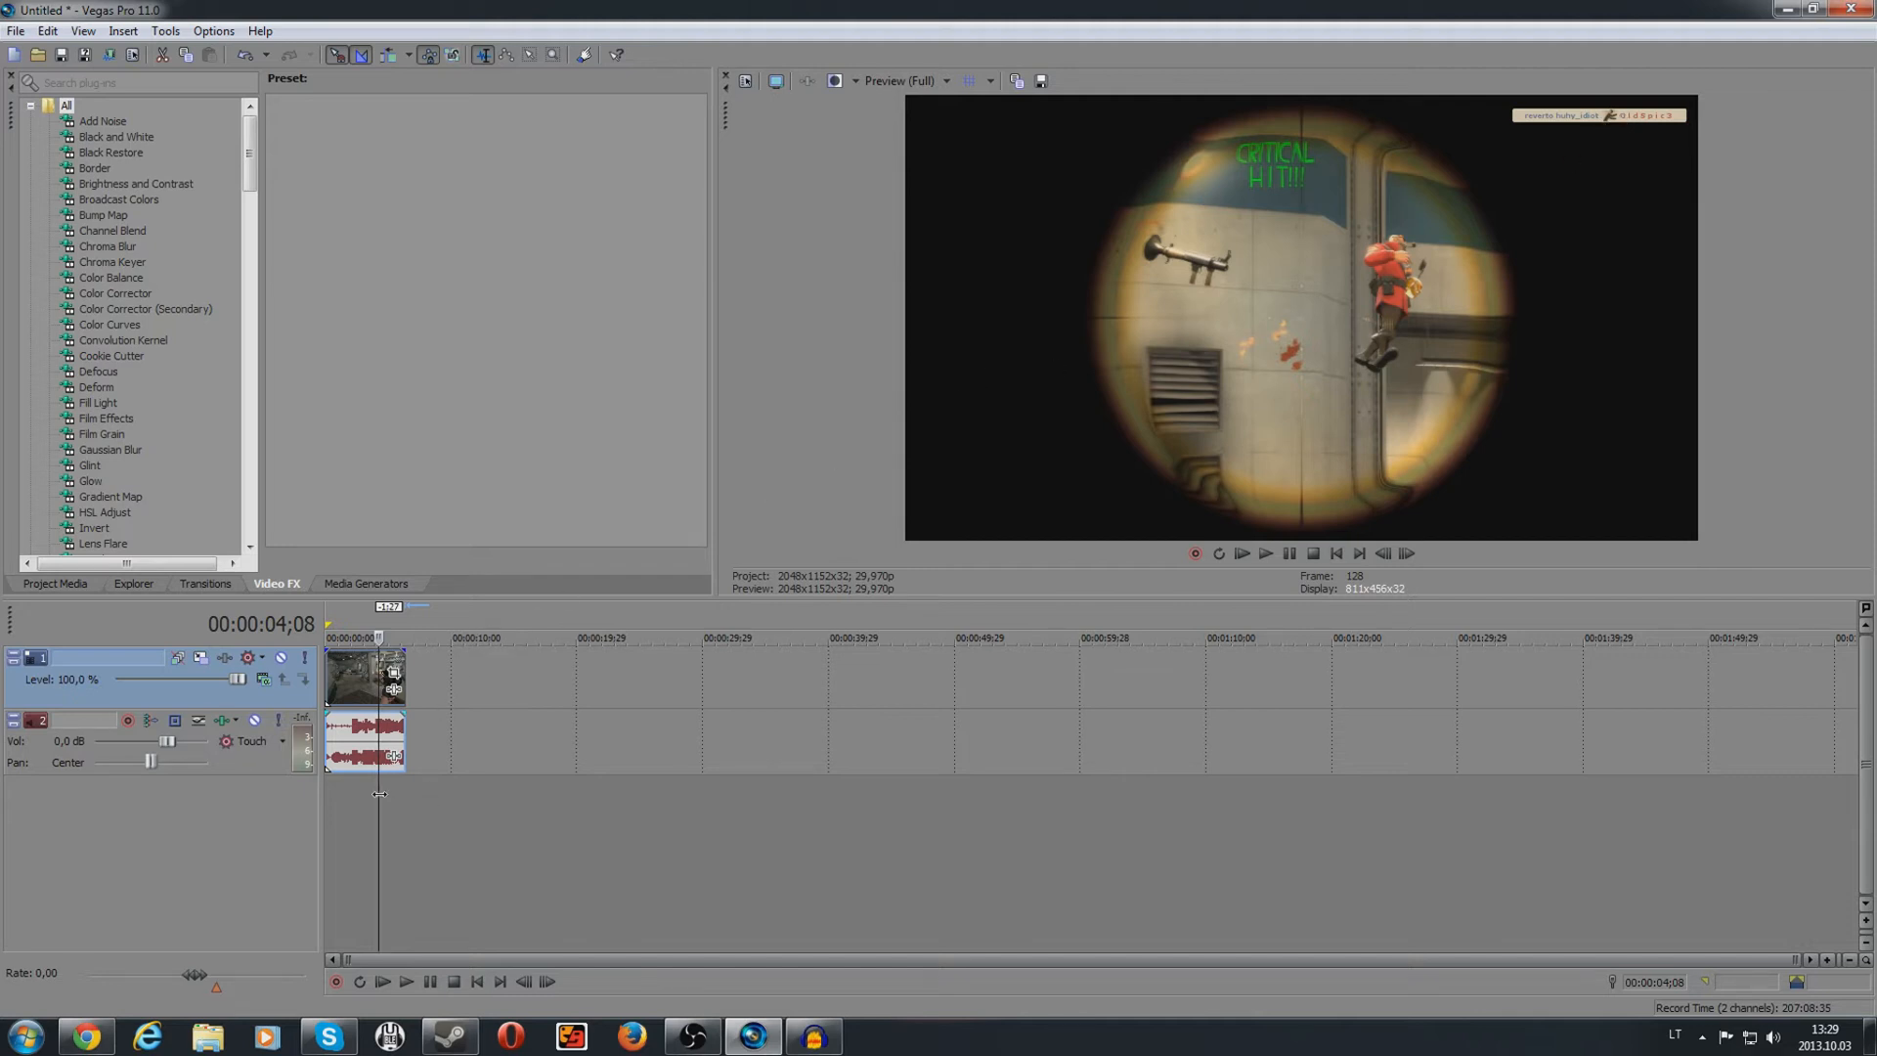
# Step: Move the playhead to 00:00:02;05 to preview the scoped view in the gameplay clip
pyautogui.moveTo(378, 795)
pyautogui.mouseDown()
pyautogui.moveTo(328, 791)
pyautogui.moveTo(401, 792)
pyautogui.moveTo(352, 778)
pyautogui.mouseUp()
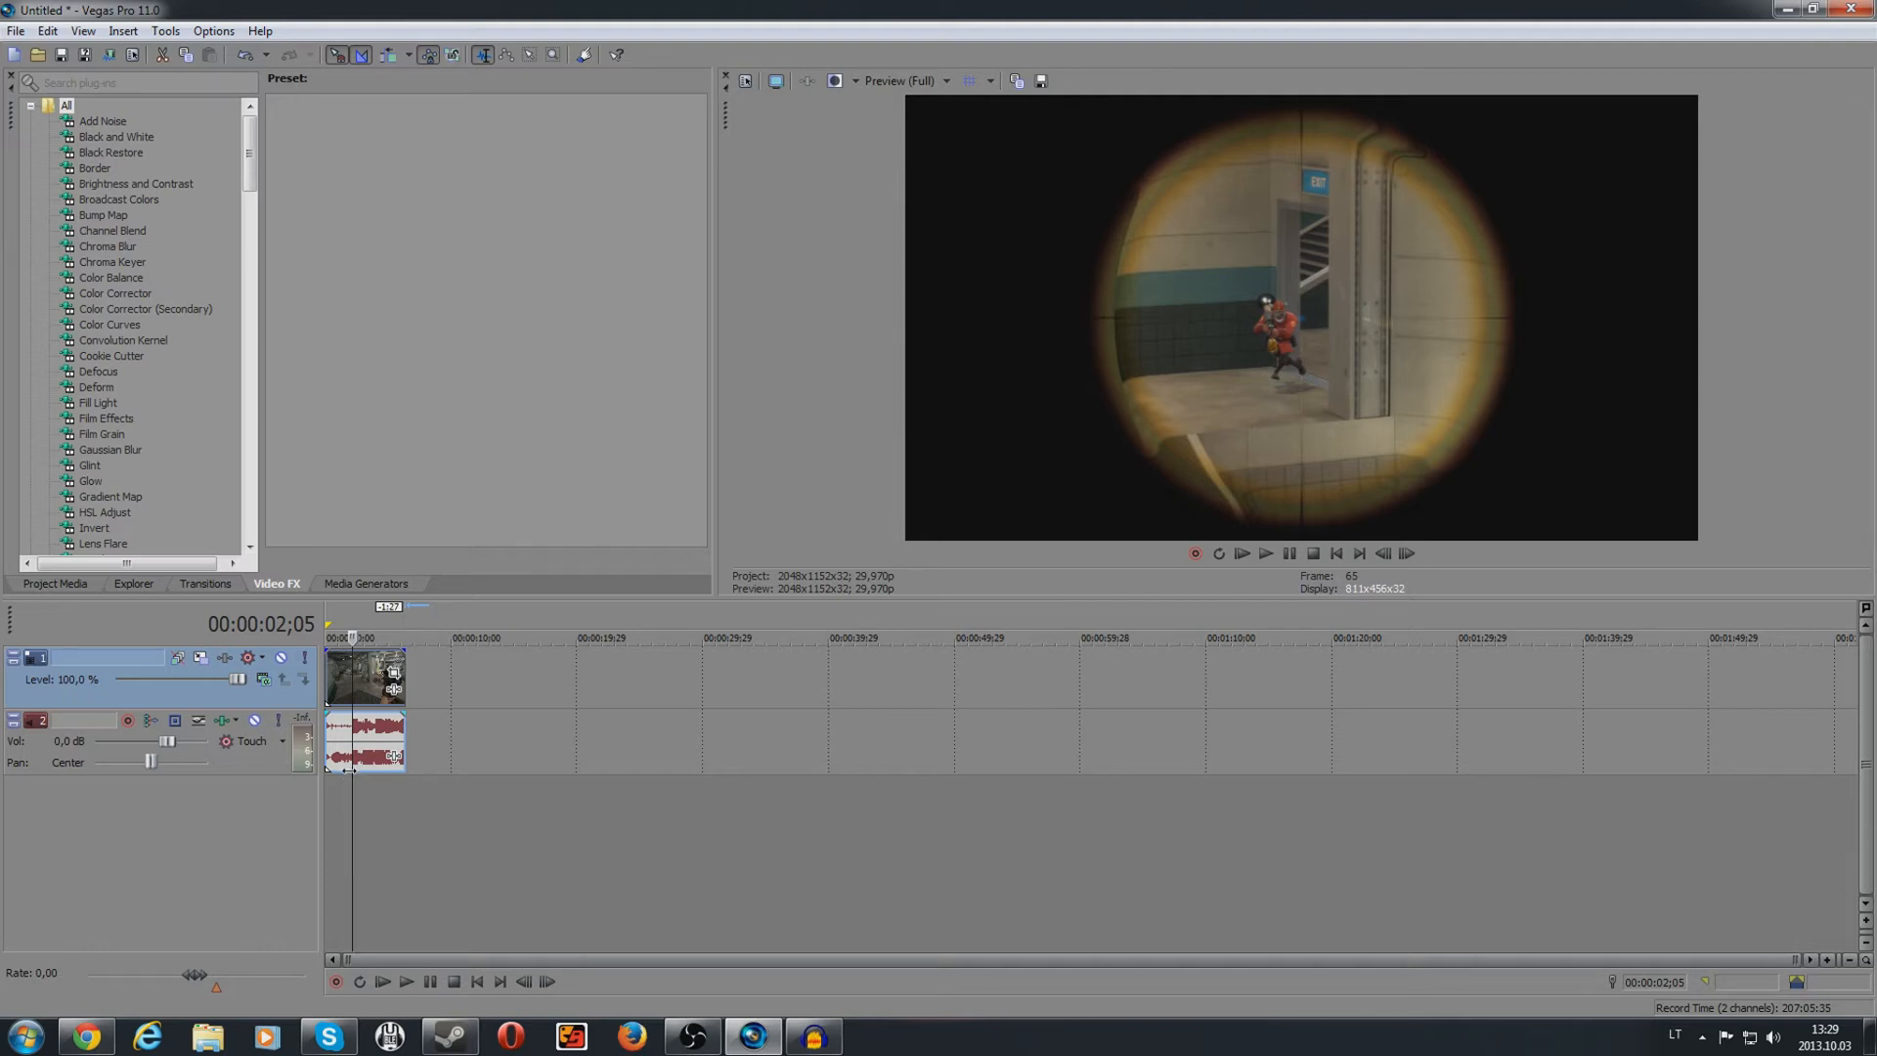
pyautogui.scroll(5, 377, 776)
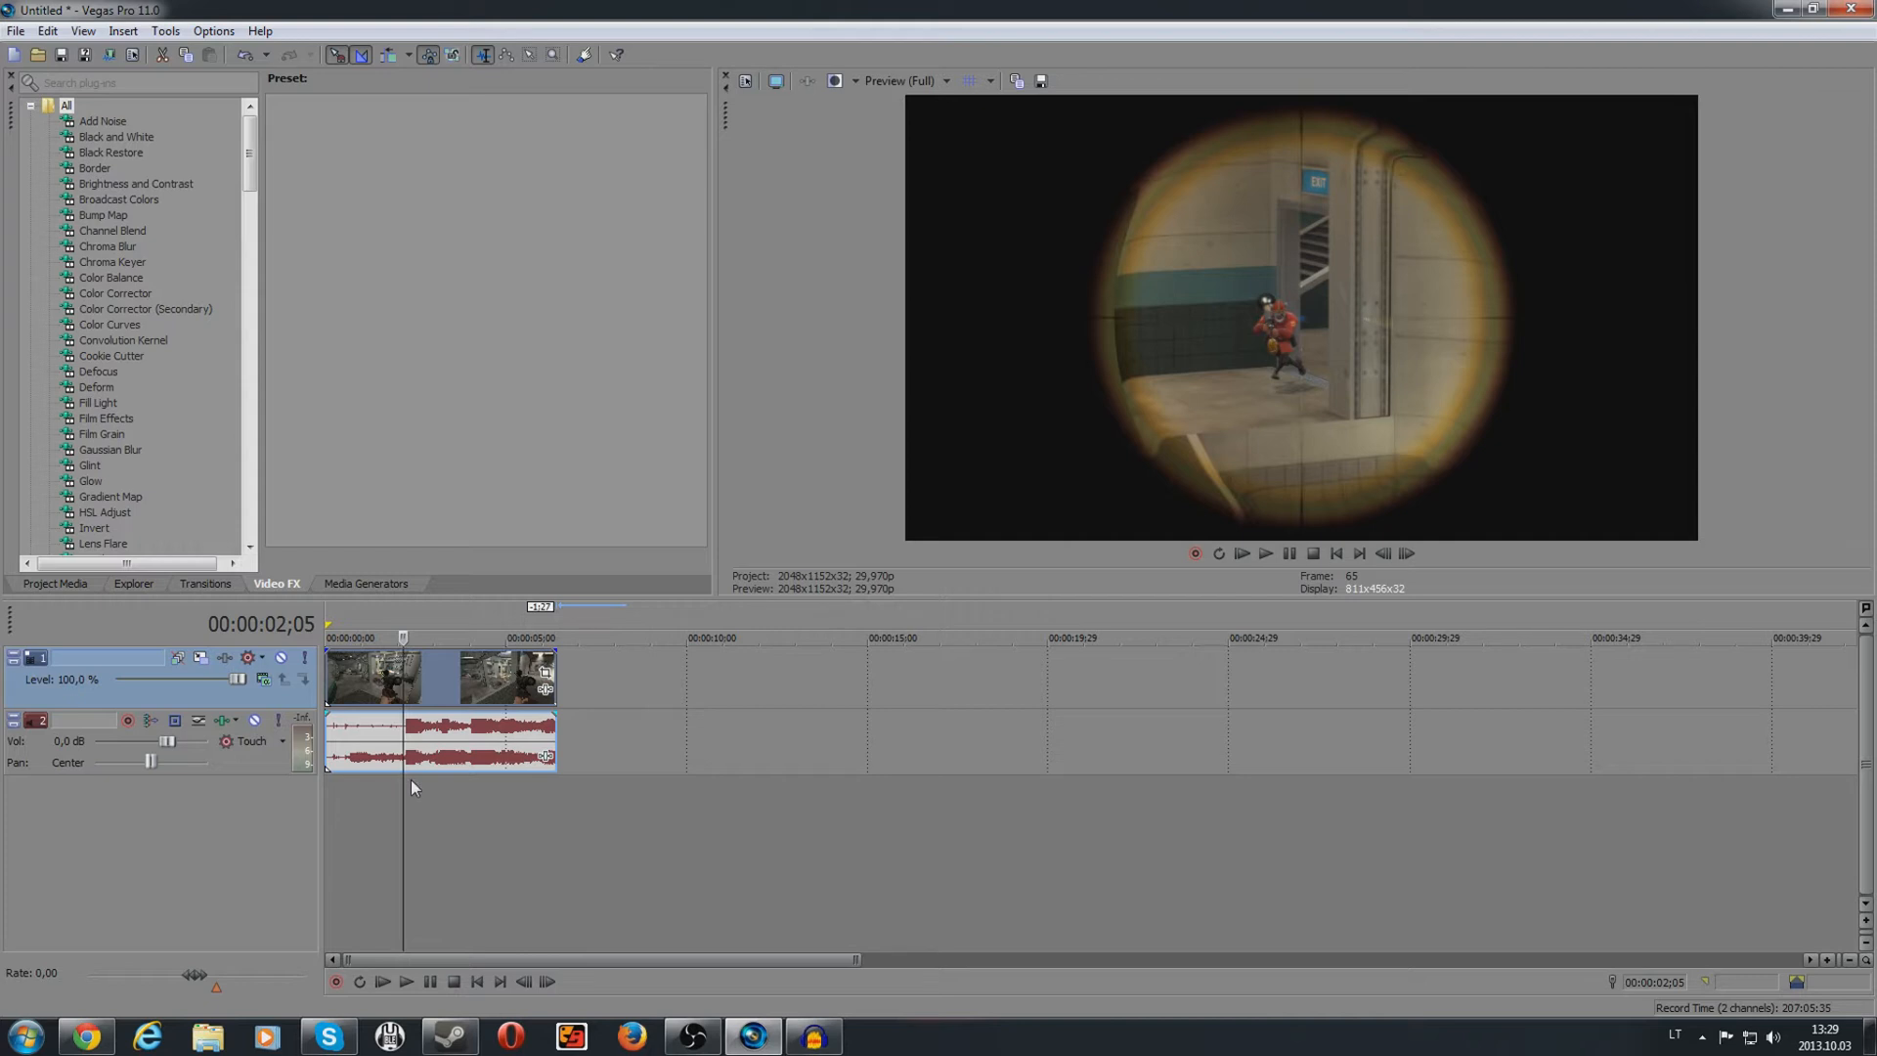
pyautogui.scroll(1, 411, 778)
pyautogui.scroll(-2, 420, 790)
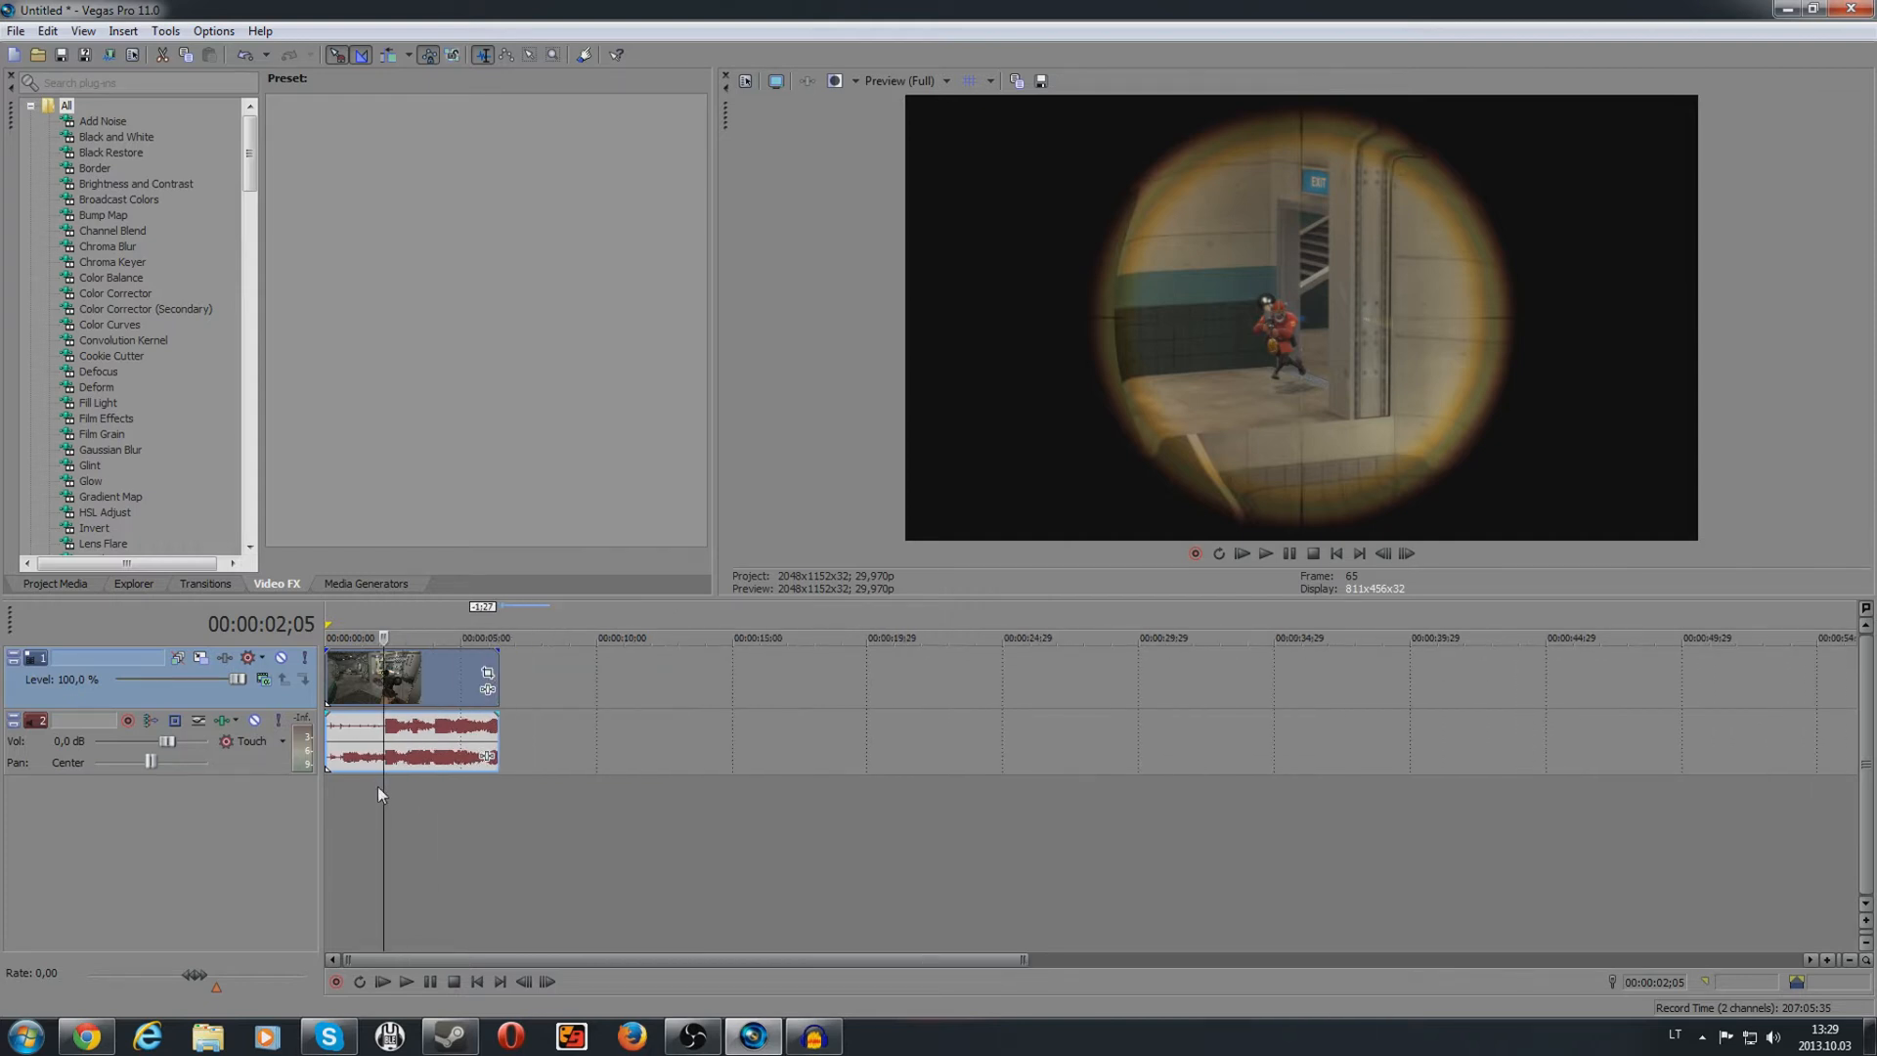
pyautogui.moveTo(384, 790)
pyautogui.mouseDown()
pyautogui.moveTo(482, 774)
pyautogui.moveTo(383, 785)
pyautogui.mouseUp()
# Step: Apply the Morf_coL preset of the Magic Bullet Looks effect to the video clip and close the effect settings
pyautogui.scroll(-1, 223, 411)
pyautogui.scroll(-2, 221, 408)
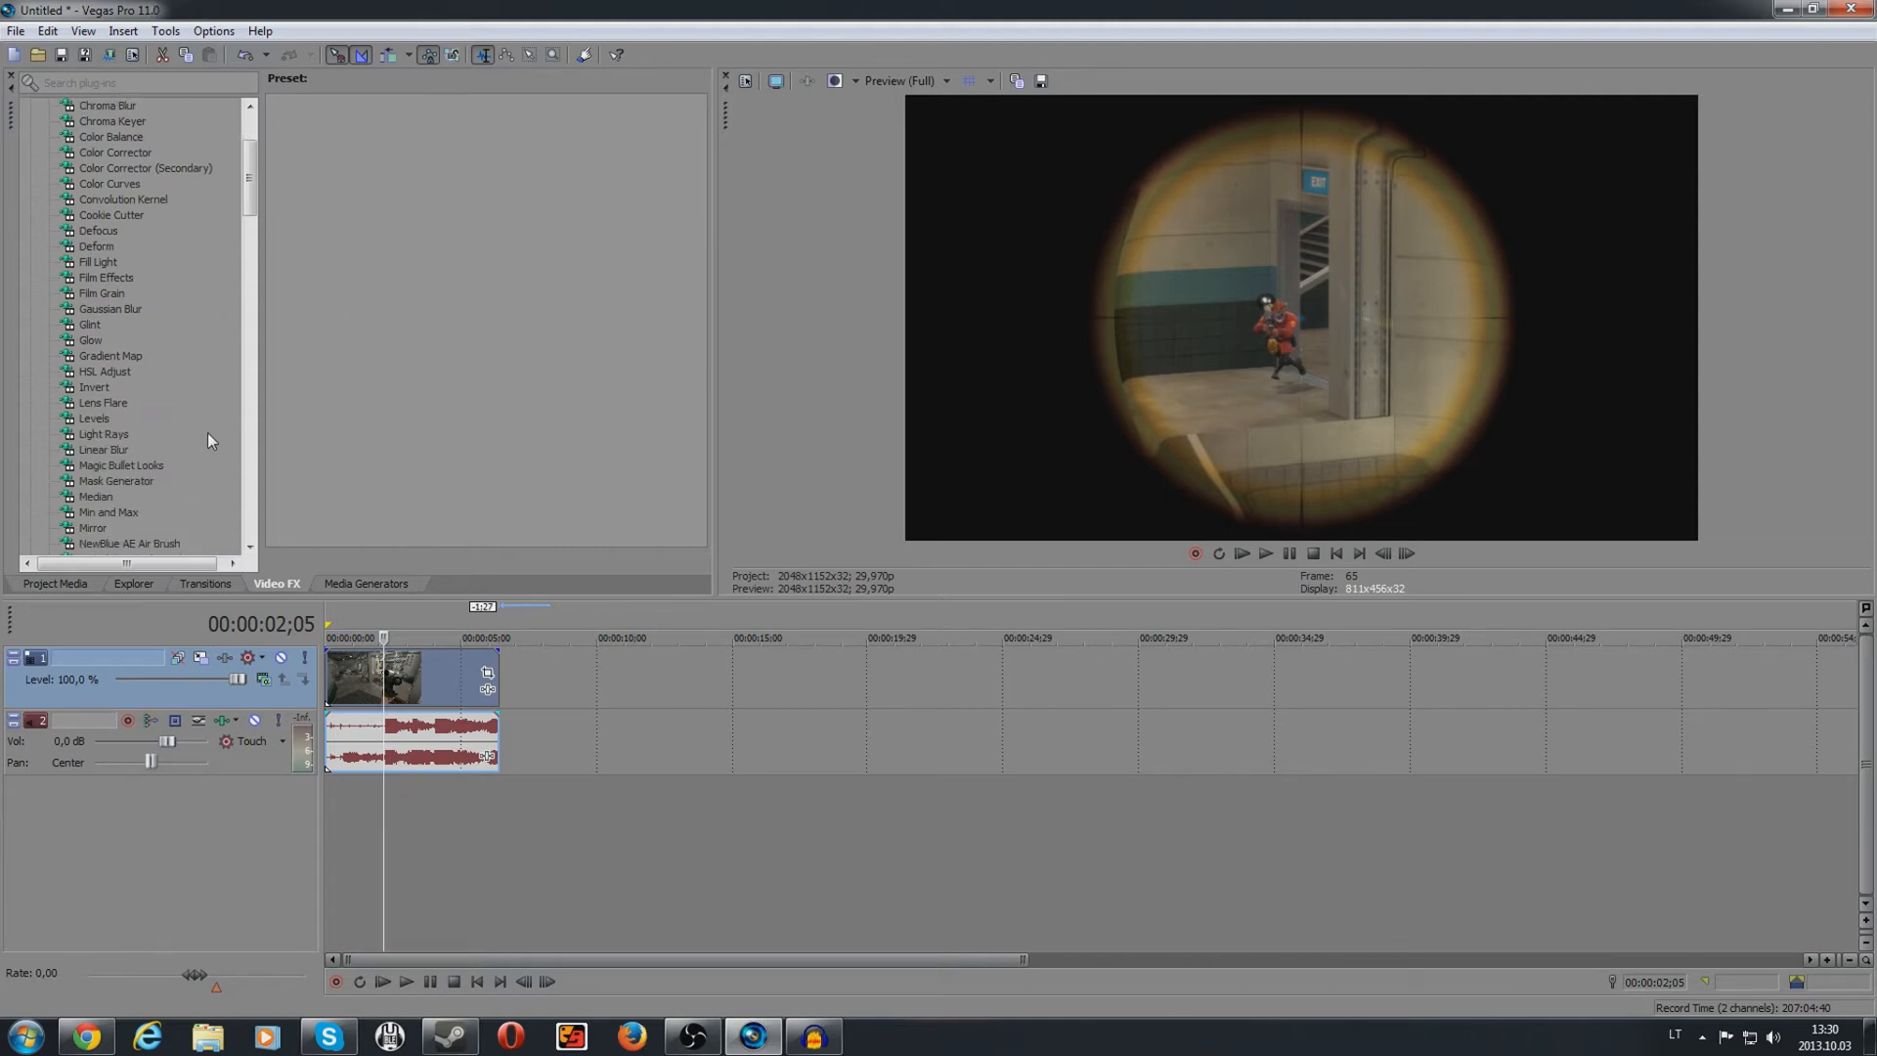
pyautogui.click(157, 463)
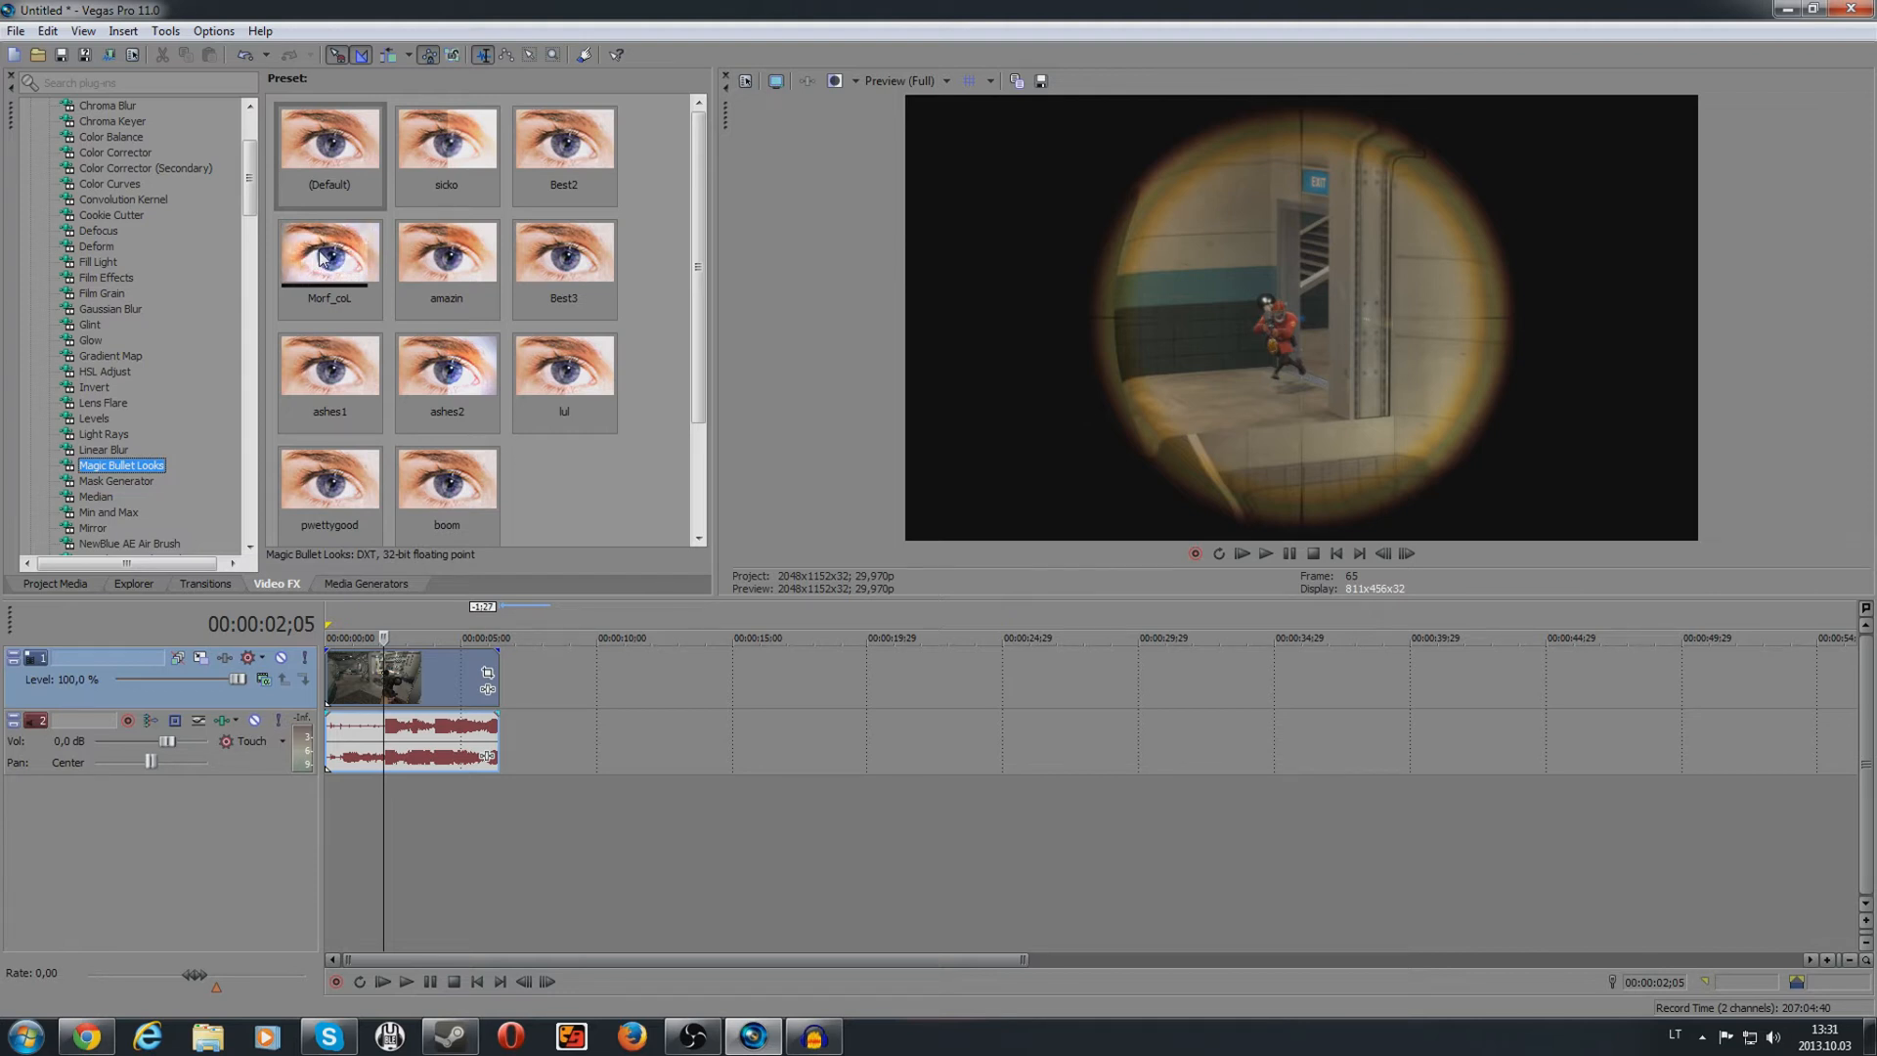
pyautogui.moveTo(315, 264); pyautogui.dragTo(396, 686)
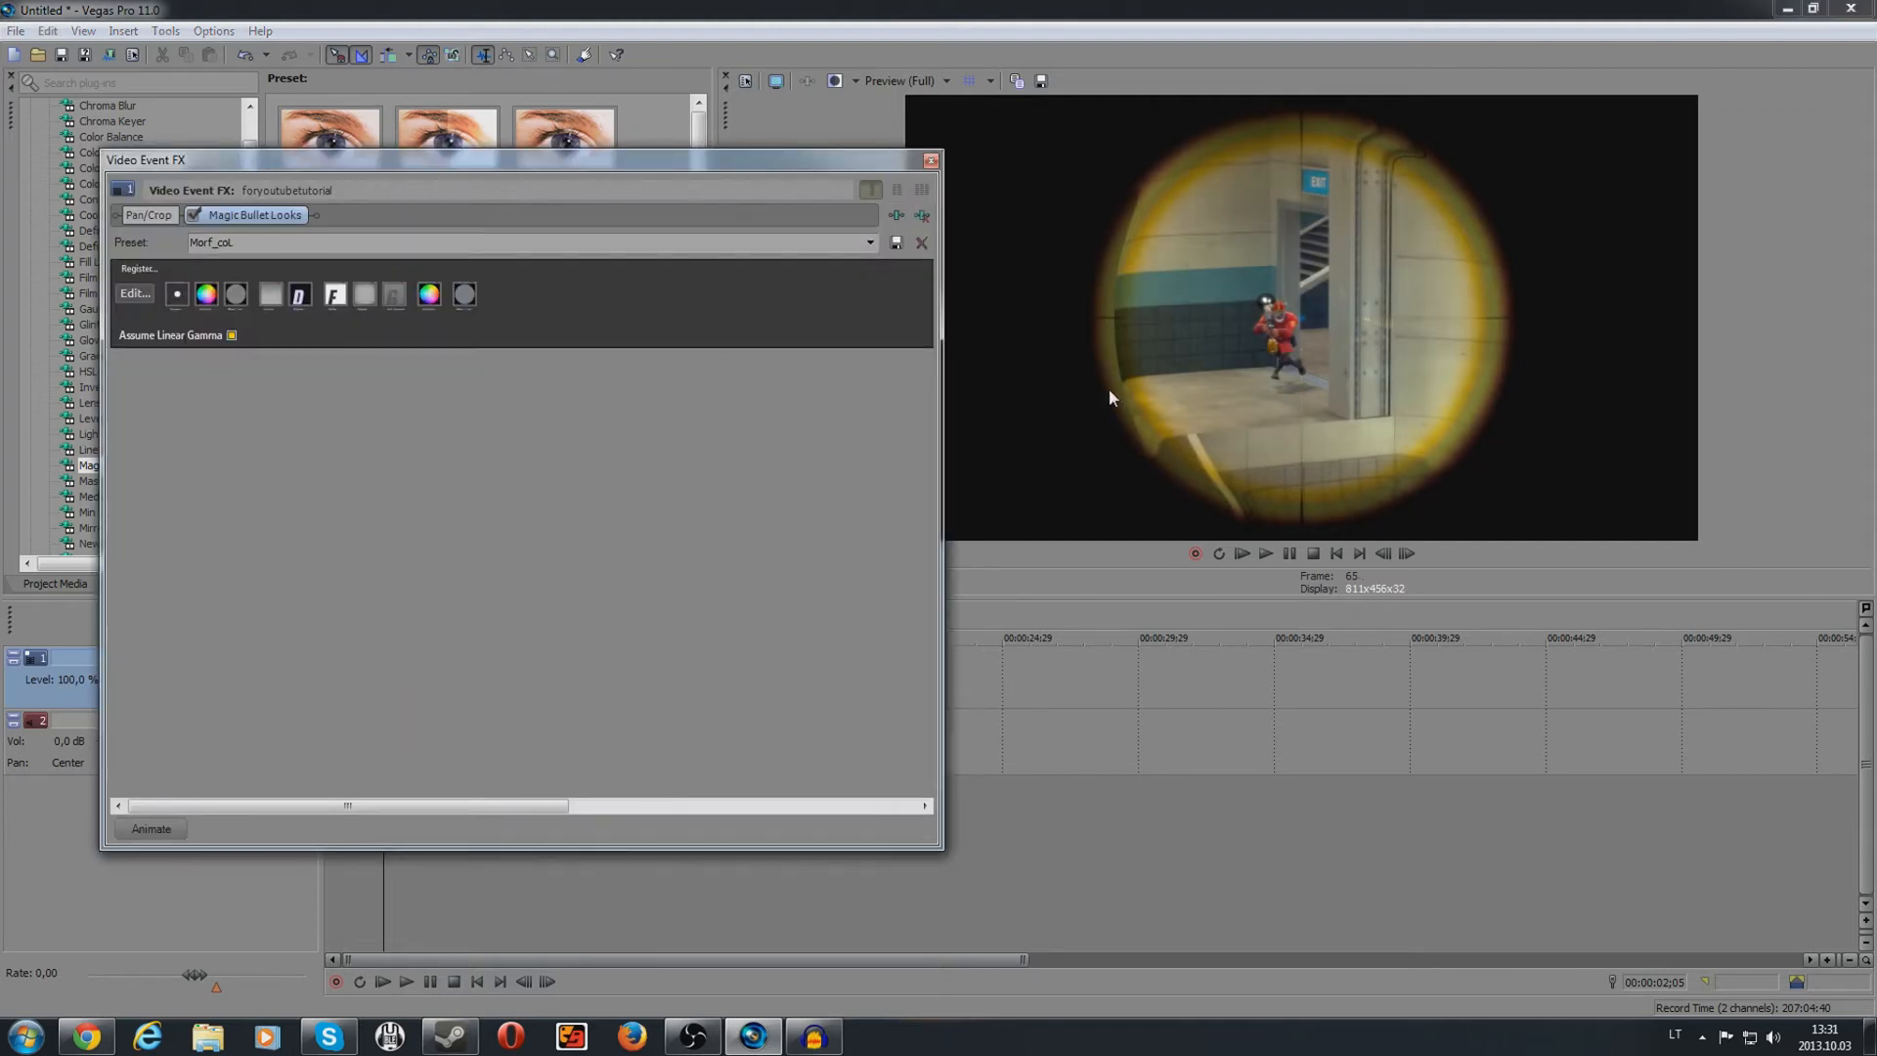
pyautogui.click(931, 160)
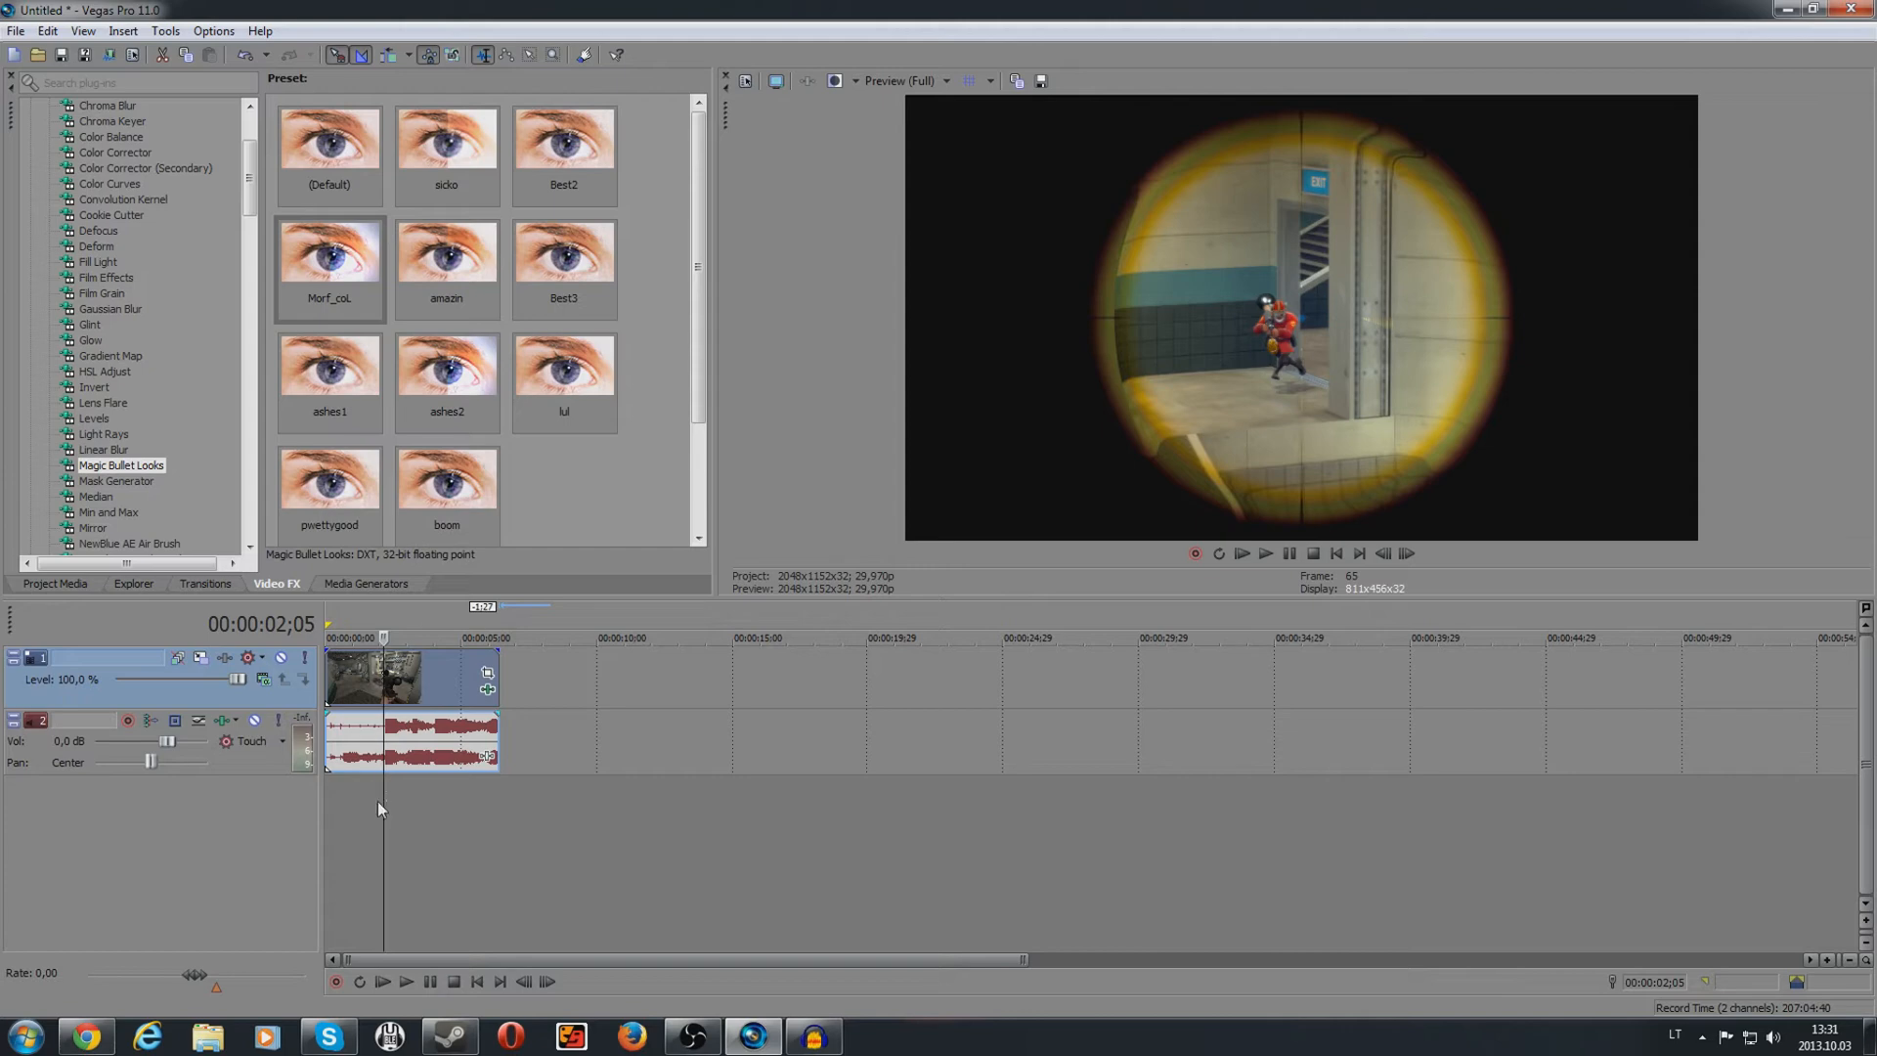
# Step: With the playhead at 00:00:03;13, edit the clip's Magic Bullet Looks effect, switching off the Diffusion tool and accepting the look
pyautogui.moveTo(383, 793); pyautogui.dragTo(418, 791)
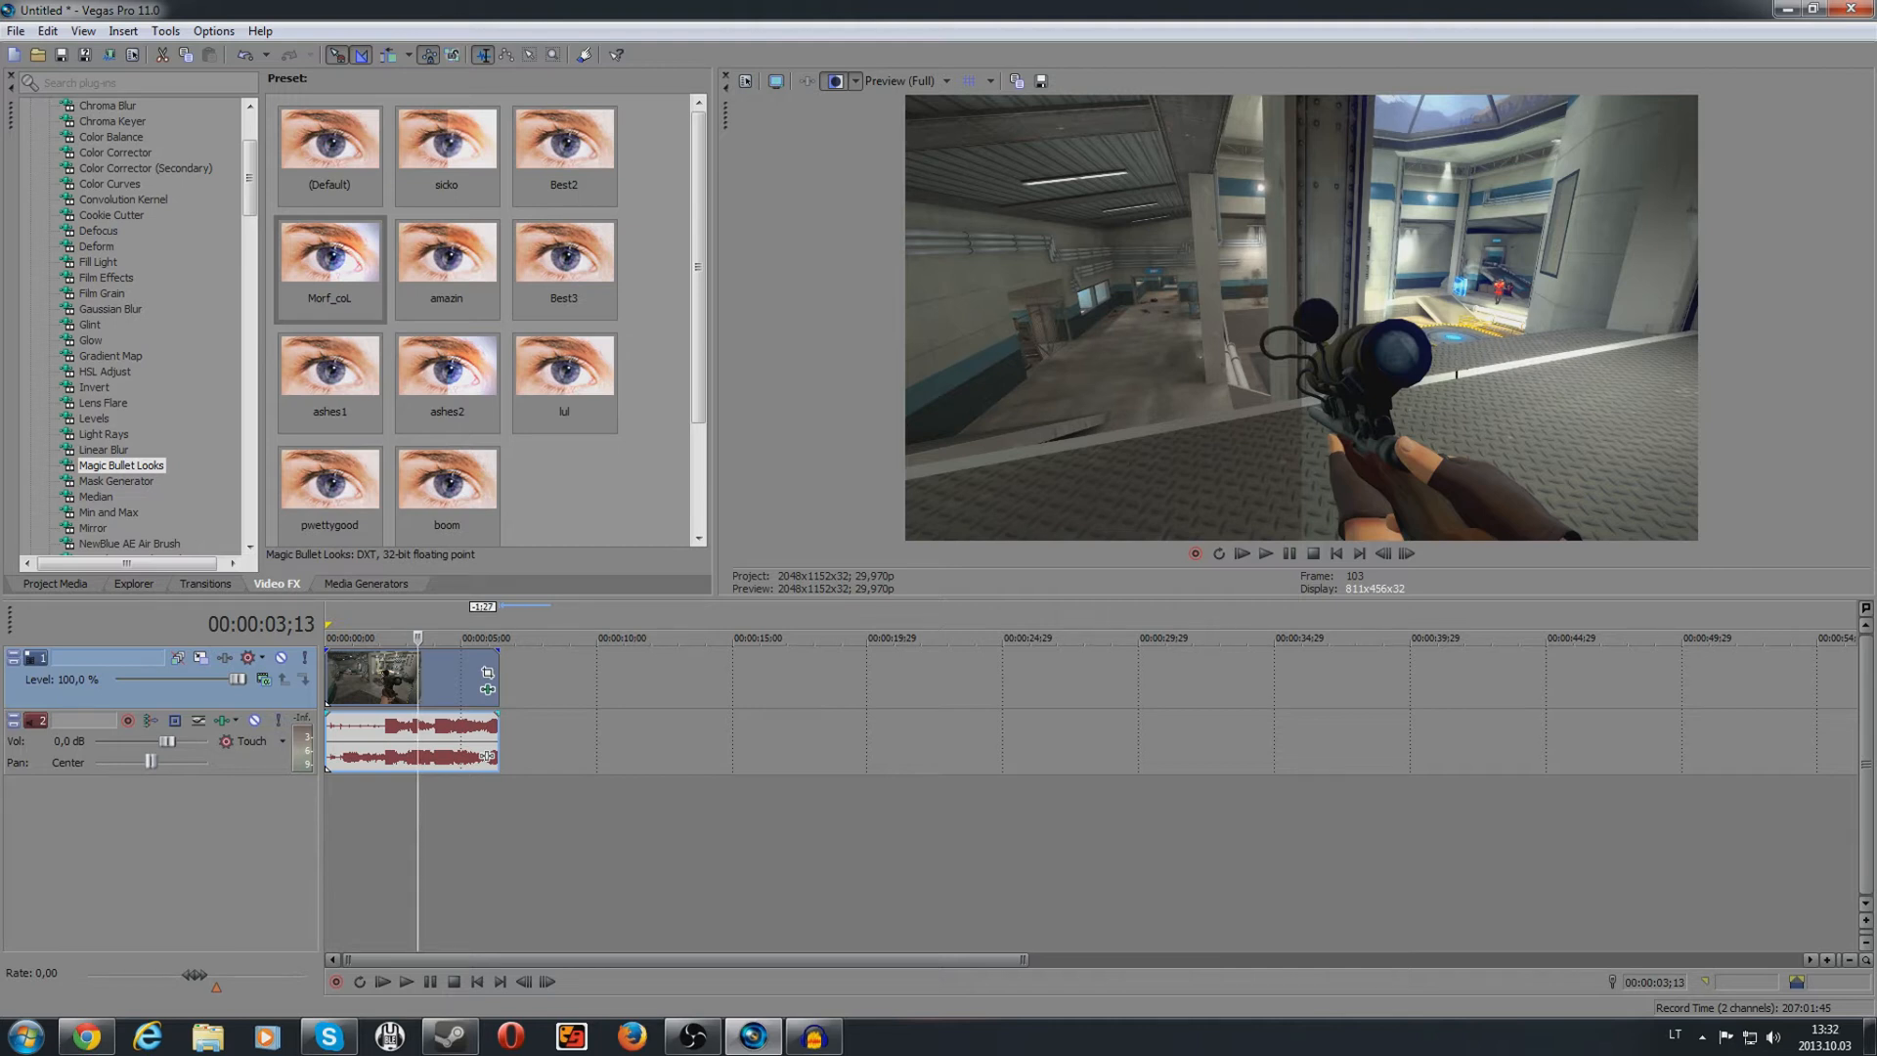
pyautogui.click(488, 691)
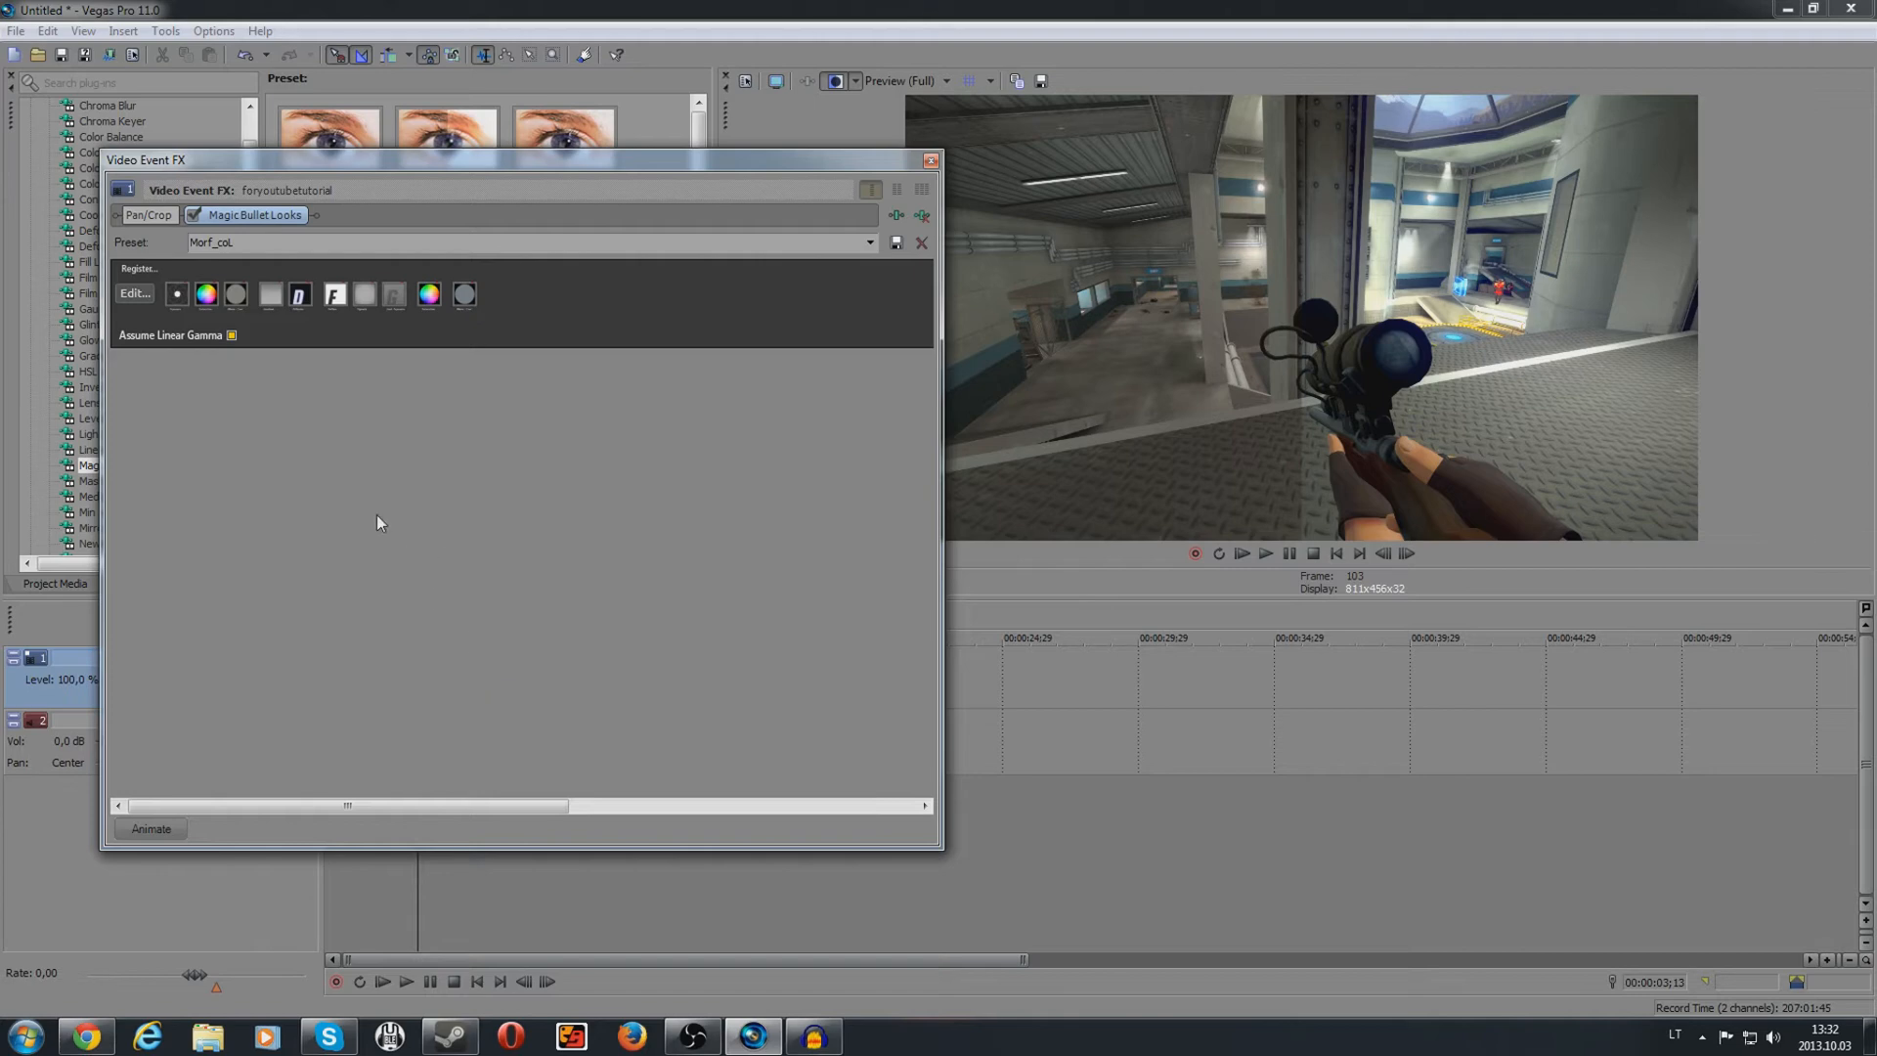
pyautogui.click(139, 293)
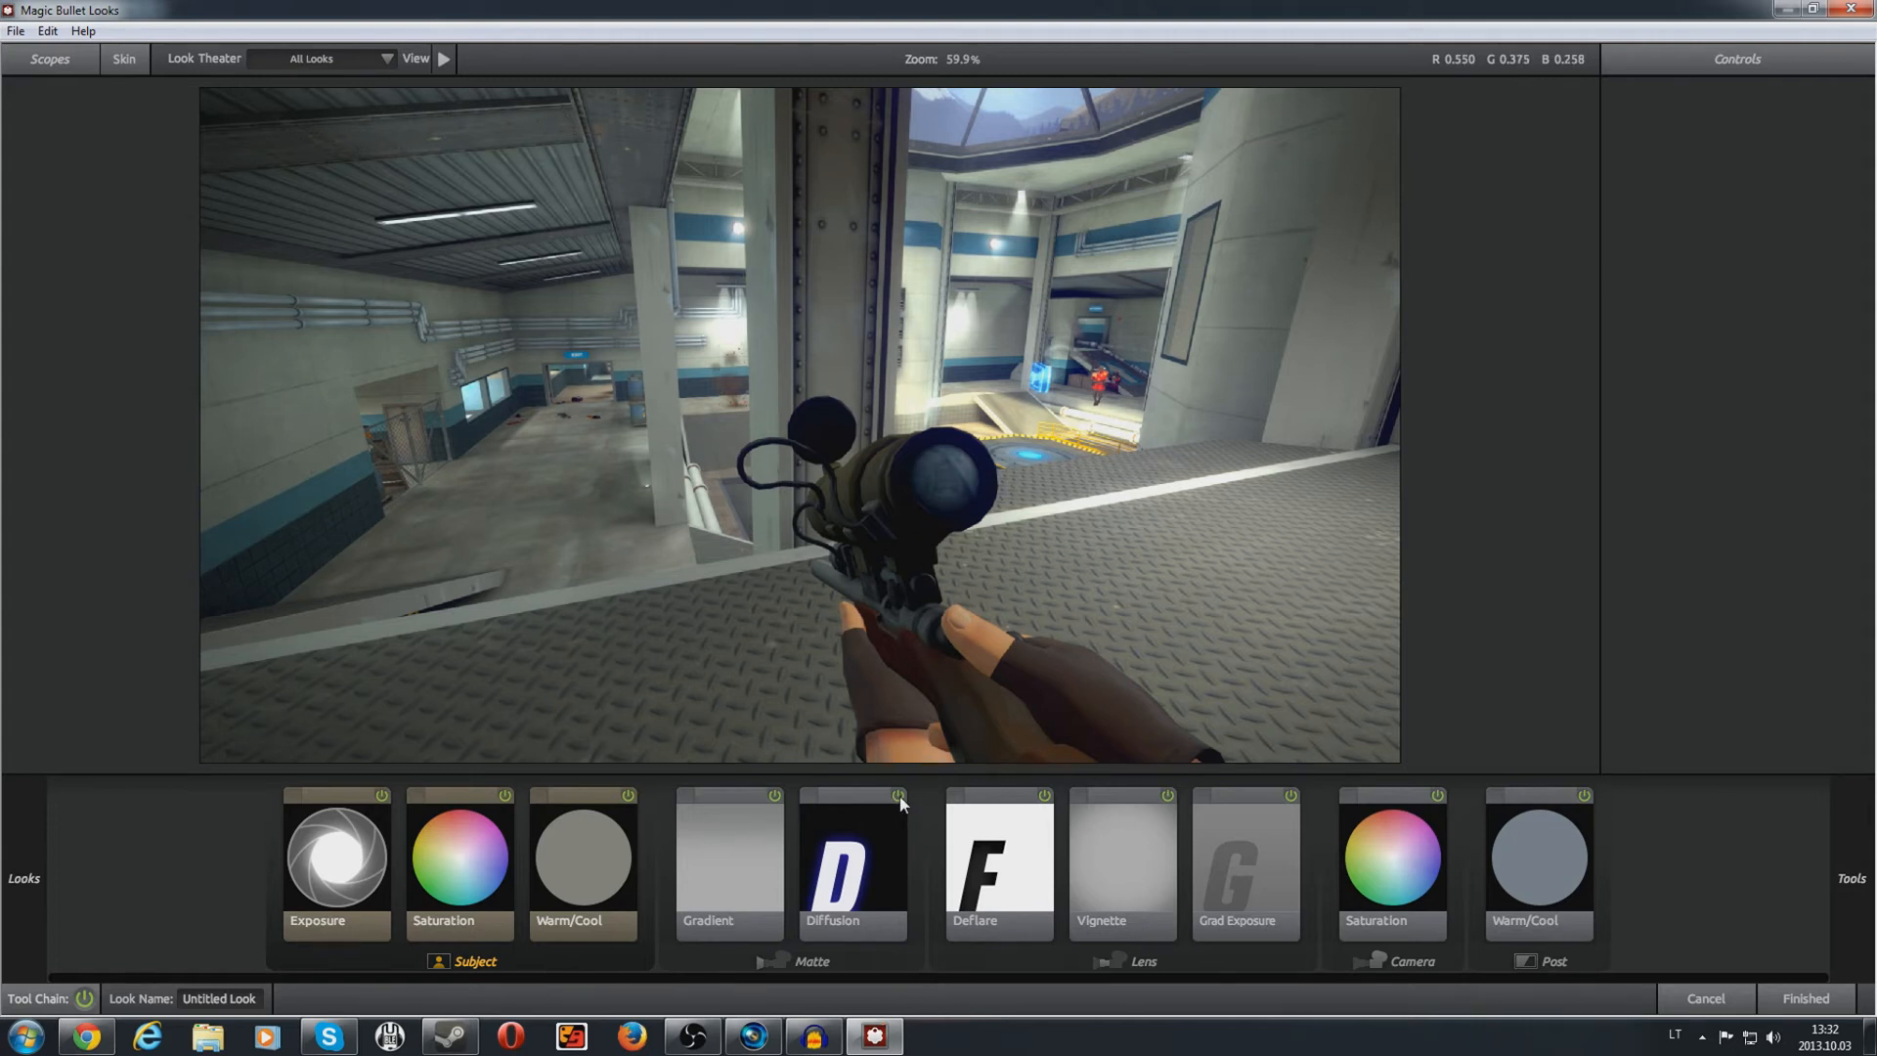
pyautogui.click(898, 798)
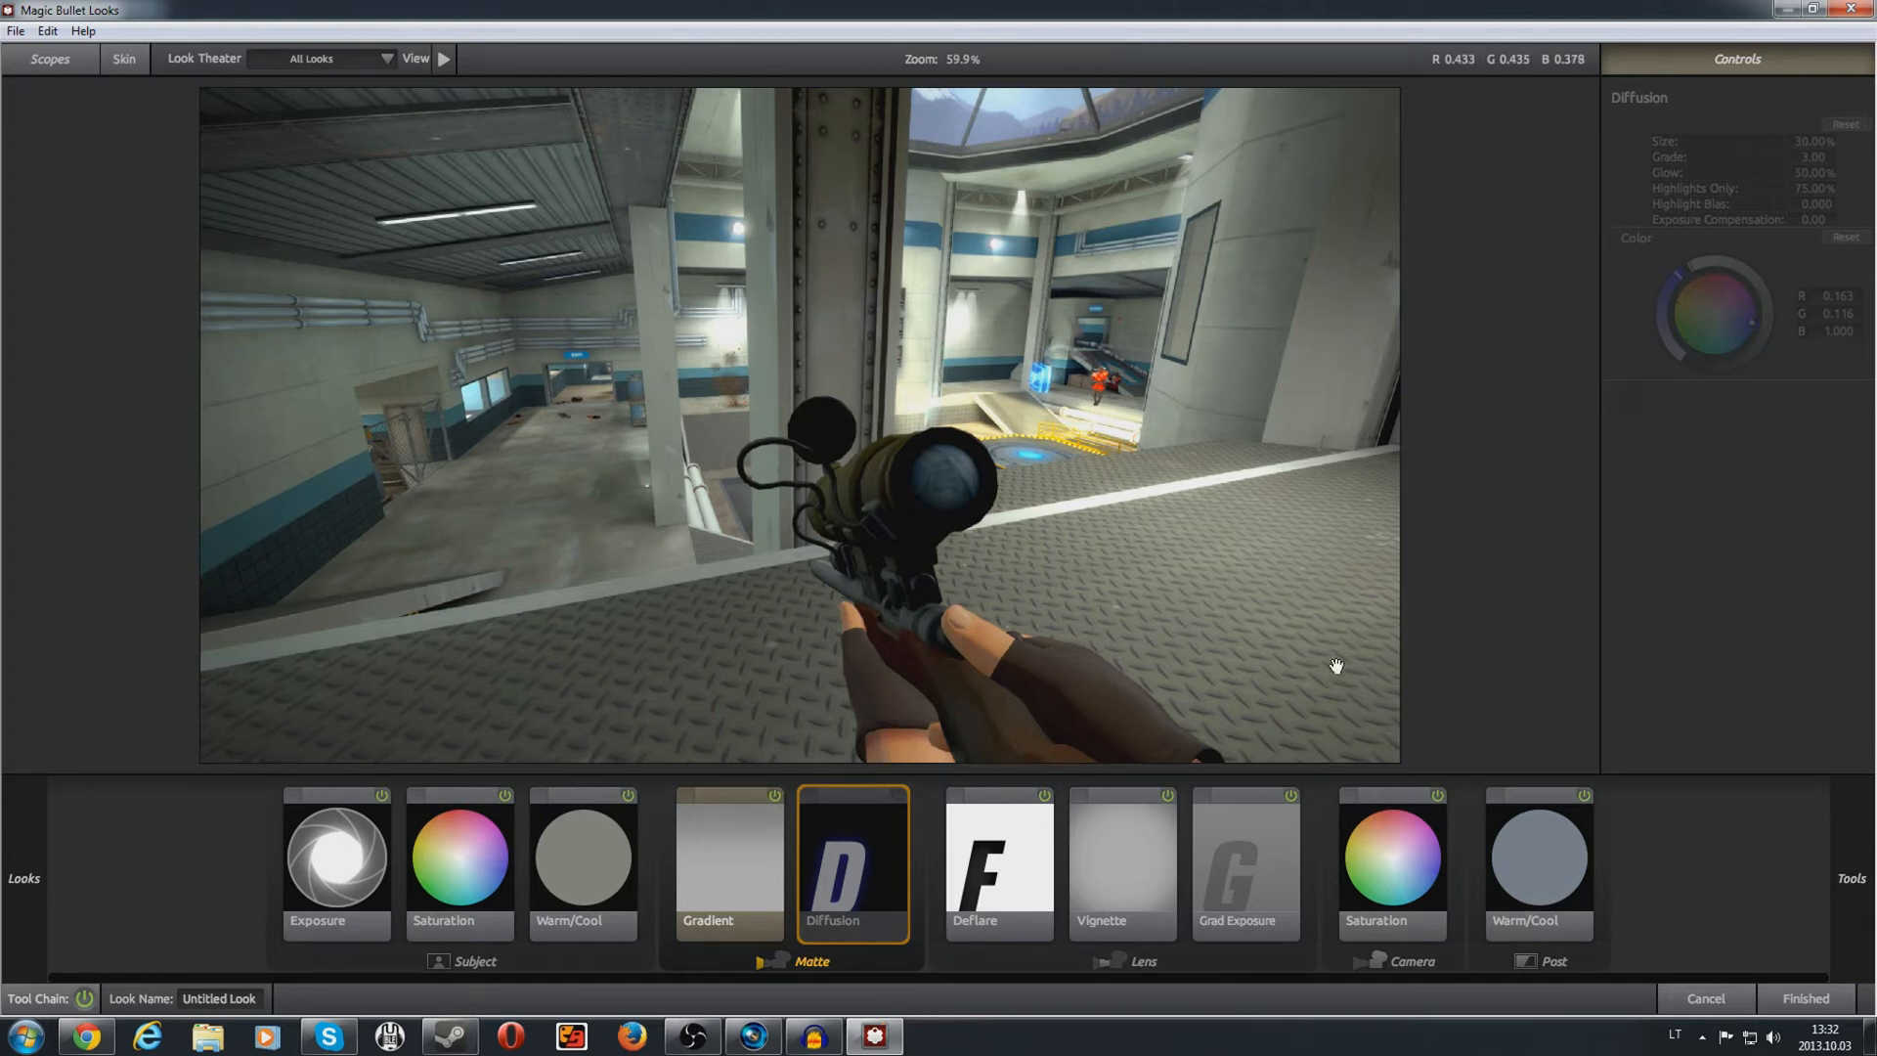
pyautogui.click(1804, 997)
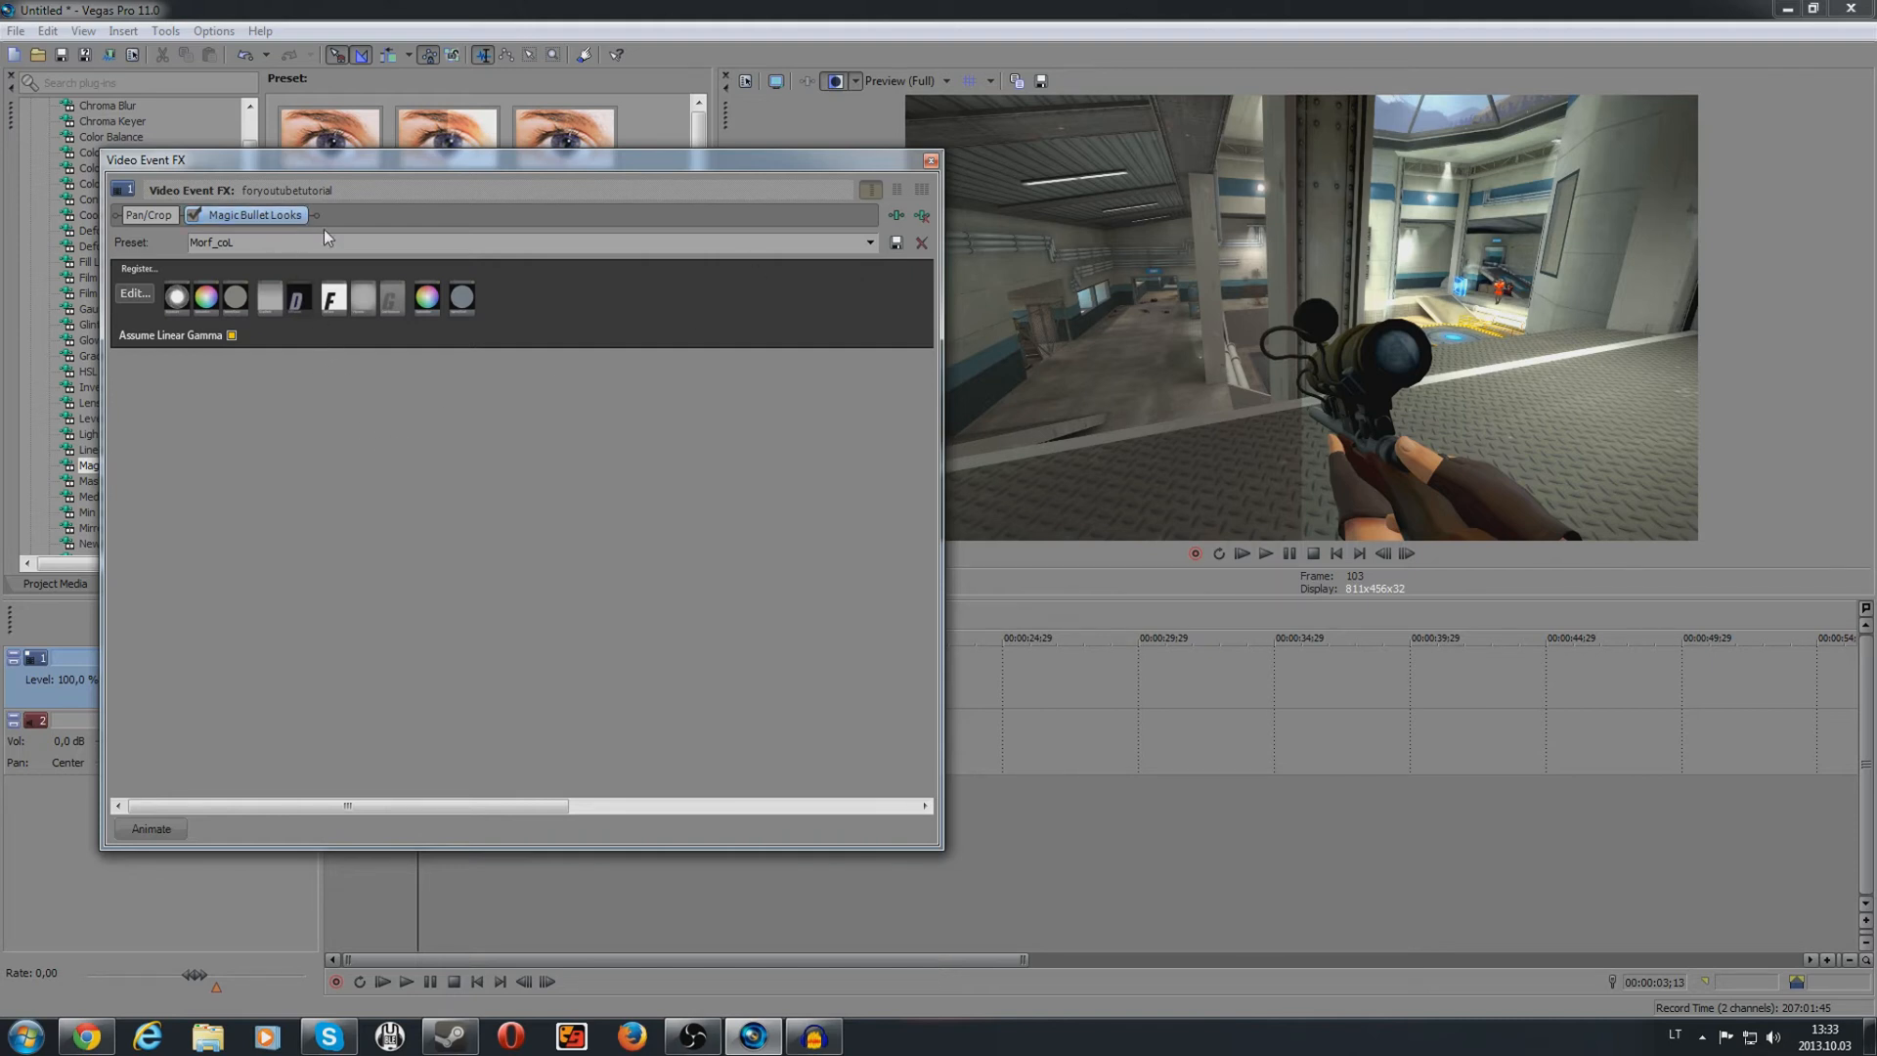
pyautogui.click(930, 162)
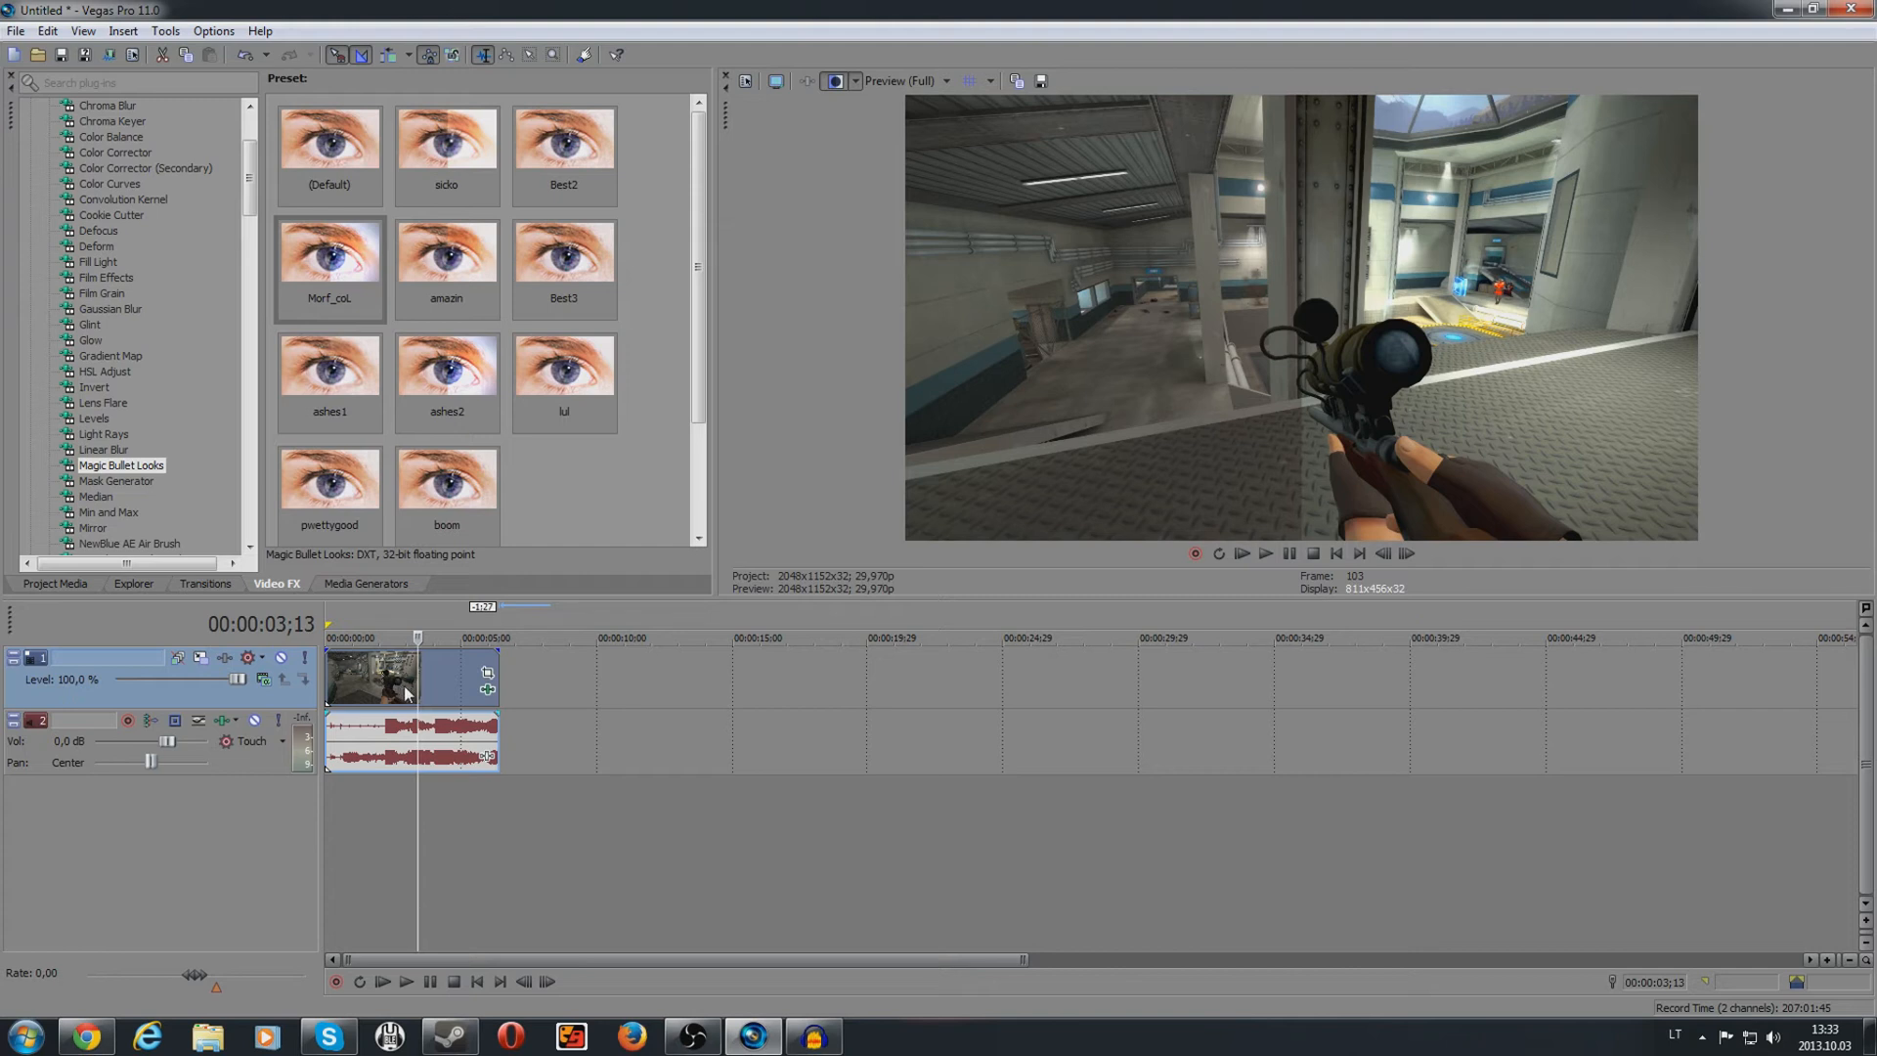
# Step: Add a second Magic Bullet Looks effect with the (Default) preset to the clip and remove it from the effect chain
pyautogui.click(315, 139)
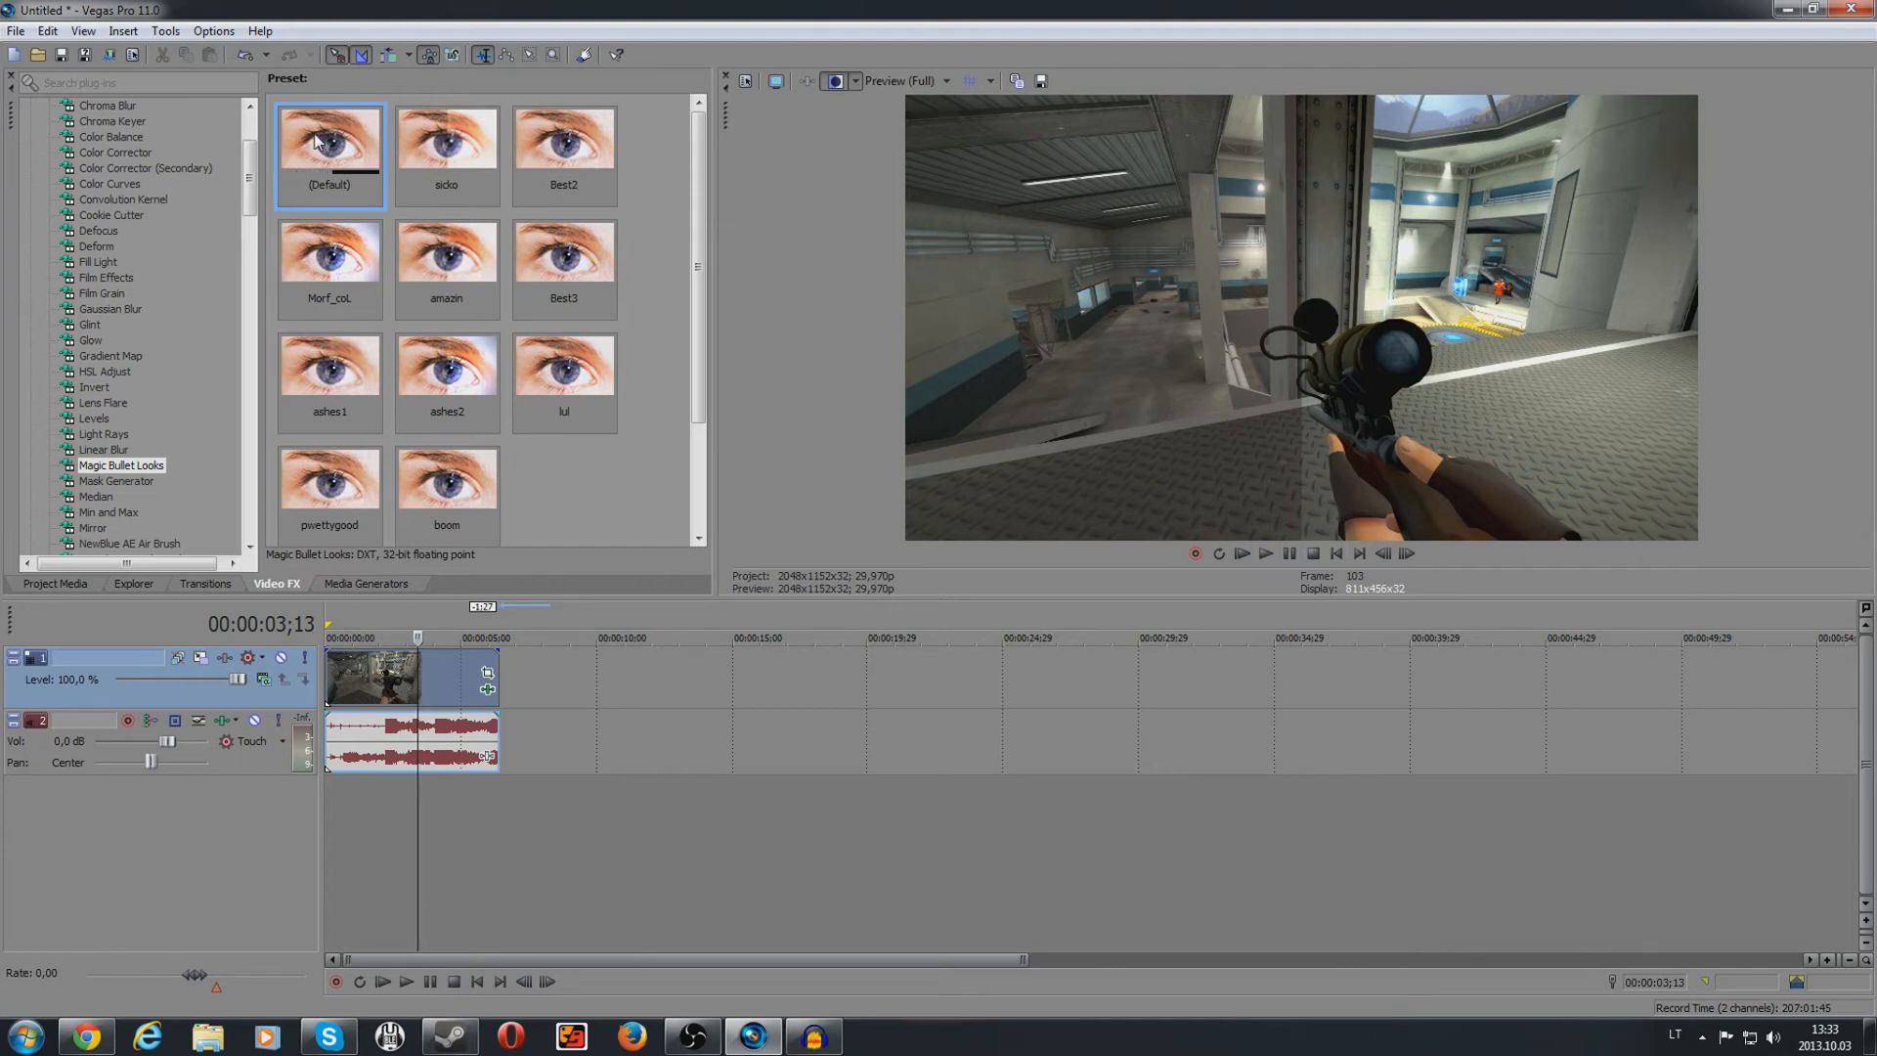
pyautogui.moveTo(315, 139); pyautogui.dragTo(443, 672)
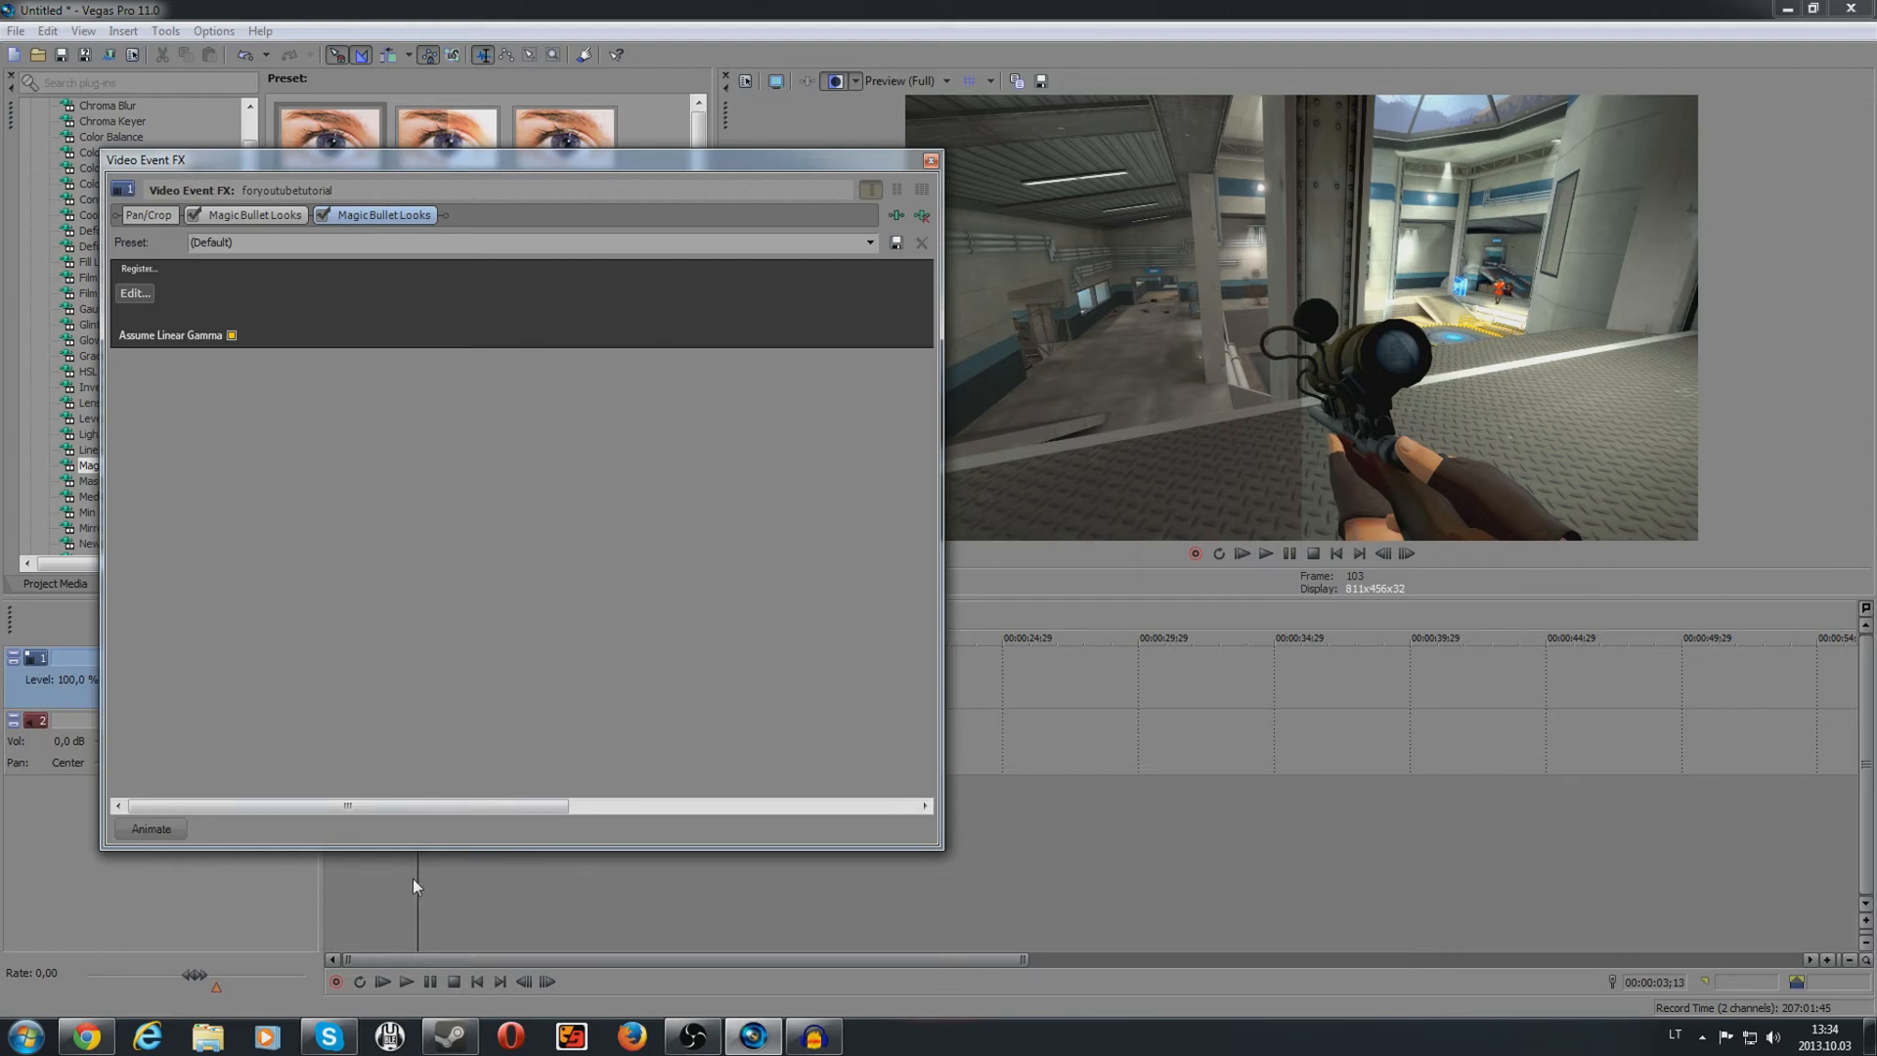
pyautogui.moveTo(418, 878); pyautogui.dragTo(420, 881)
pyautogui.moveTo(419, 882); pyautogui.dragTo(416, 882)
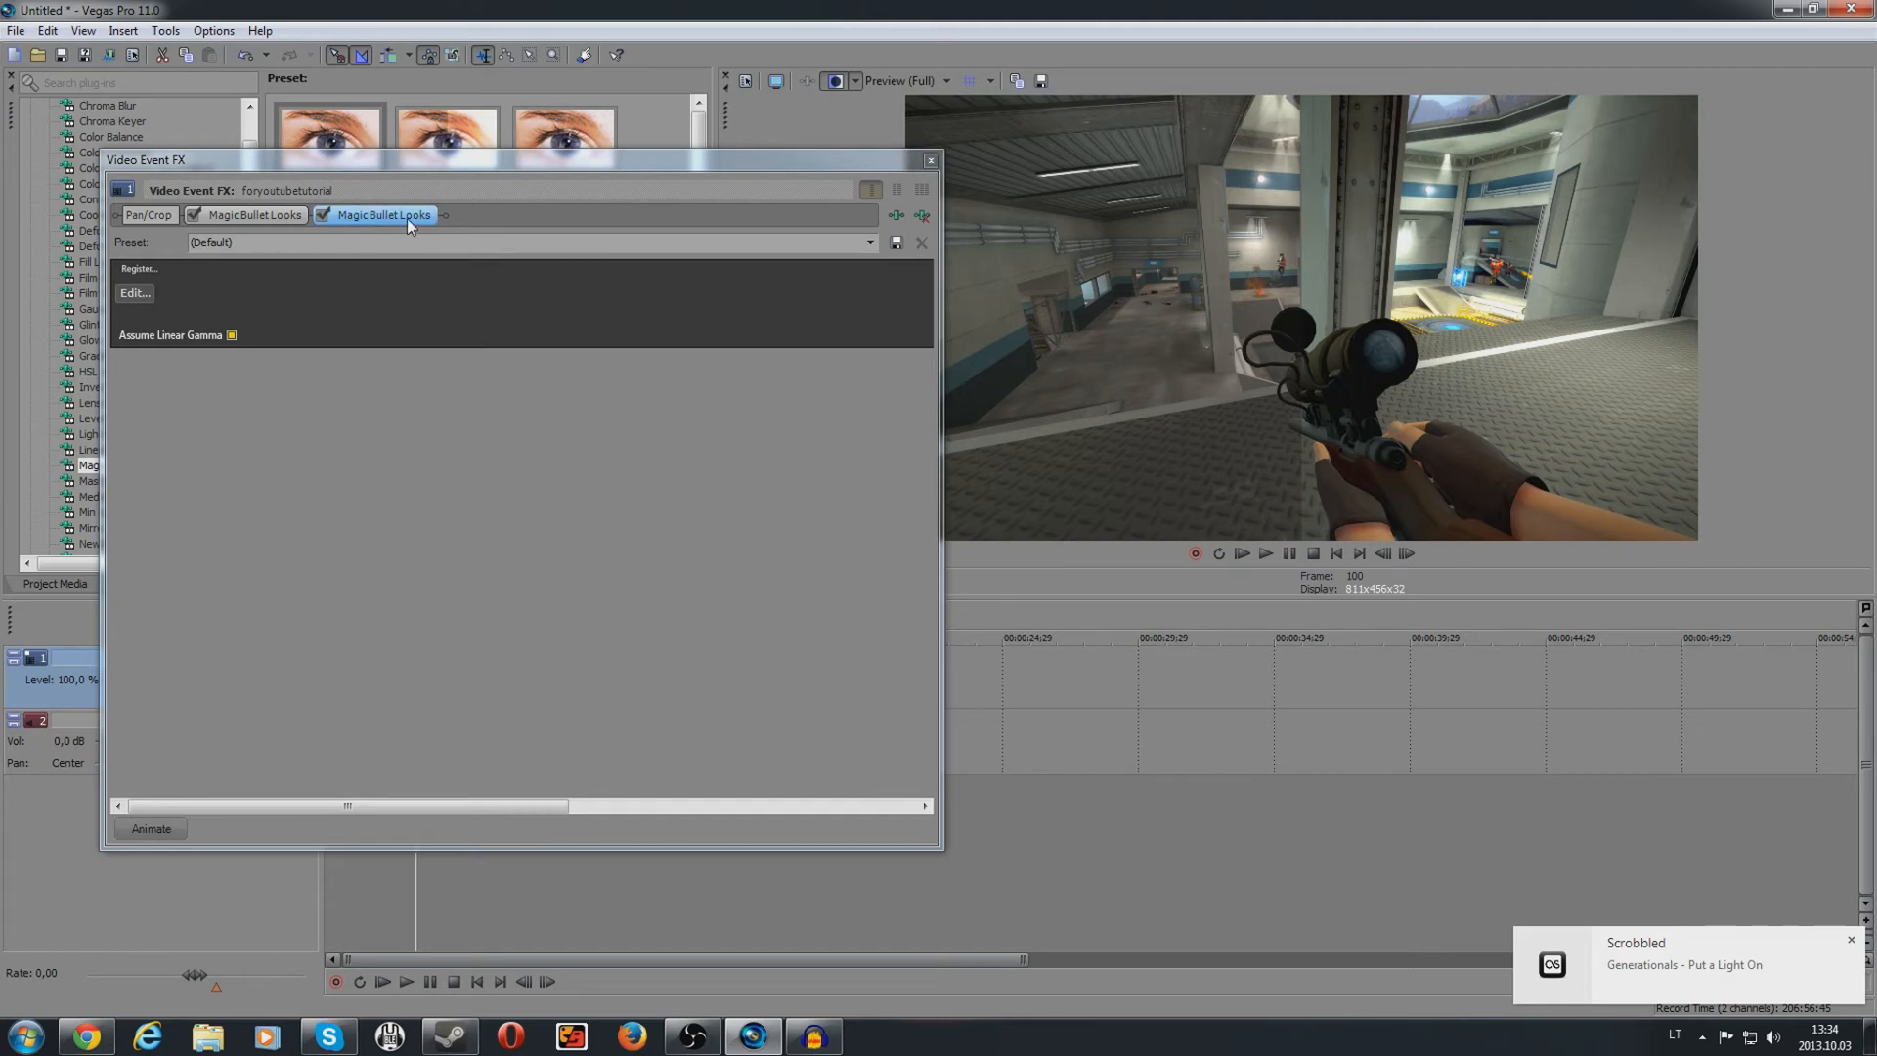
pyautogui.click(922, 216)
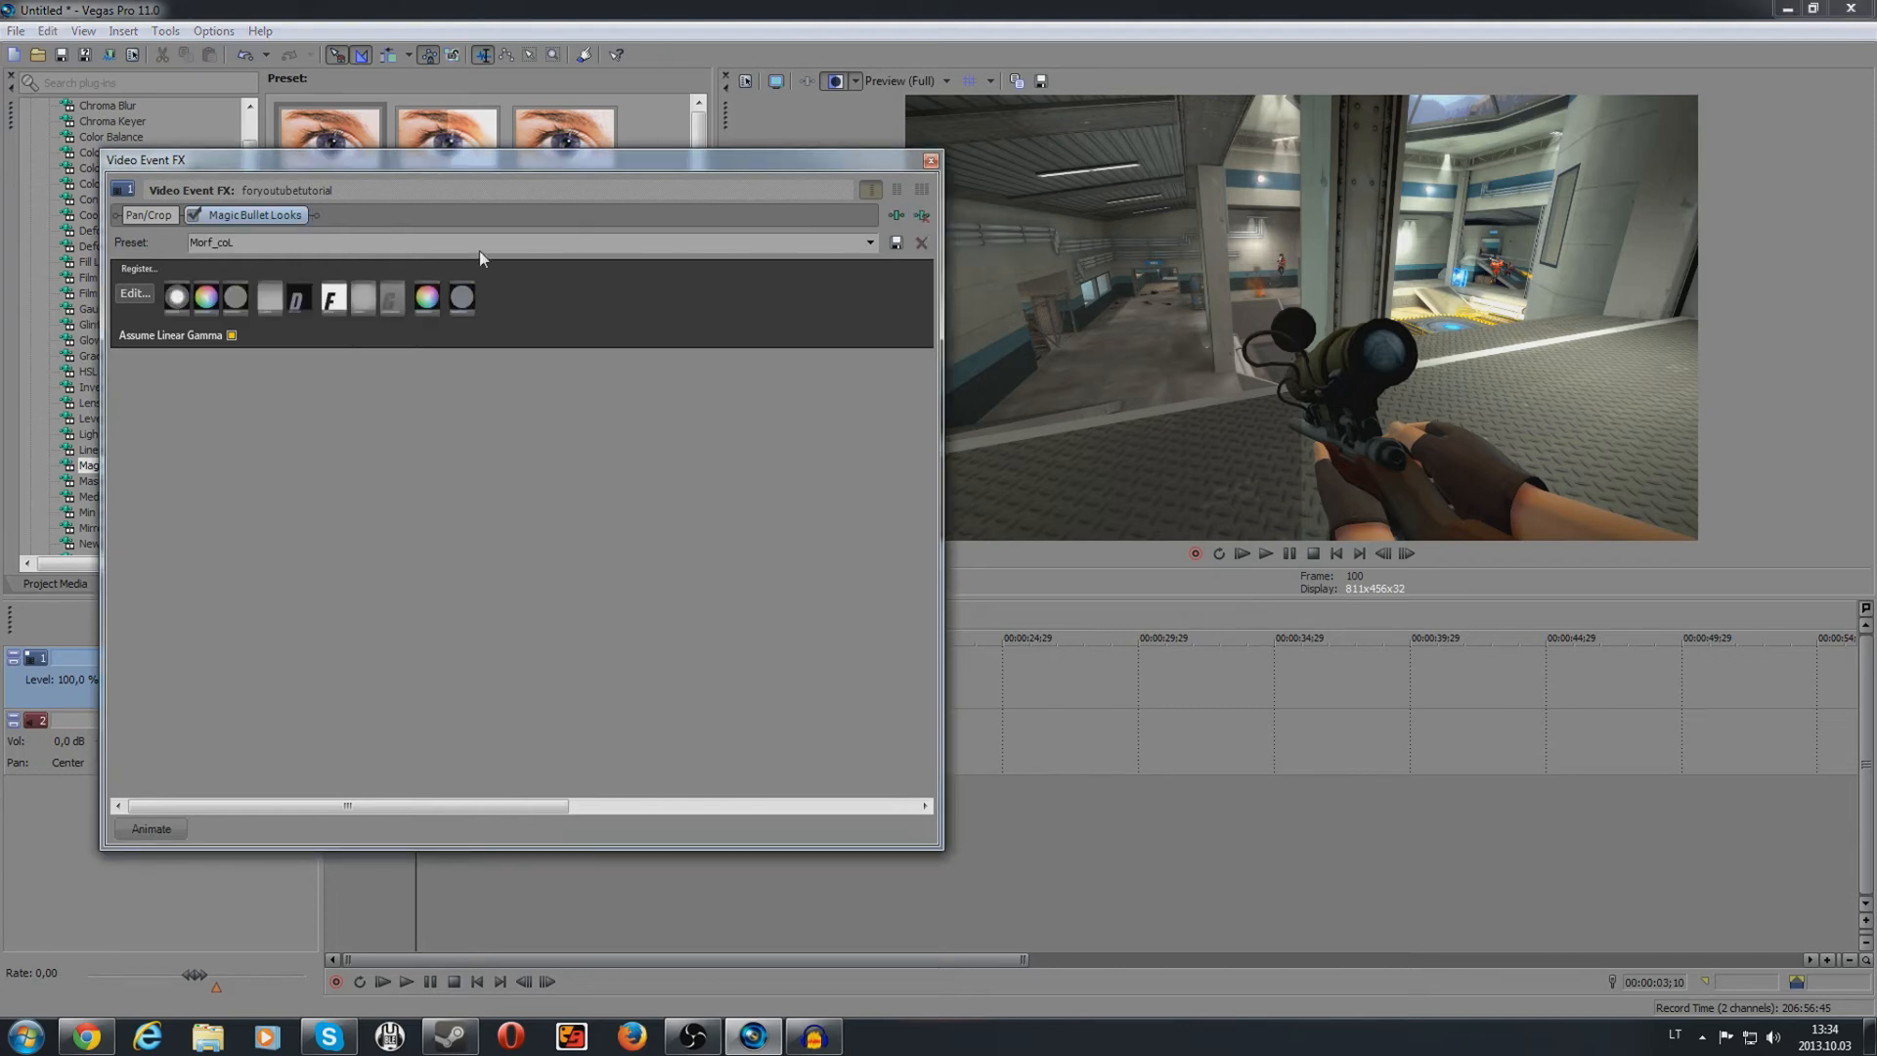
# Step: Open the look editor for the clip's Magic Bullet Looks effect, try the Stylized look Streetlight and undo it
pyautogui.click(134, 296)
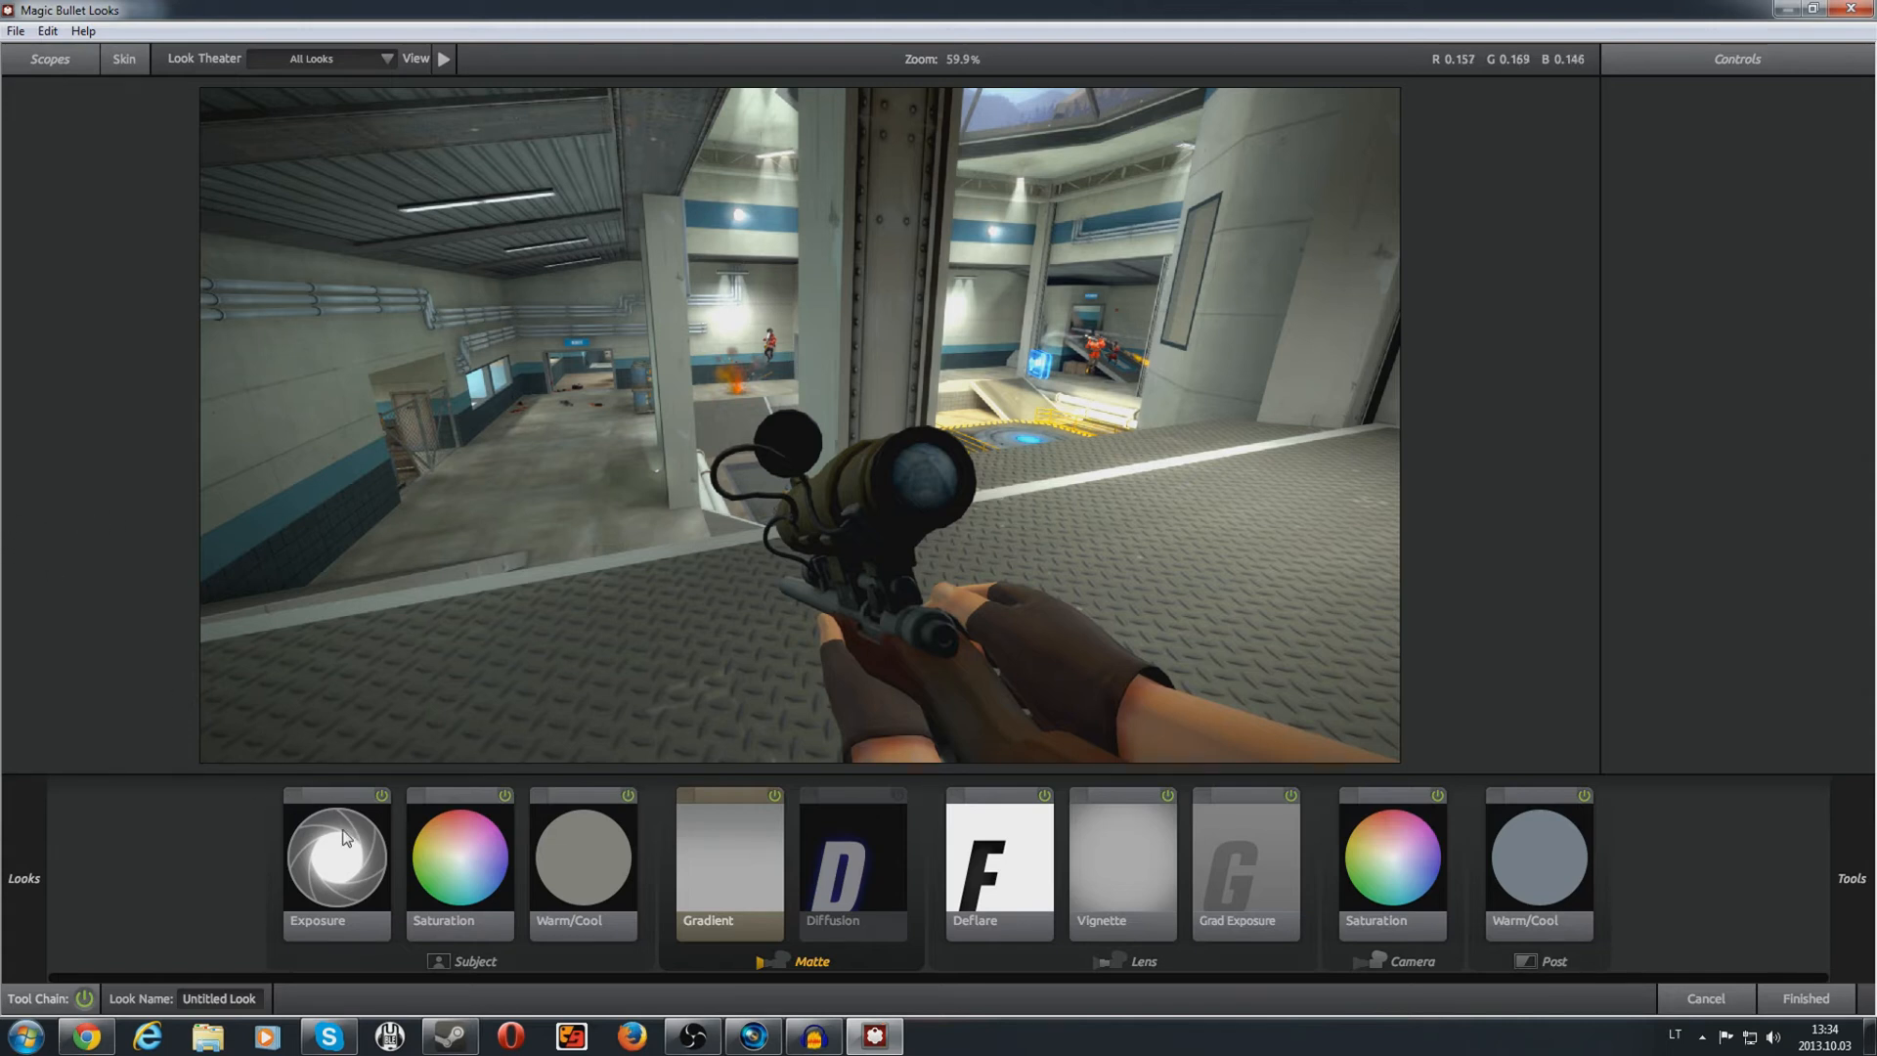
pyautogui.moveTo(107, 524)
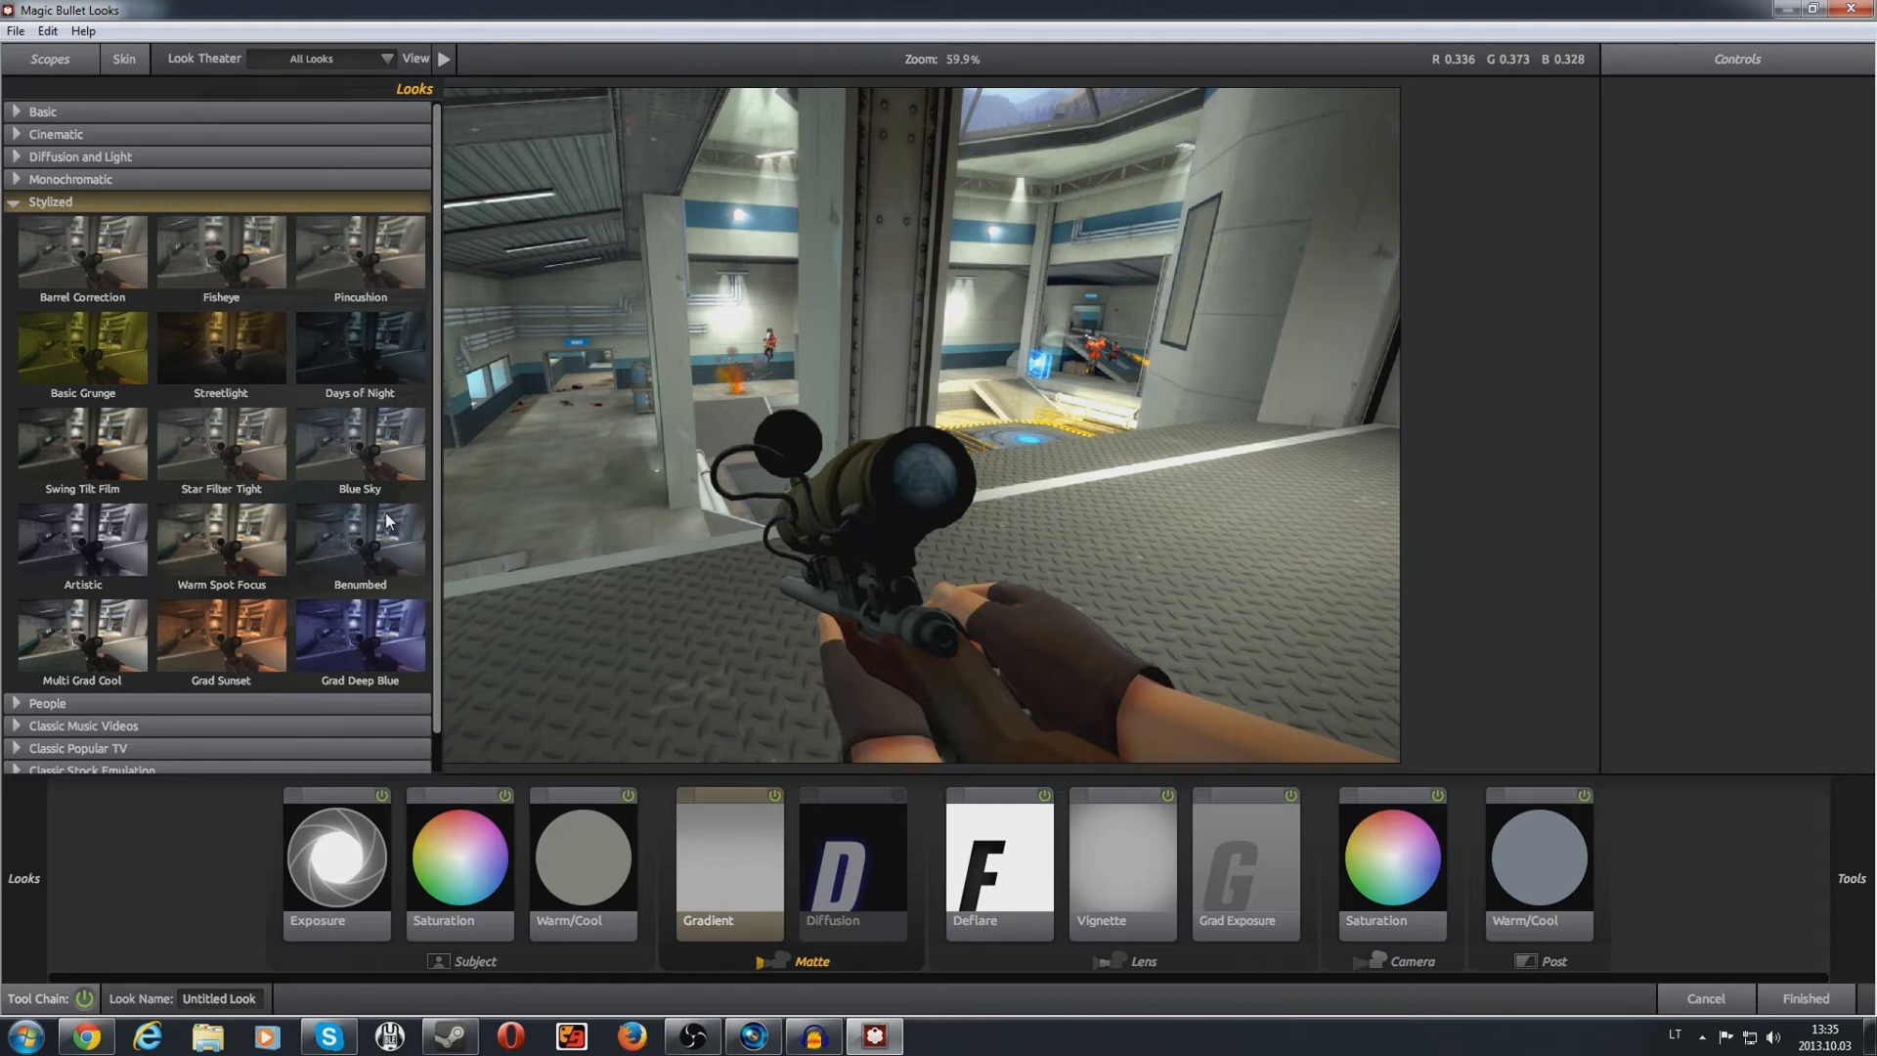
pyautogui.click(232, 349)
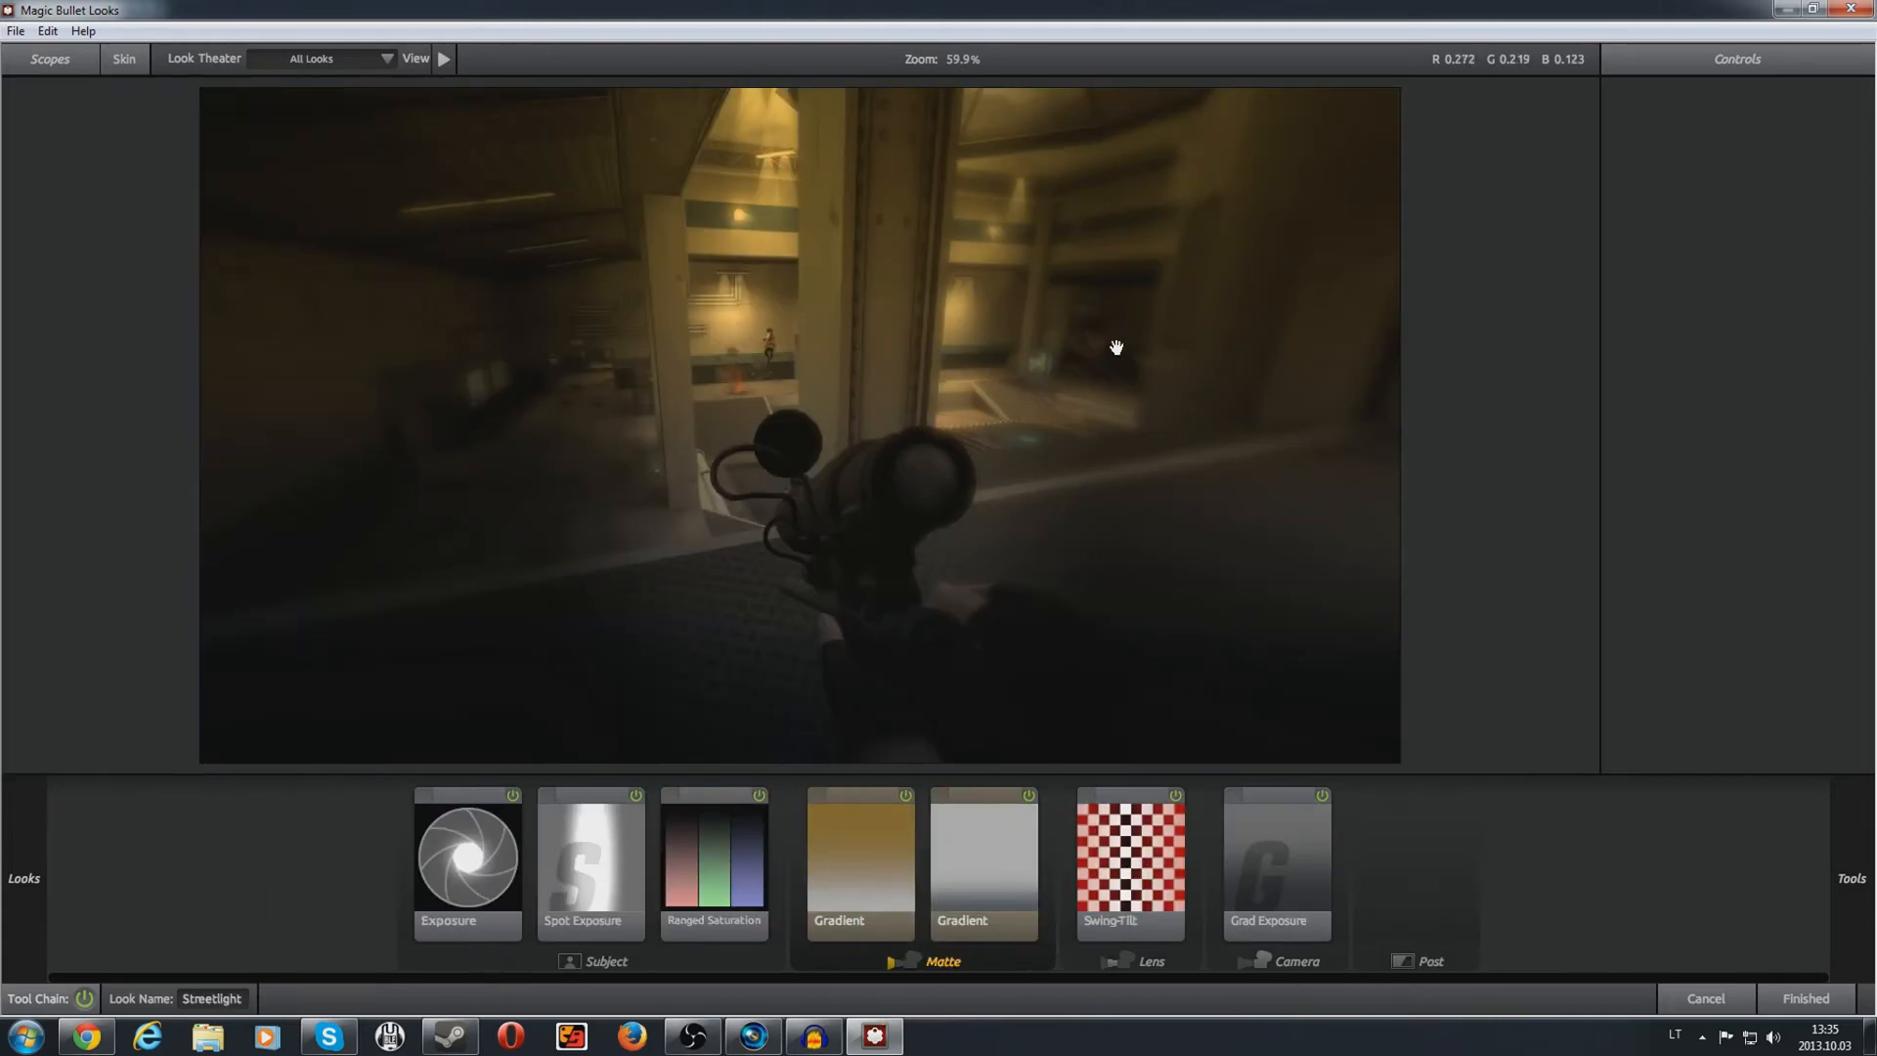
pyautogui.hotkey('ctrl', 'z')
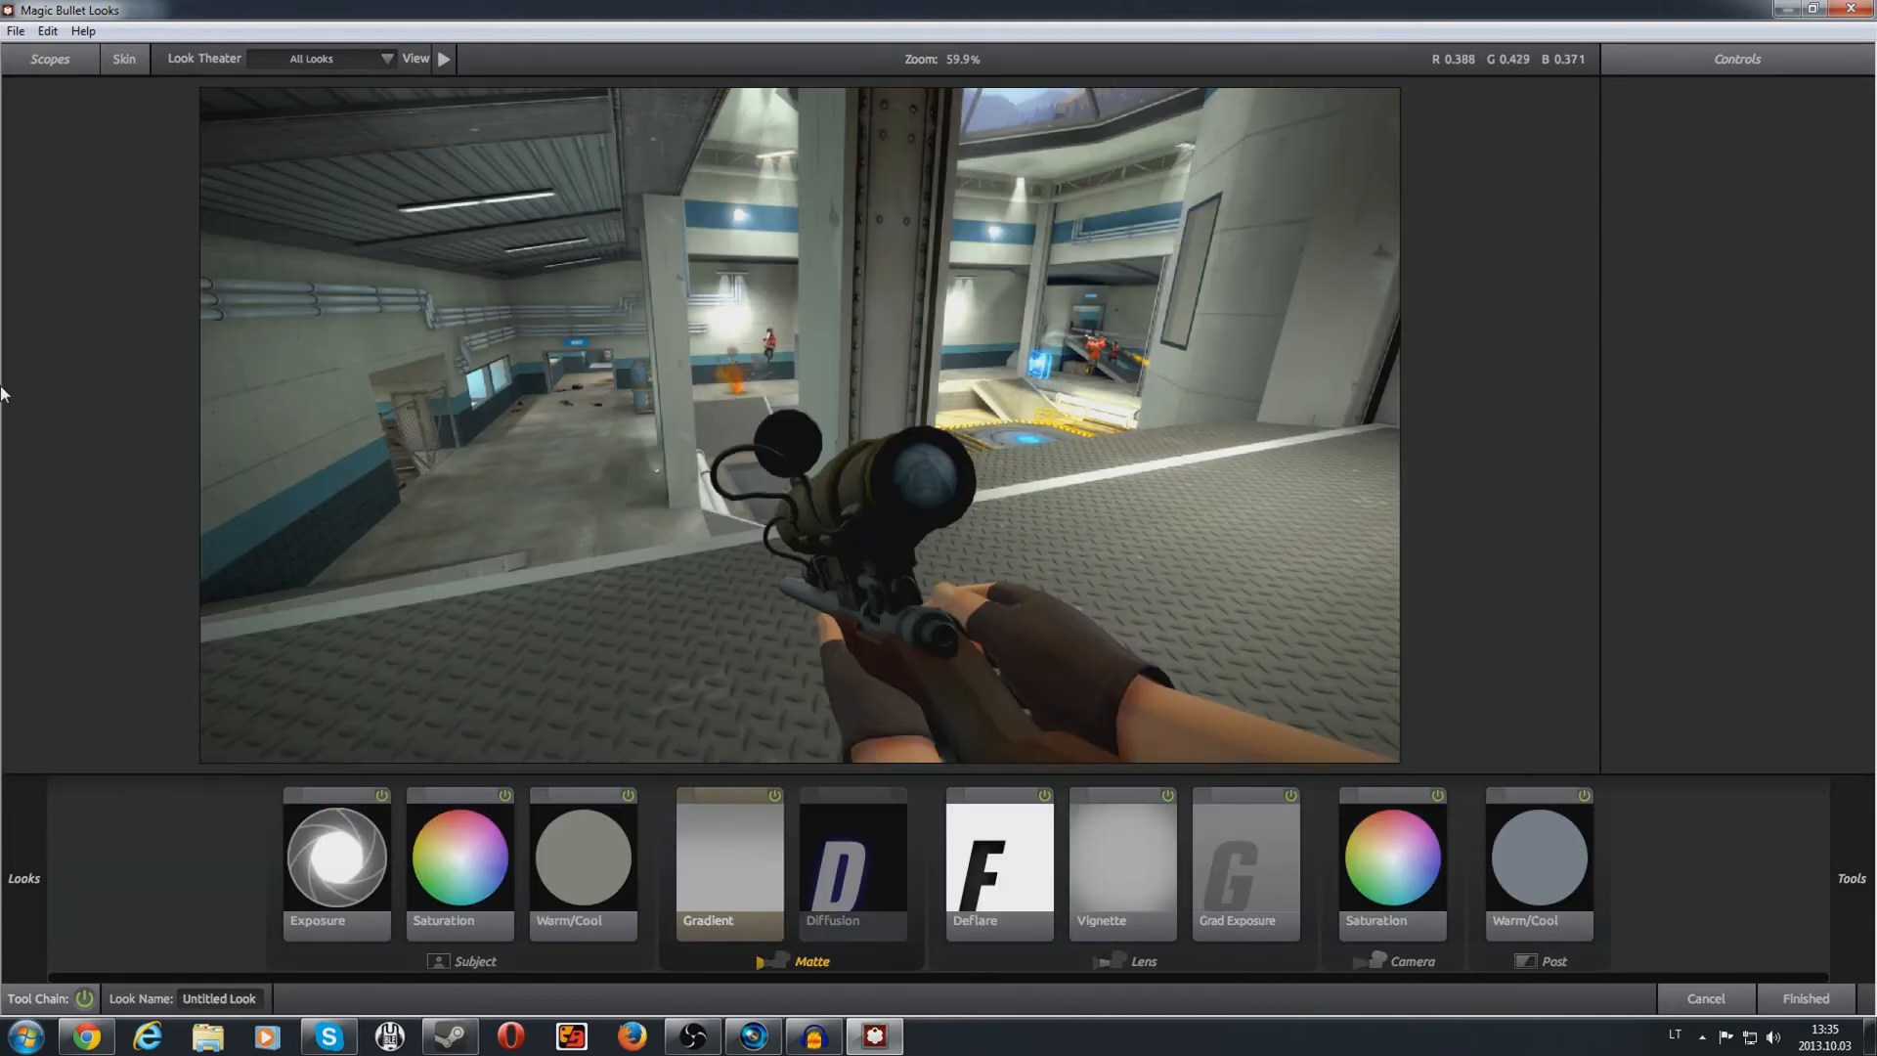
# Step: Try the Stylized look Blue Sky and toggle its Gradient tool
pyautogui.moveTo(8, 391)
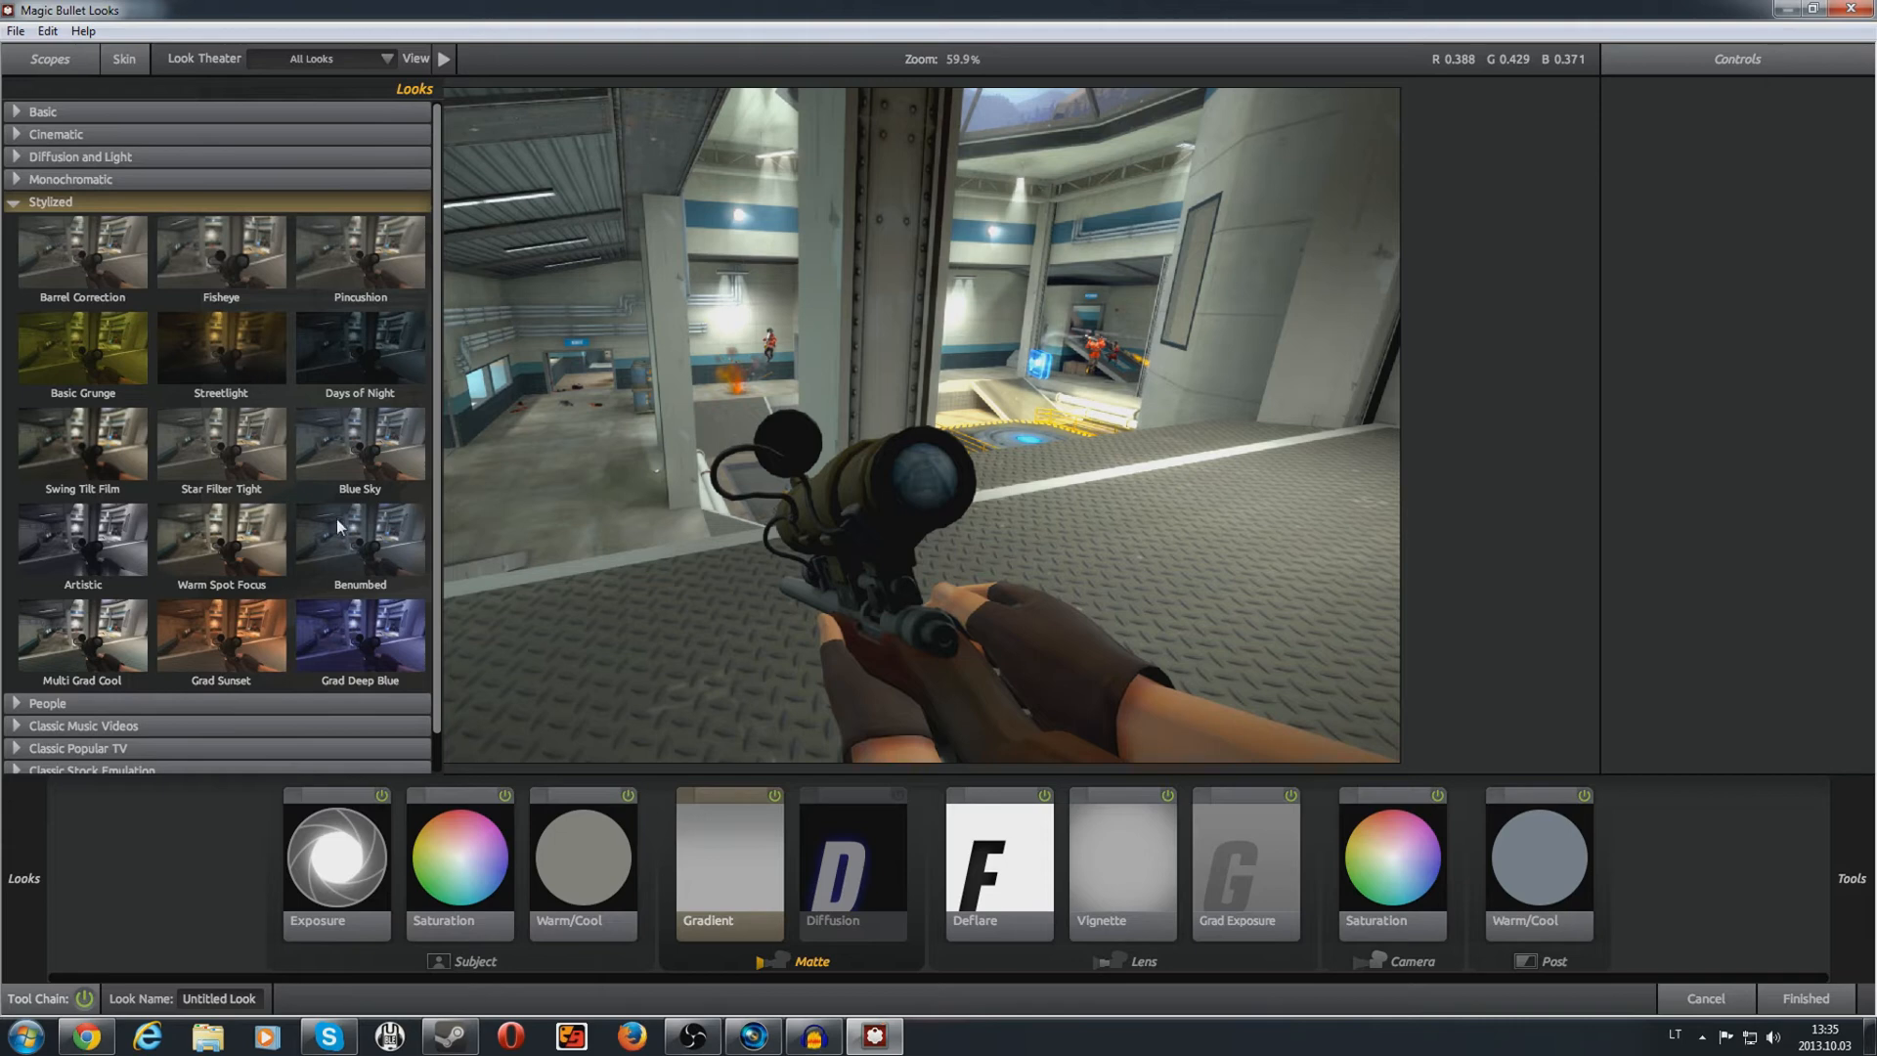
pyautogui.click(338, 462)
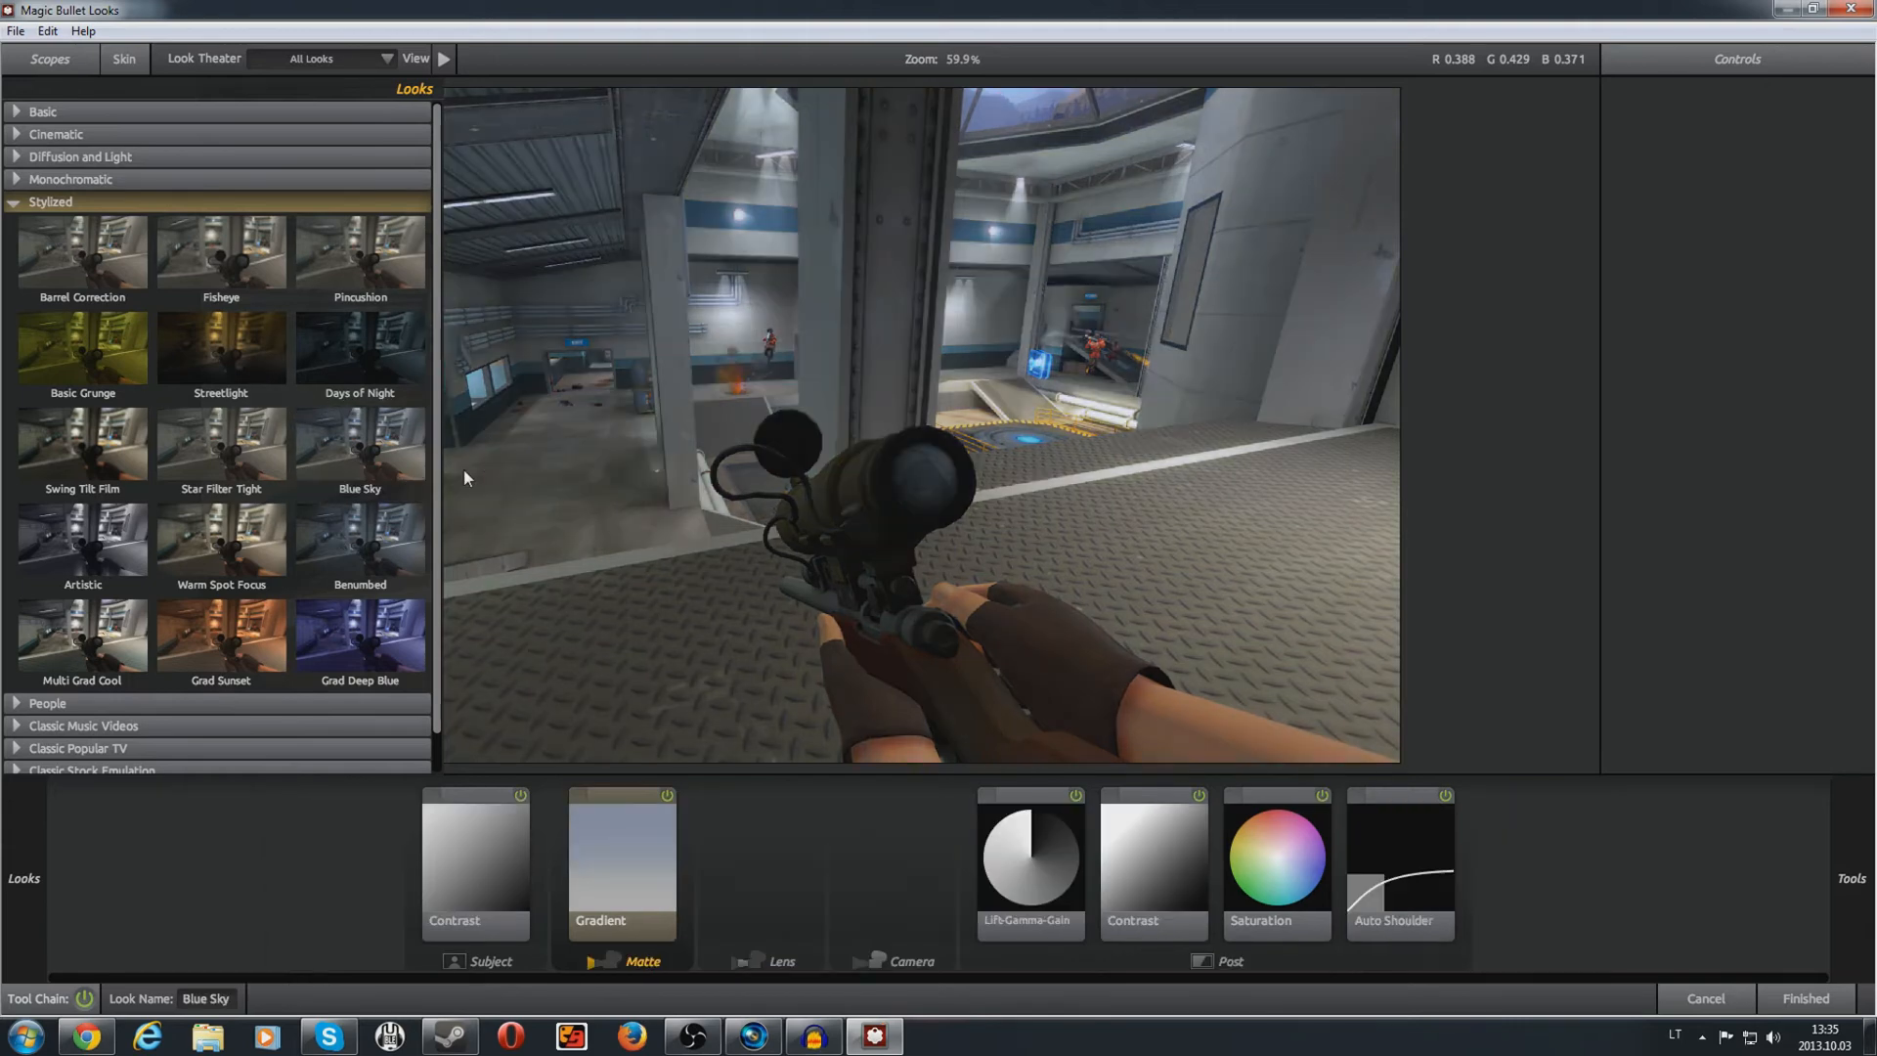
pyautogui.click(664, 795)
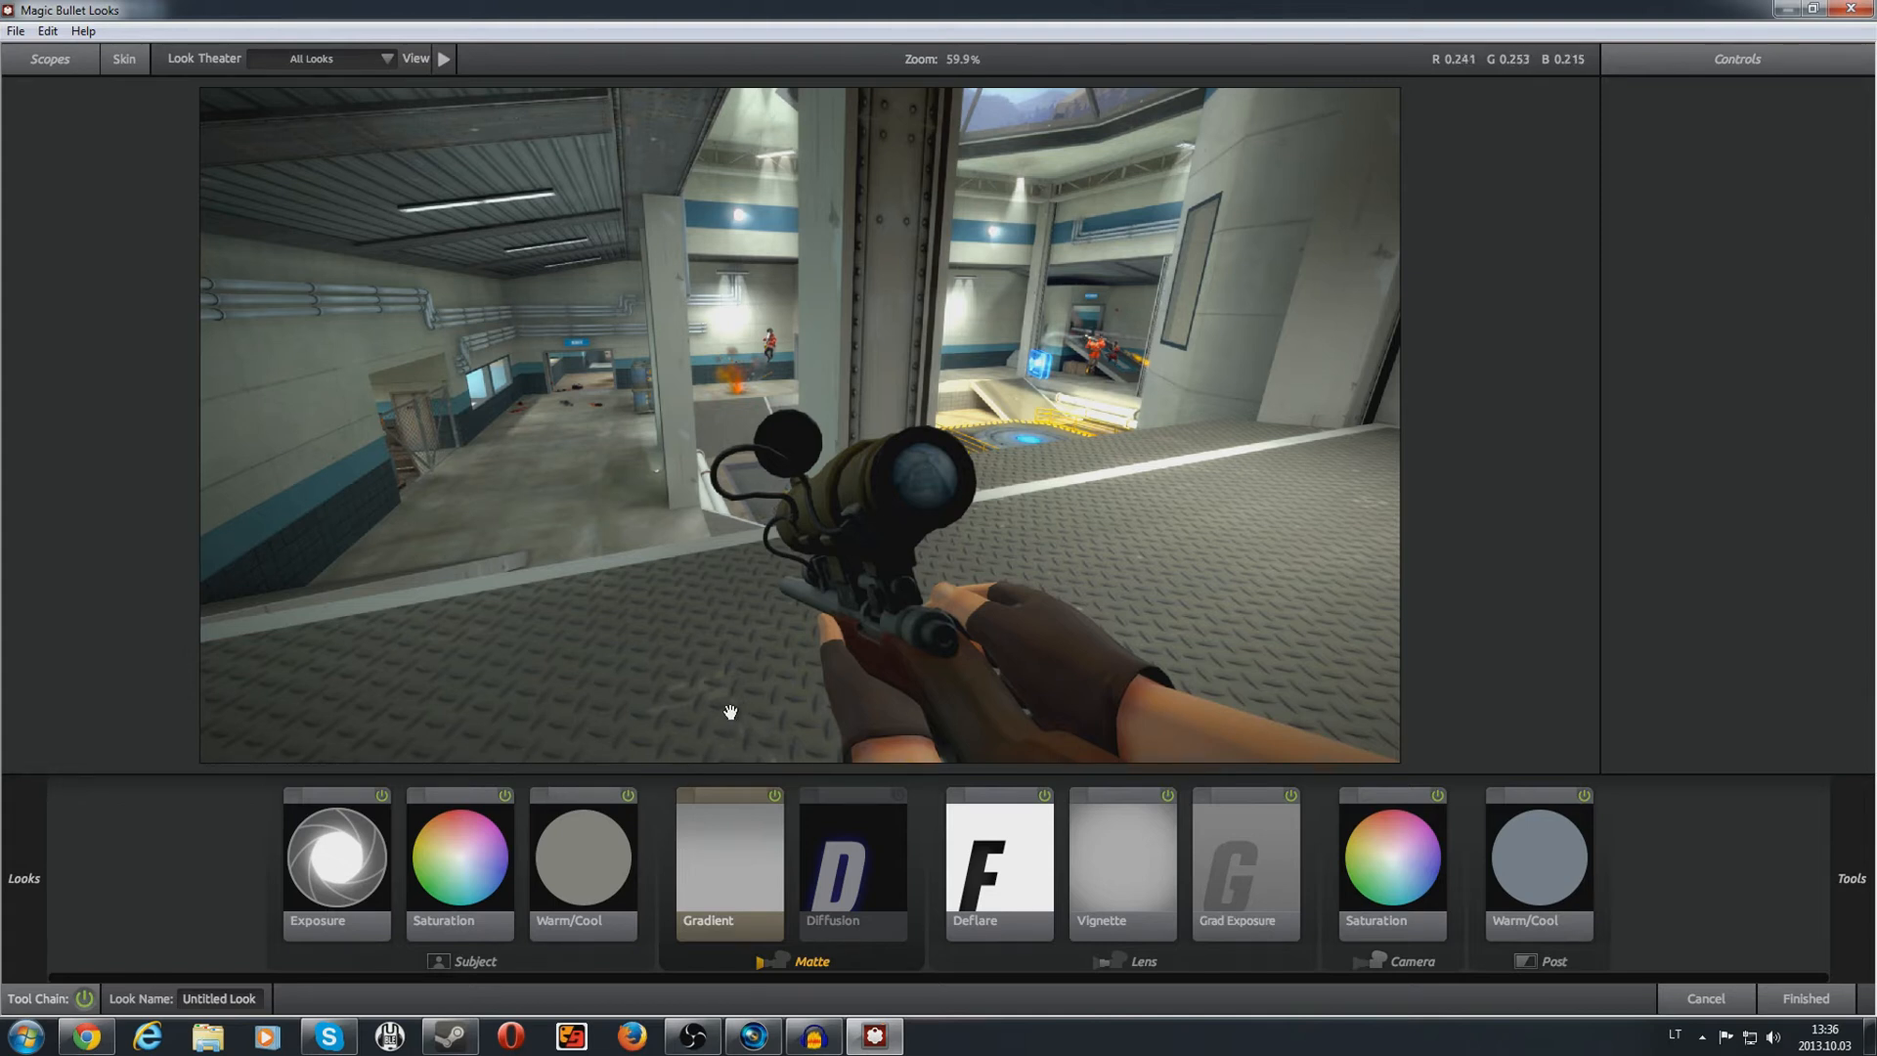
# Step: Switch the Diffusion tool on and off again to compare the image, and show the Exposure tool's controls
pyautogui.click(899, 804)
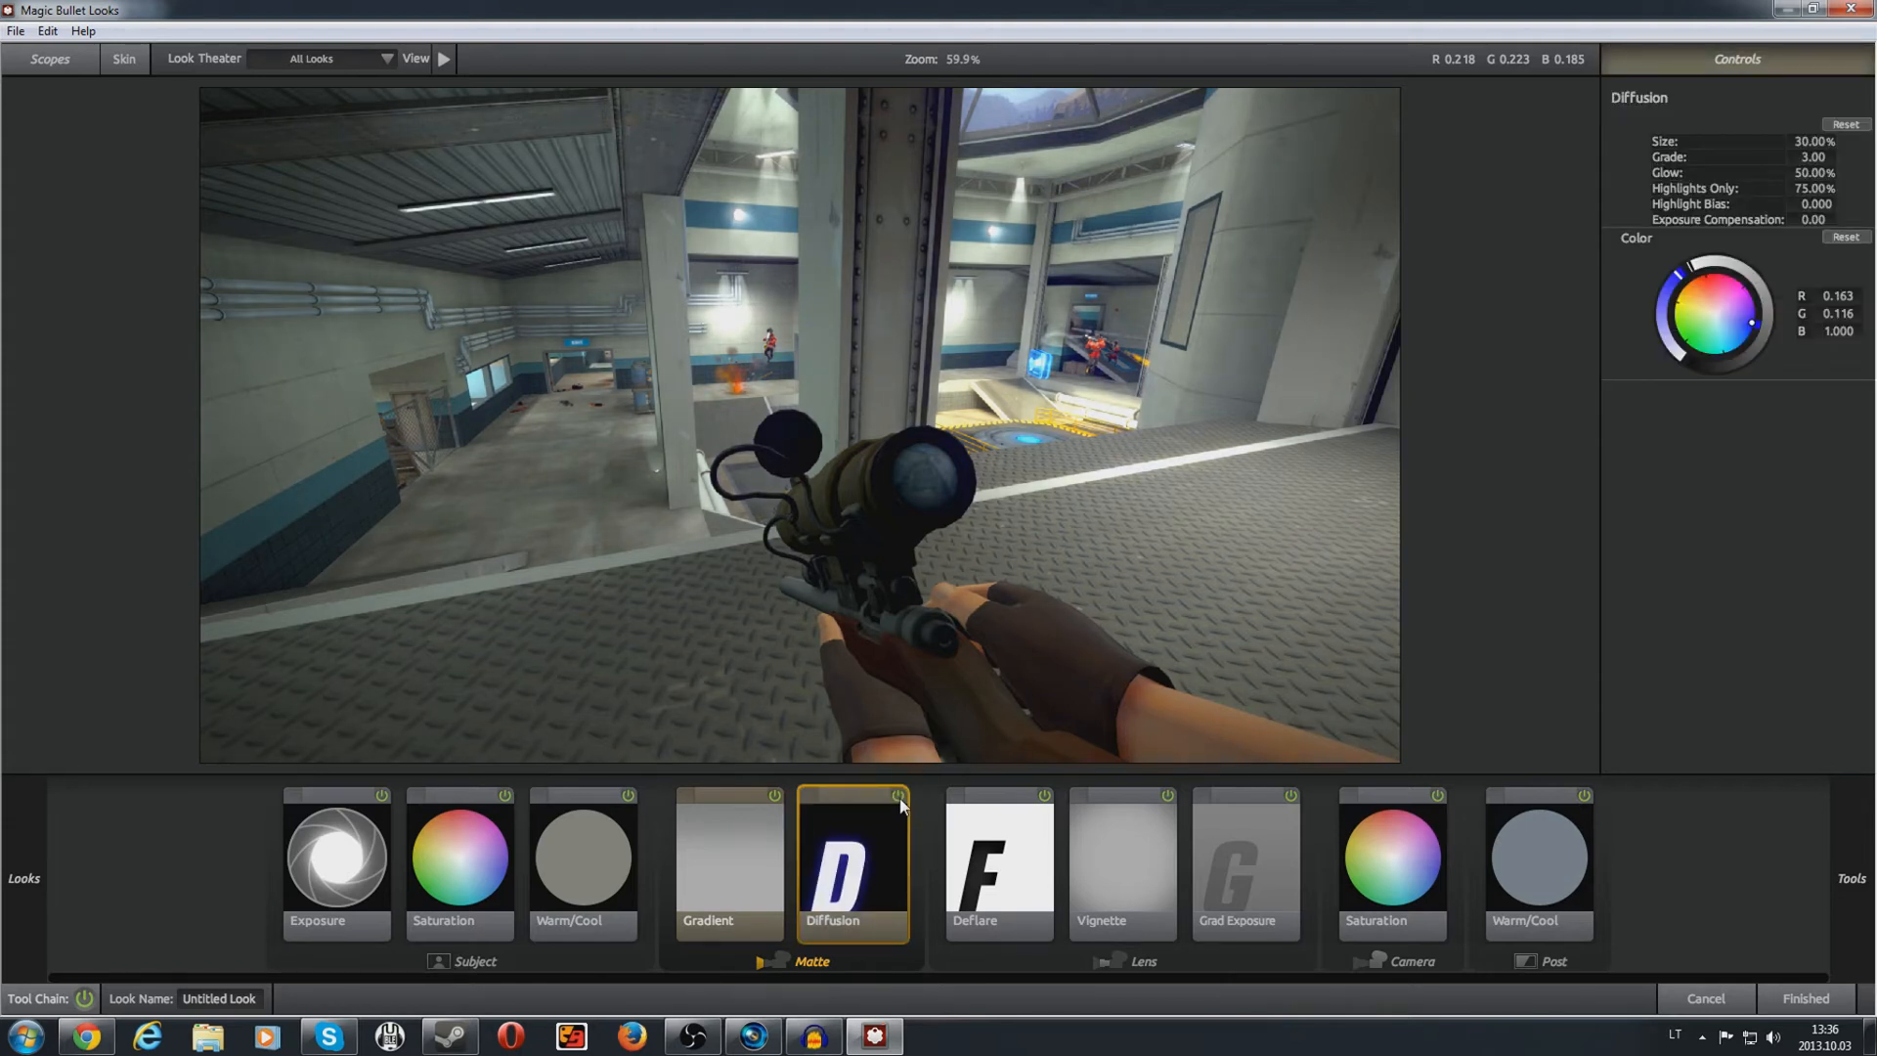
pyautogui.click(901, 800)
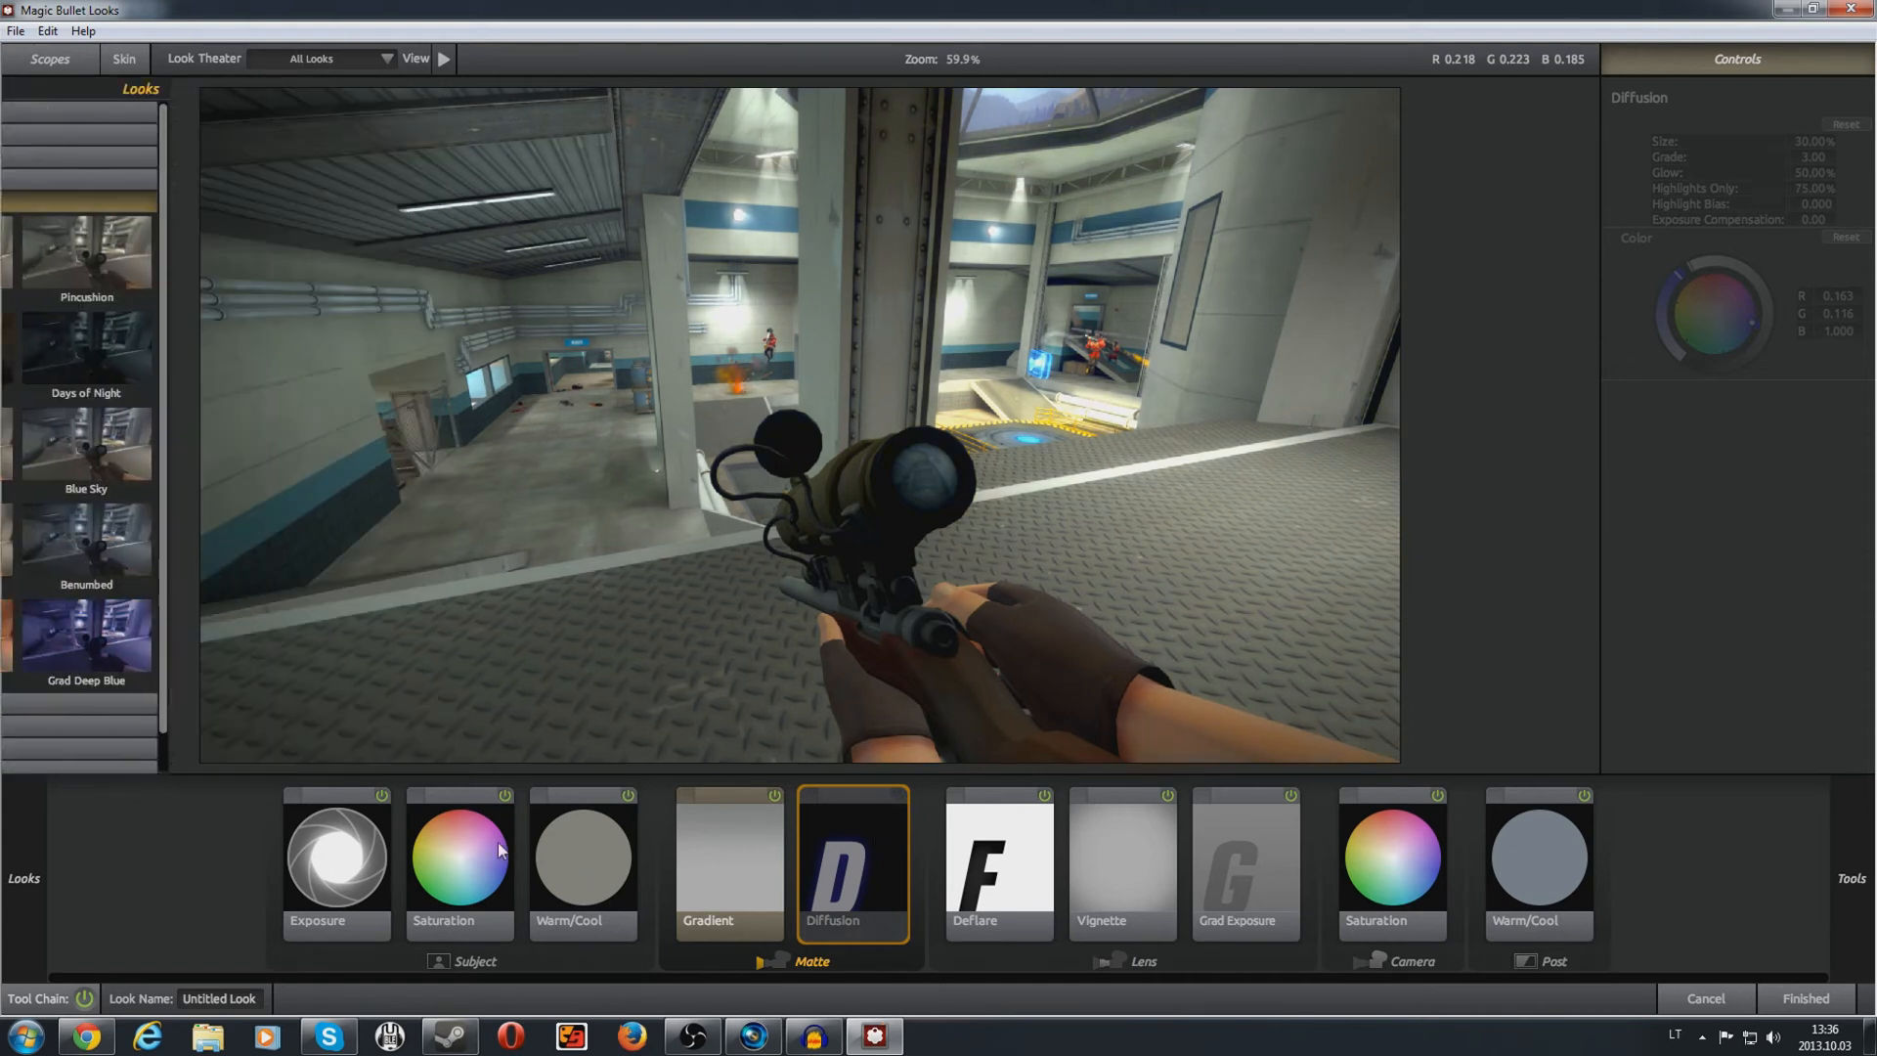
pyautogui.click(334, 861)
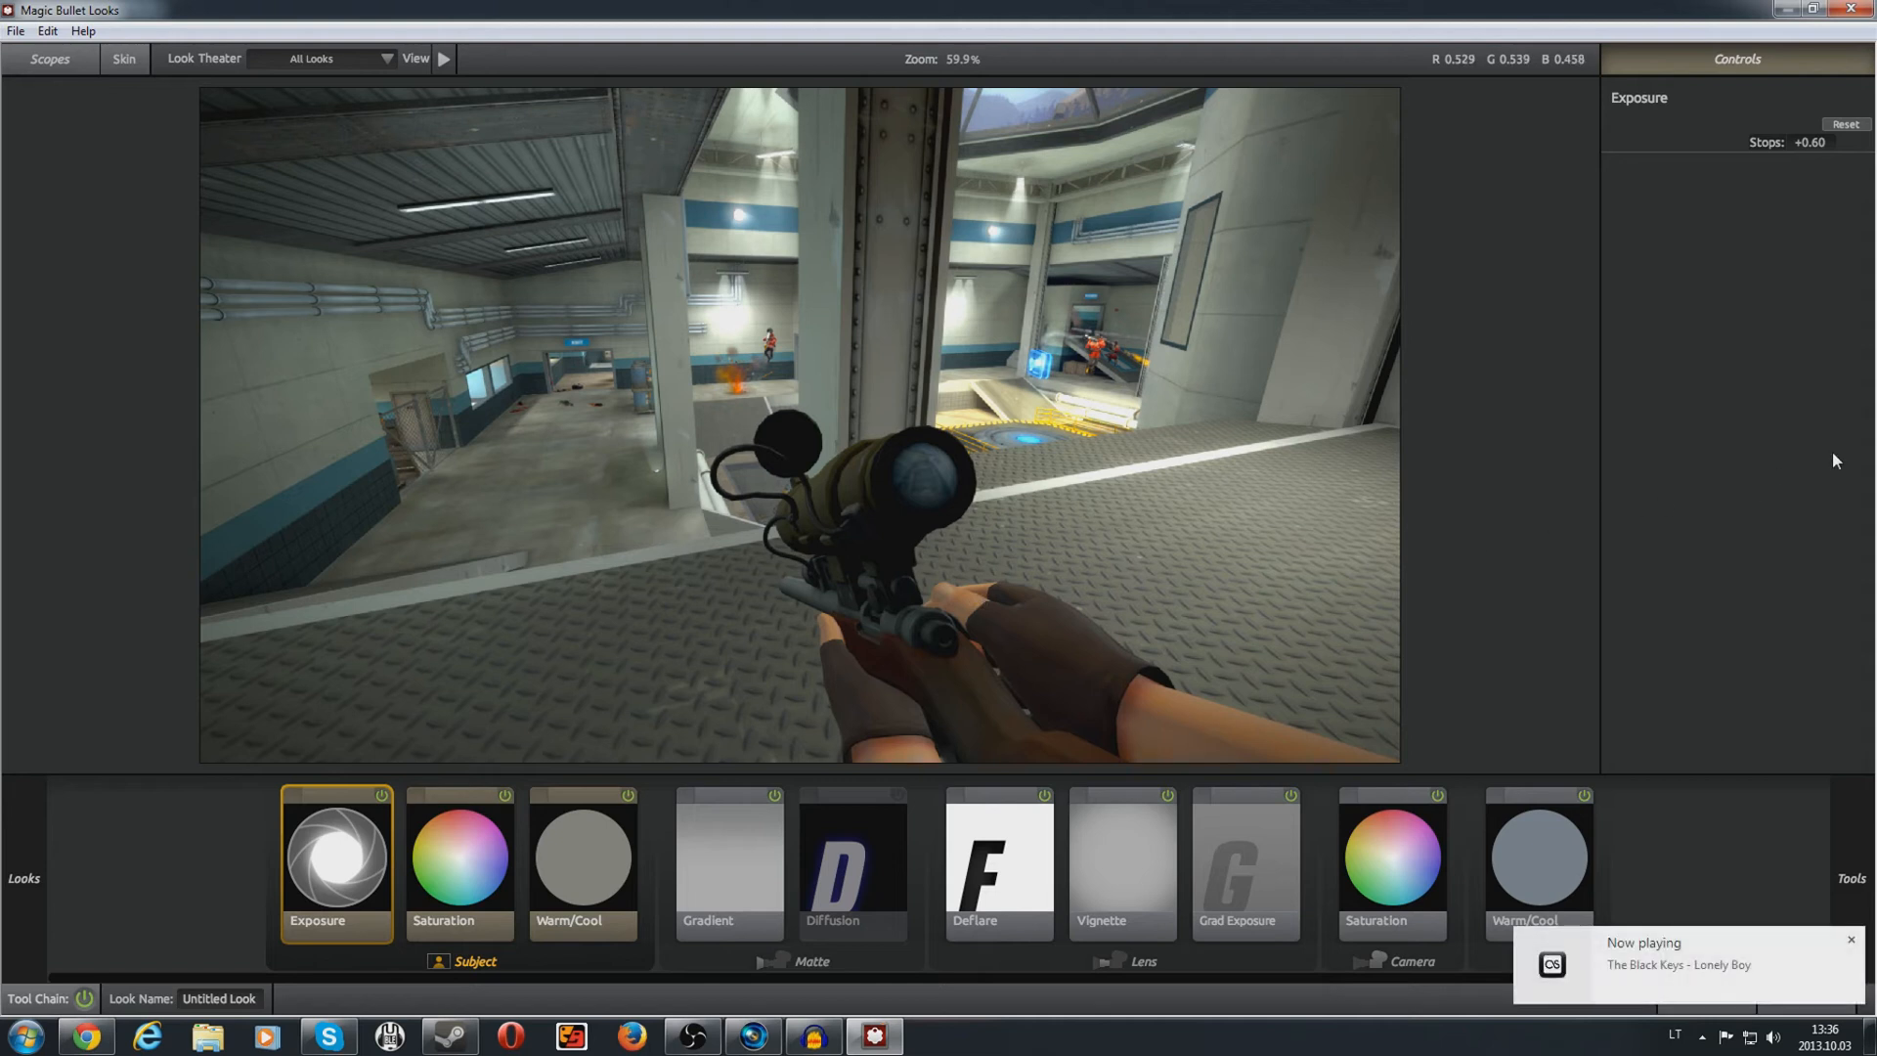
# Step: Look through the available tools in the Subject, Matte and Lens categories
pyautogui.moveTo(1873, 435)
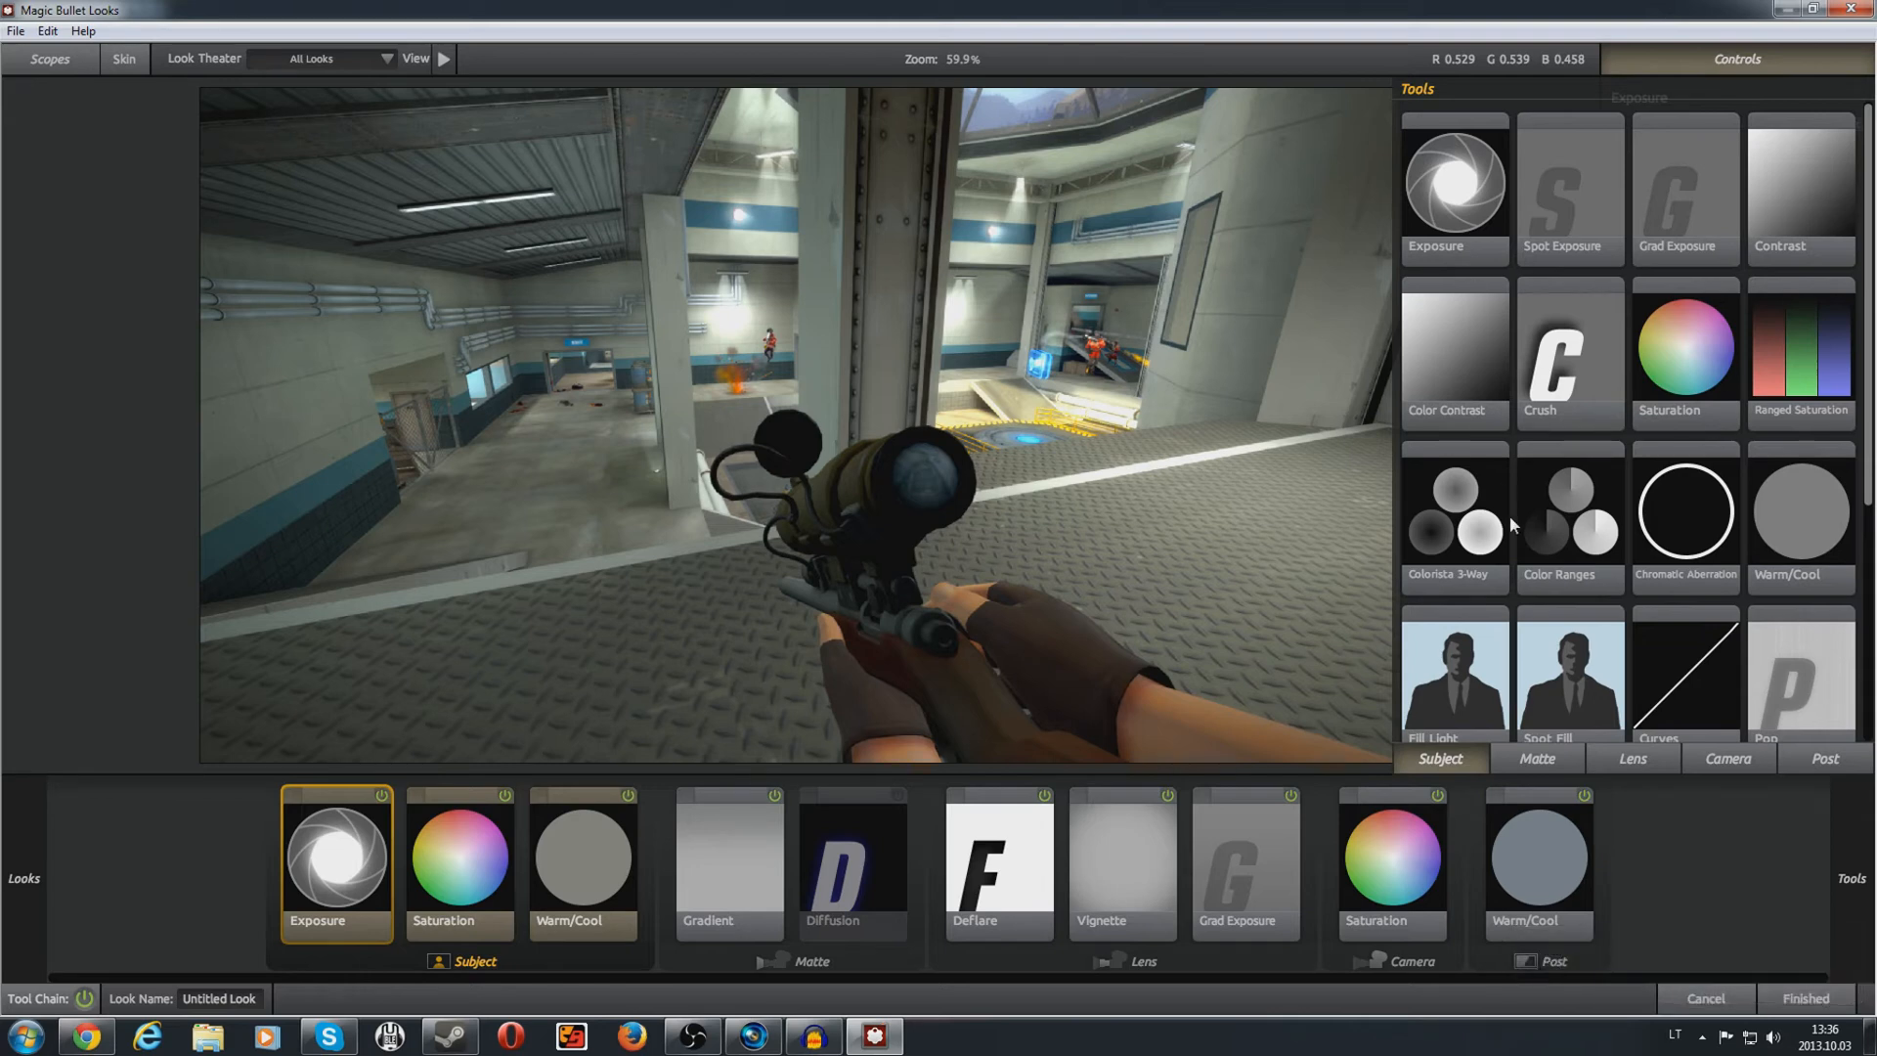
pyautogui.scroll(-5, 1549, 637)
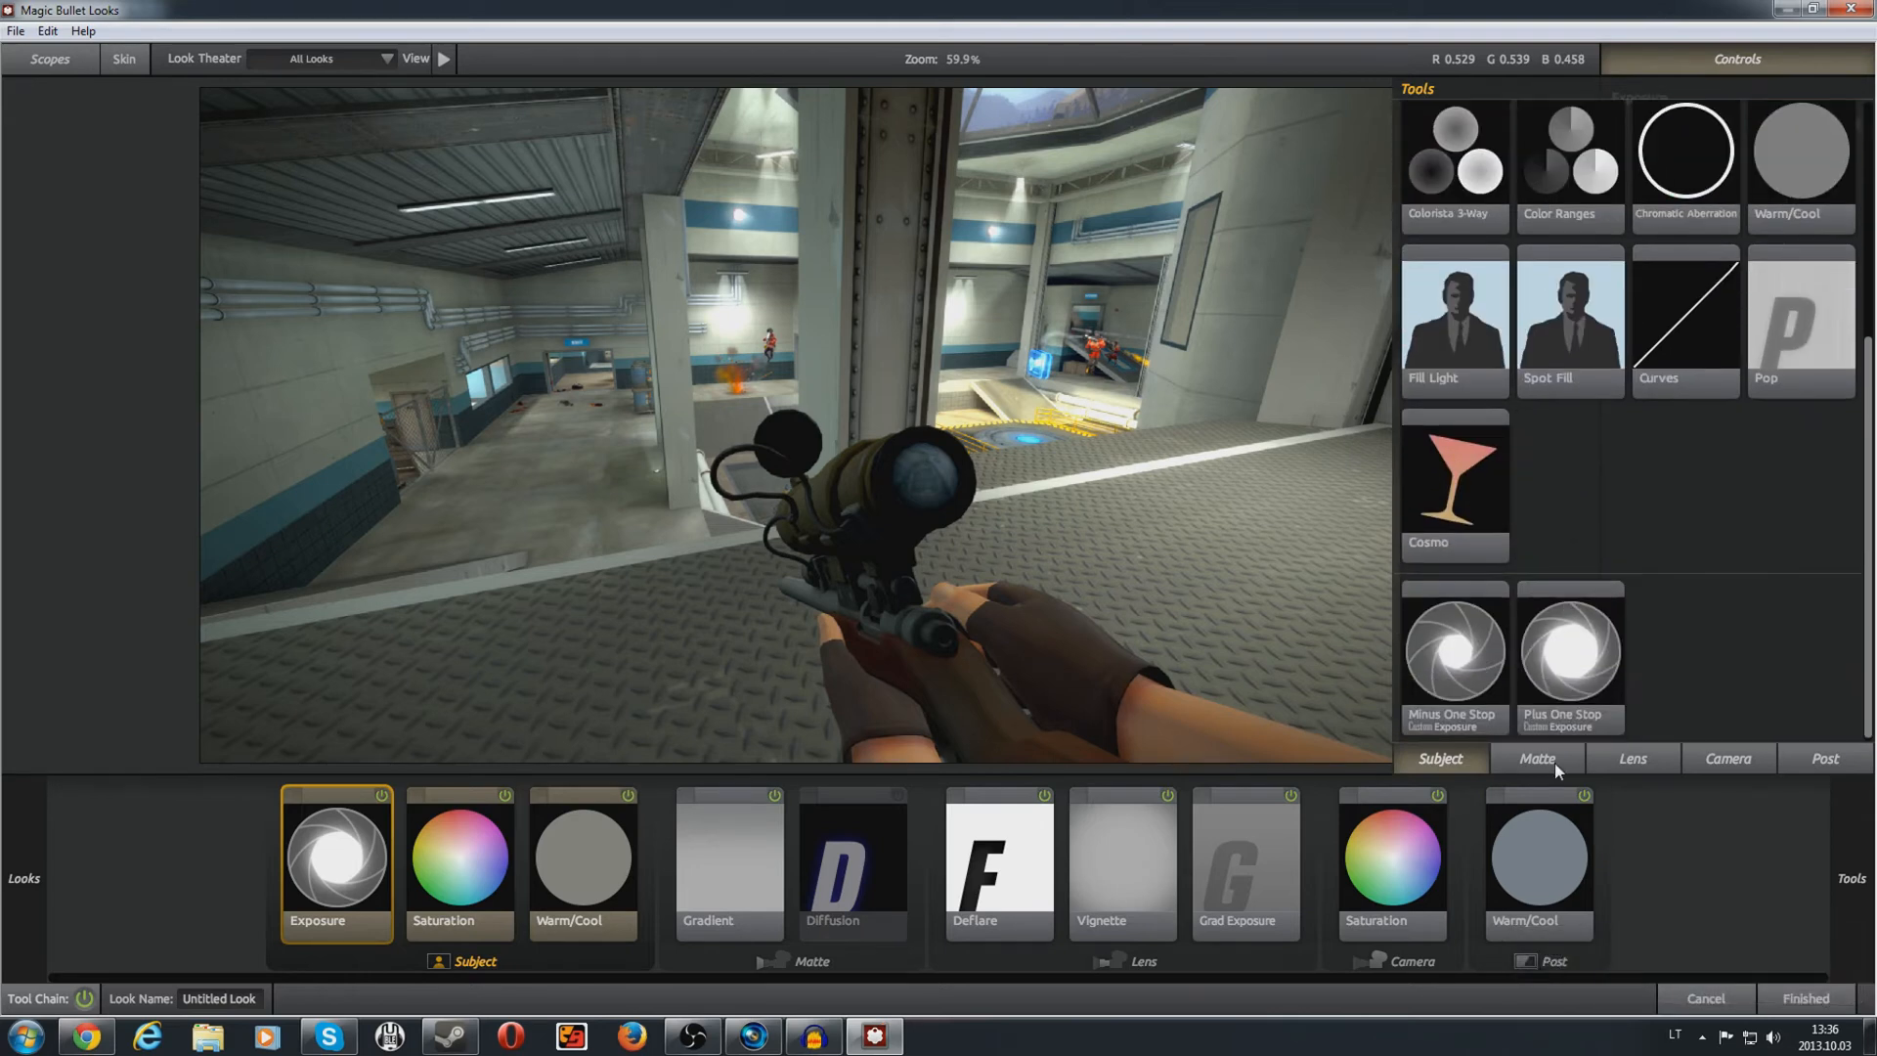
pyautogui.click(1540, 763)
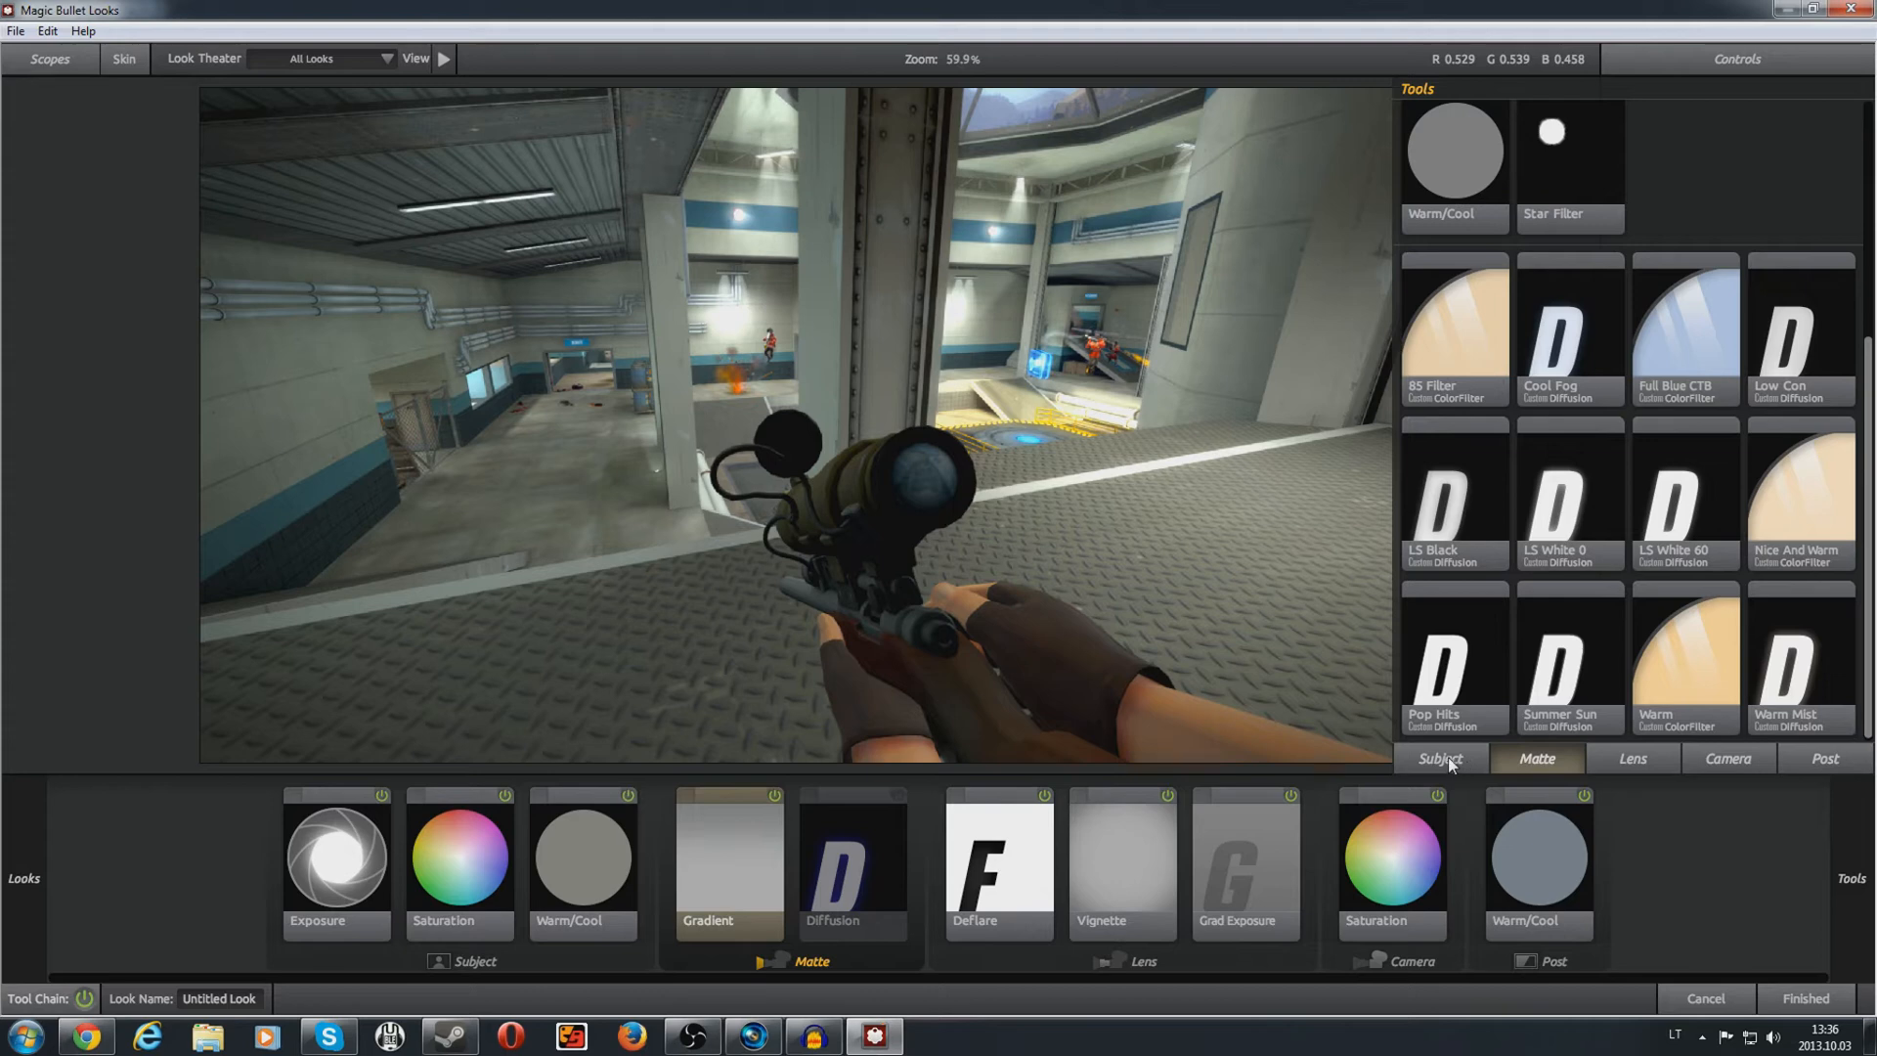
pyautogui.click(1447, 756)
pyautogui.click(1540, 765)
pyautogui.click(1627, 758)
pyautogui.click(1443, 759)
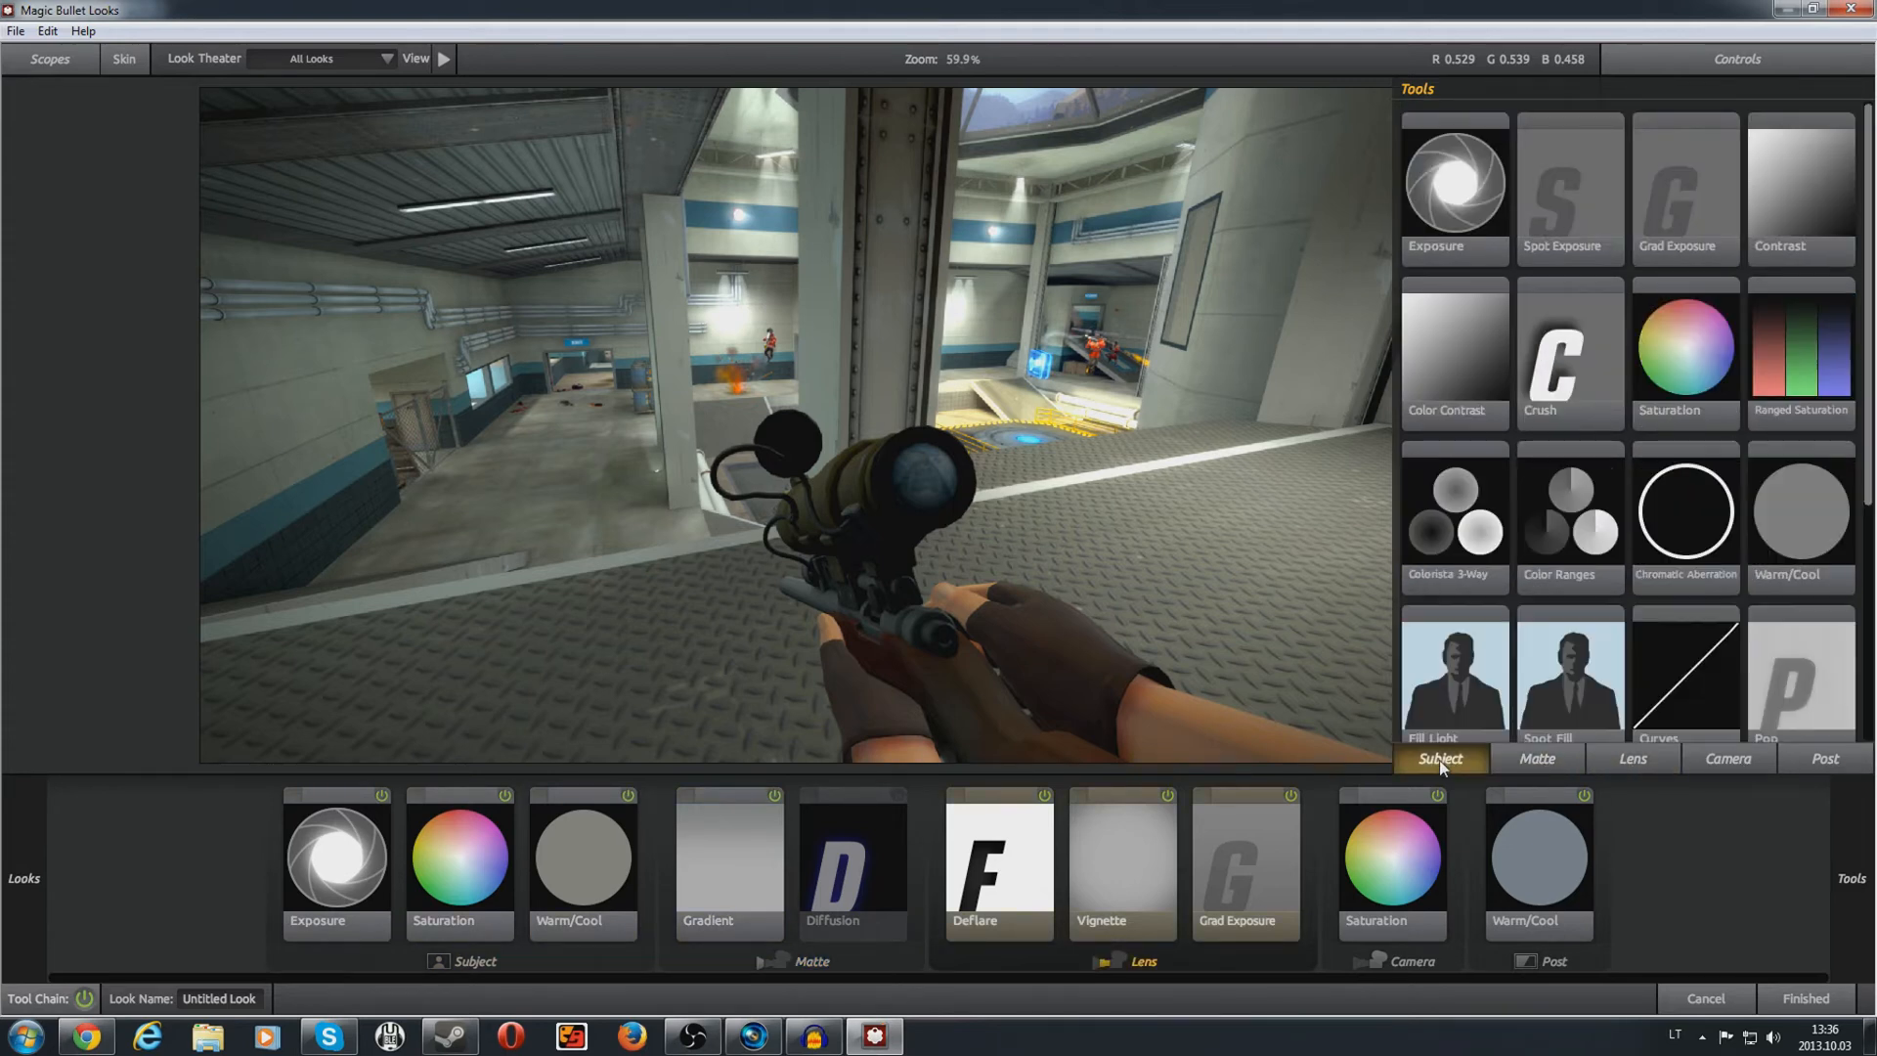
pyautogui.click(1553, 756)
pyautogui.click(1635, 762)
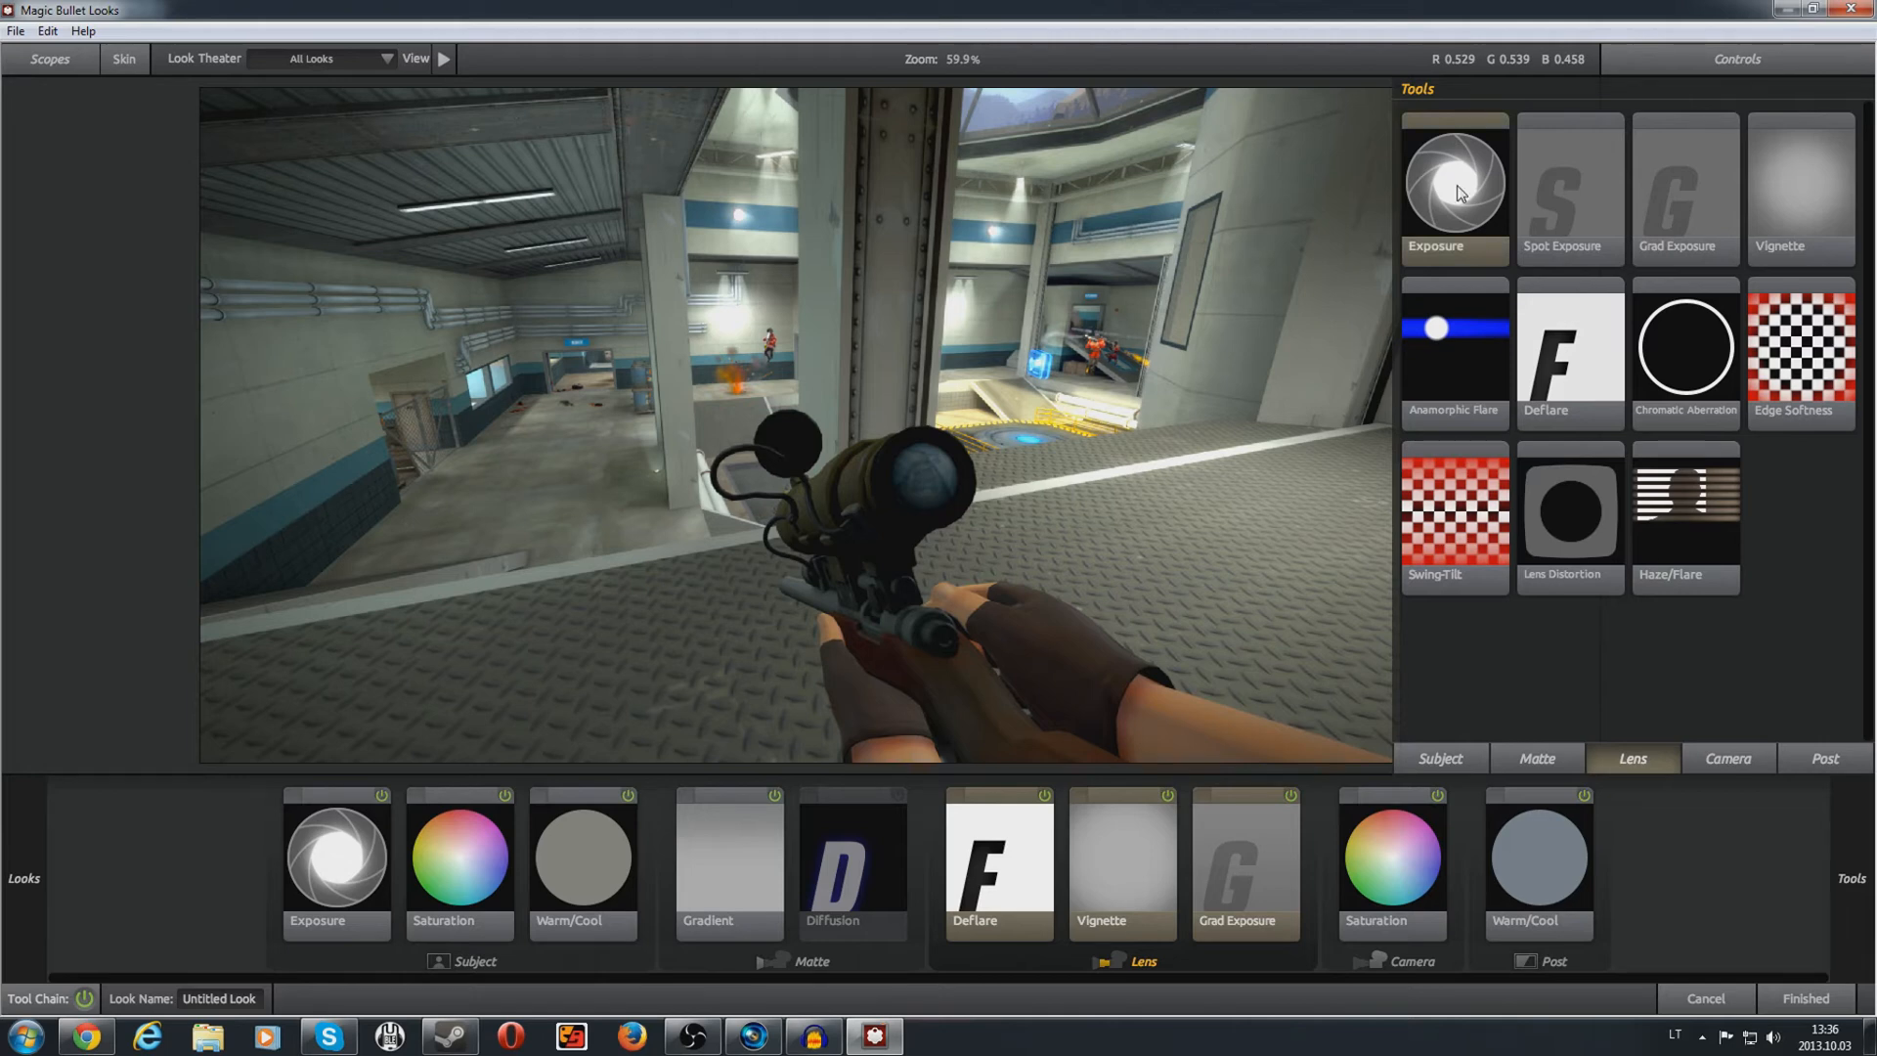
# Step: Add an extra Exposure tool at the start of the Subject group and delete it again
pyautogui.moveTo(1460, 193); pyautogui.dragTo(316, 861)
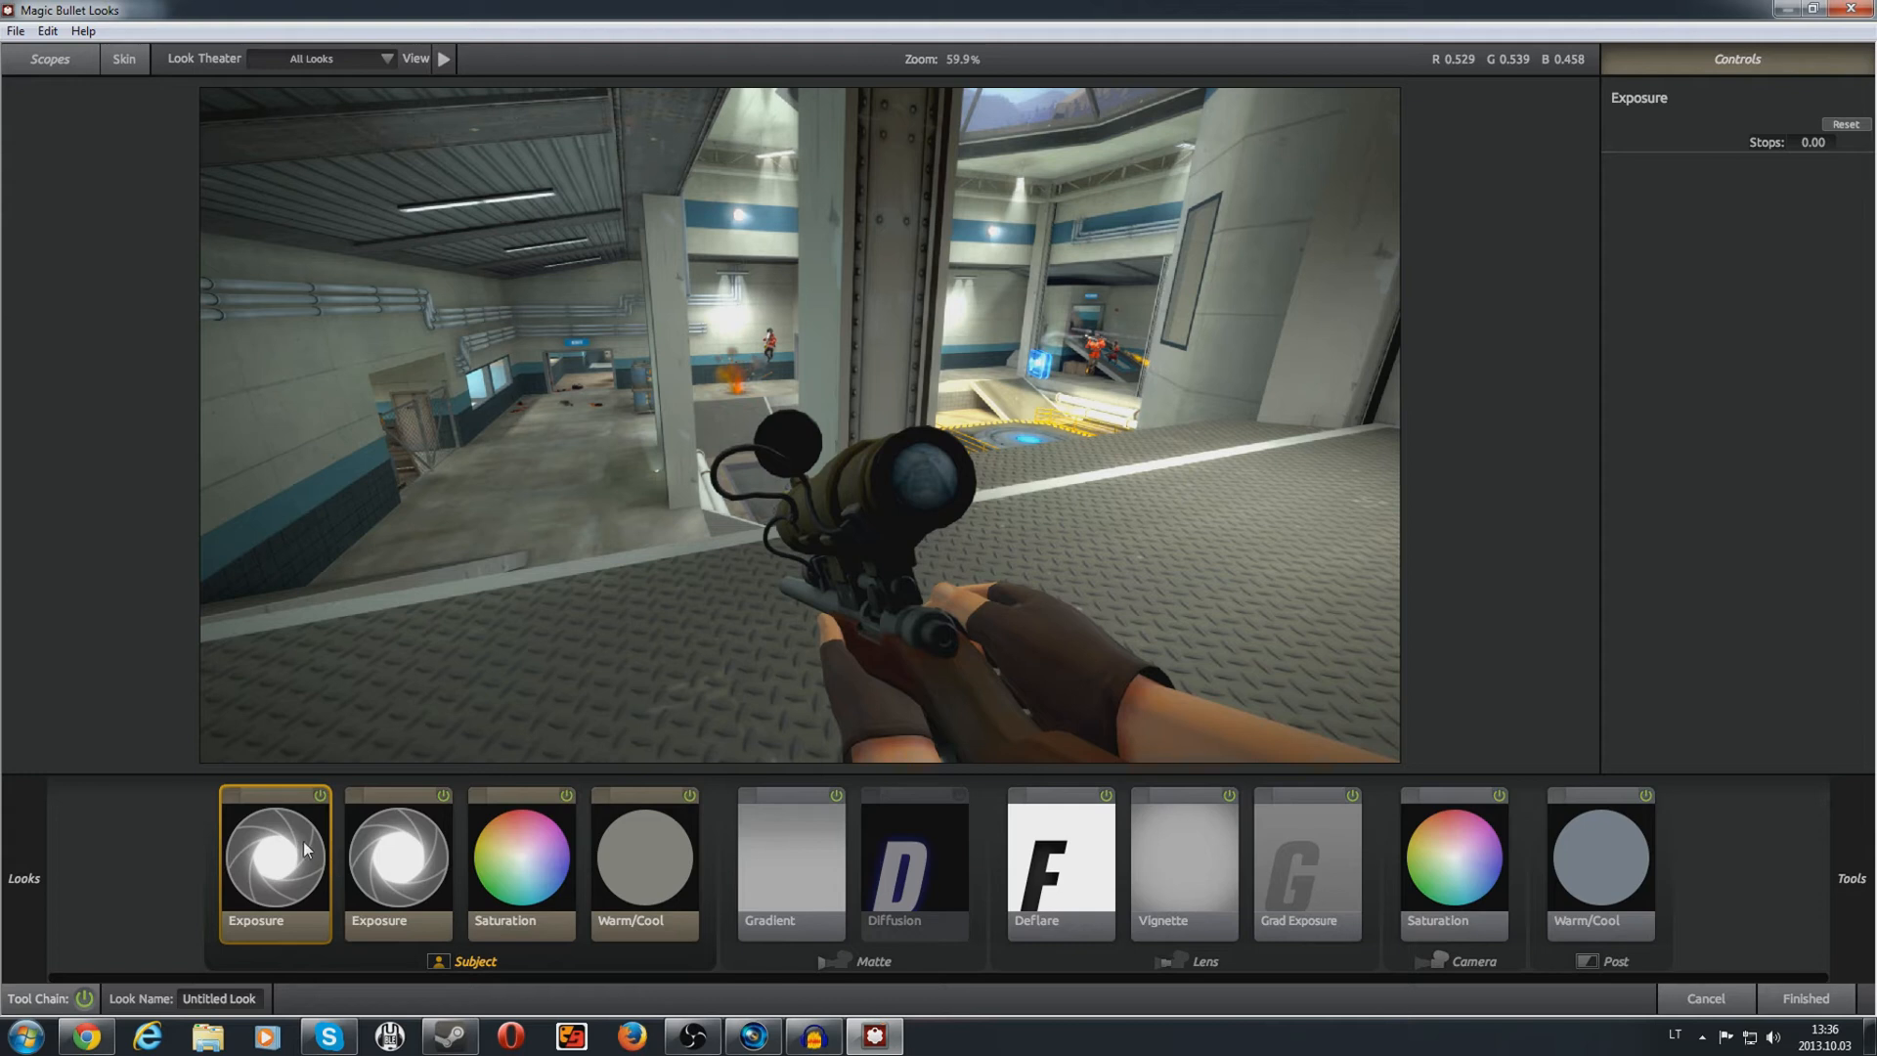
pyautogui.press('Delete')
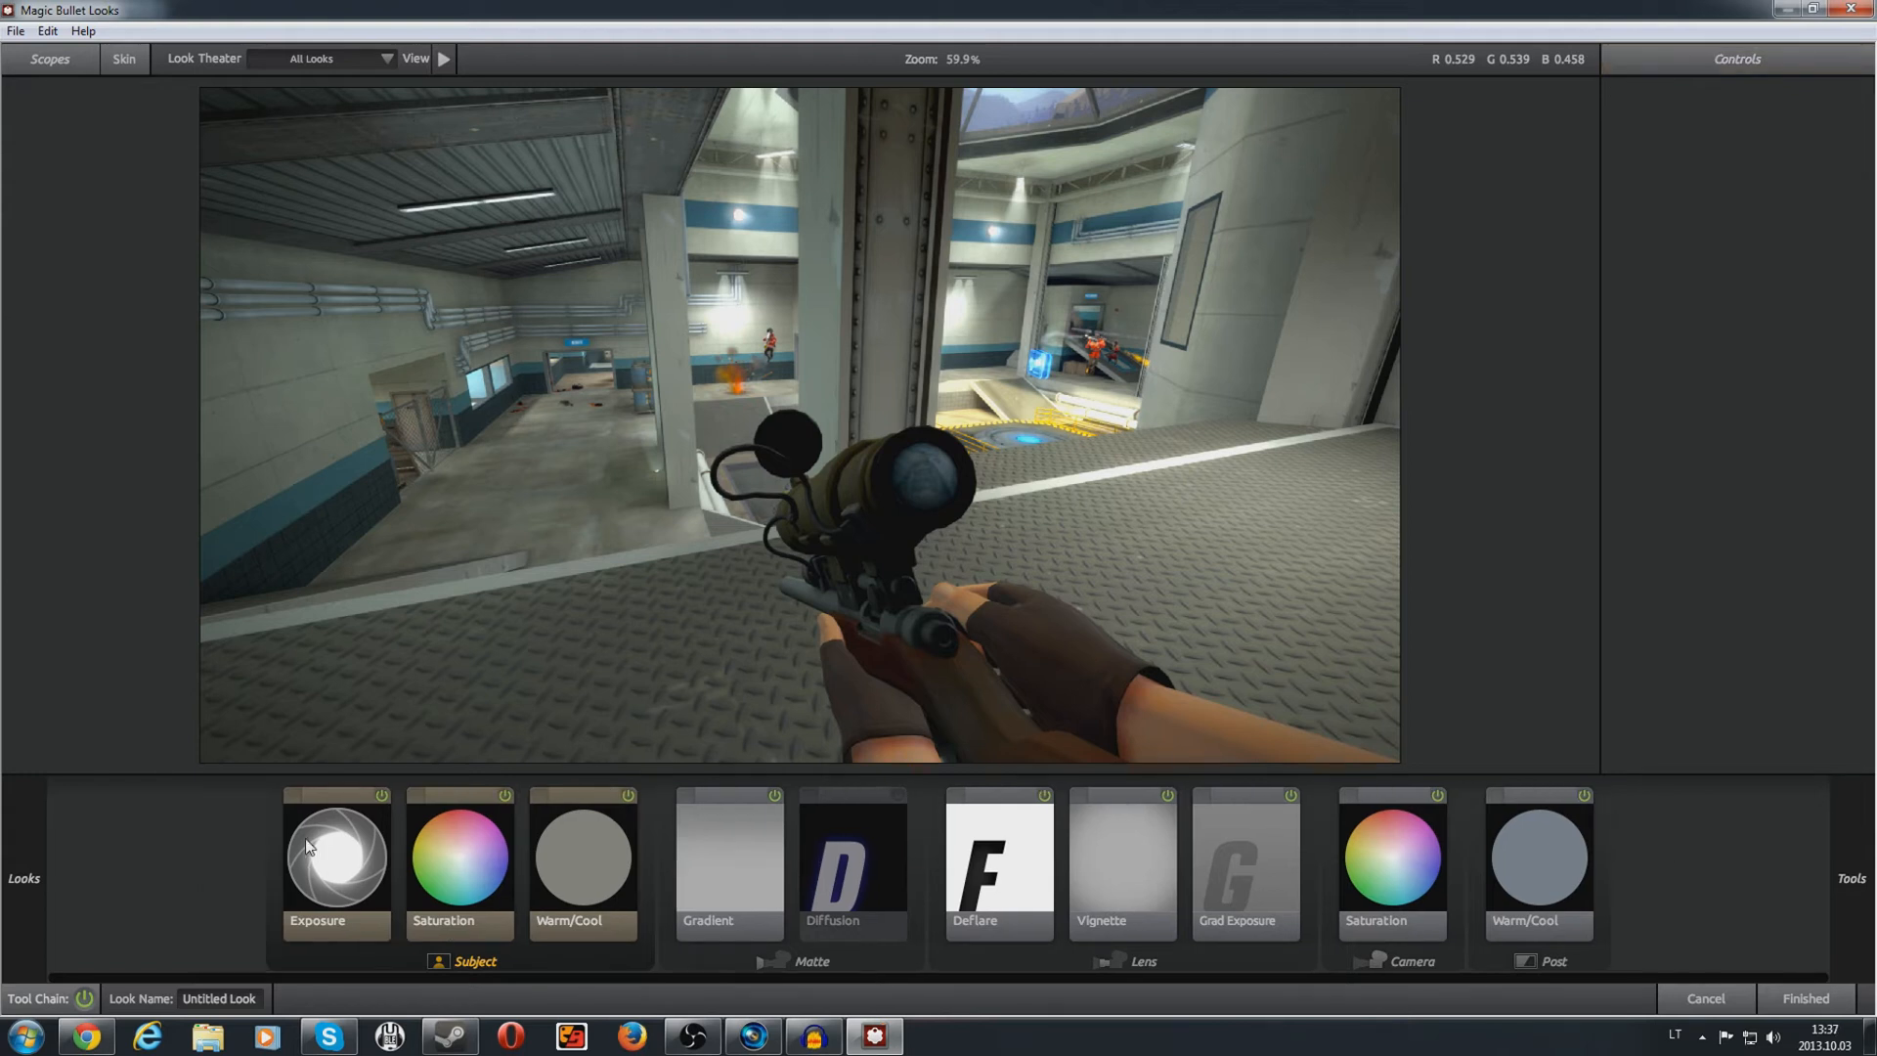
# Step: Set the Subject group's Exposure tool to +0.40 stops
pyautogui.click(359, 873)
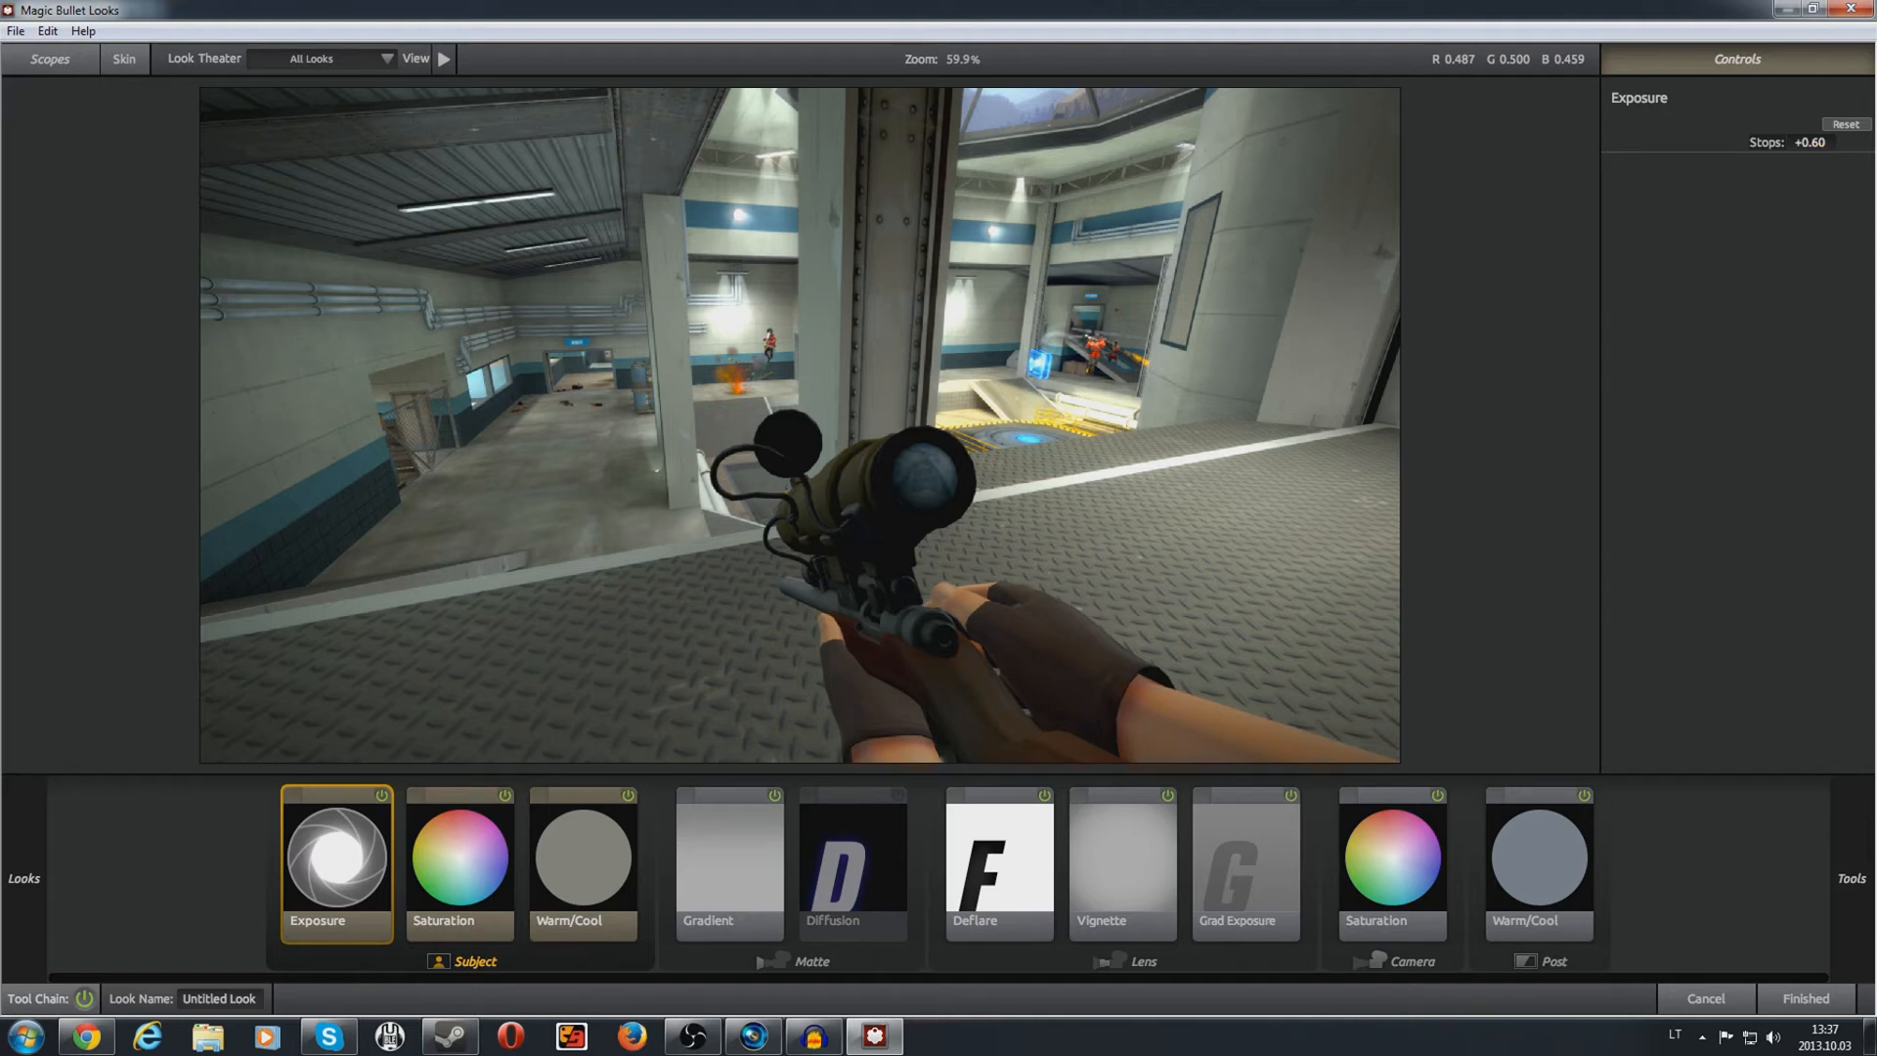
pyautogui.click(1819, 143)
pyautogui.press('BackSpace')
pyautogui.write('4')
pyautogui.press('Return')
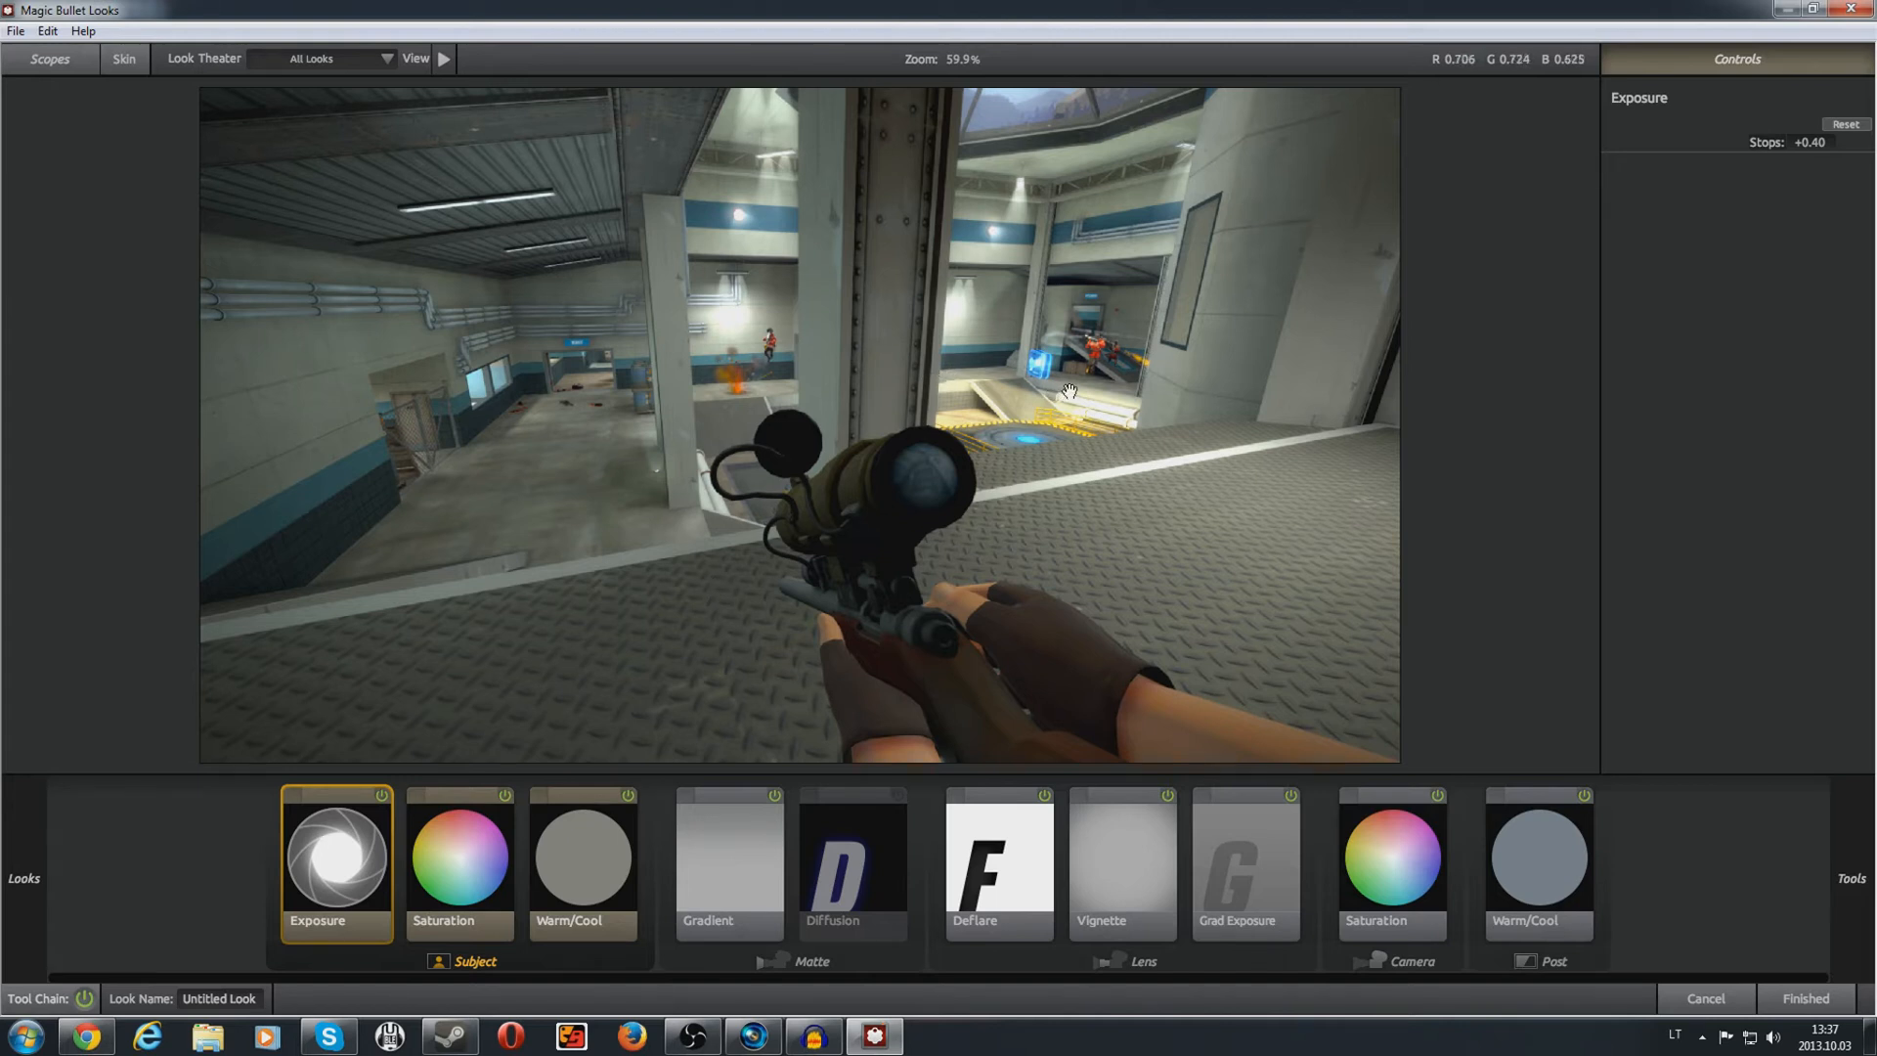
# Step: Set the saturation of the Subject group's Saturation tool to 100%
pyautogui.click(473, 840)
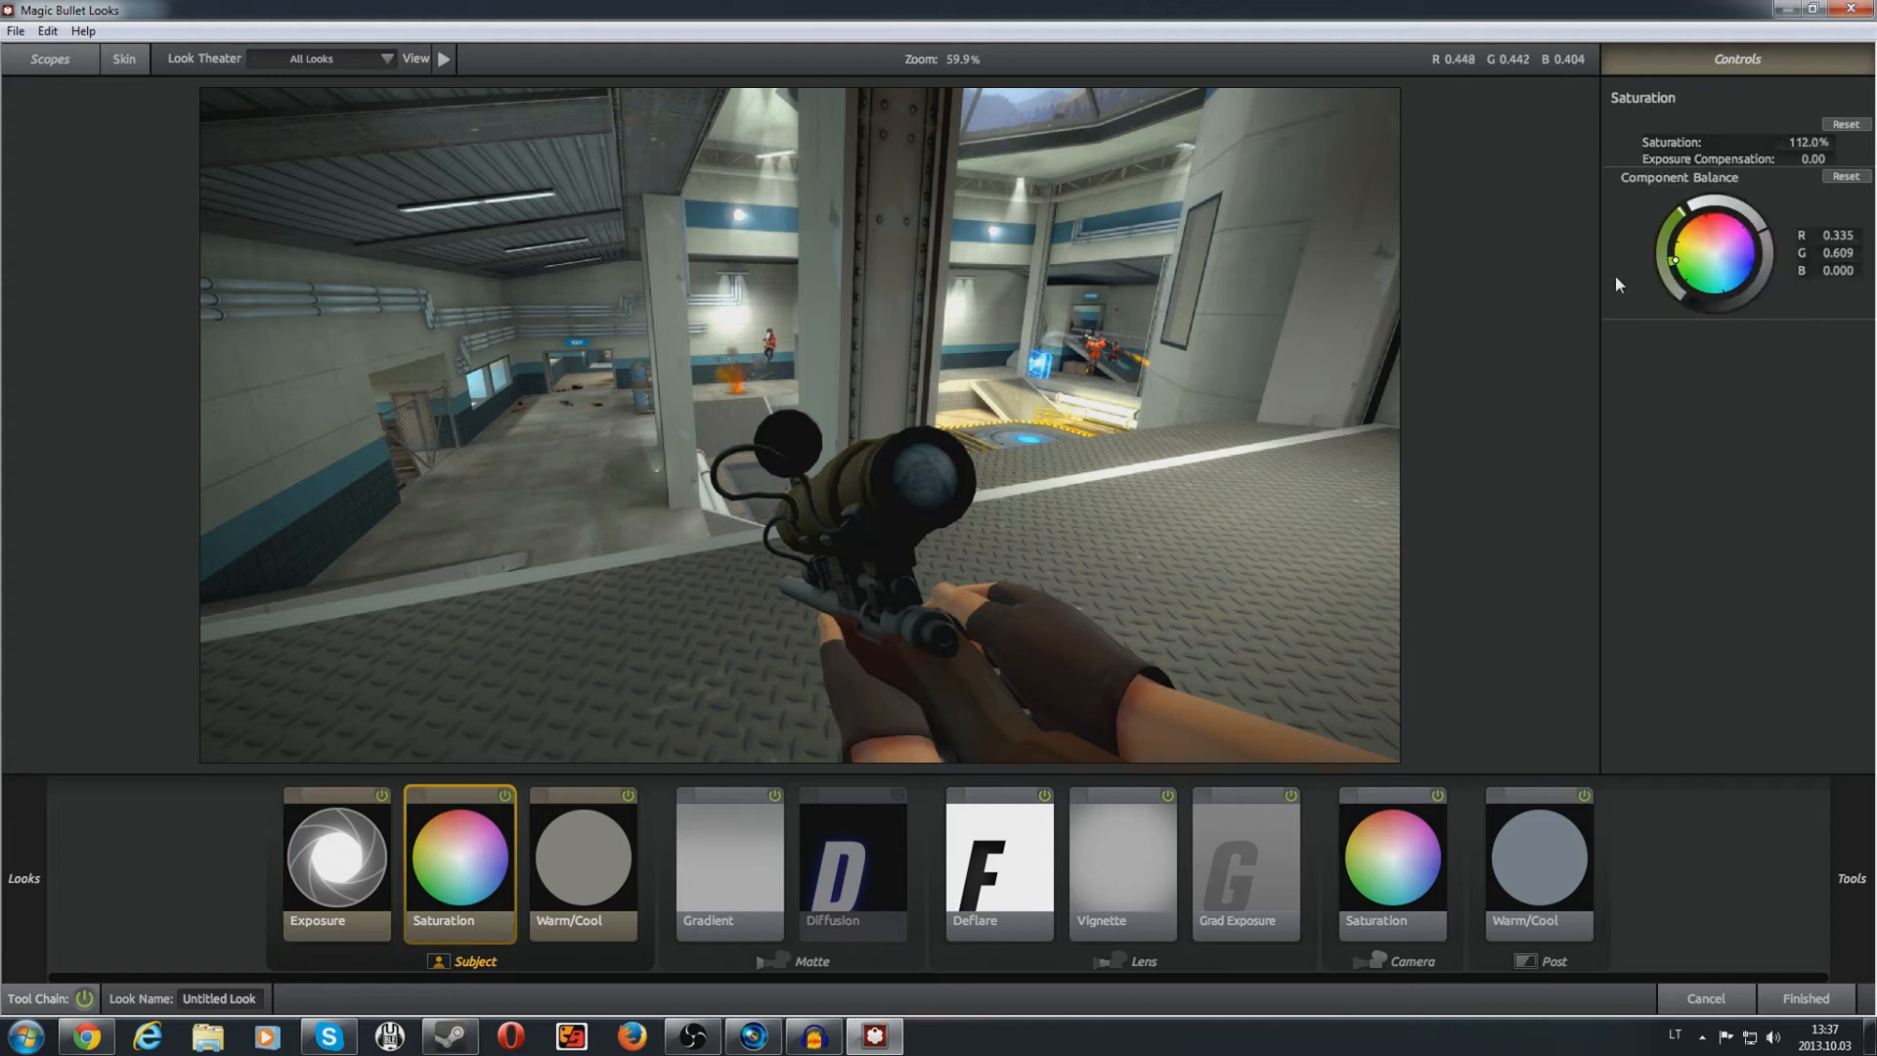
pyautogui.doubleClick(1818, 143)
pyautogui.click(1825, 144)
pyautogui.write('00')
pyautogui.press('Return')
# Step: Try raising the Subject group's Exposure tool to +2.50 stops and undo the change
pyautogui.click(349, 862)
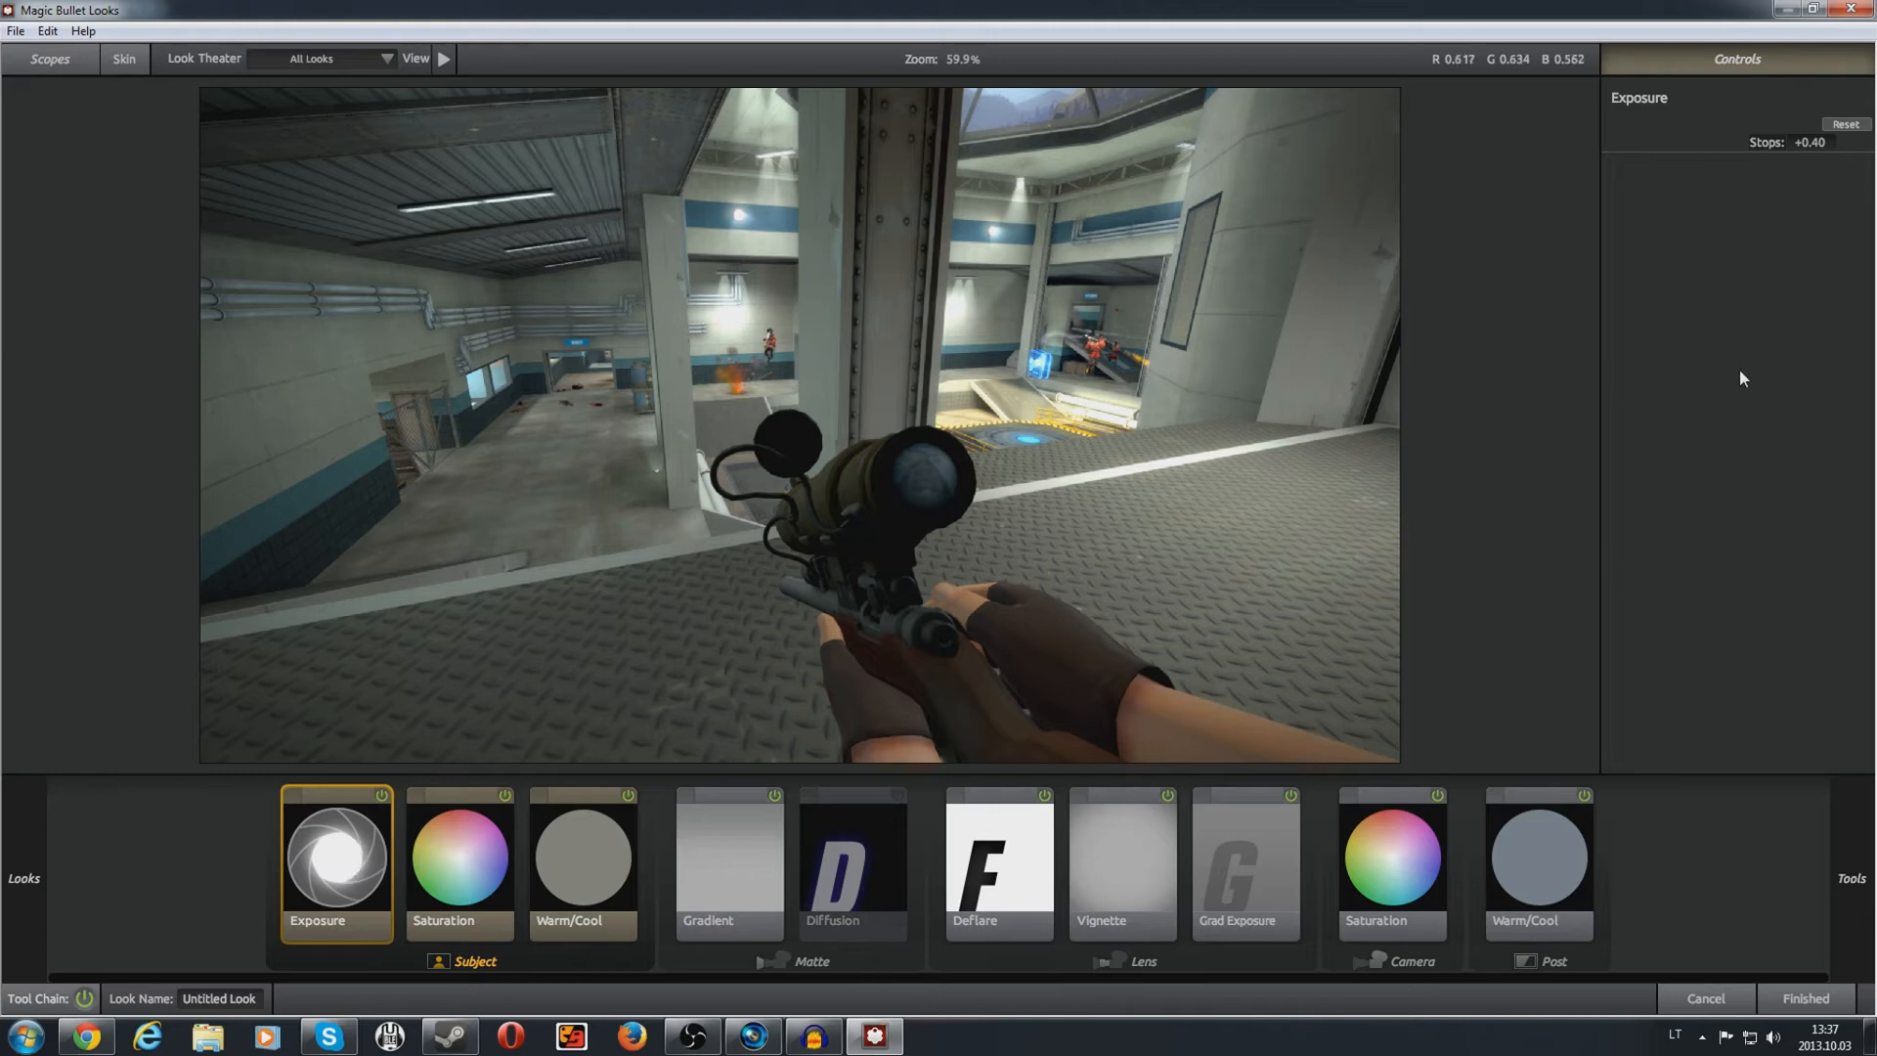
pyautogui.moveTo(1811, 143); pyautogui.dragTo(1850, 143)
pyautogui.moveTo(1810, 142); pyautogui.dragTo(1823, 143)
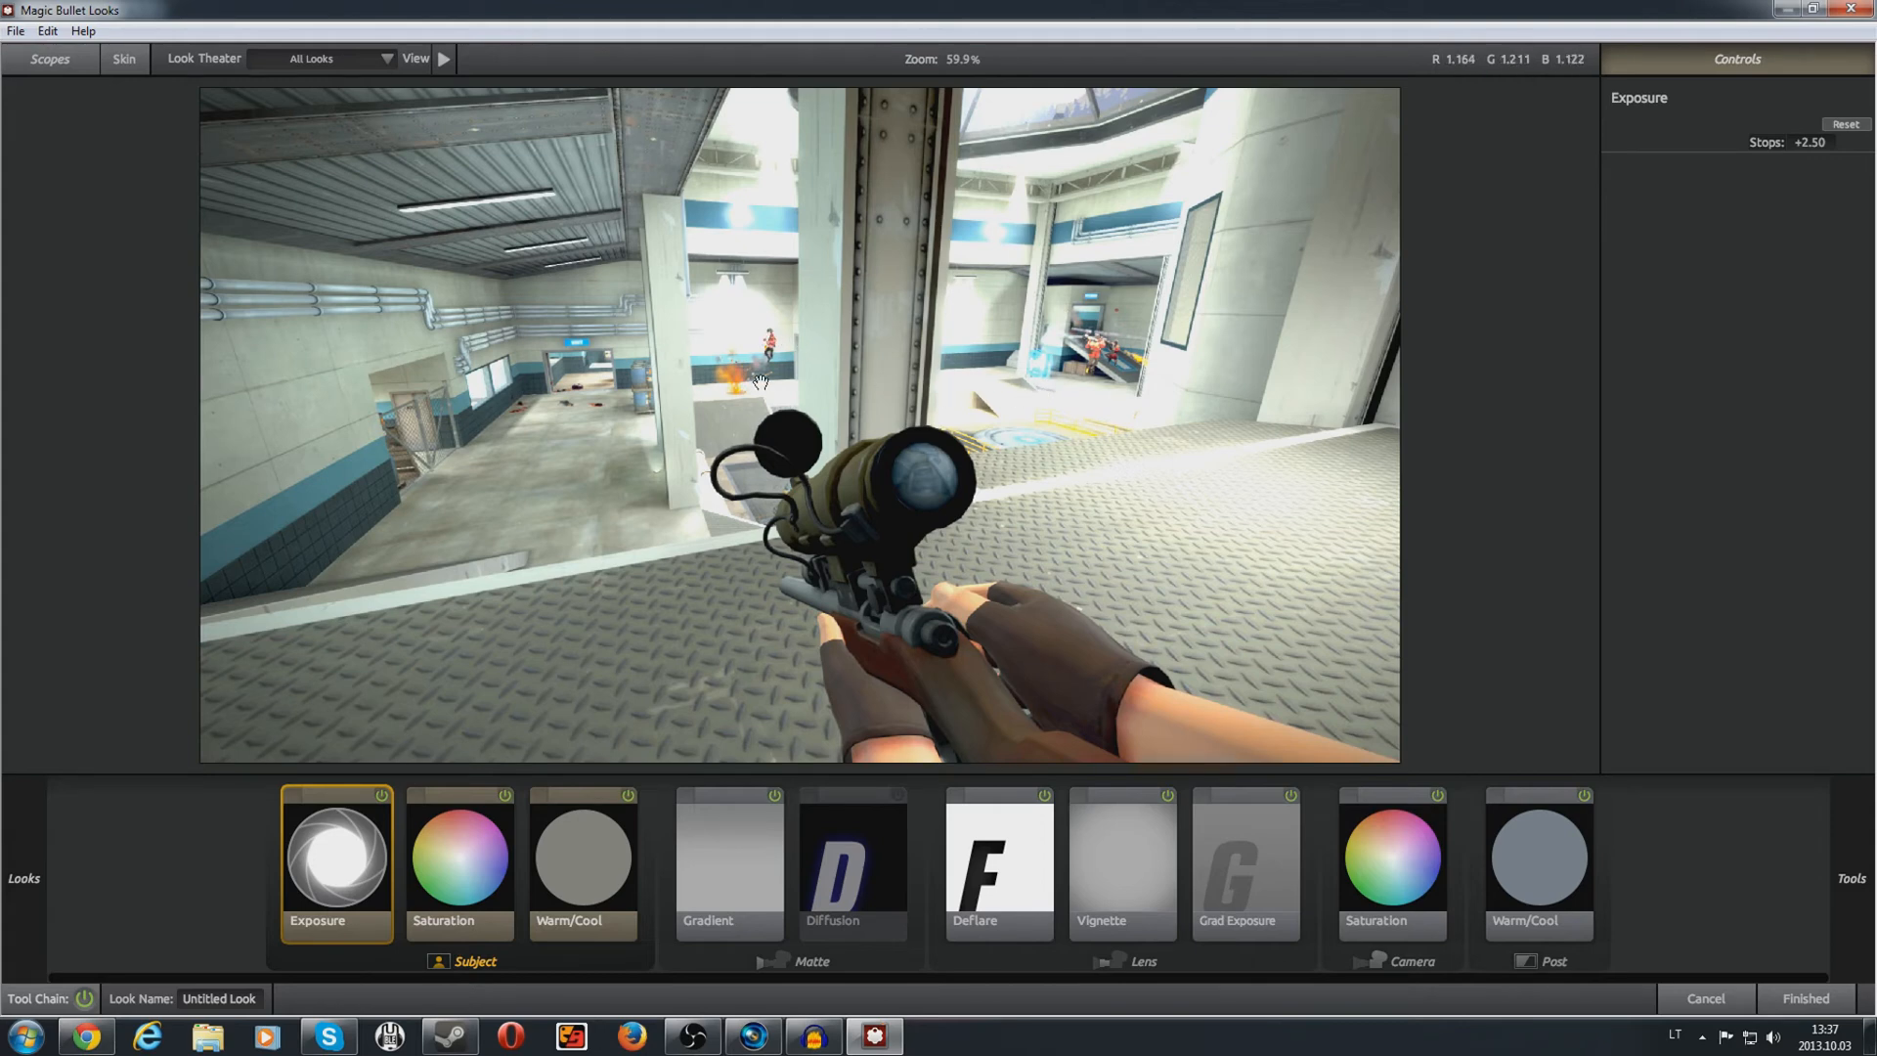
pyautogui.hotkey('ctrl', 'z')
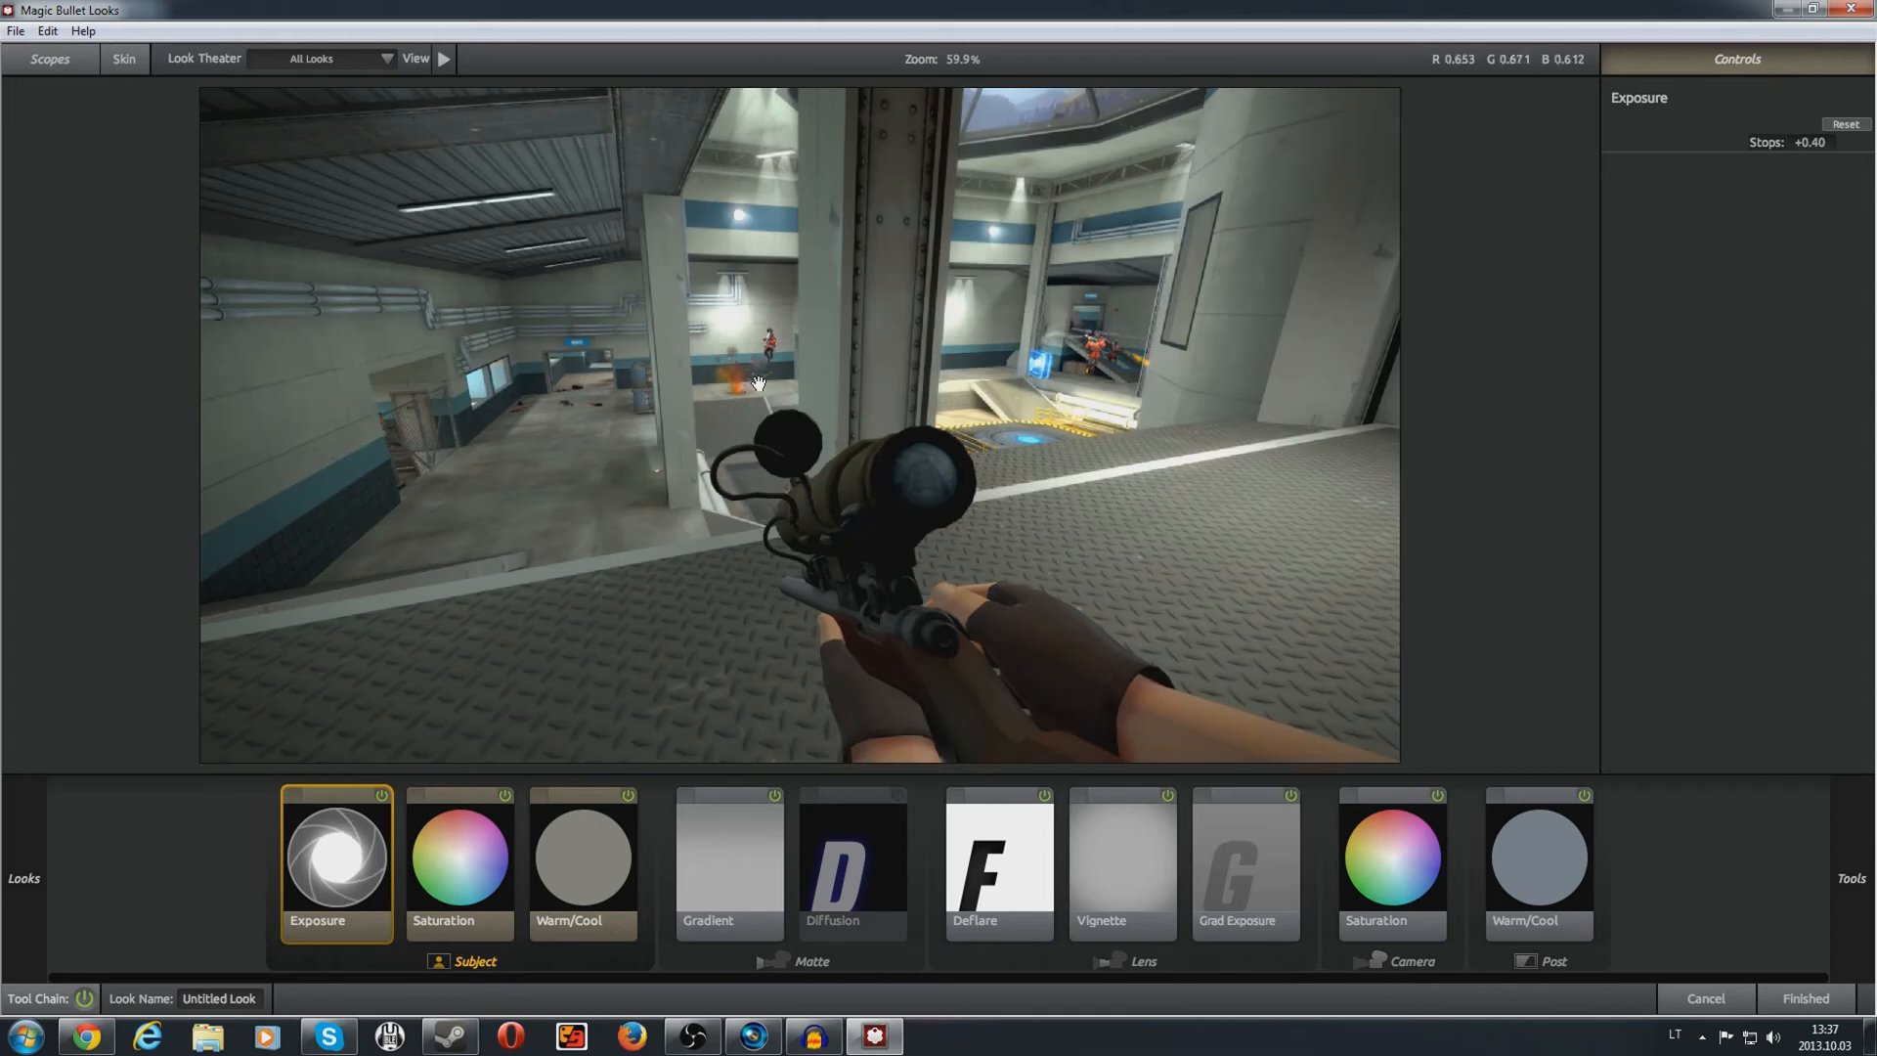
# Step: Toggle the Subject group's Saturation tool off and on to compare the image, leaving it enabled
pyautogui.click(442, 870)
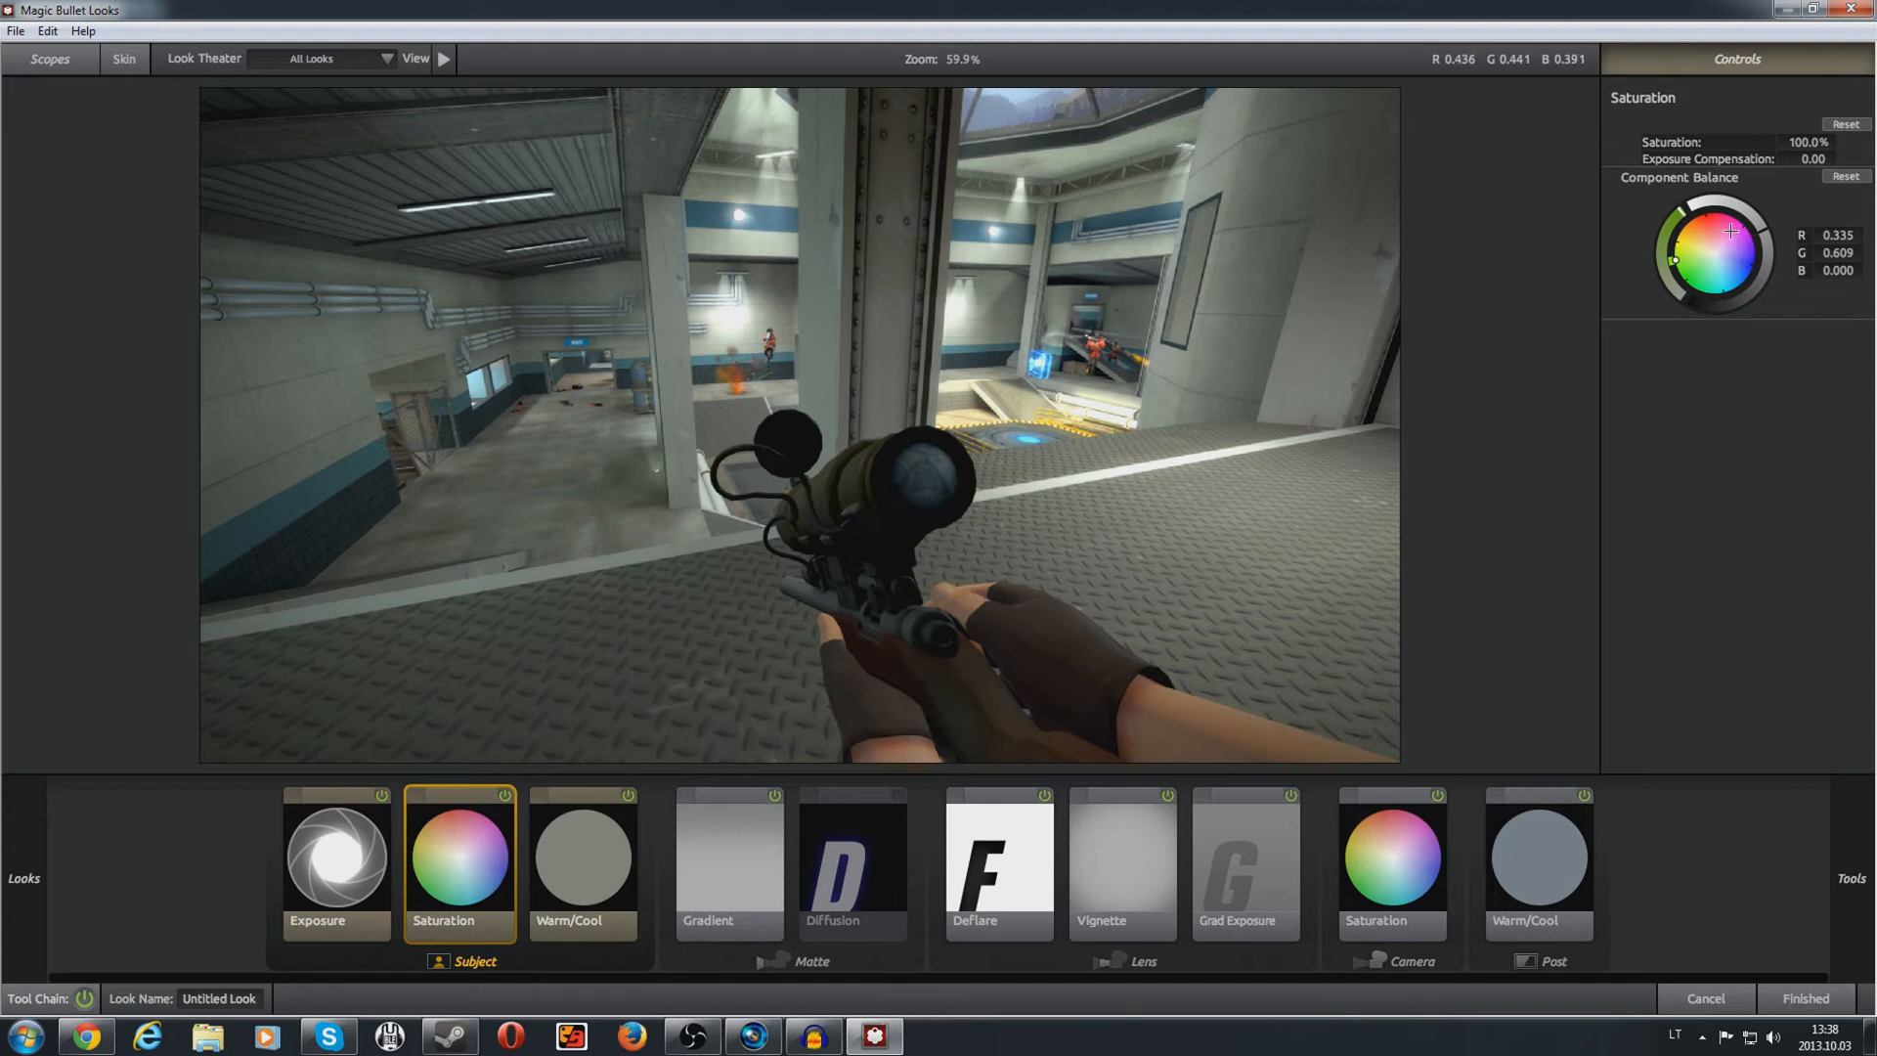
pyautogui.click(504, 796)
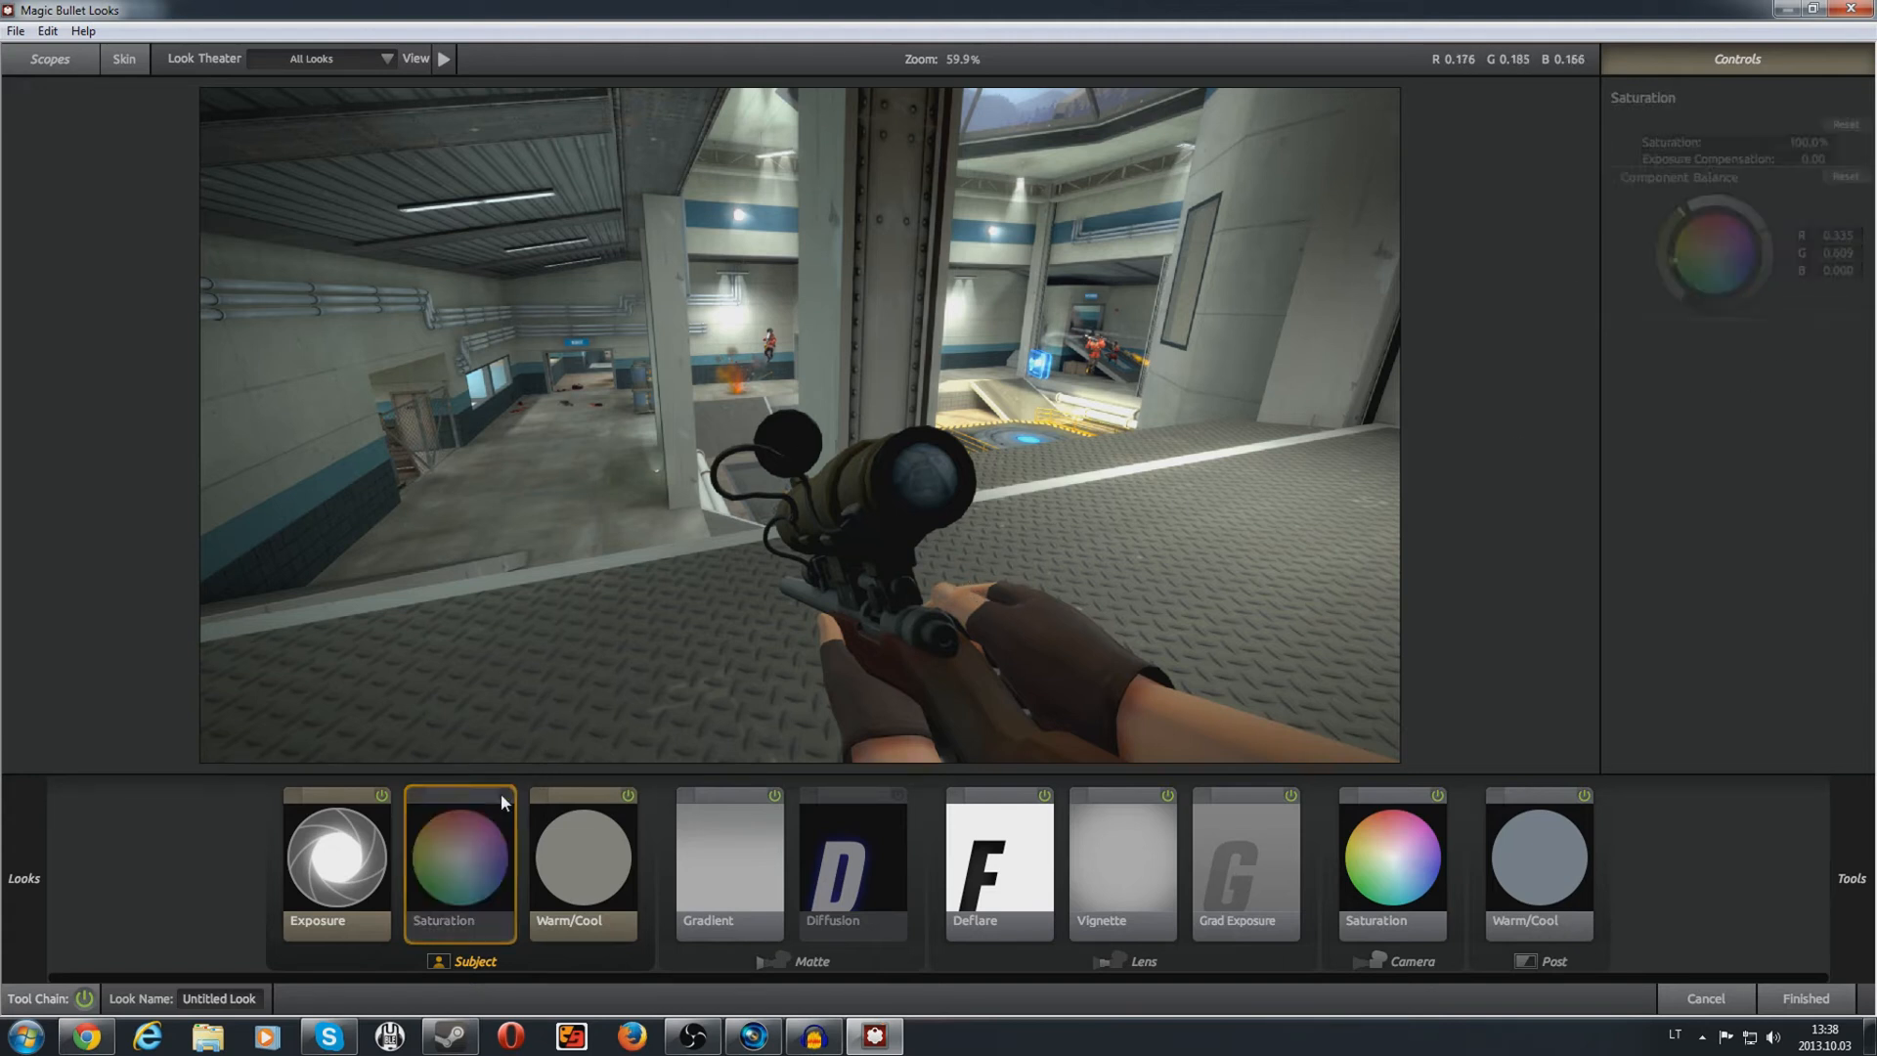
pyautogui.click(504, 797)
pyautogui.click(505, 796)
pyautogui.click(505, 796)
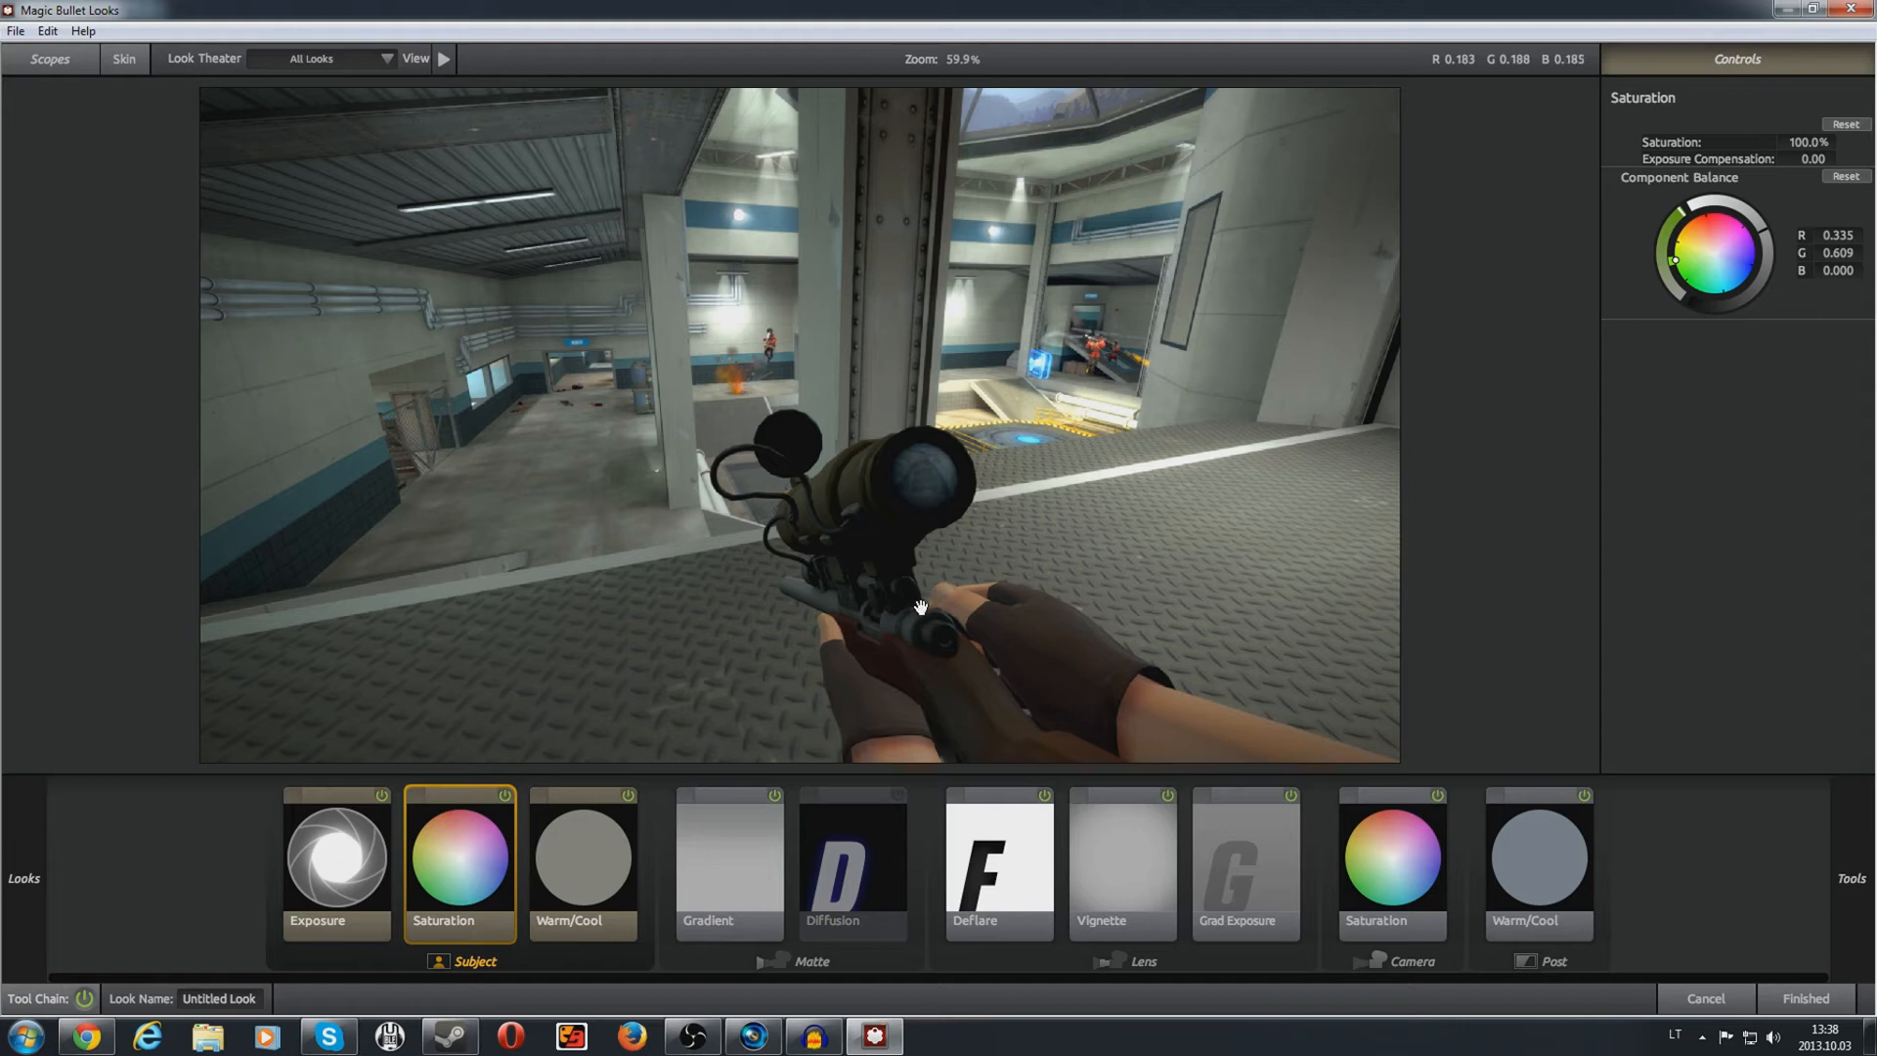
# Step: Try 134% saturation on the Subject group's Saturation tool, lower it to 104%, and fine-tune the value
pyautogui.moveTo(1807, 144); pyautogui.dragTo(1827, 143)
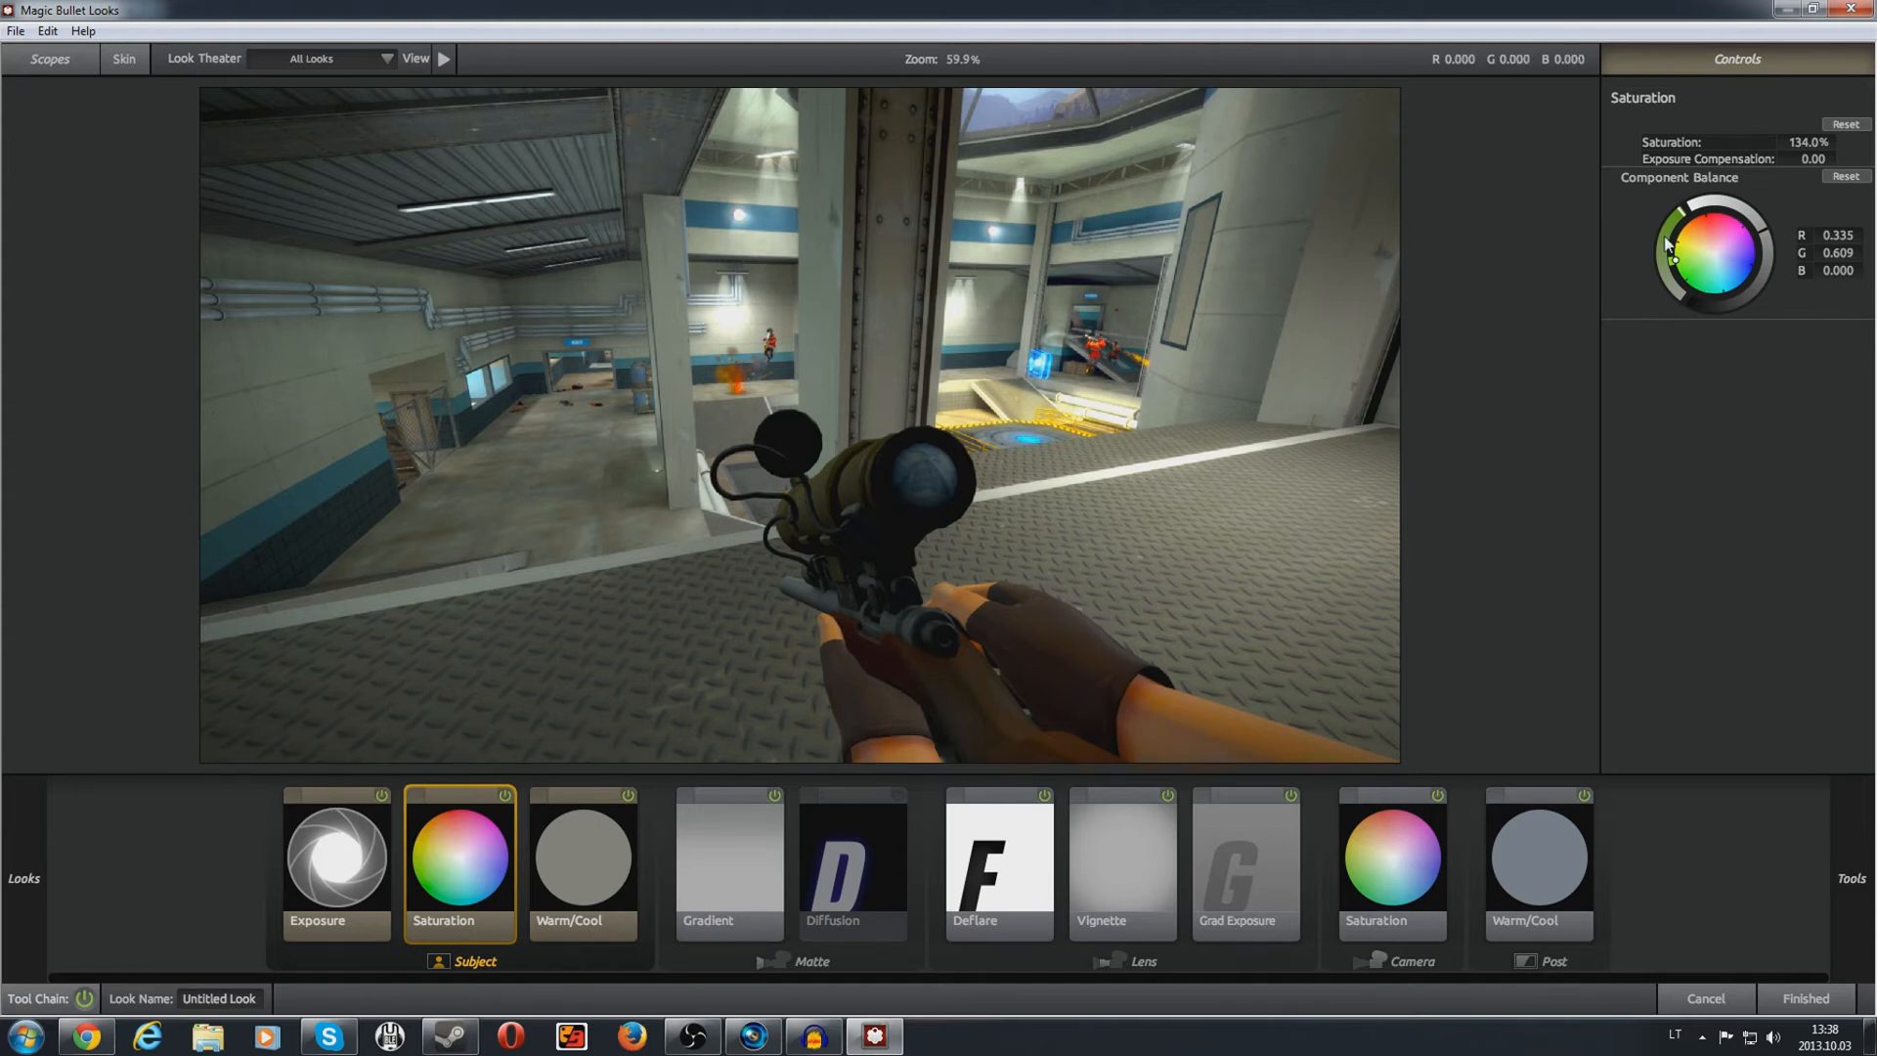
pyautogui.moveTo(1802, 140); pyautogui.dragTo(1760, 139)
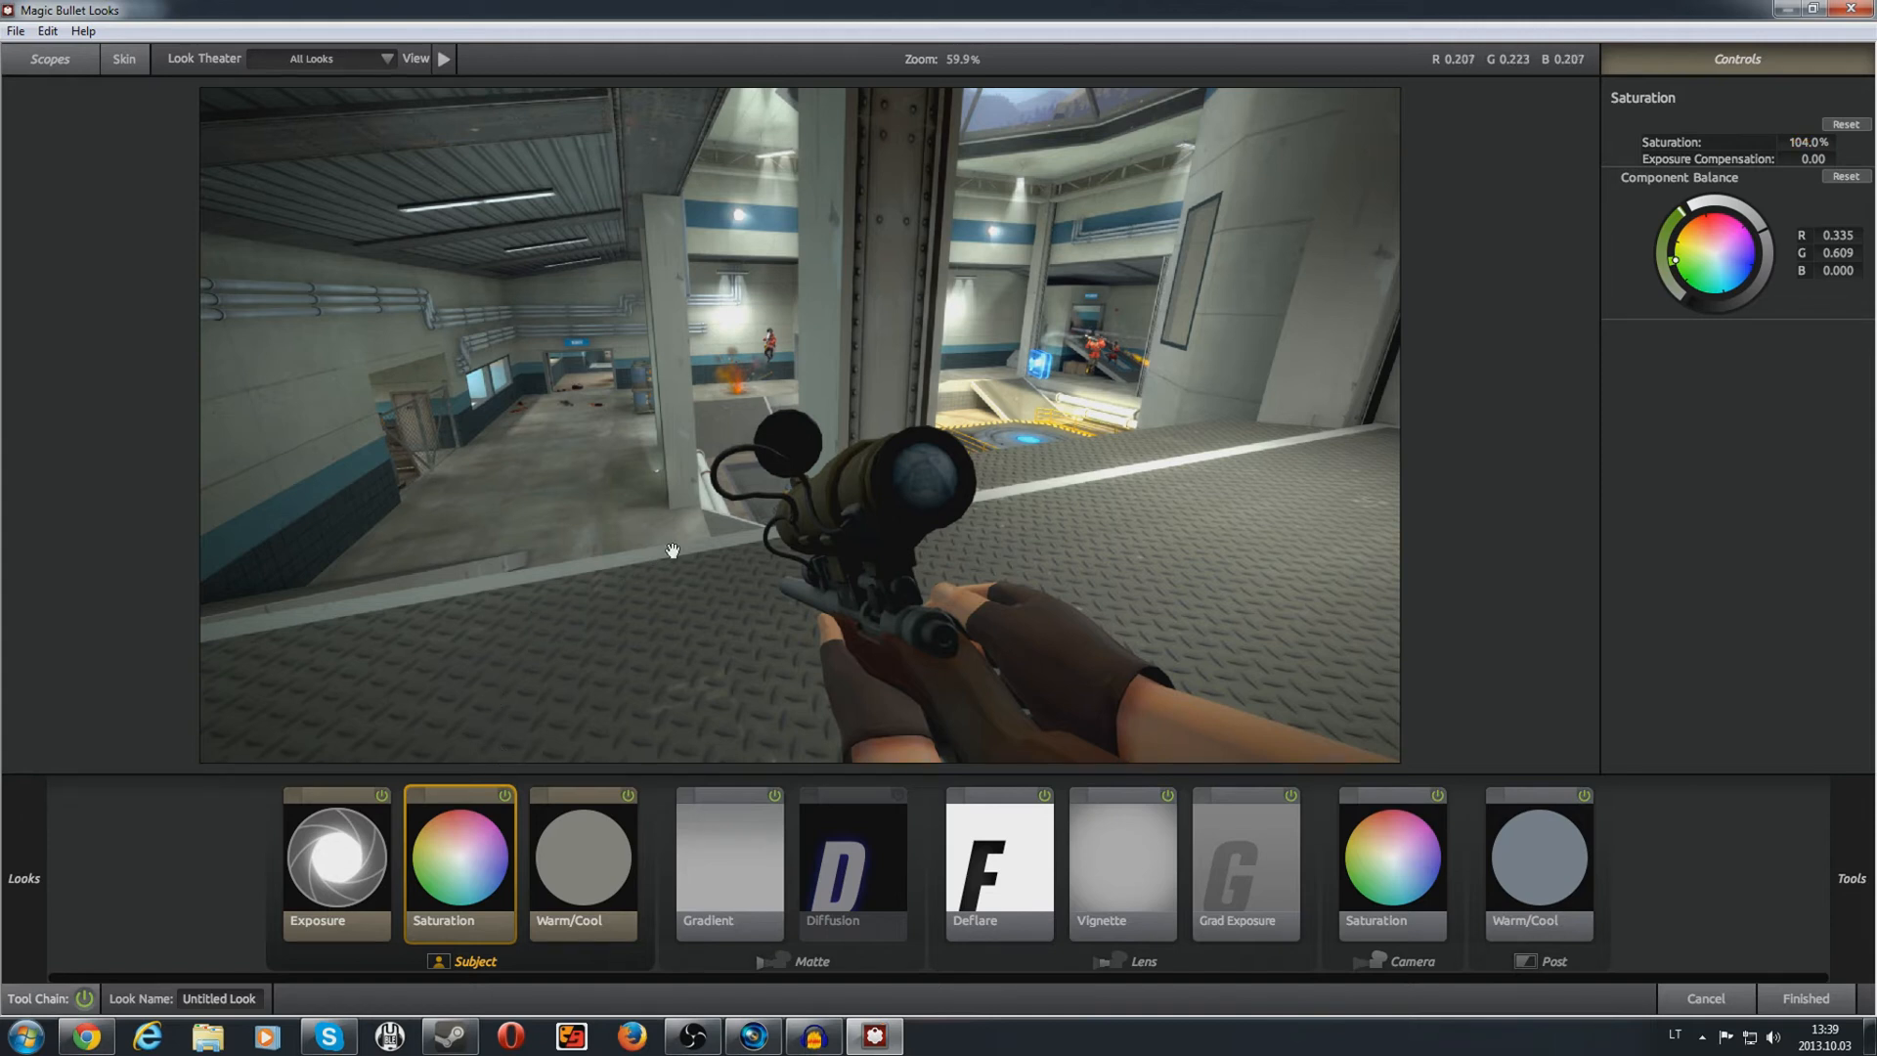
pyautogui.click(1804, 143)
pyautogui.click(1822, 143)
pyautogui.press('BackSpace')
pyautogui.write('5')
pyautogui.press('Return')
# Step: Toggle the Subject group's Warm/Cool tool repeatedly to compare the image's color temperature, leaving it enabled
pyautogui.click(583, 846)
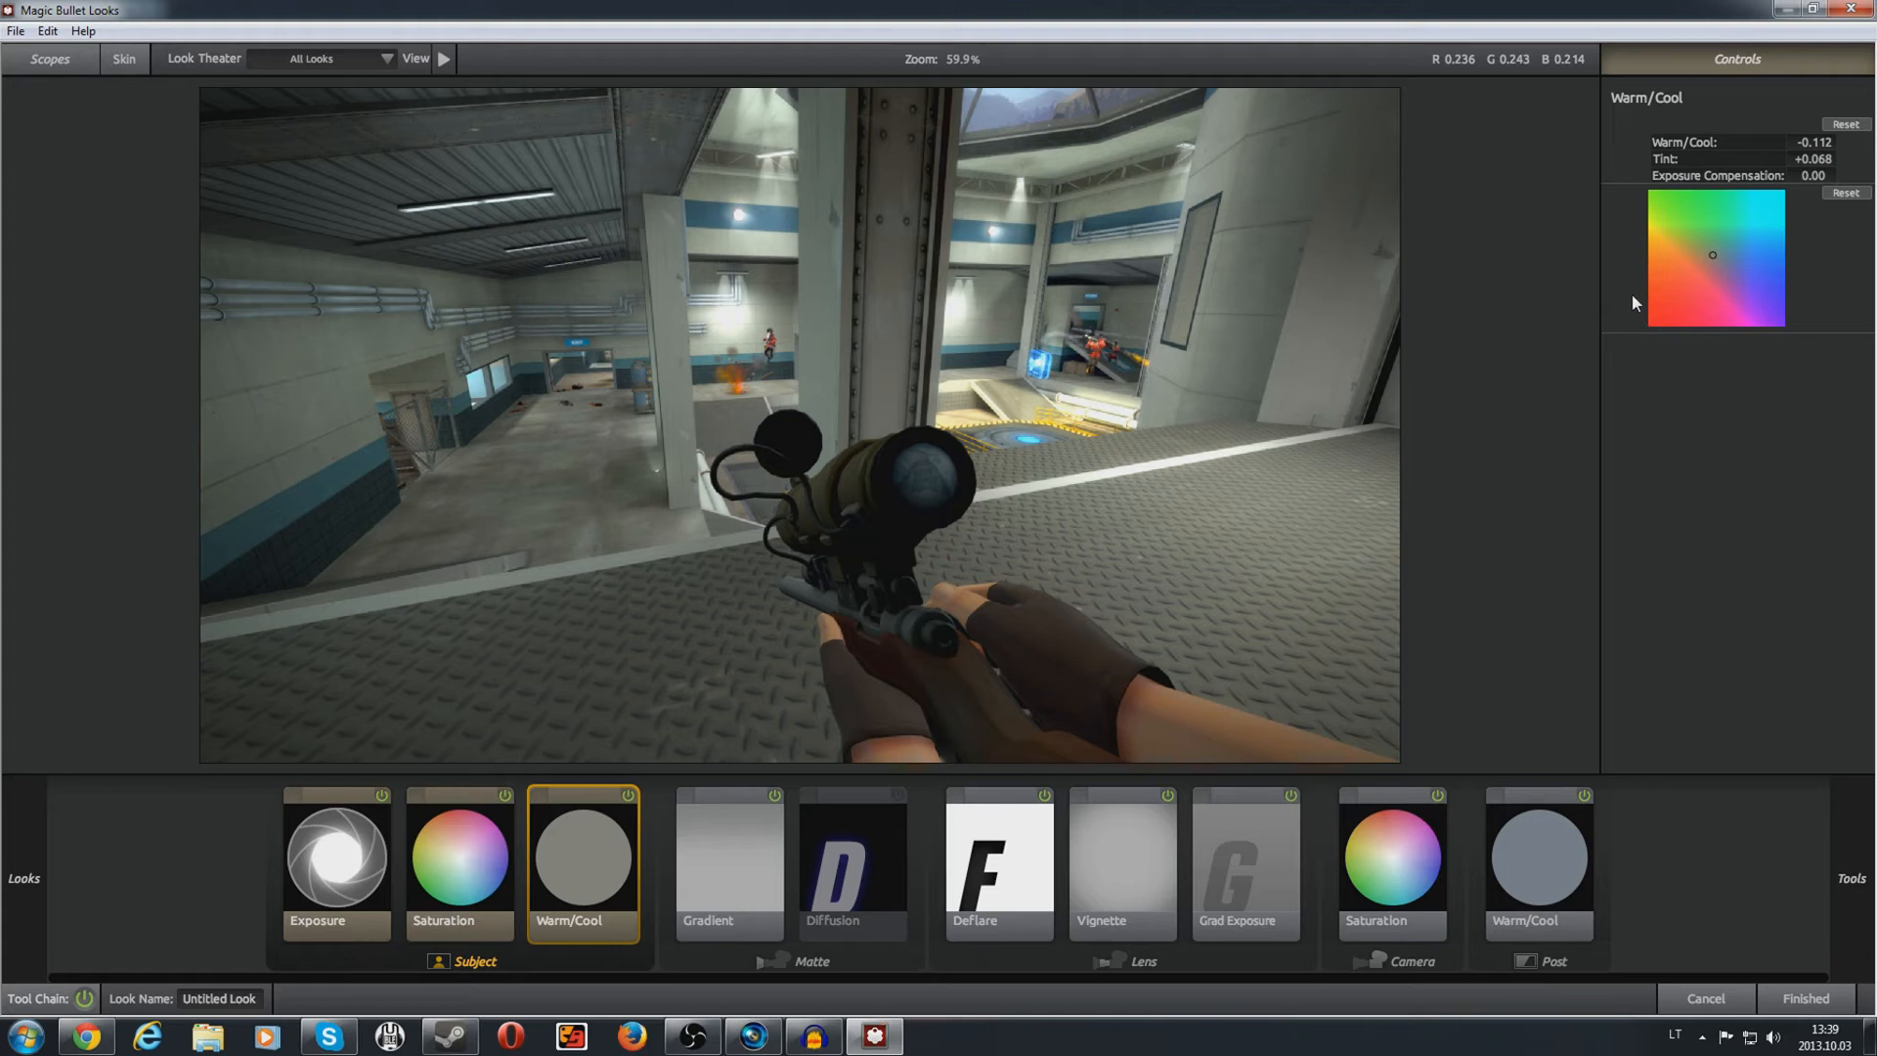
pyautogui.click(629, 798)
pyautogui.click(630, 797)
pyautogui.click(630, 798)
pyautogui.click(628, 796)
pyautogui.click(628, 796)
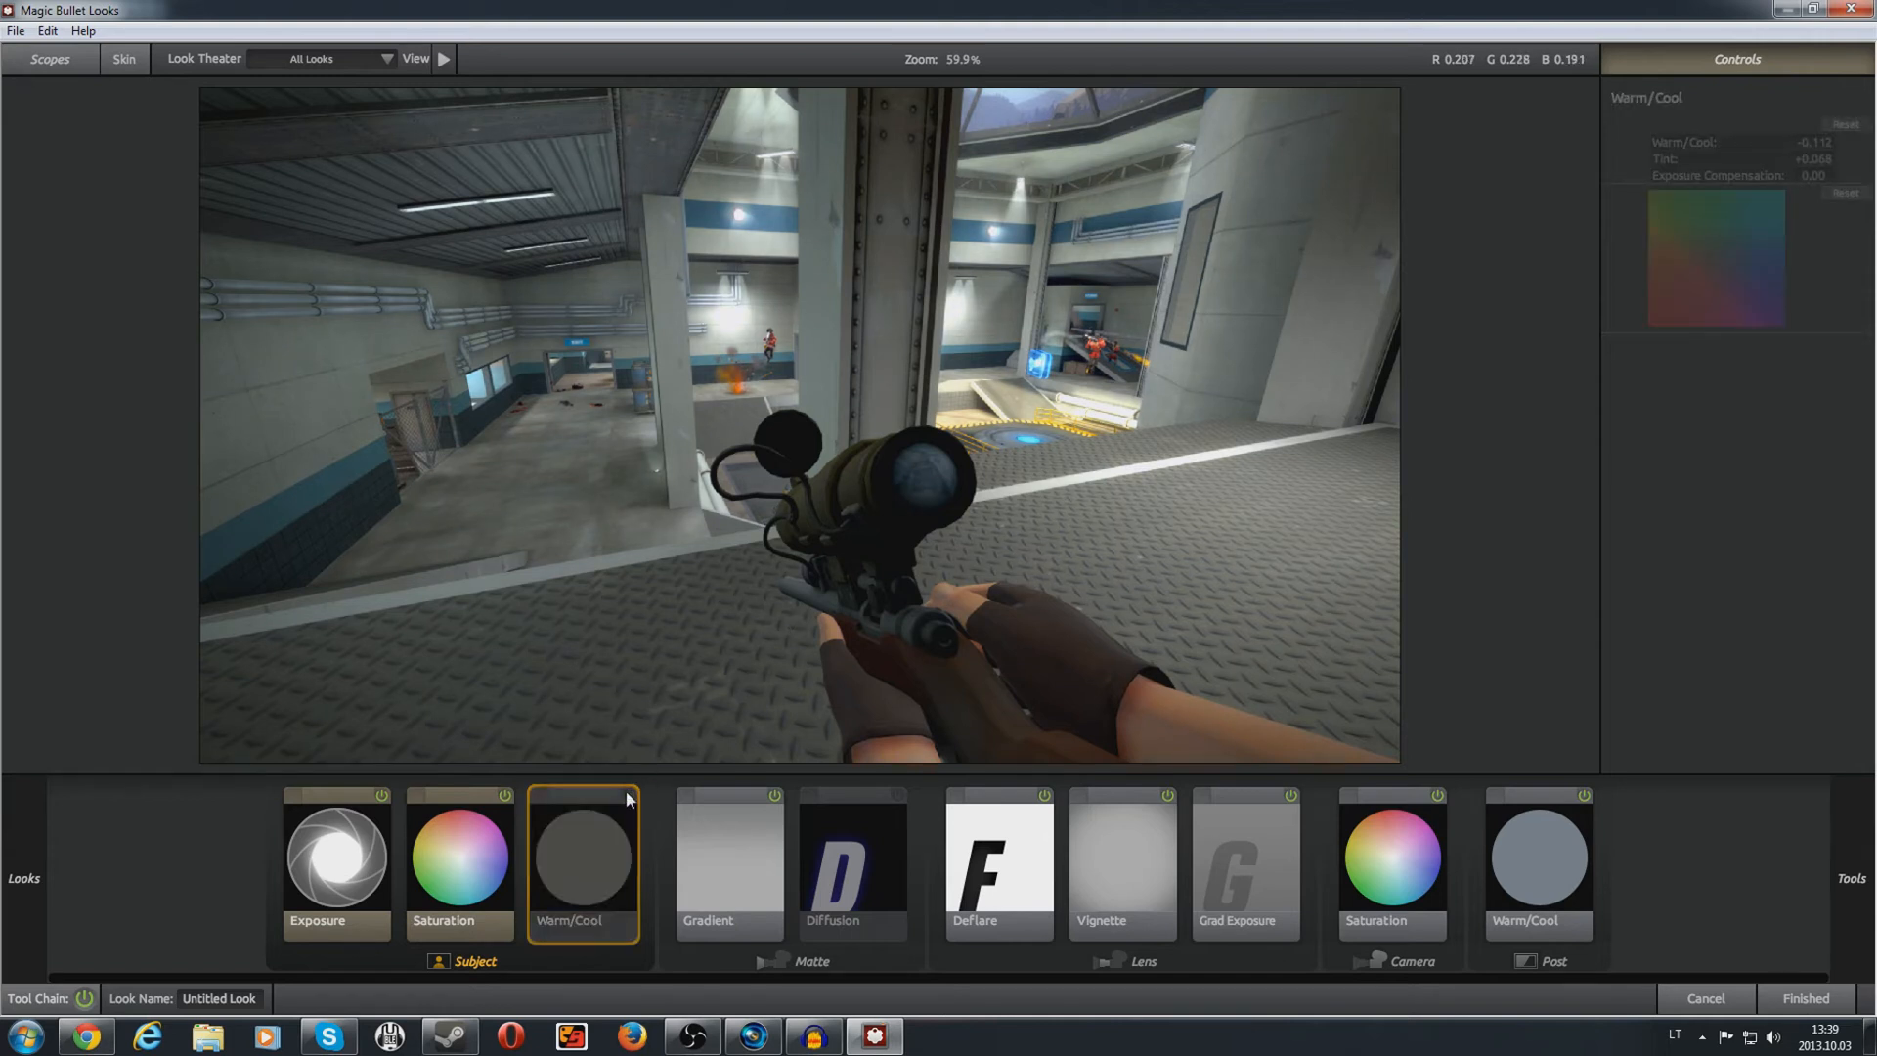
pyautogui.click(628, 796)
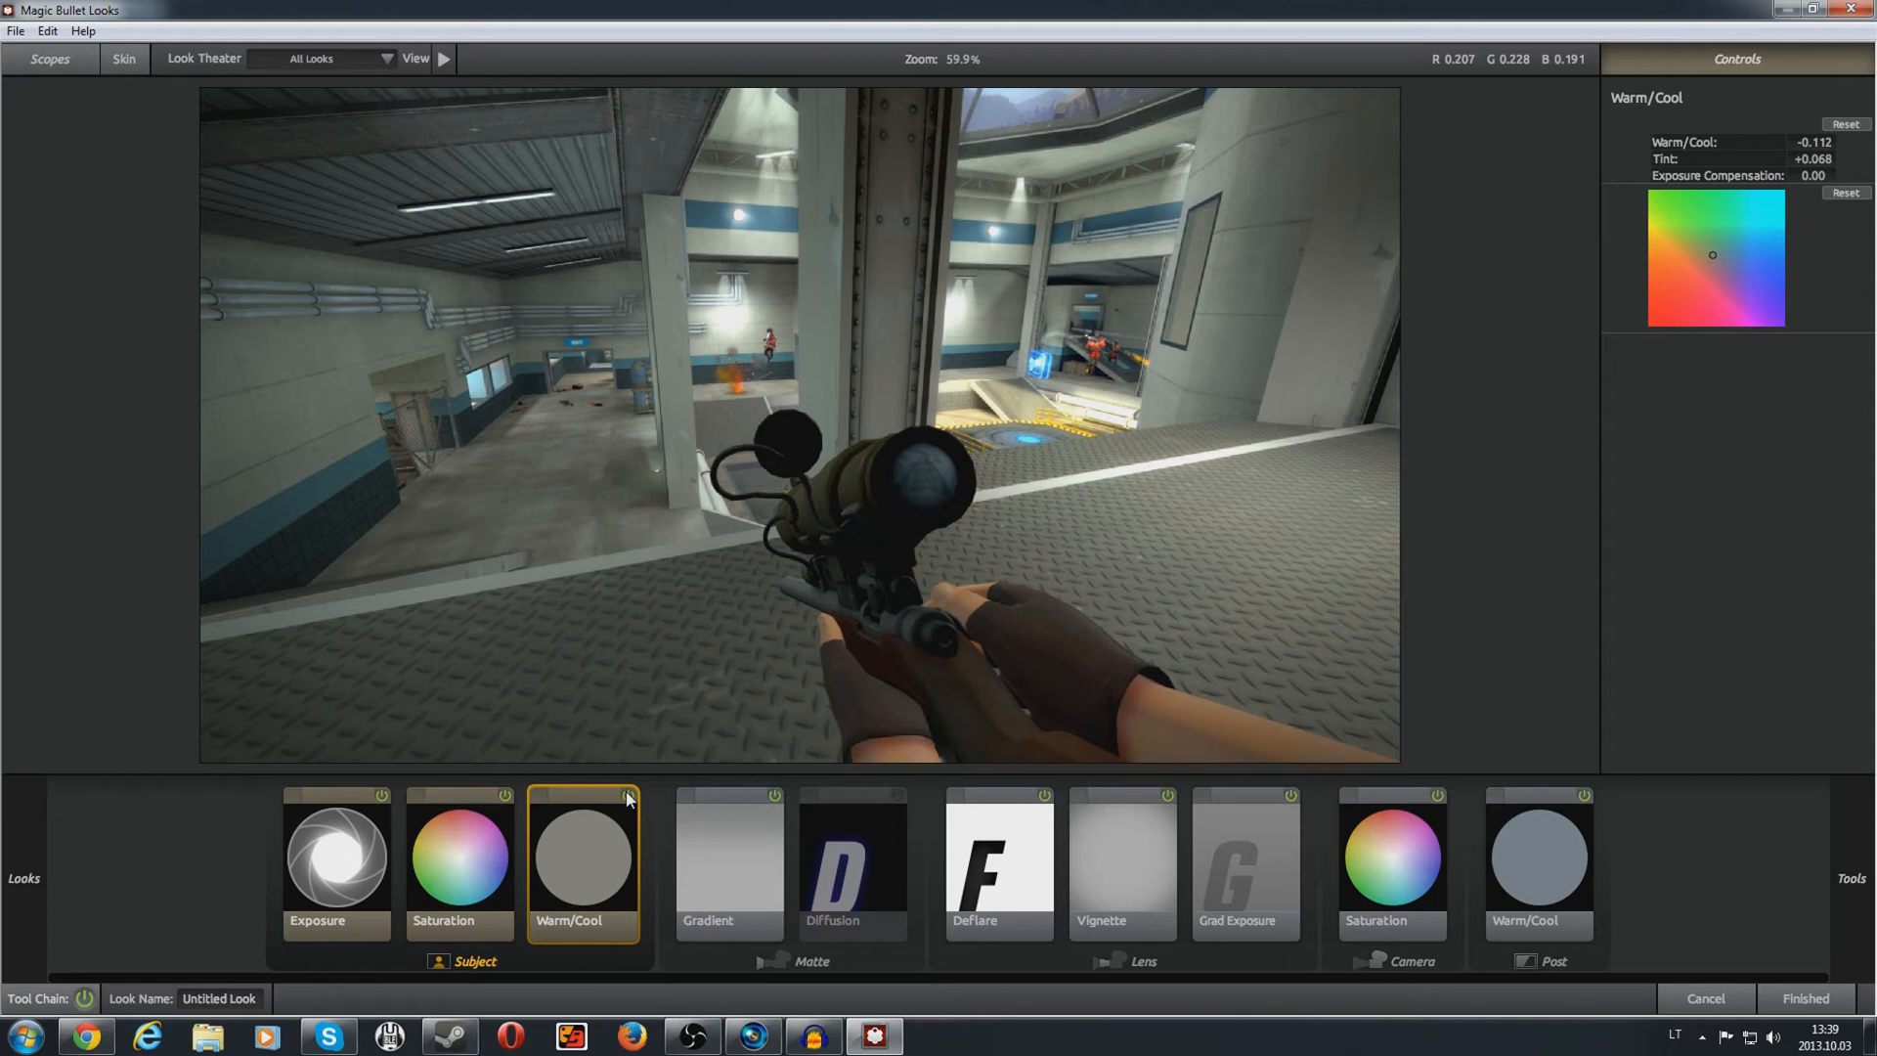
pyautogui.click(628, 796)
pyautogui.click(629, 796)
# Step: Toggle the Matte group's Gradient tool repeatedly to examine its darkening effect, leaving it enabled, and briefly select Diffusion
pyautogui.click(712, 860)
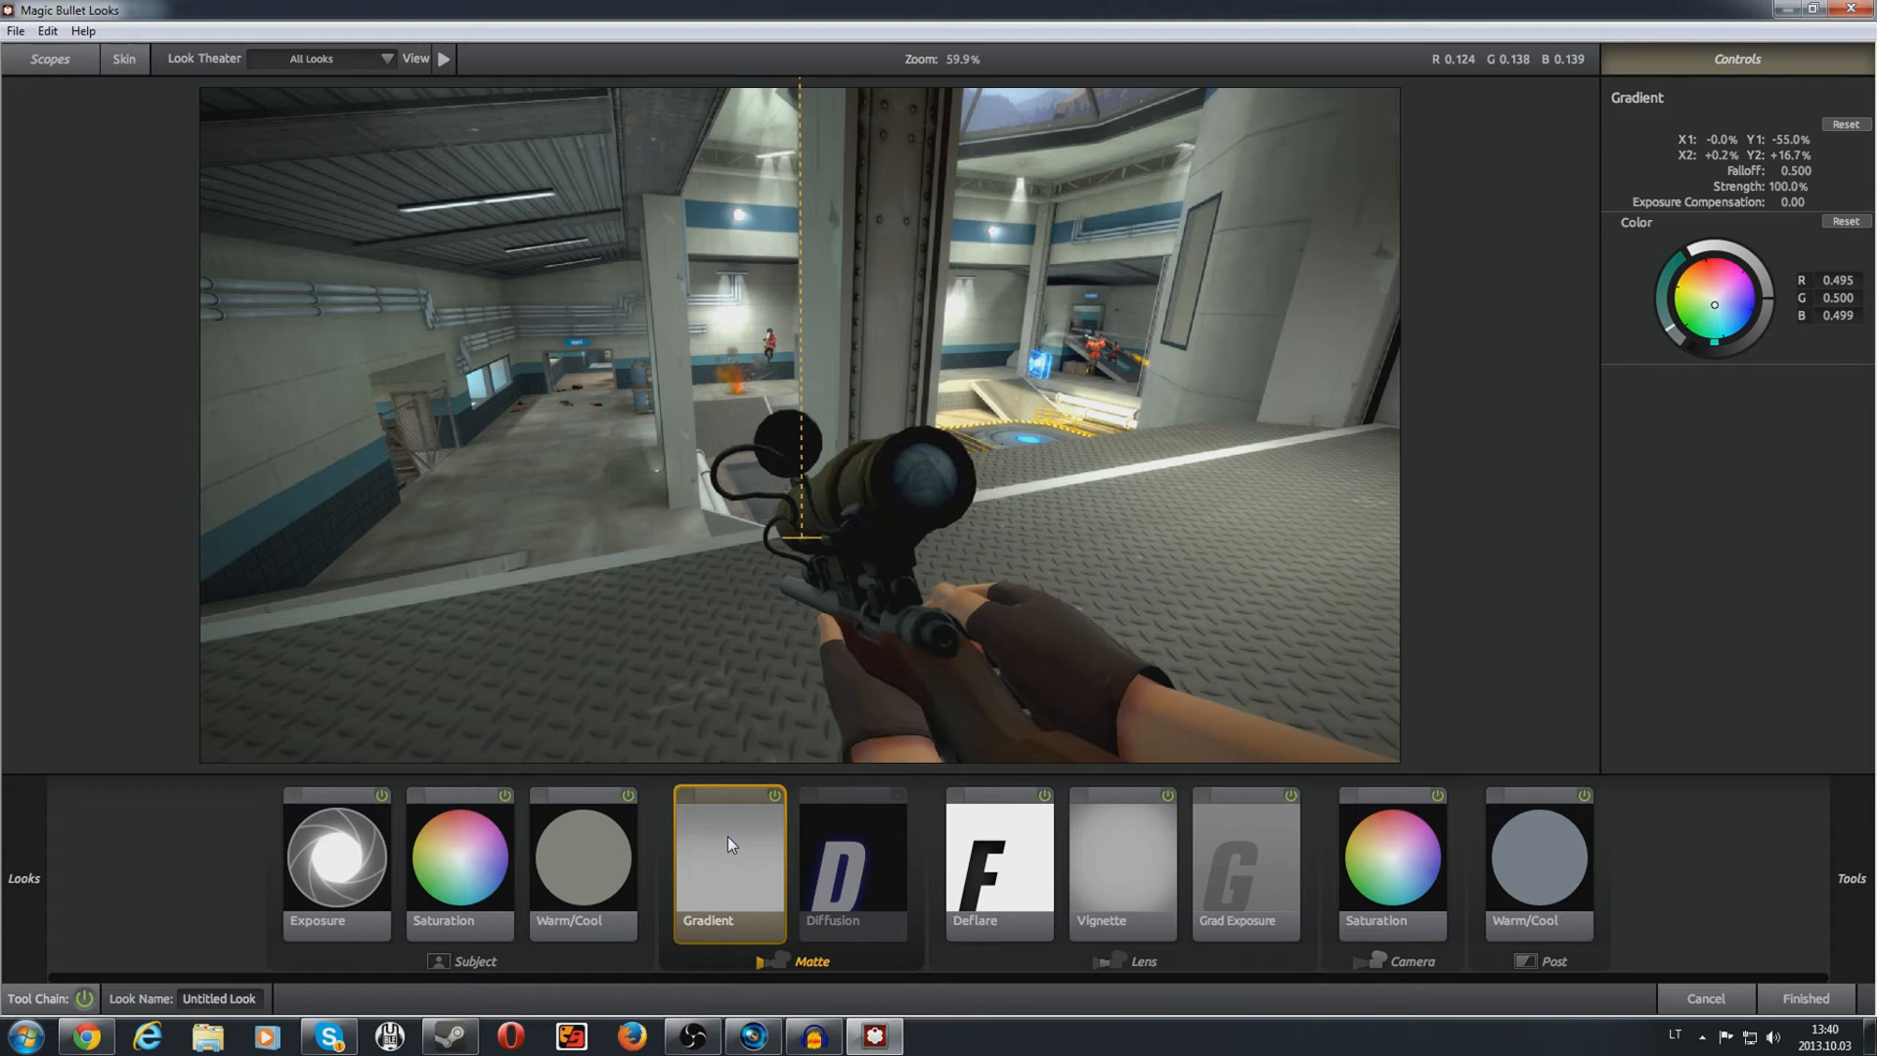
pyautogui.click(774, 796)
pyautogui.click(774, 796)
pyautogui.click(774, 796)
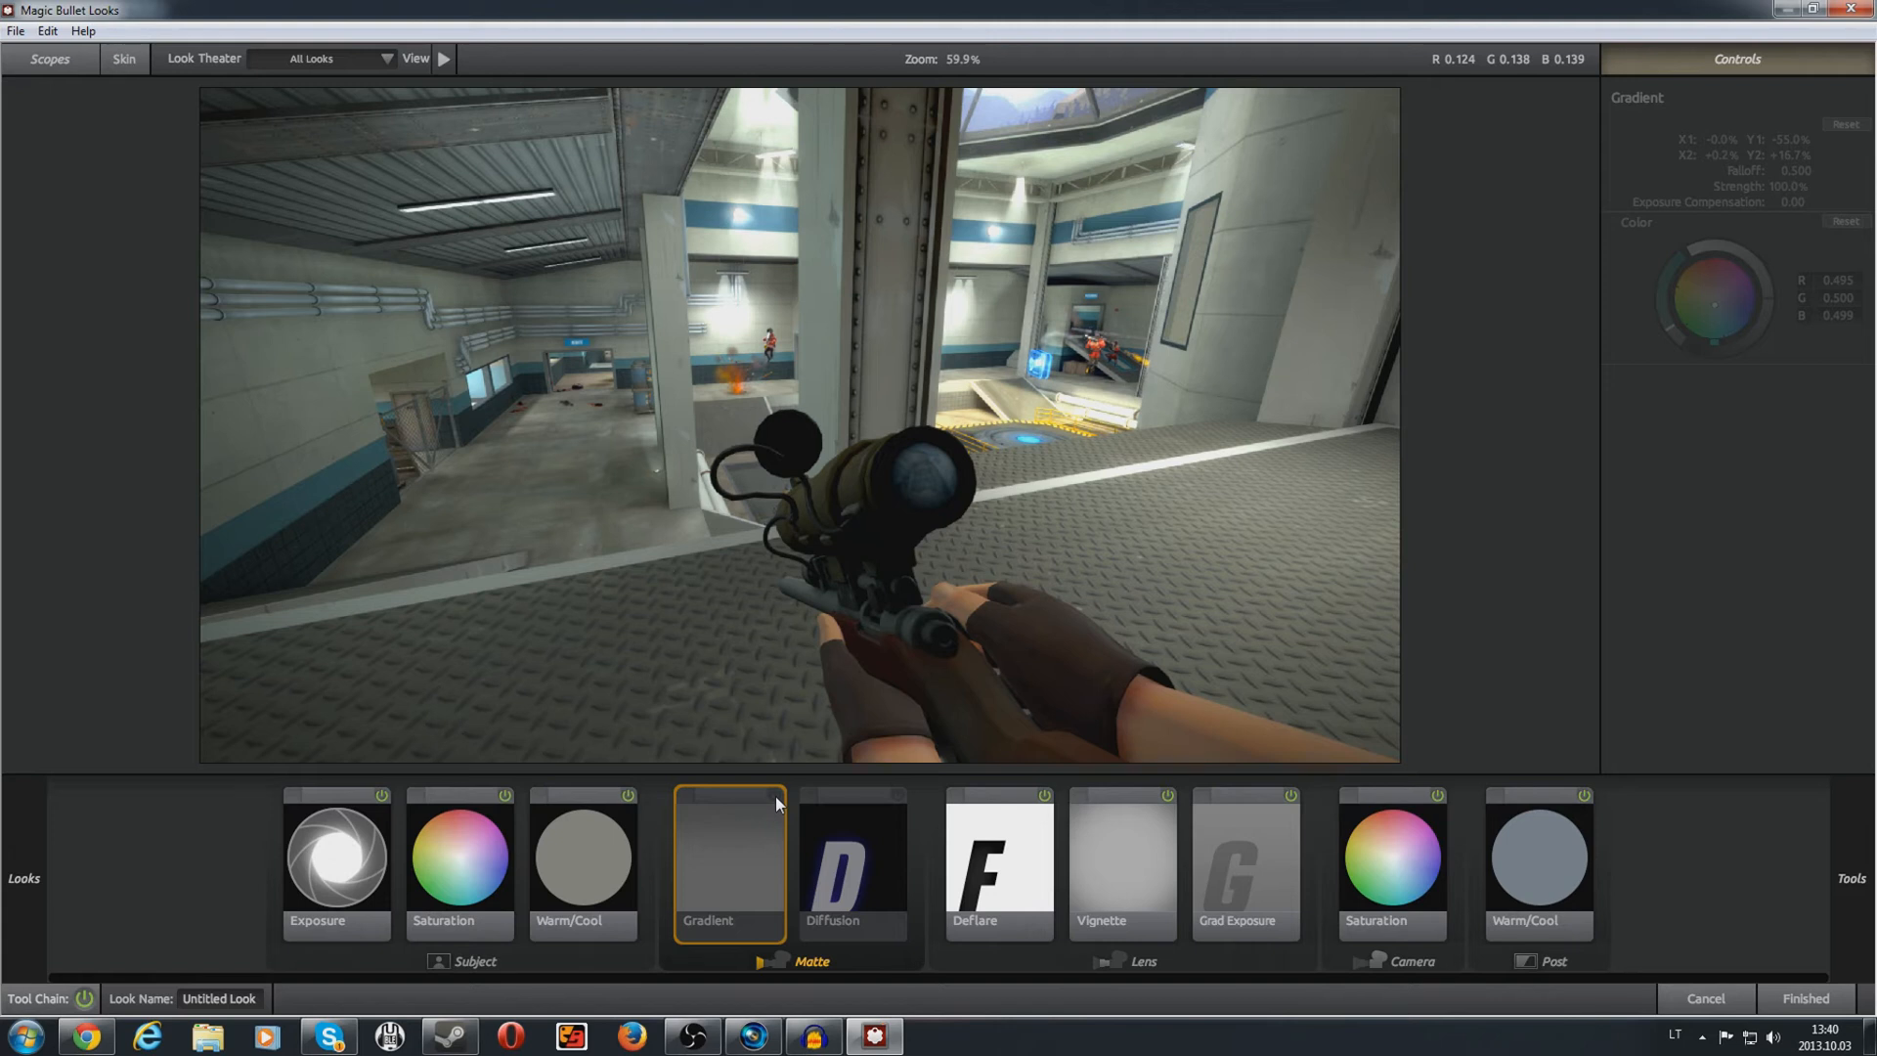
pyautogui.click(775, 796)
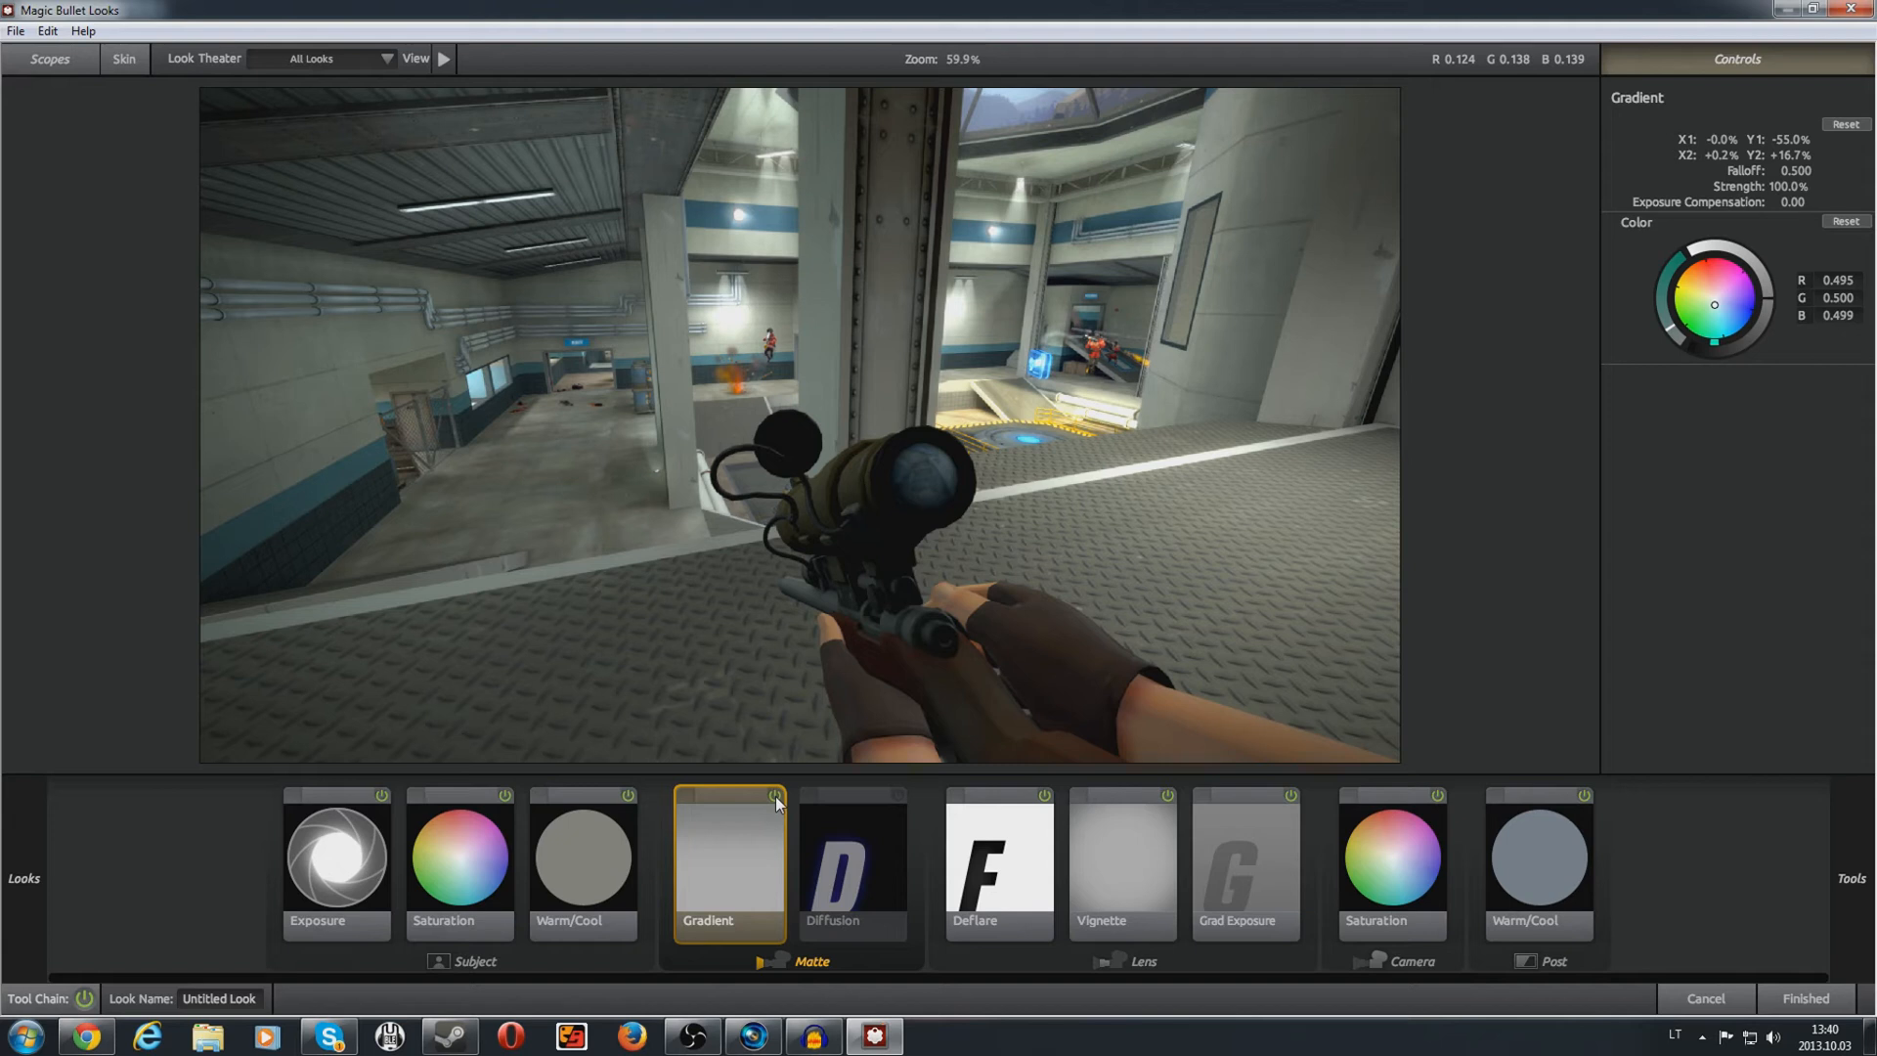
pyautogui.click(775, 797)
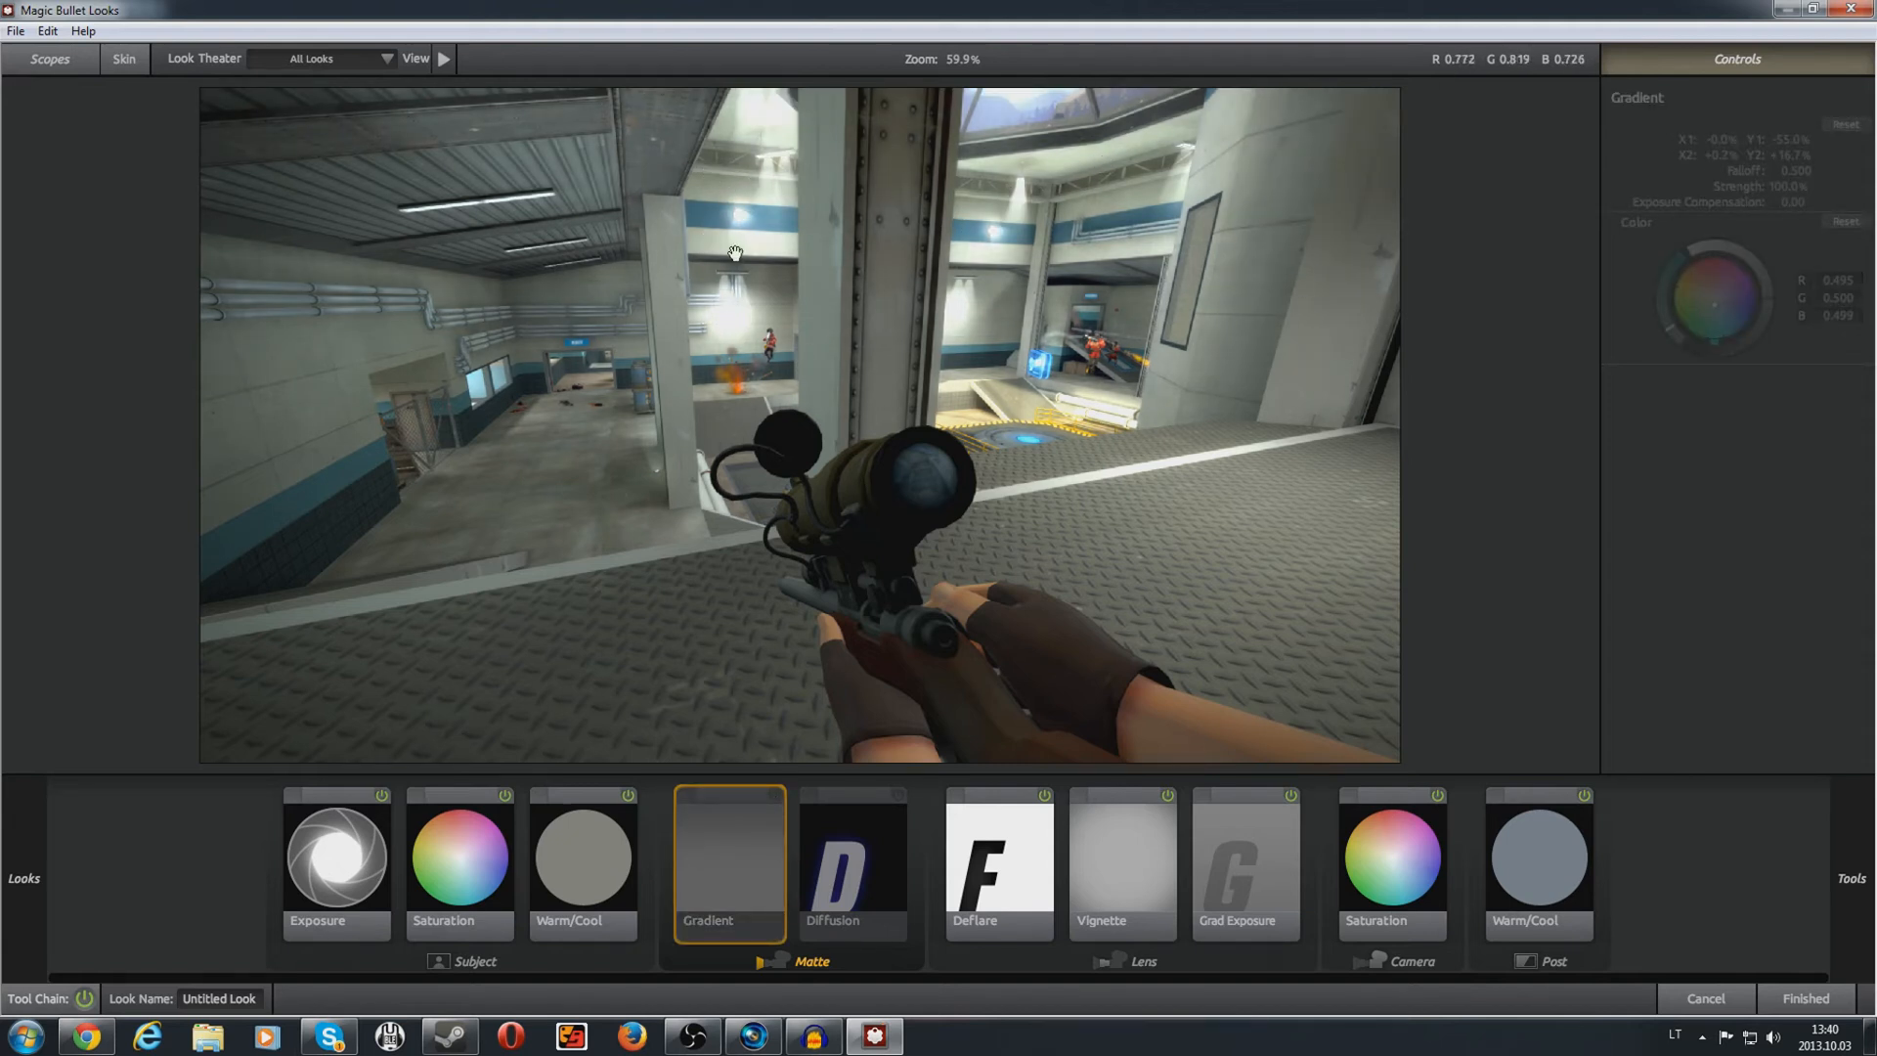
pyautogui.click(775, 797)
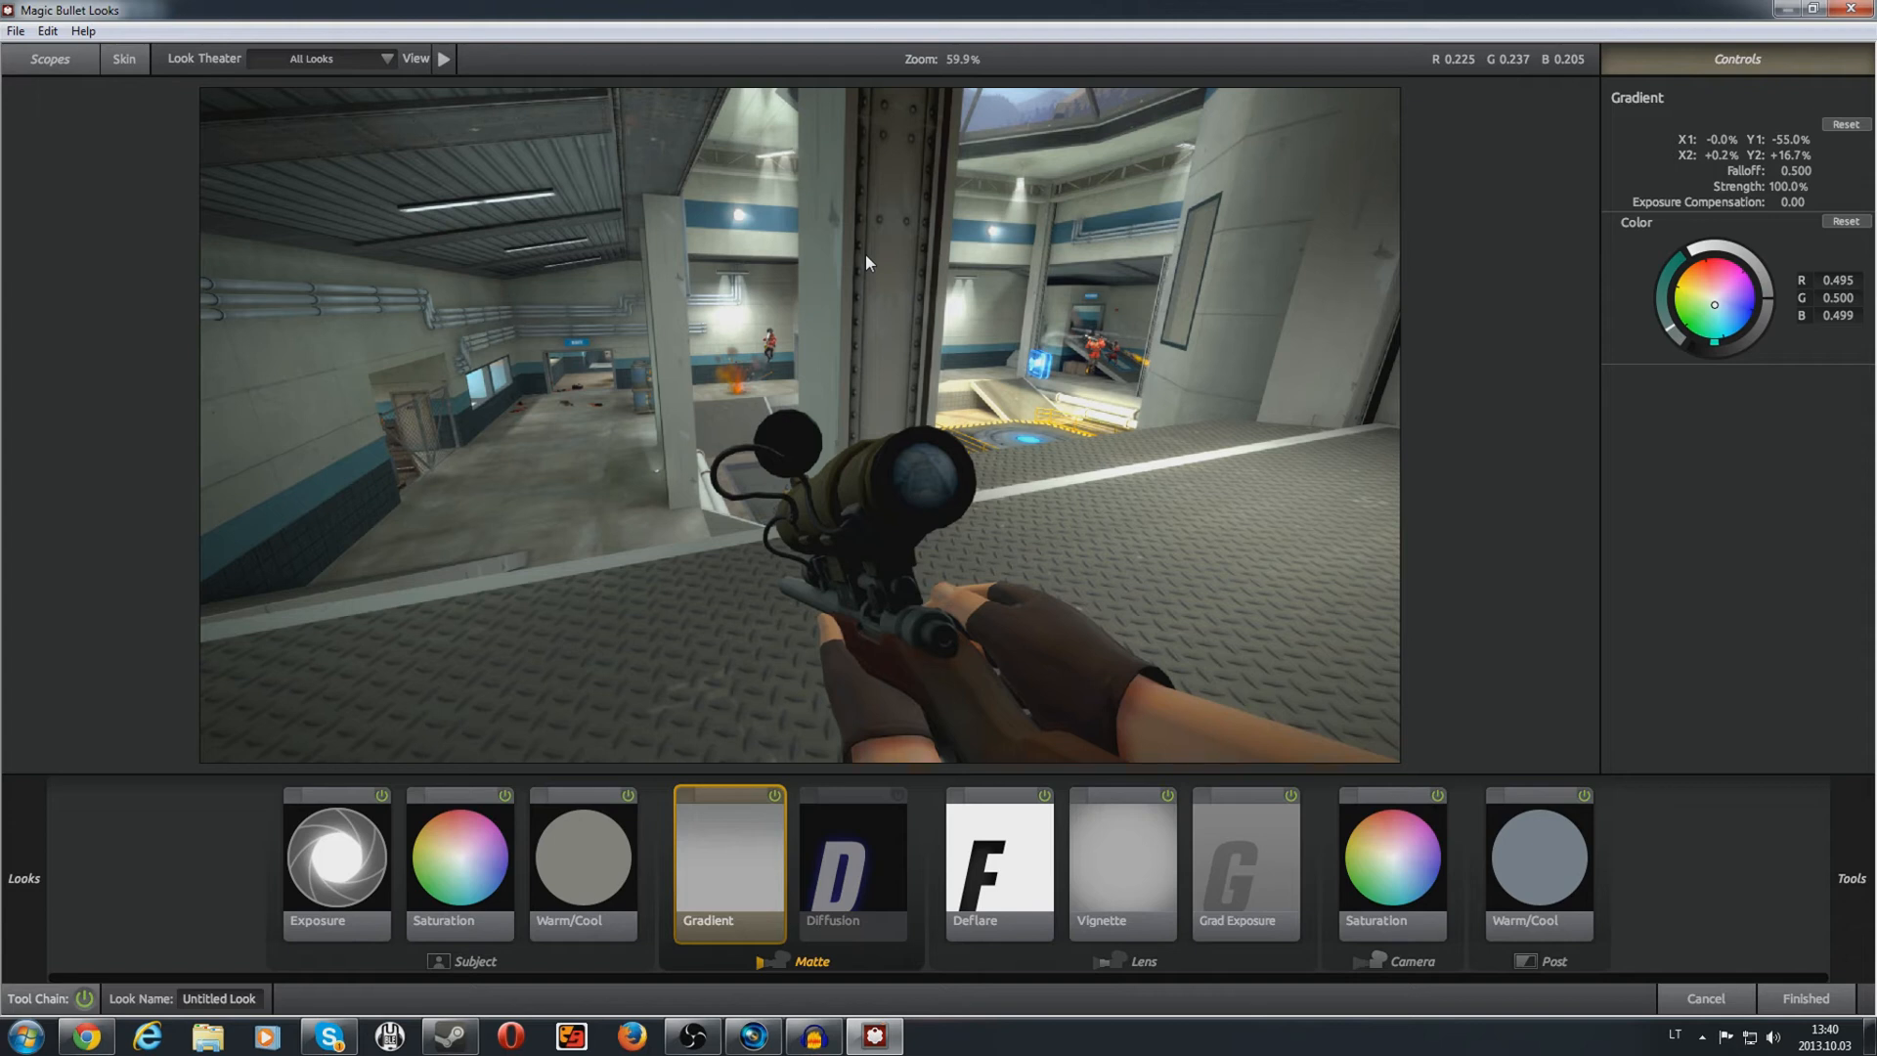
pyautogui.click(774, 795)
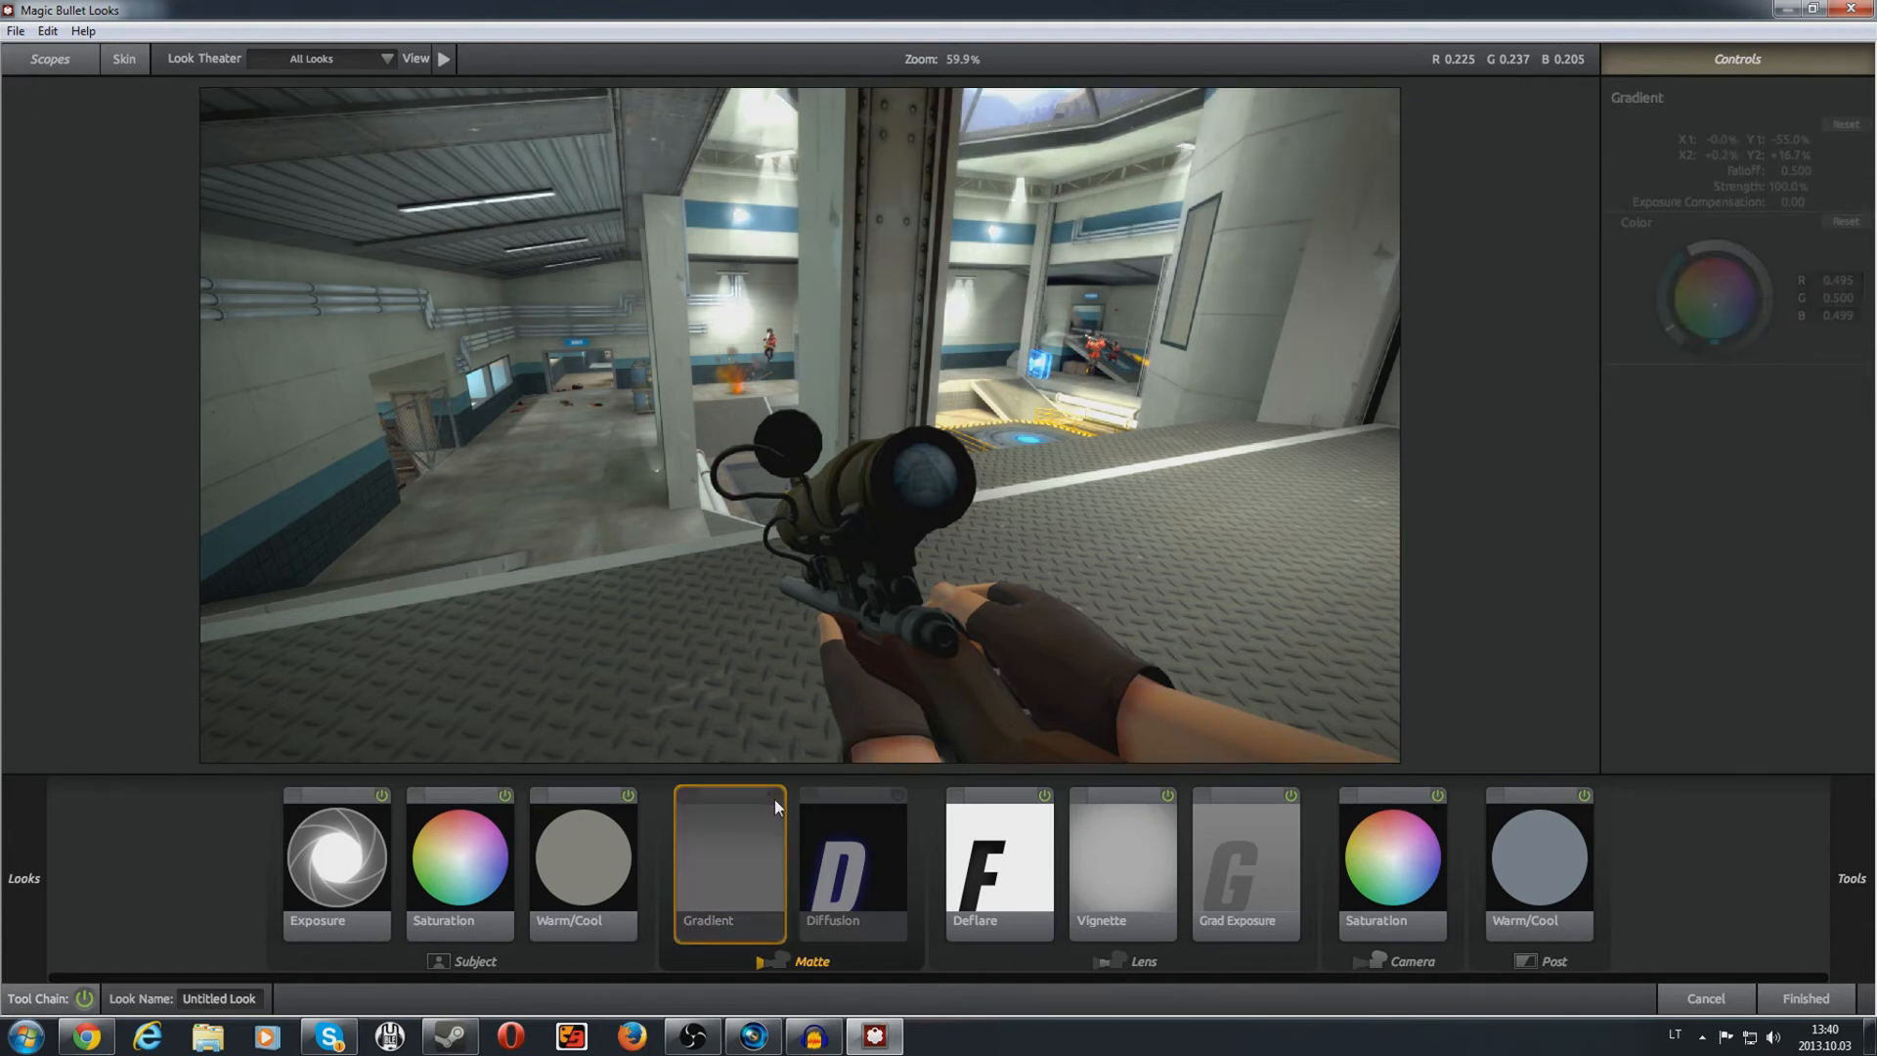
pyautogui.click(774, 795)
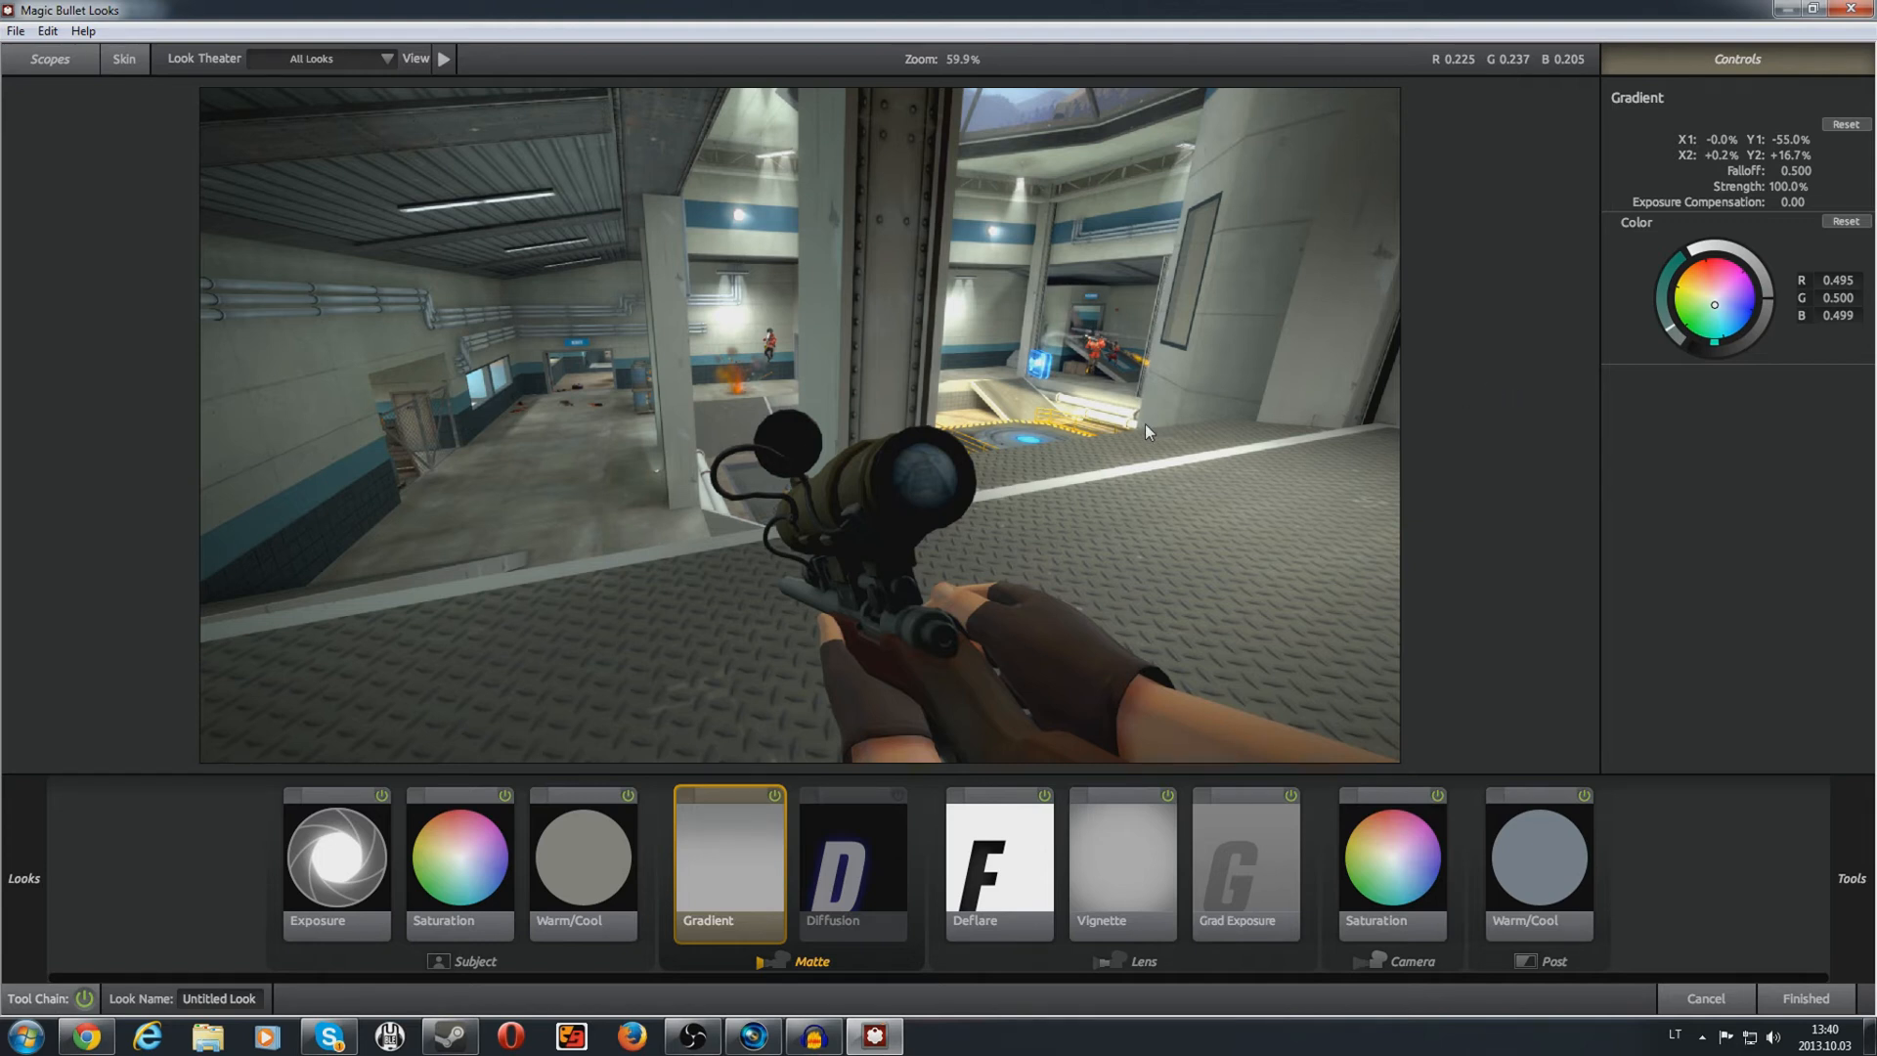
pyautogui.click(887, 849)
pyautogui.click(760, 837)
# Step: Toggle the Lens group's Deflare tool repeatedly to compare contrast in the image, leaving it enabled
pyautogui.click(1019, 841)
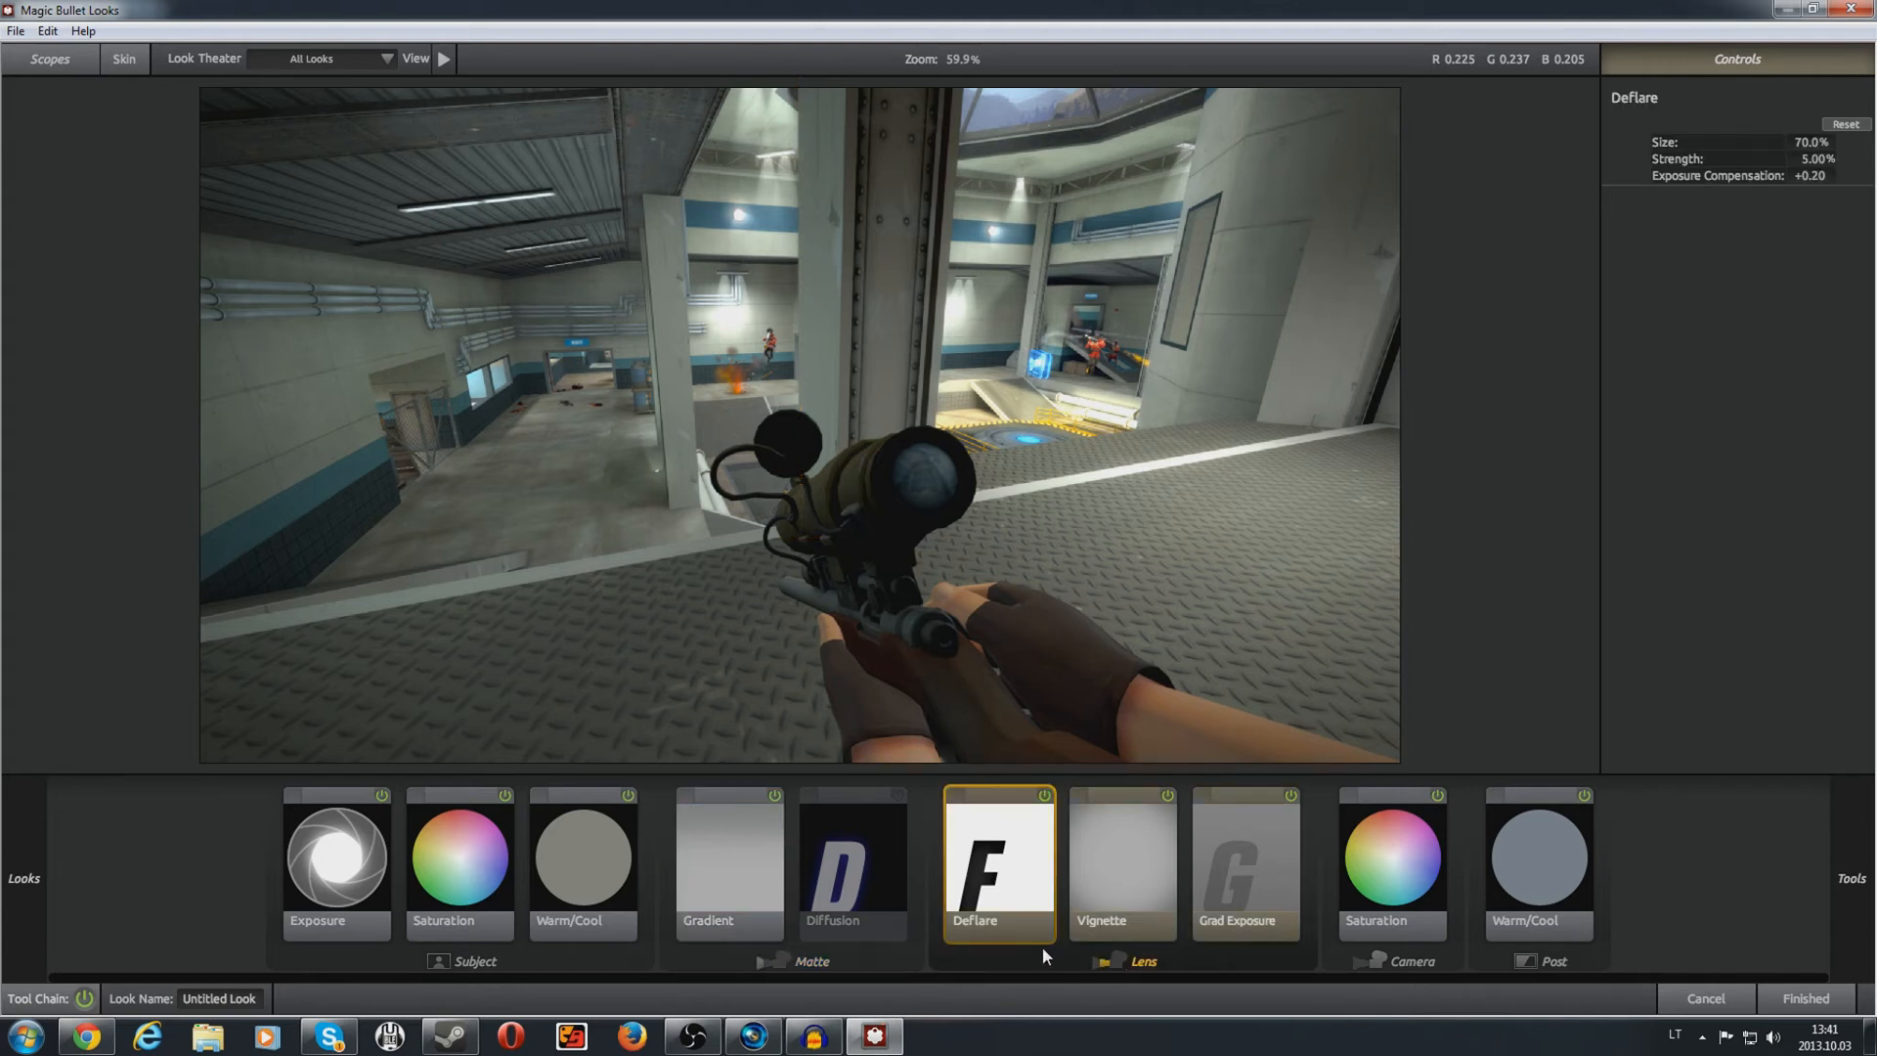
pyautogui.click(1046, 795)
pyautogui.click(1042, 795)
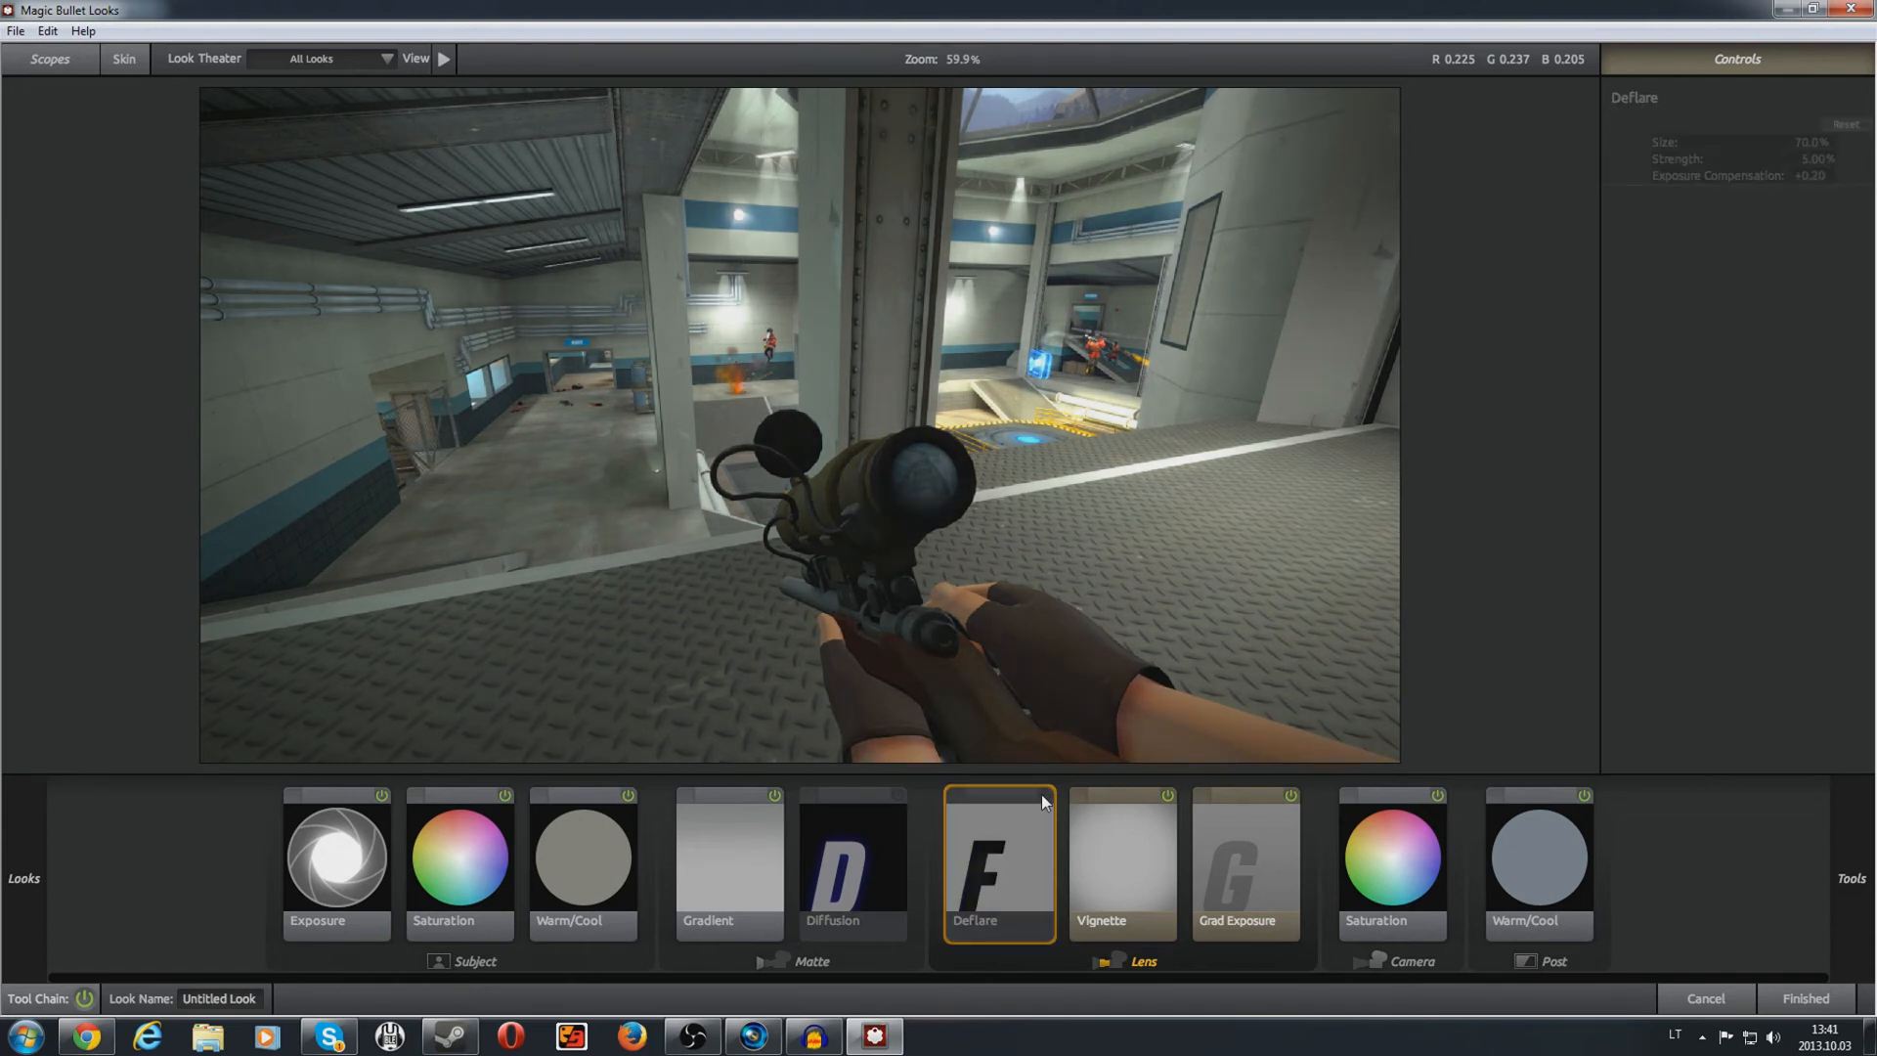
pyautogui.click(1046, 796)
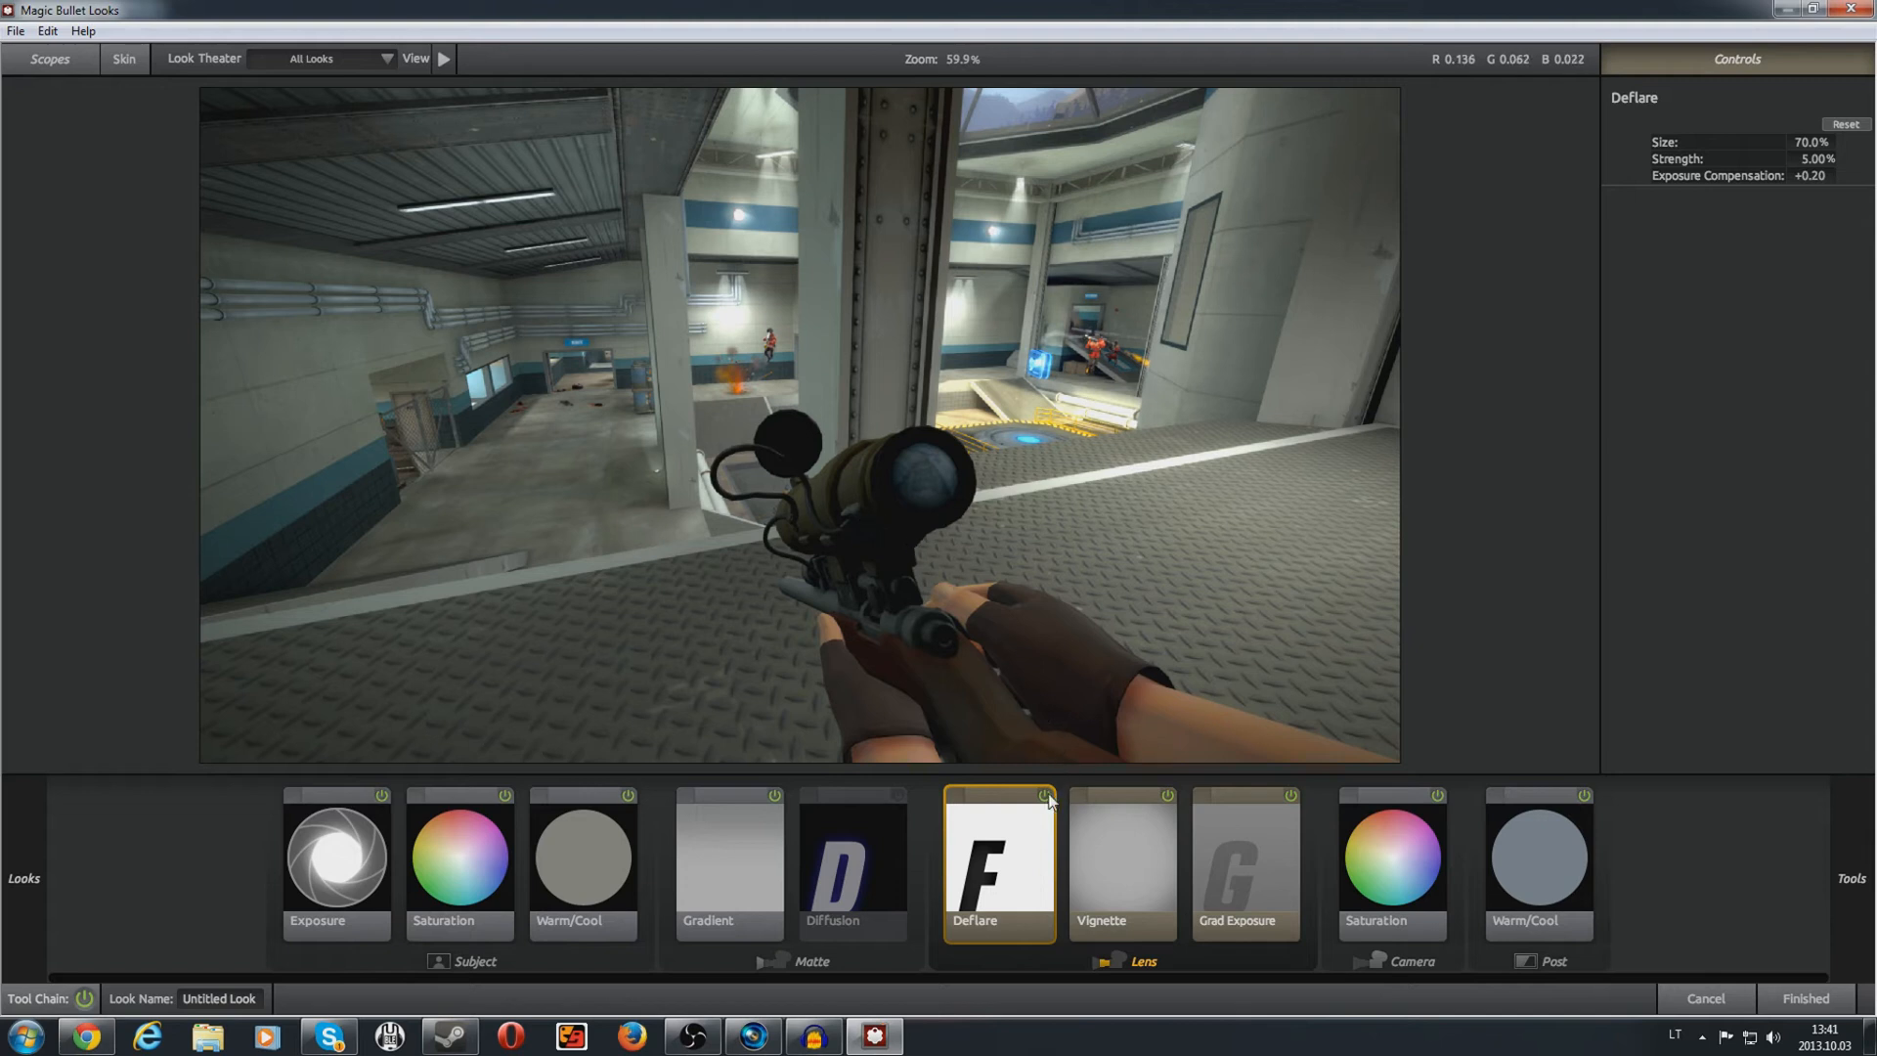
pyautogui.click(1045, 795)
pyautogui.click(1045, 795)
pyautogui.click(1045, 795)
pyautogui.click(1046, 796)
pyautogui.click(1046, 796)
pyautogui.click(1046, 795)
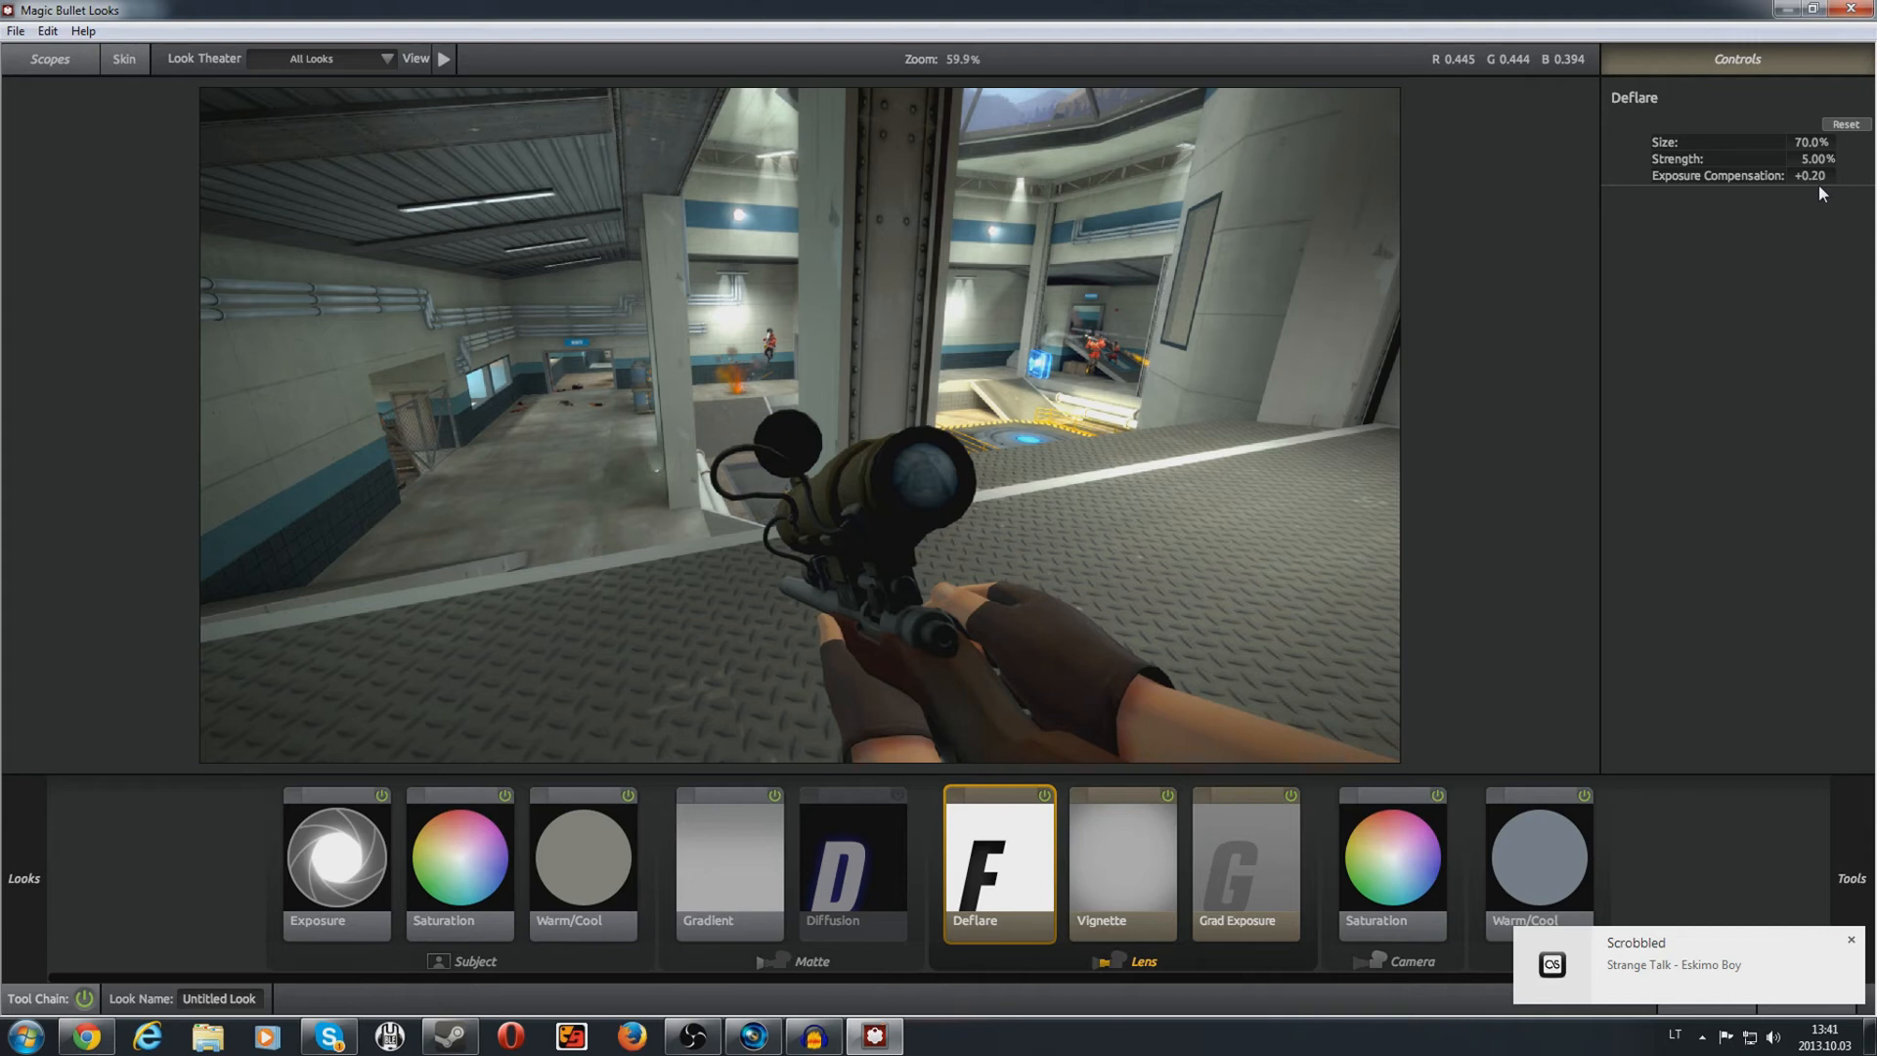
# Step: Toggle the Lens group's Vignette tool off and on to compare the image edges, leaving it enabled
pyautogui.click(1111, 861)
pyautogui.click(1170, 795)
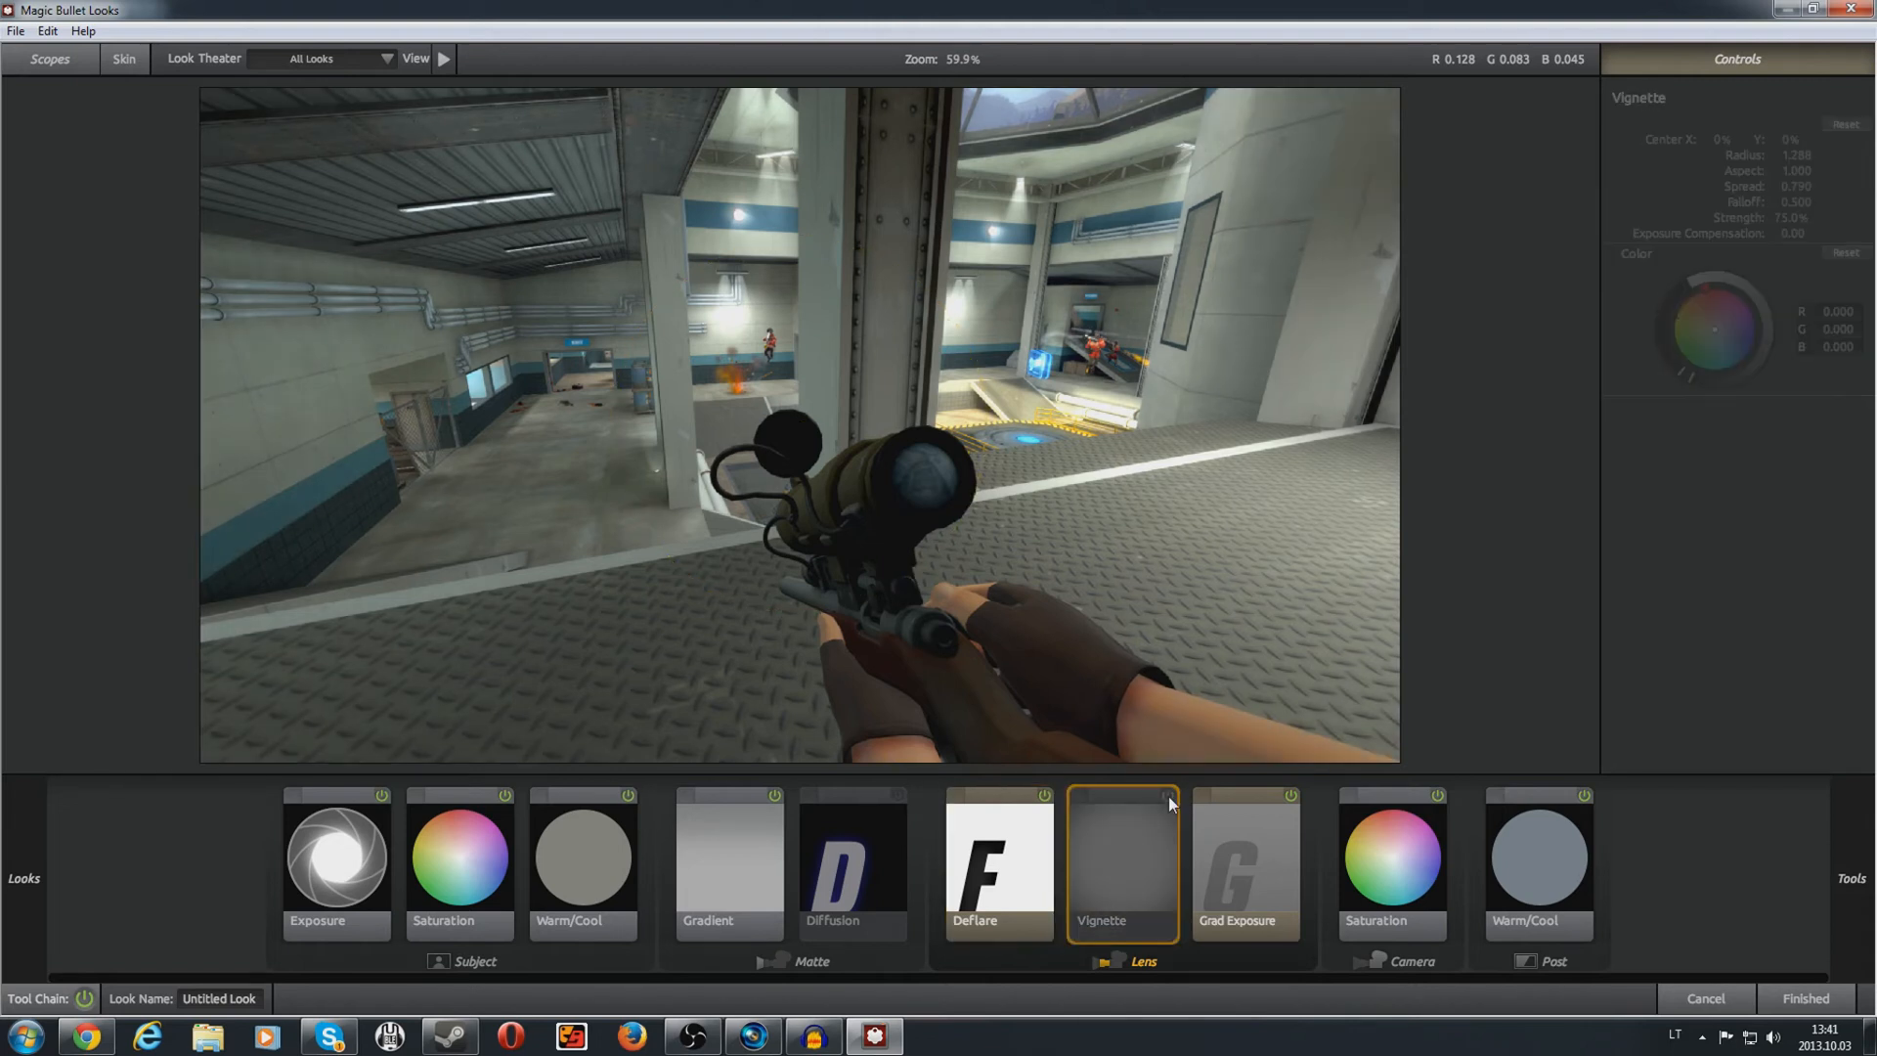
pyautogui.click(1169, 796)
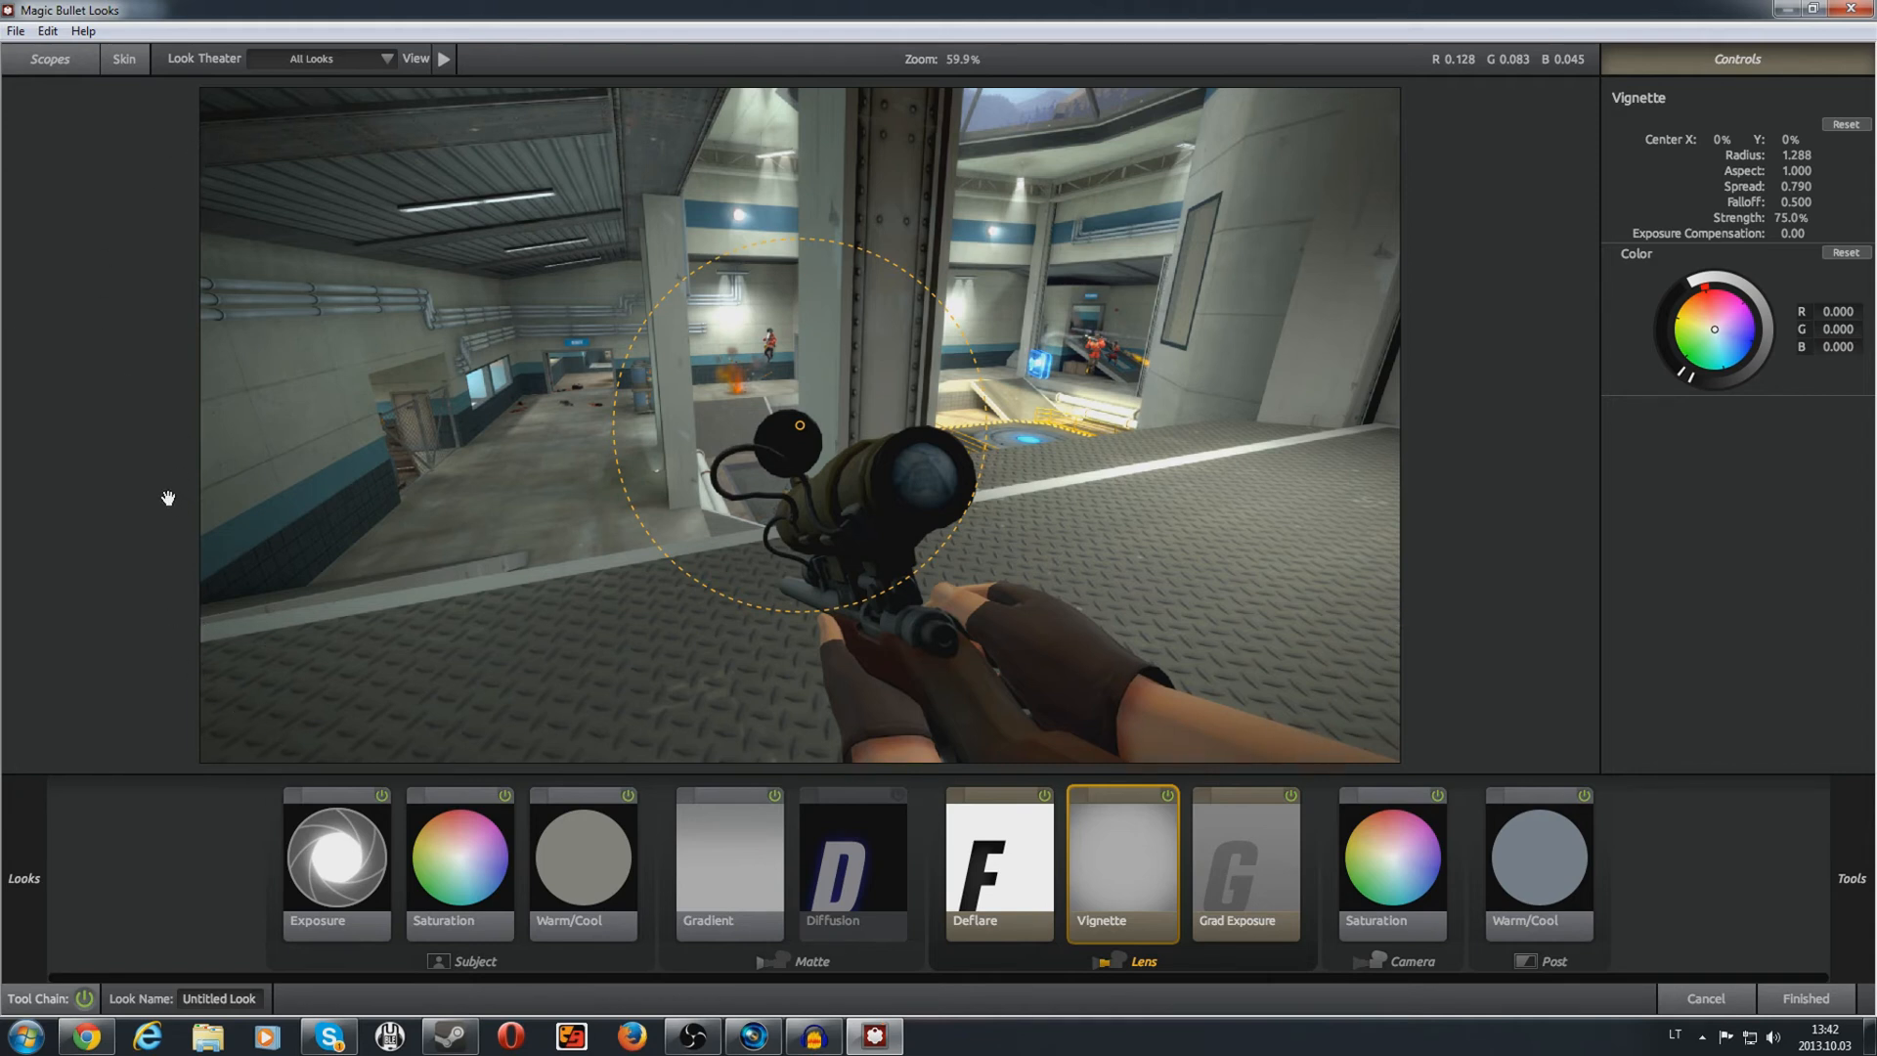
pyautogui.click(1165, 796)
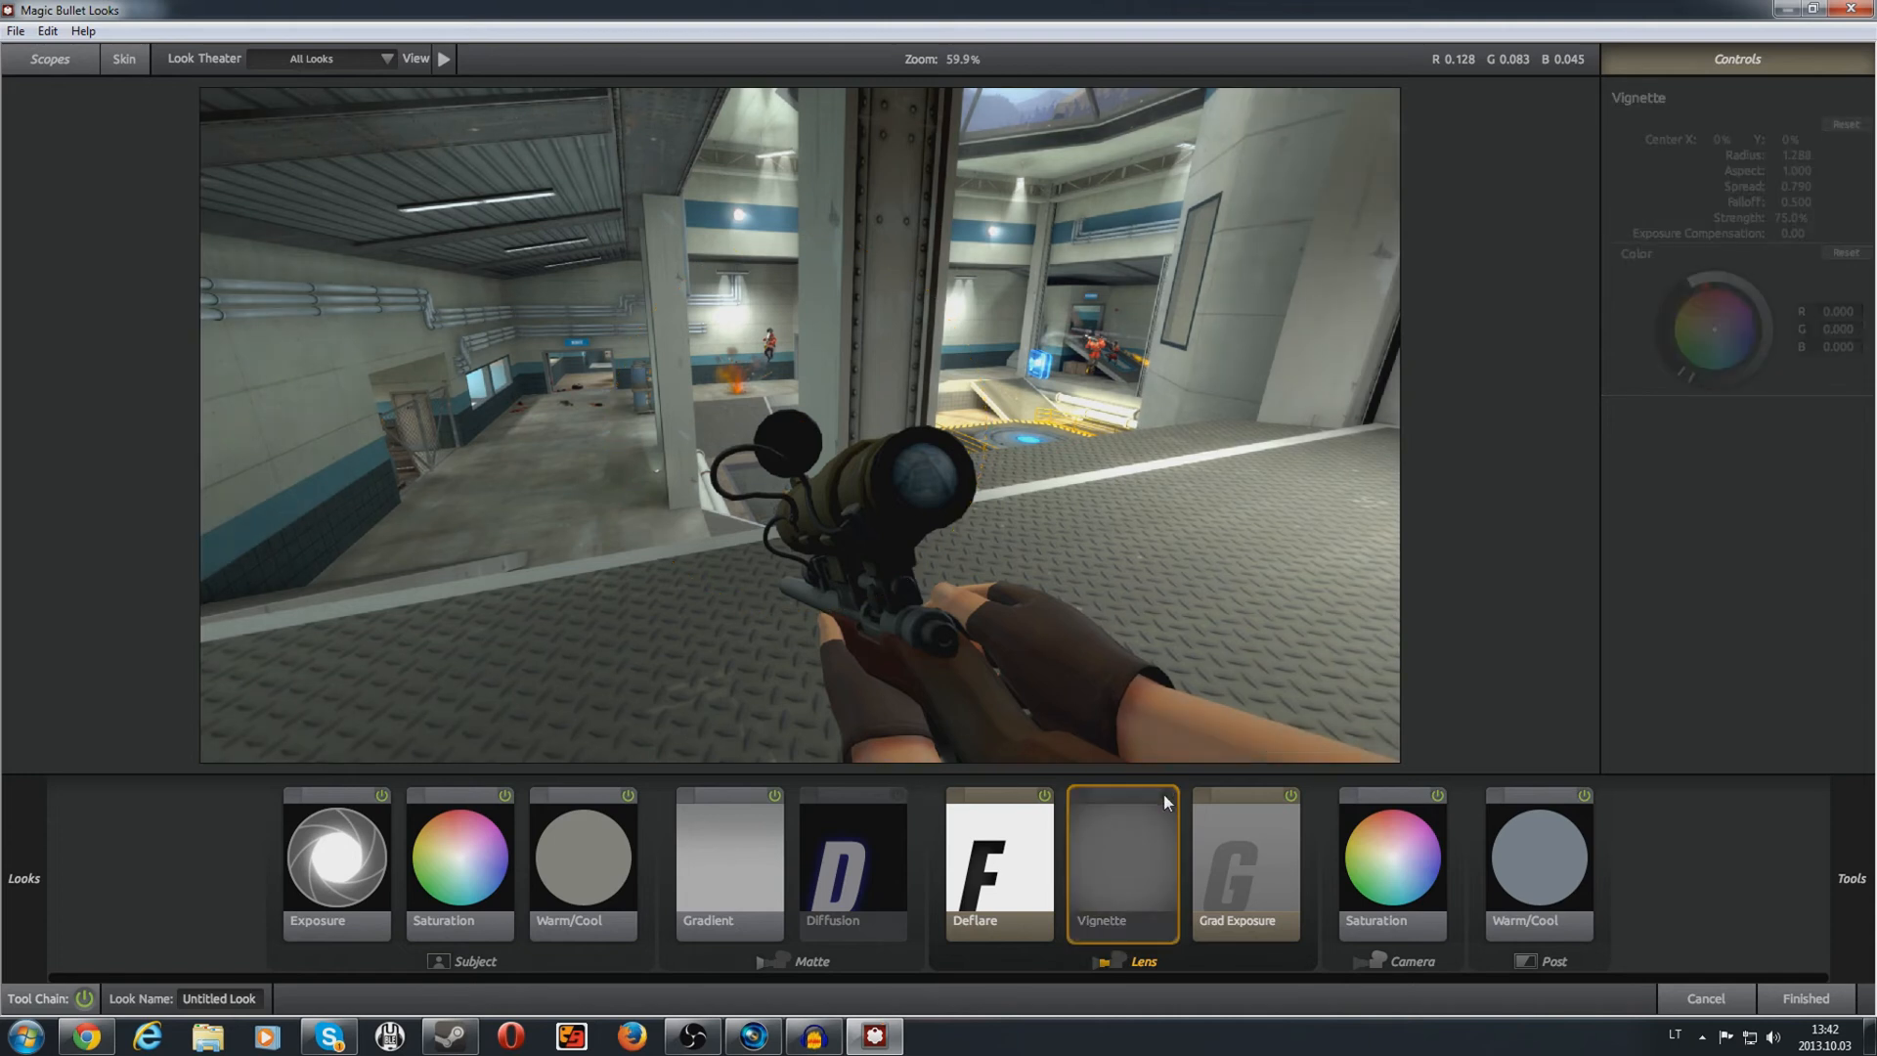
pyautogui.click(1164, 795)
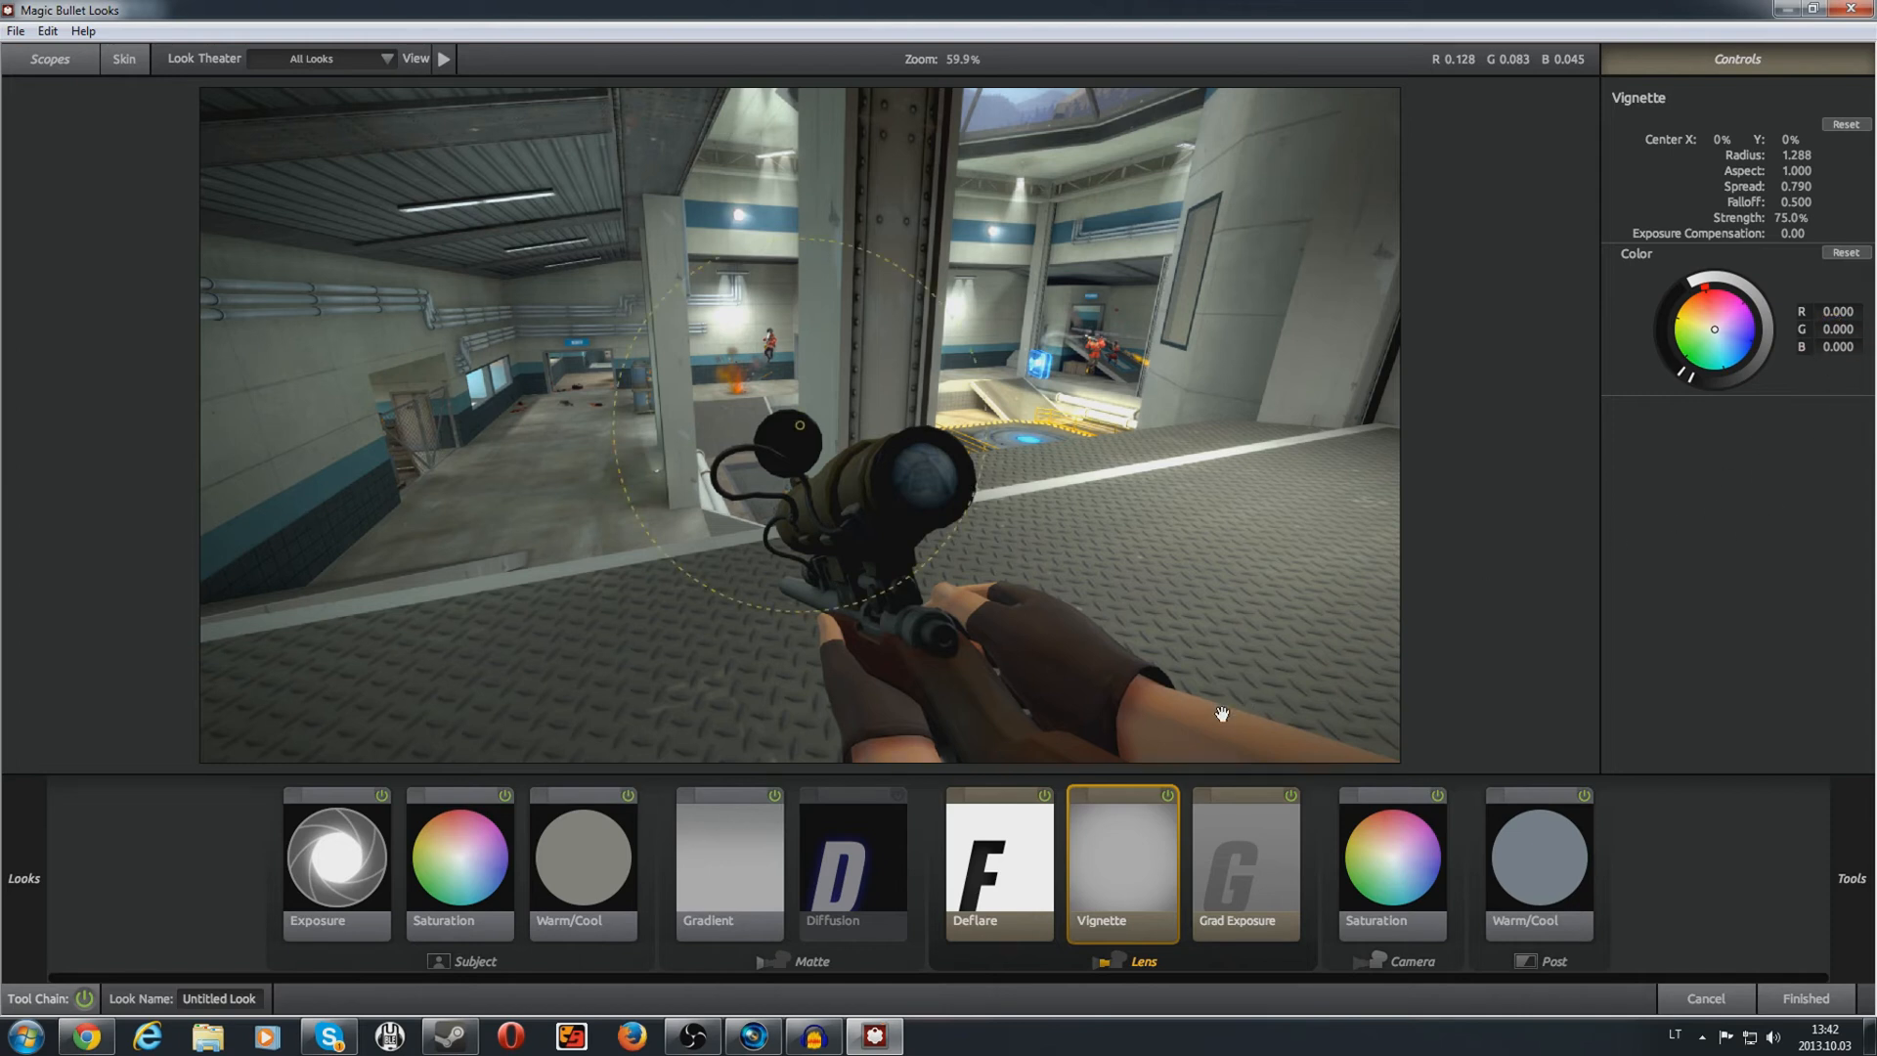
# Step: Toggle the Lens group's Grad Exposure tool repeatedly to compare the image brightness, leaving it enabled
pyautogui.click(1223, 848)
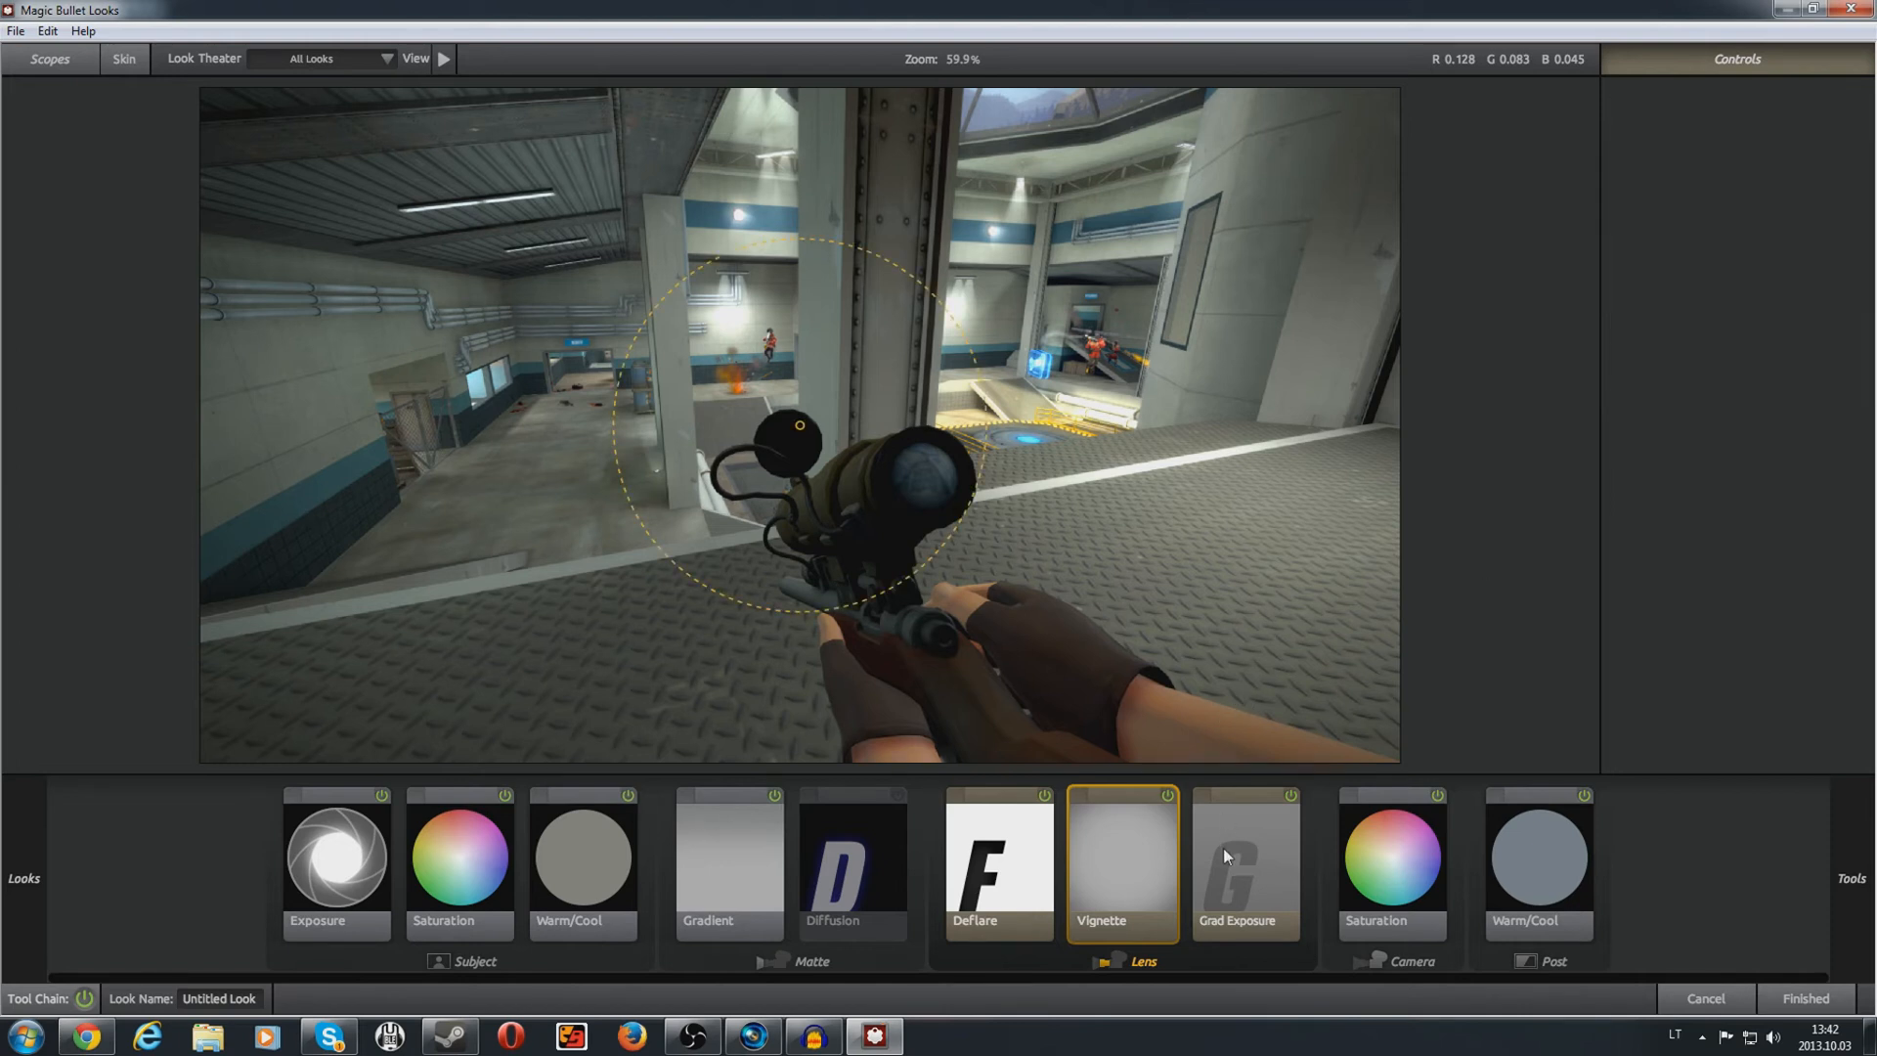
pyautogui.click(1292, 795)
pyautogui.click(1291, 795)
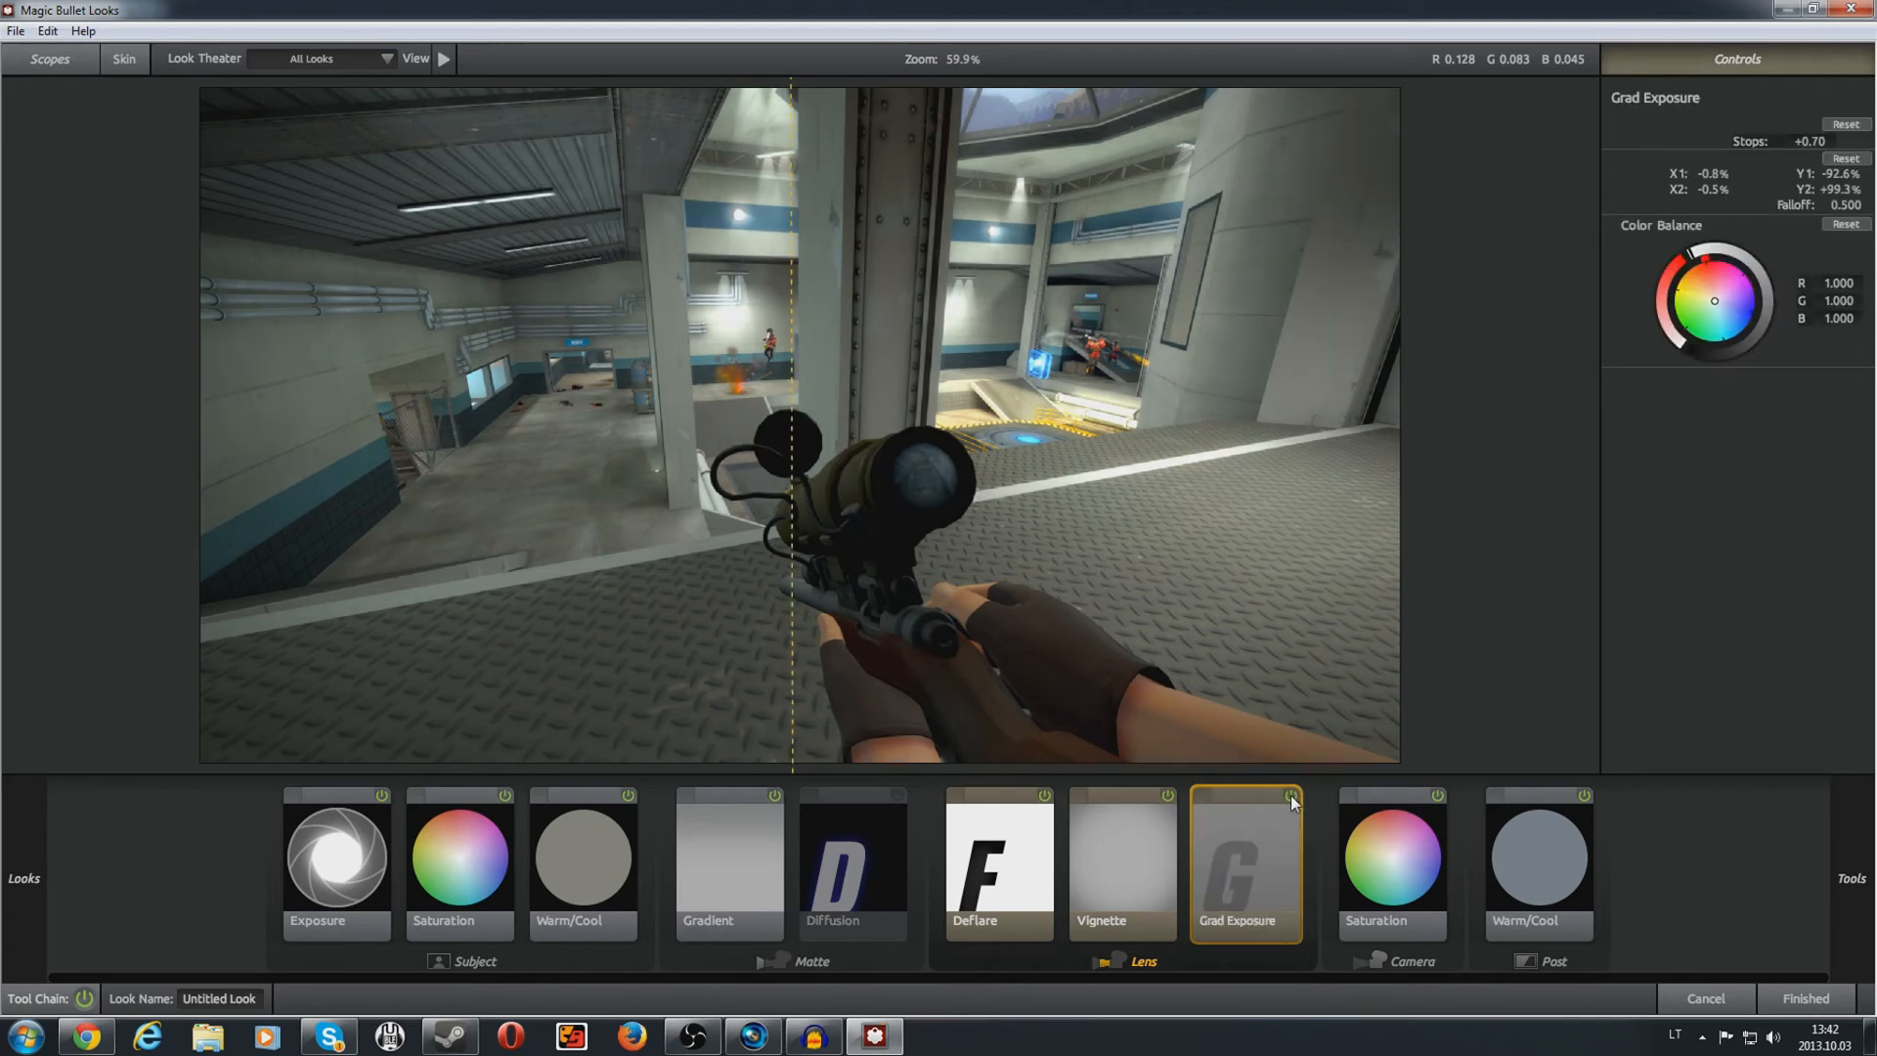
pyautogui.click(1290, 795)
pyautogui.click(1291, 795)
pyautogui.click(1291, 795)
pyautogui.click(1291, 795)
pyautogui.click(1292, 794)
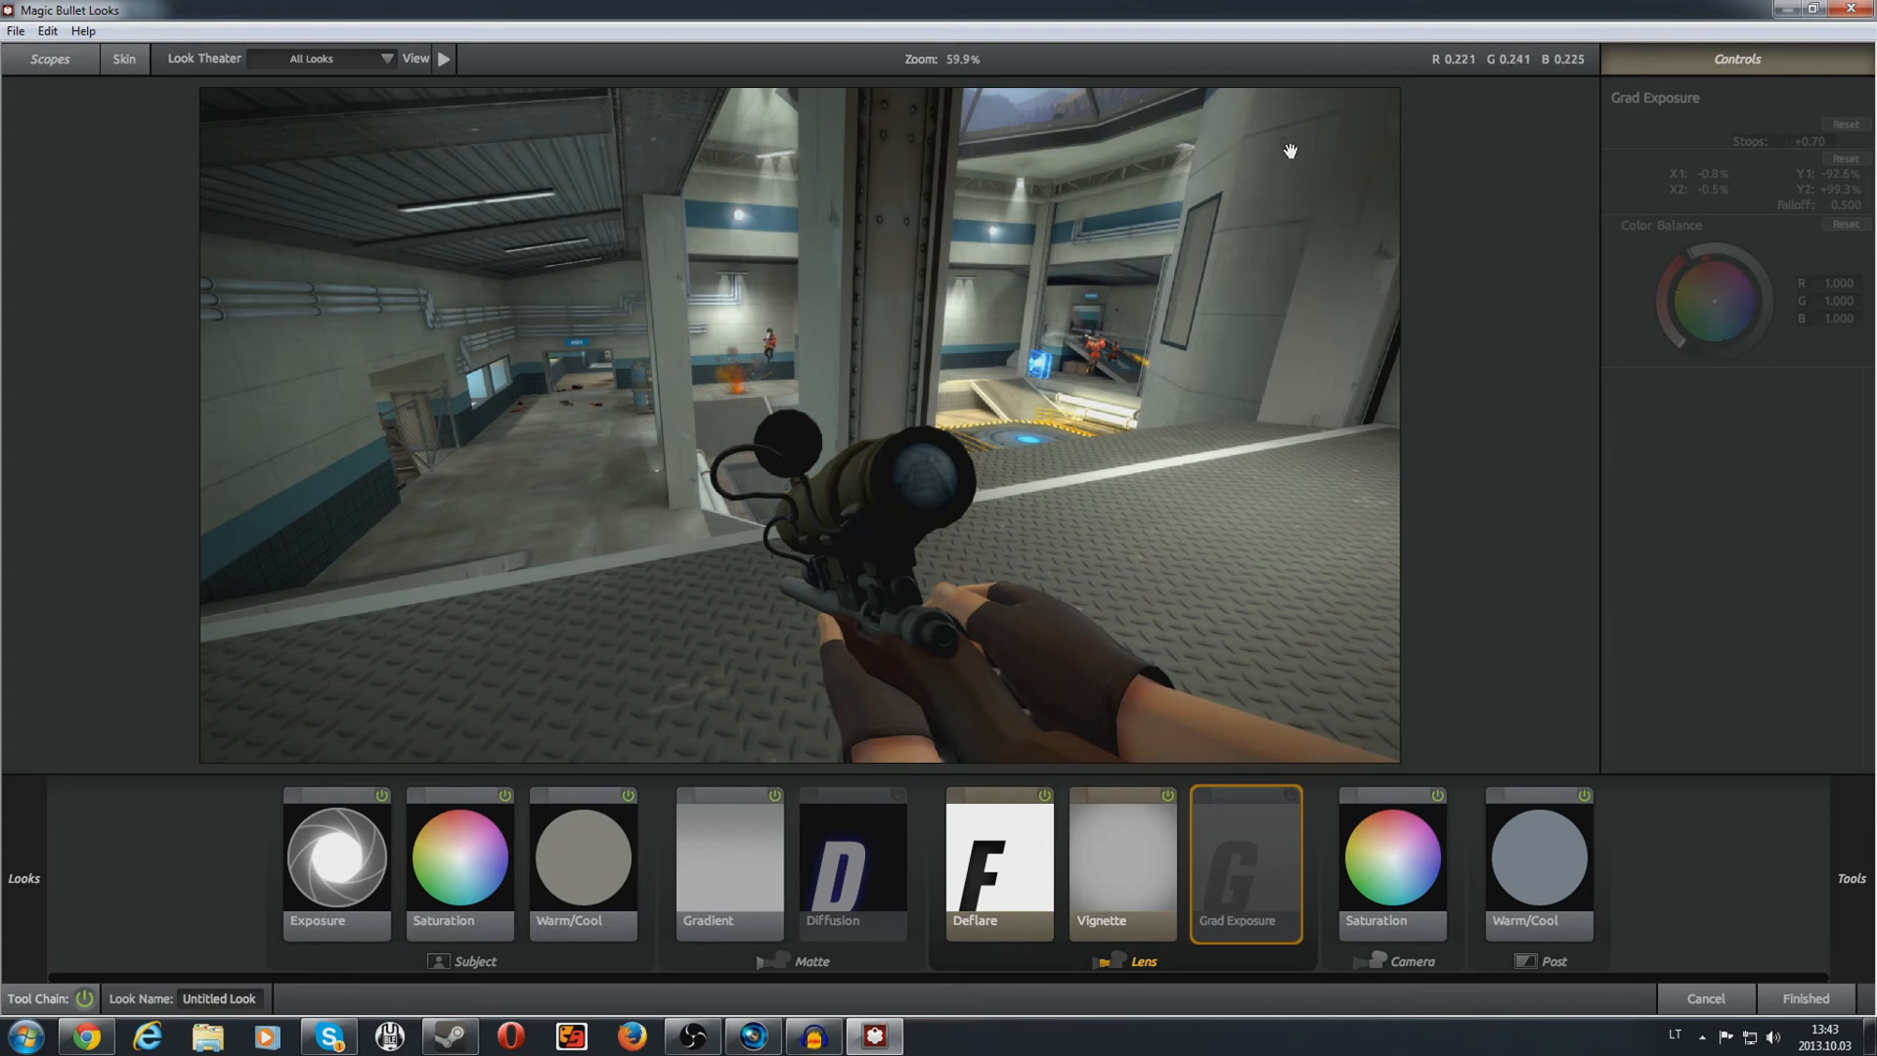
pyautogui.click(1292, 795)
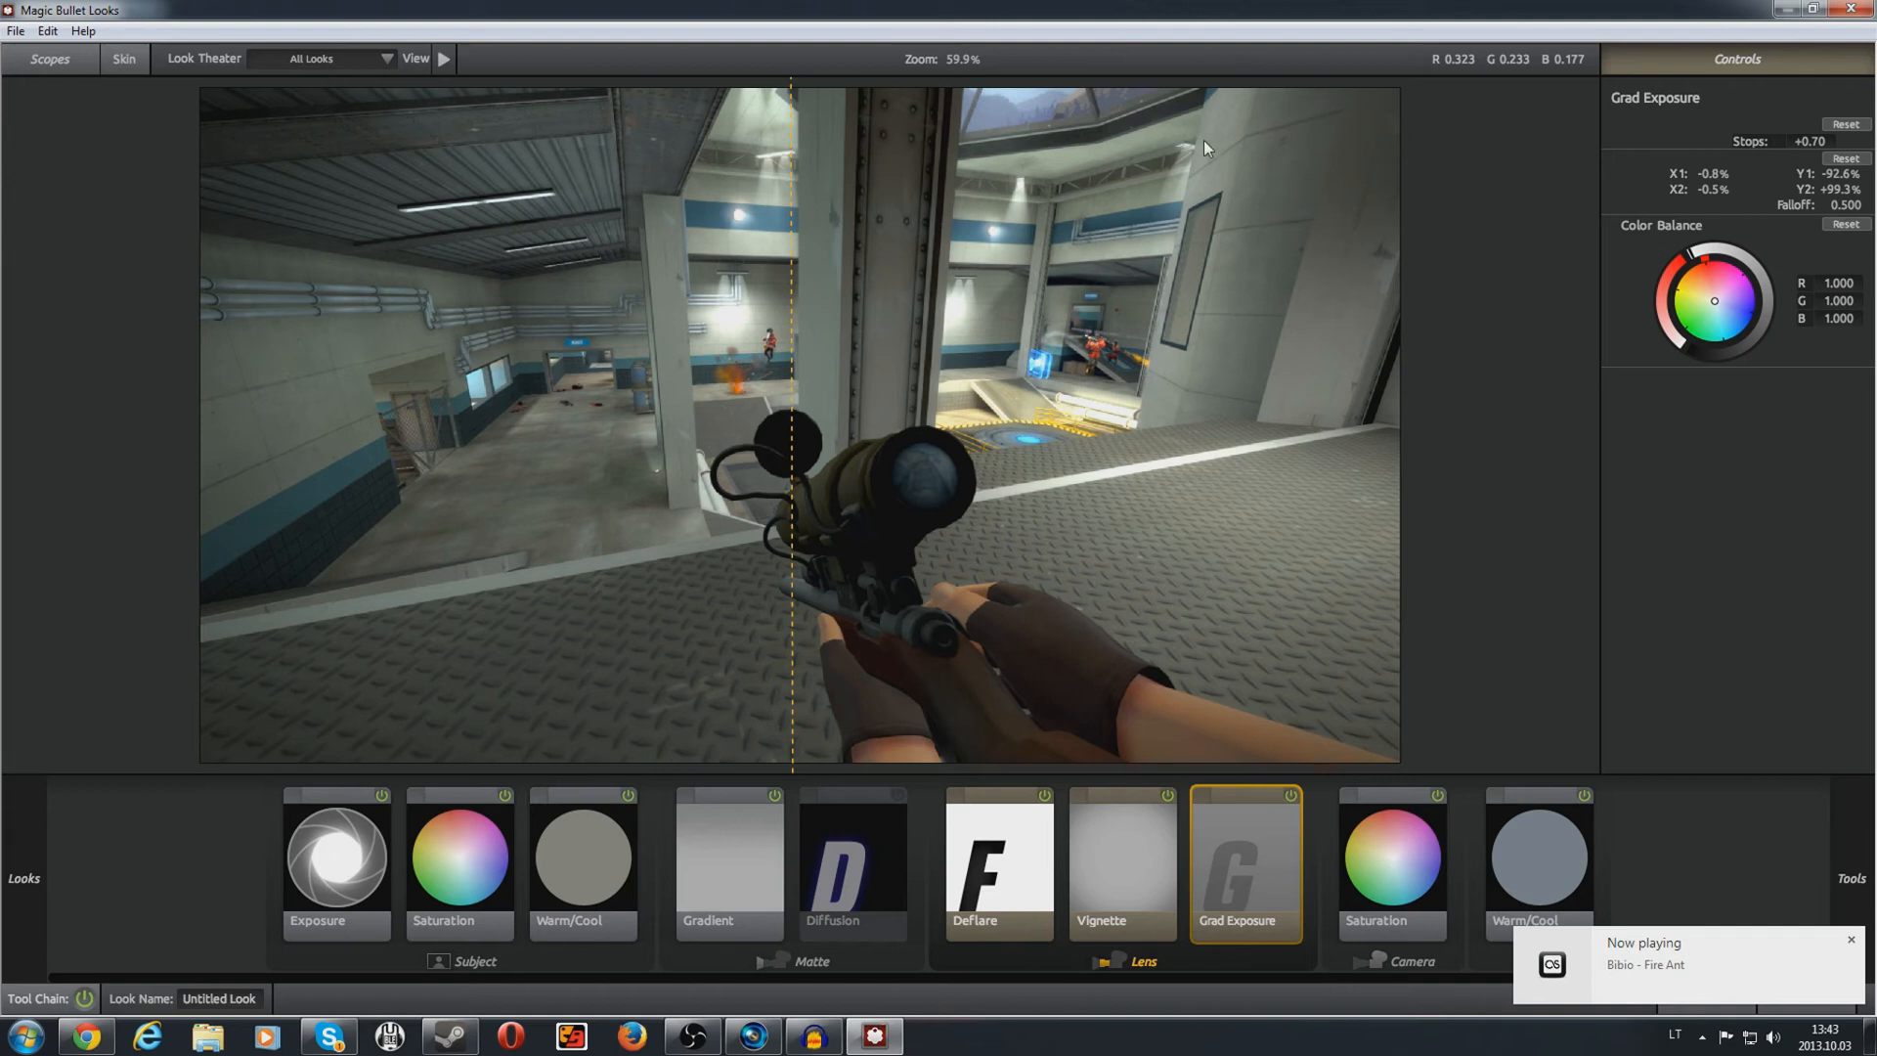
pyautogui.click(1291, 796)
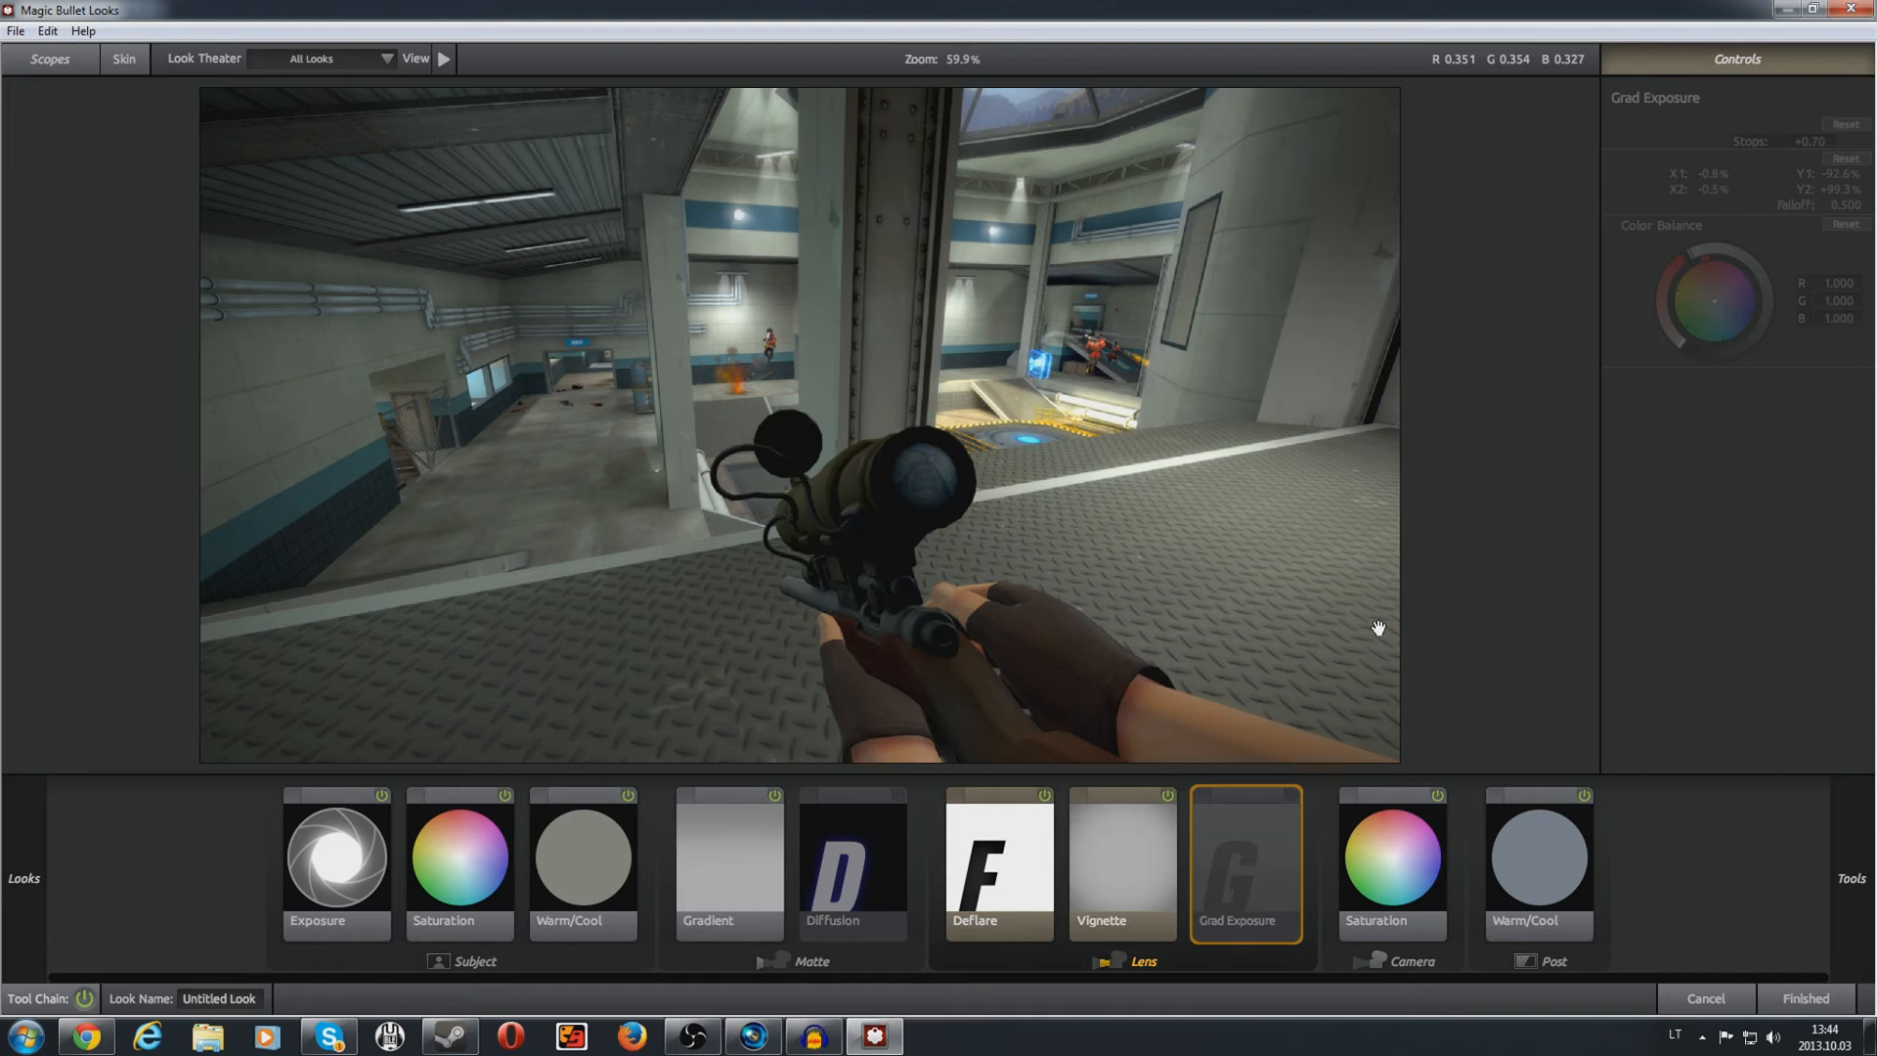
pyautogui.click(1290, 794)
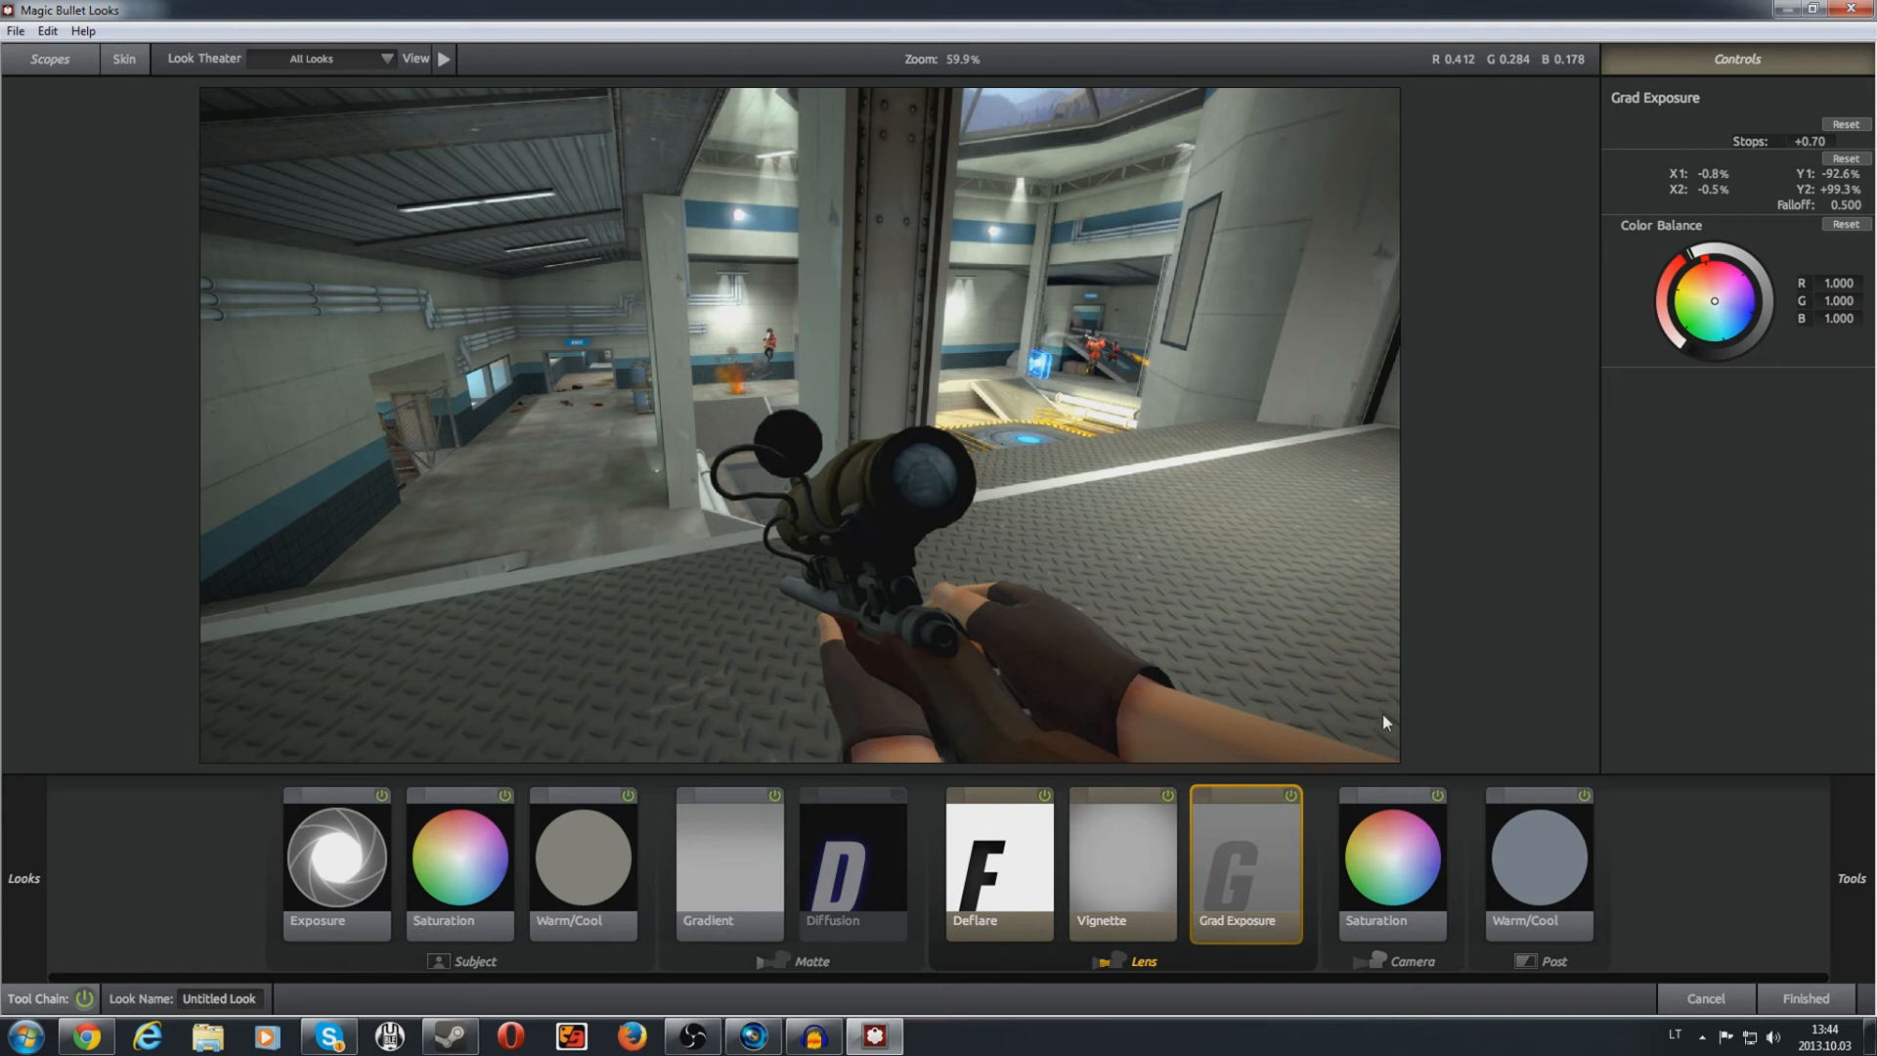
# Step: Toggle the Camera group's Saturation tool off and on to compare the image color
pyautogui.click(1365, 853)
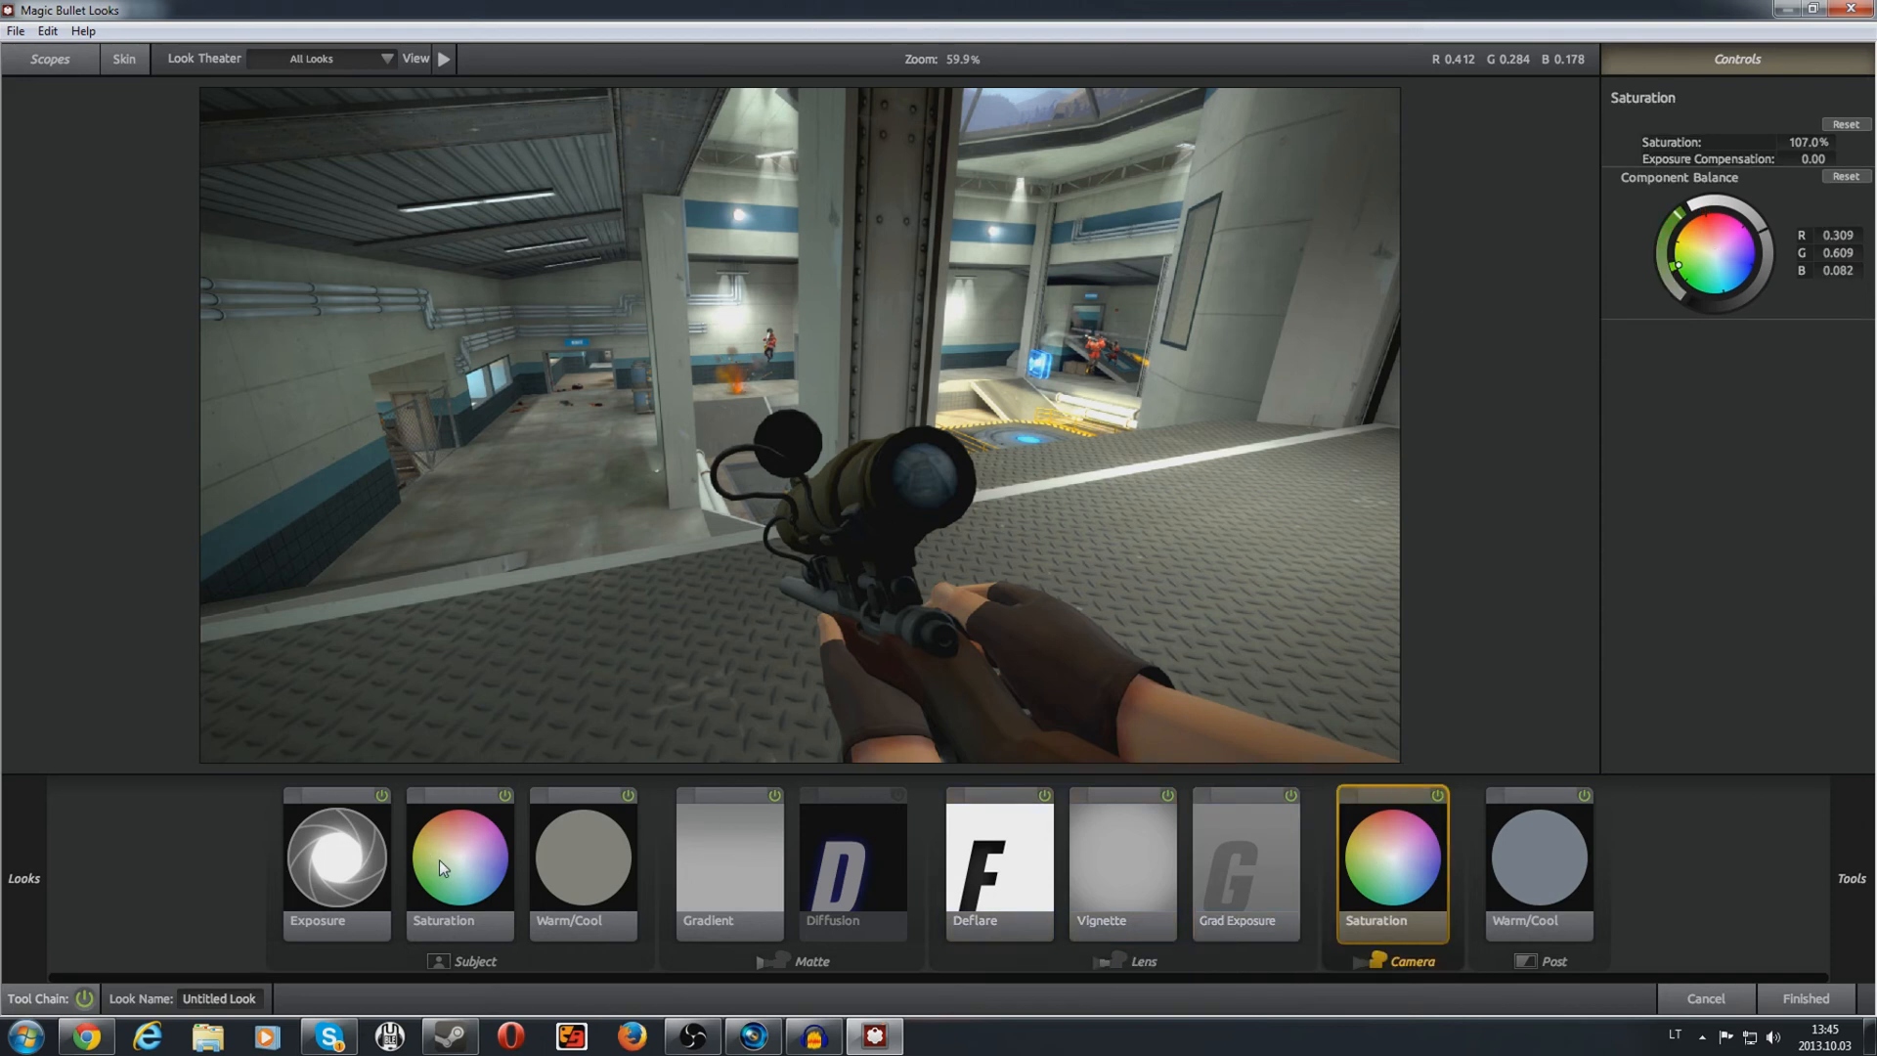
pyautogui.click(1439, 796)
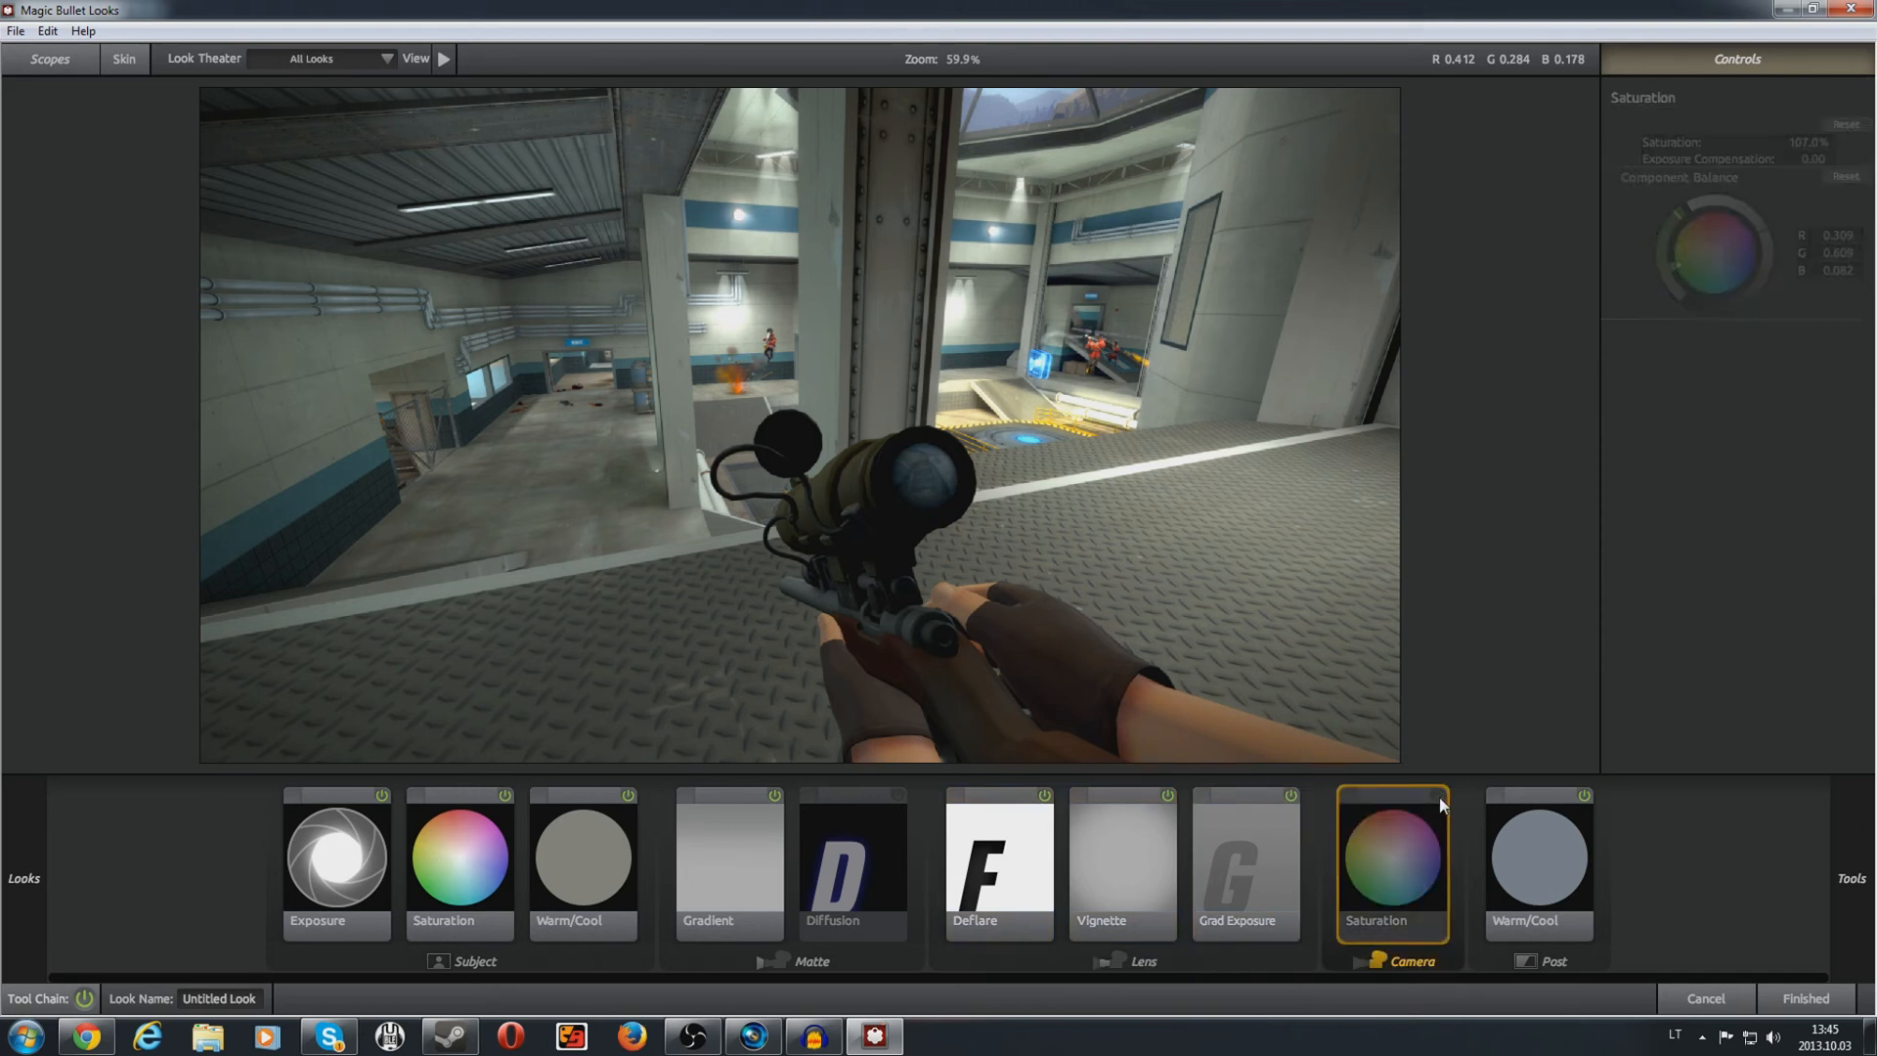
pyautogui.click(1438, 797)
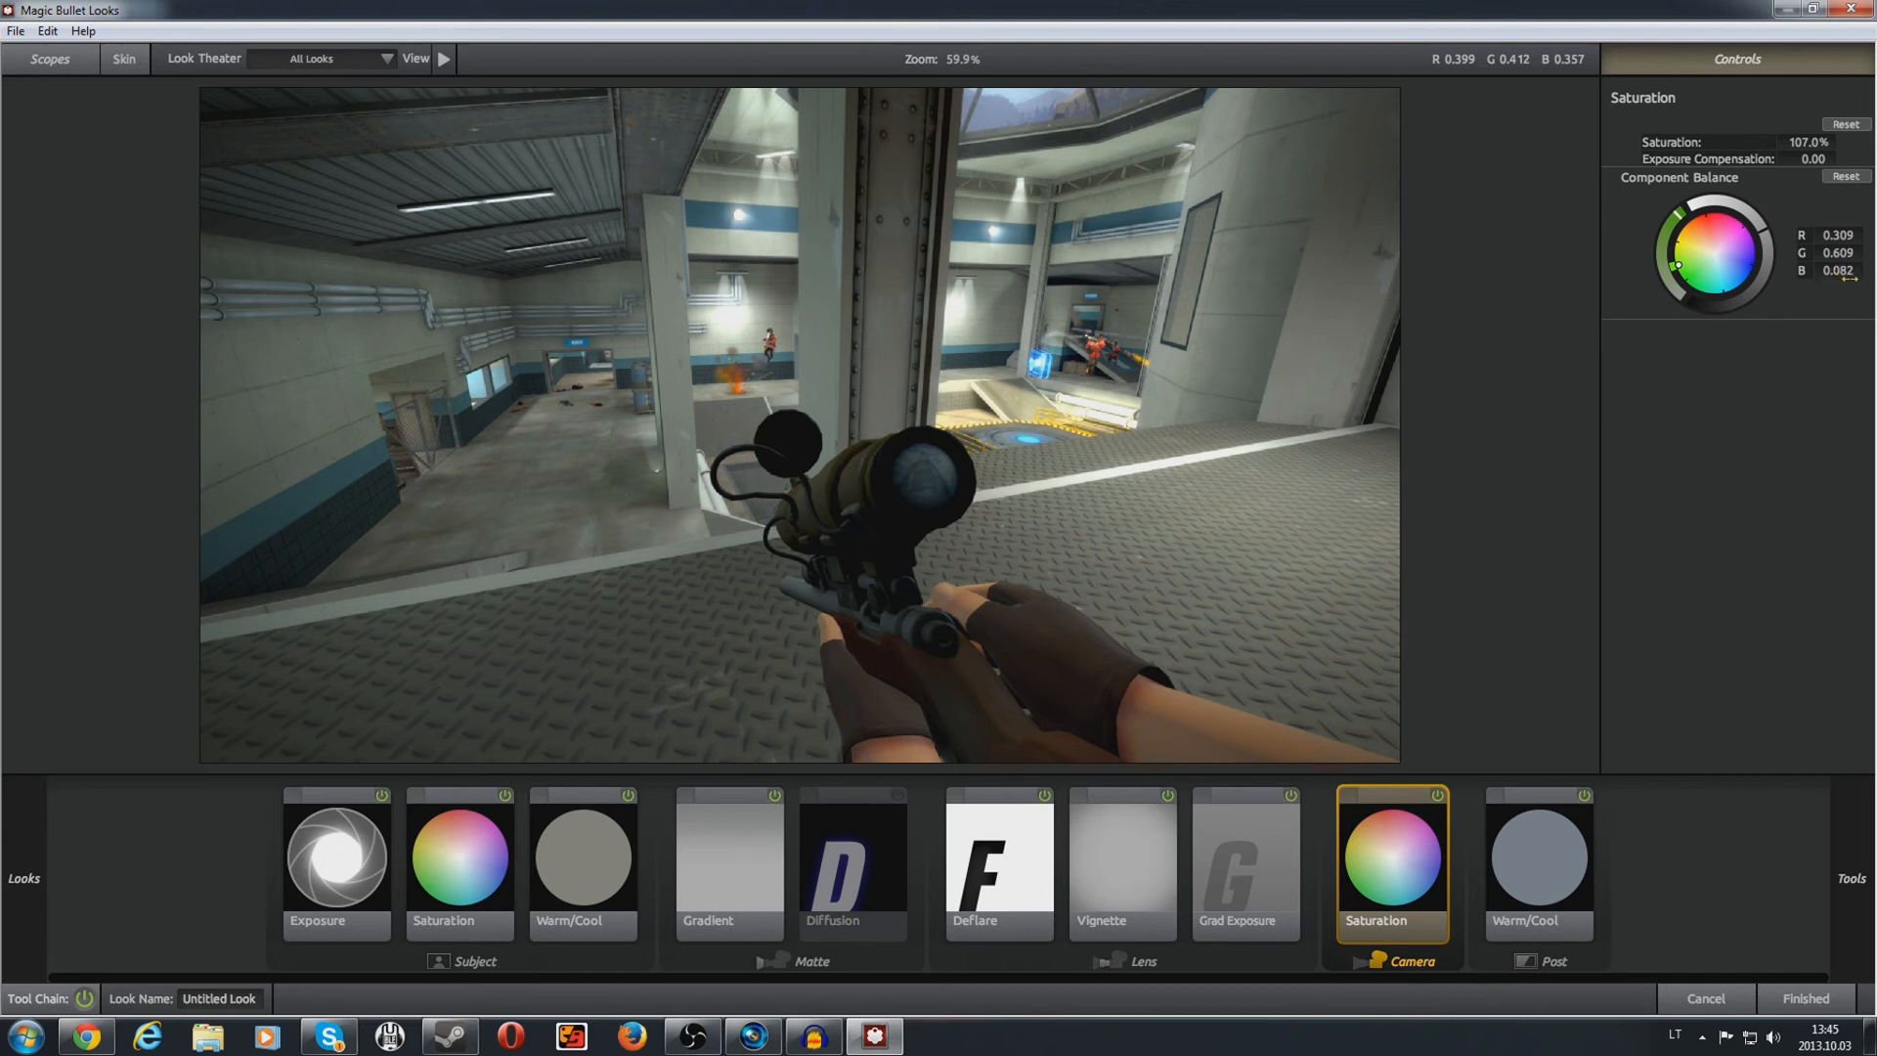
# Step: Toggle the Post group's Warm/Cool tool repeatedly to compare the image's color temperature, leaving it enabled
pyautogui.click(1539, 865)
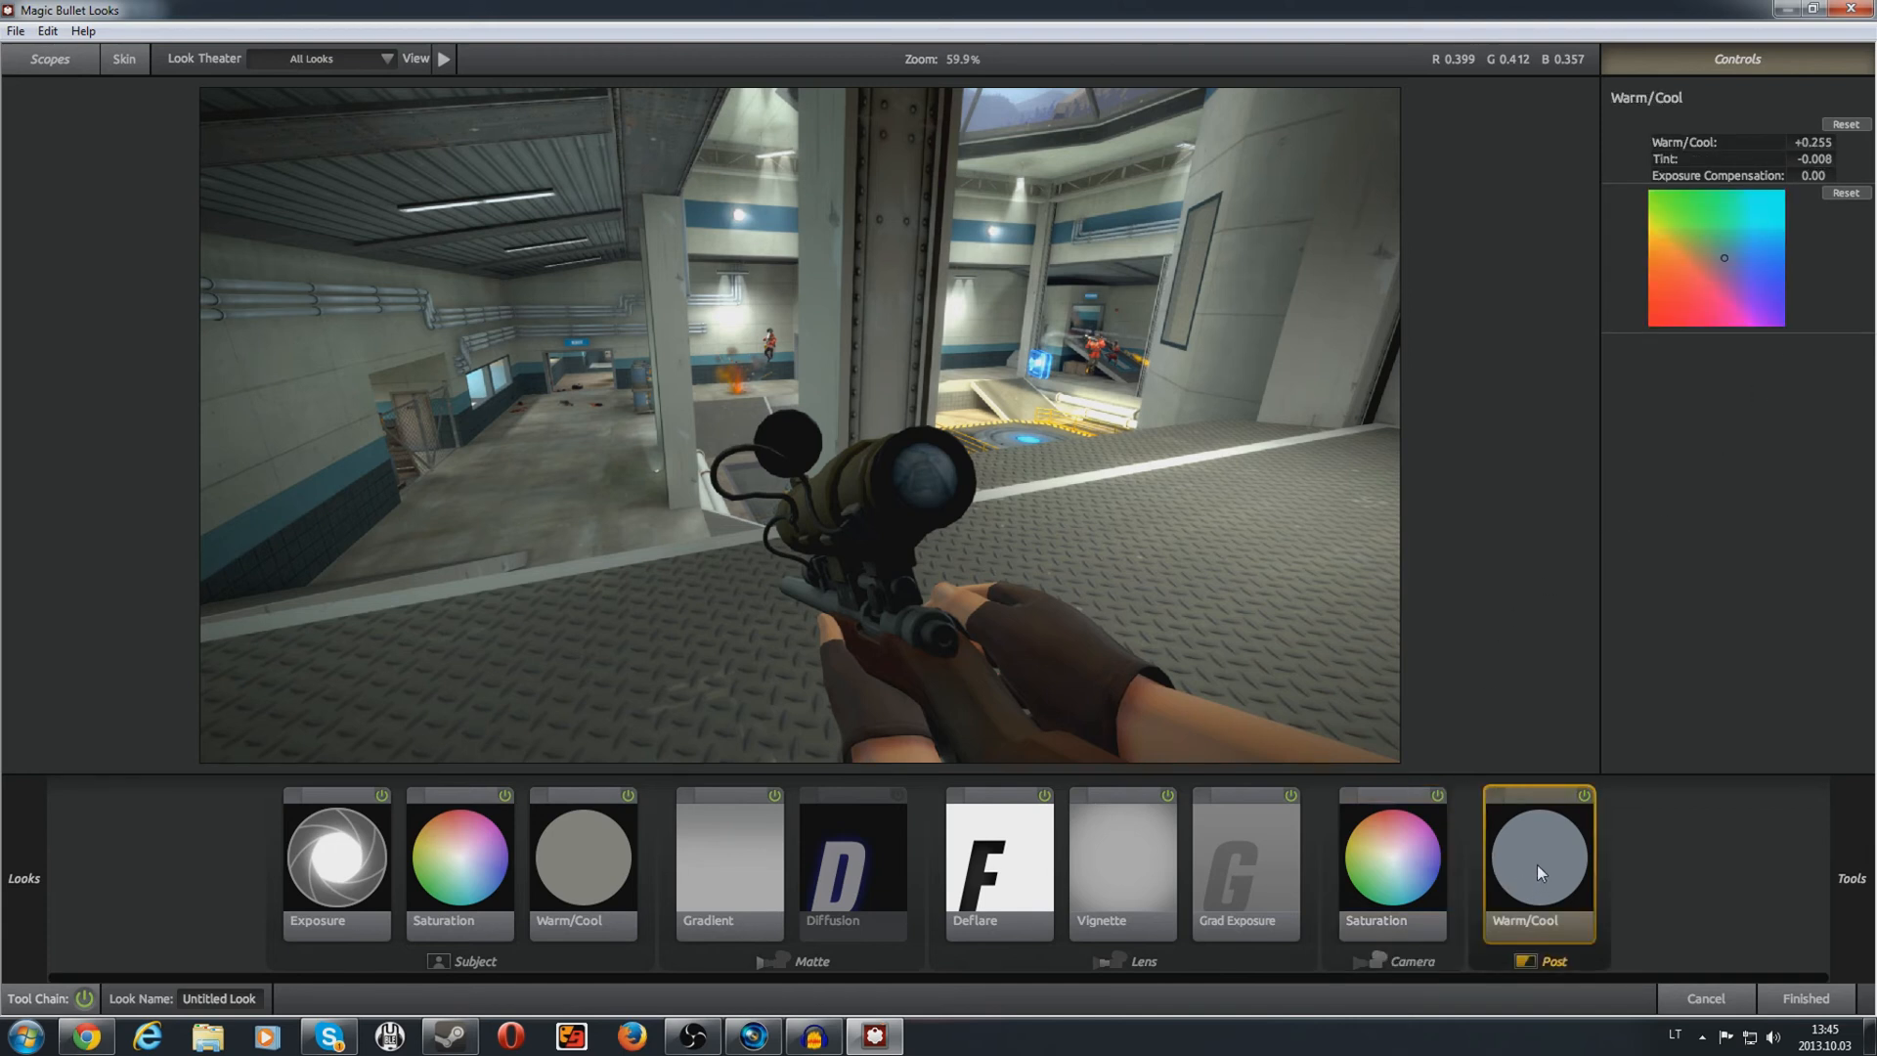
pyautogui.click(1584, 795)
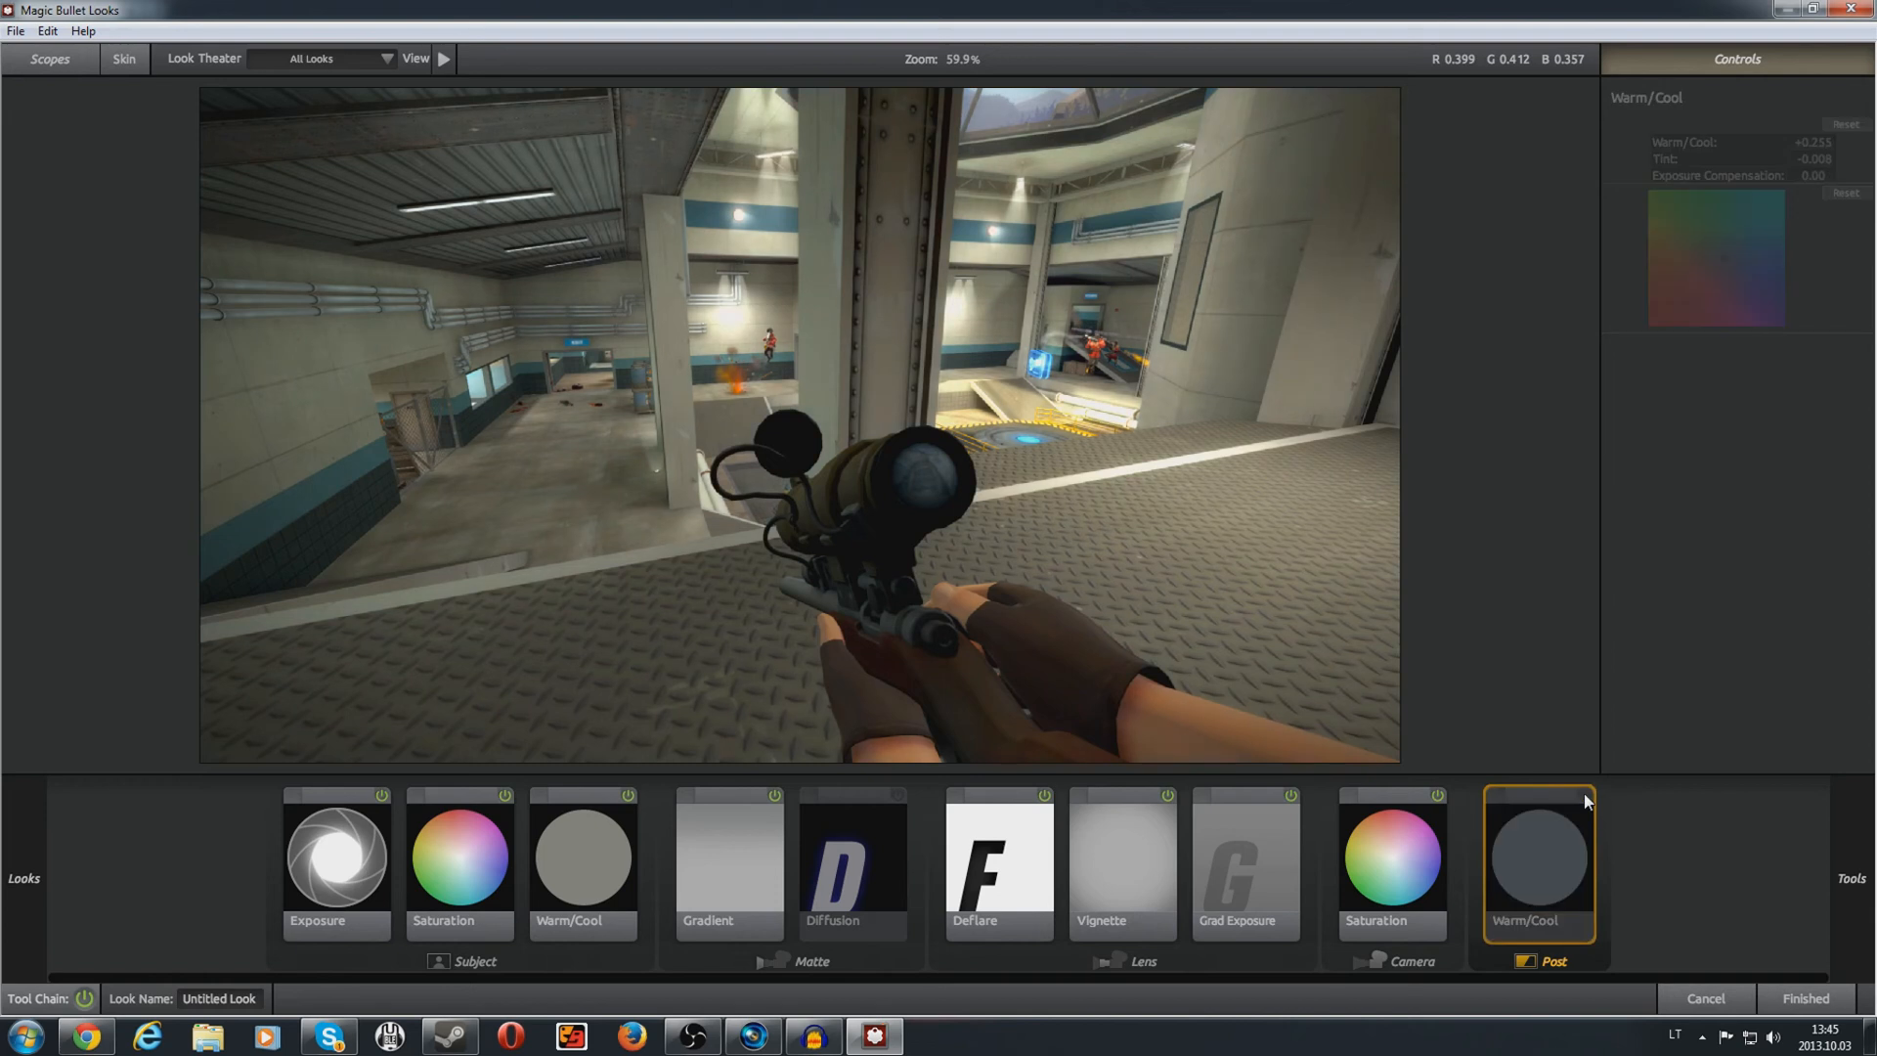
pyautogui.click(1584, 795)
pyautogui.click(1584, 795)
pyautogui.click(1584, 795)
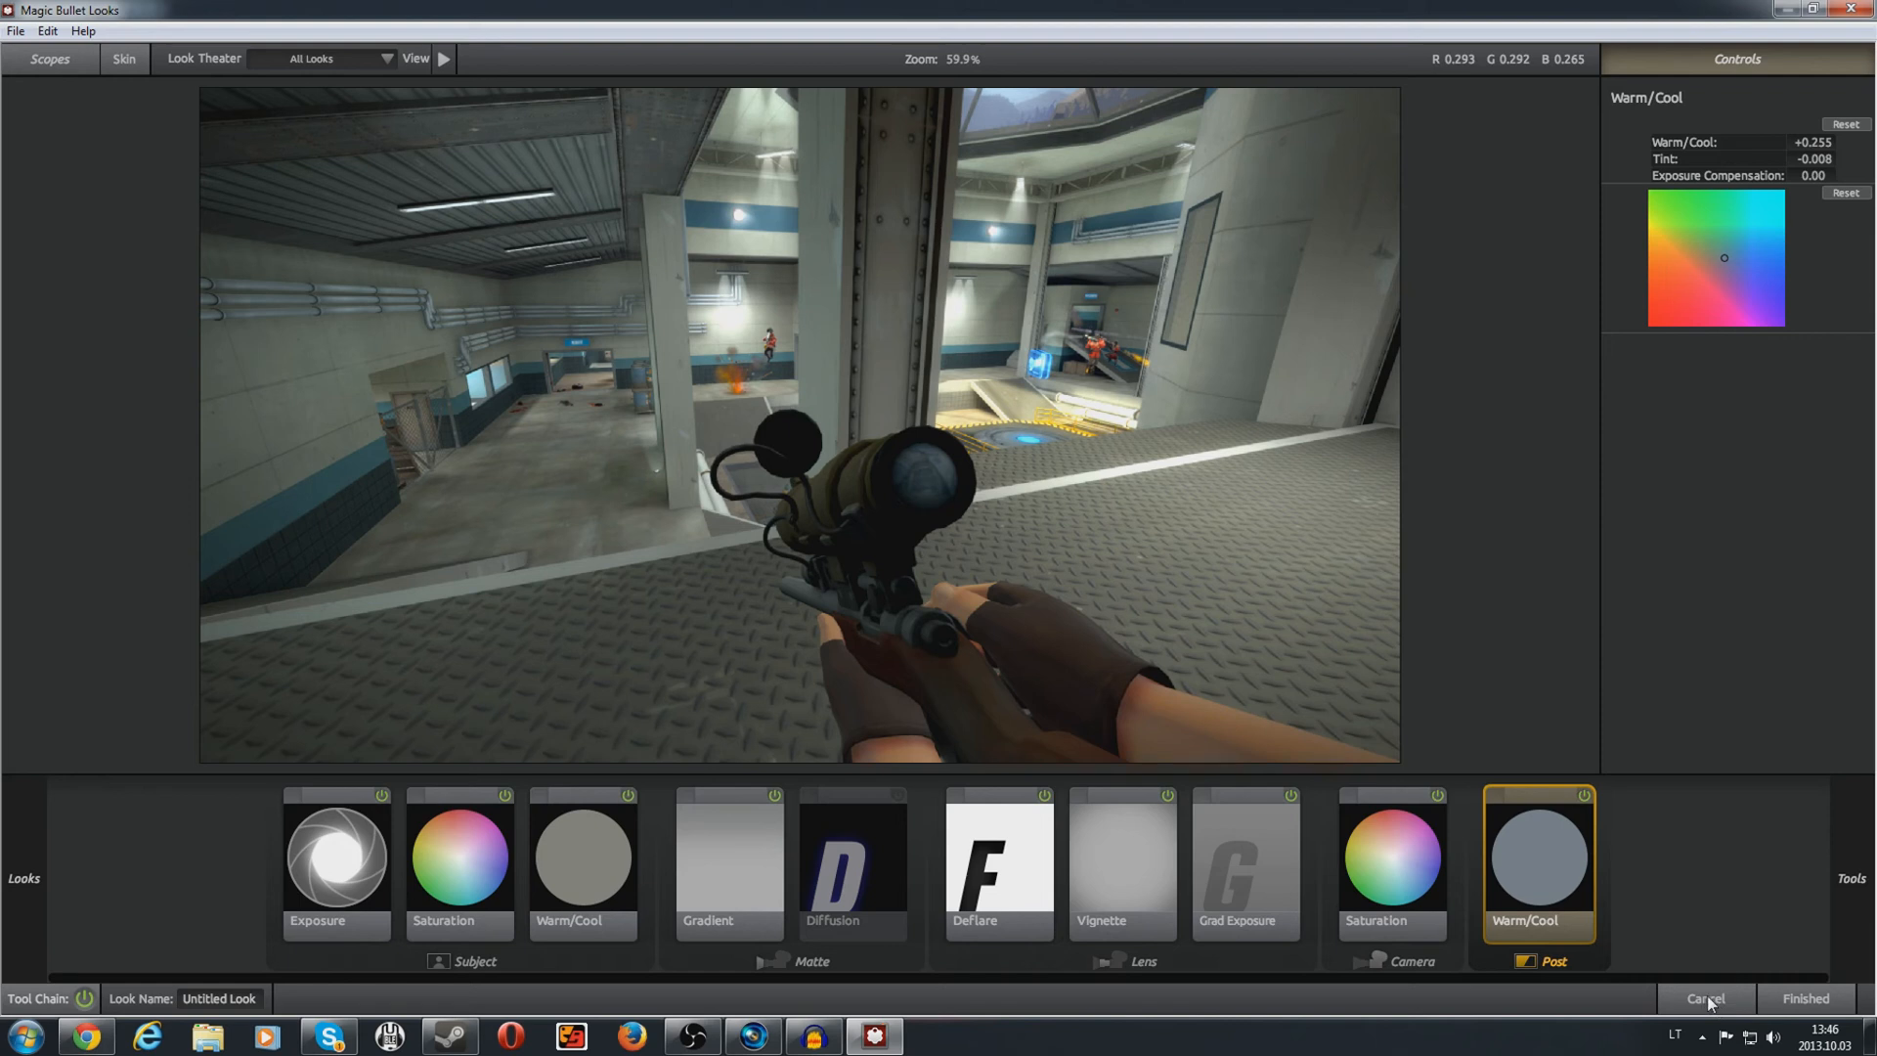
# Step: Cancel out of the look editor, remove the Magic Bullet Looks effect from the clip and close its effects window
pyautogui.moveTo(9, 464)
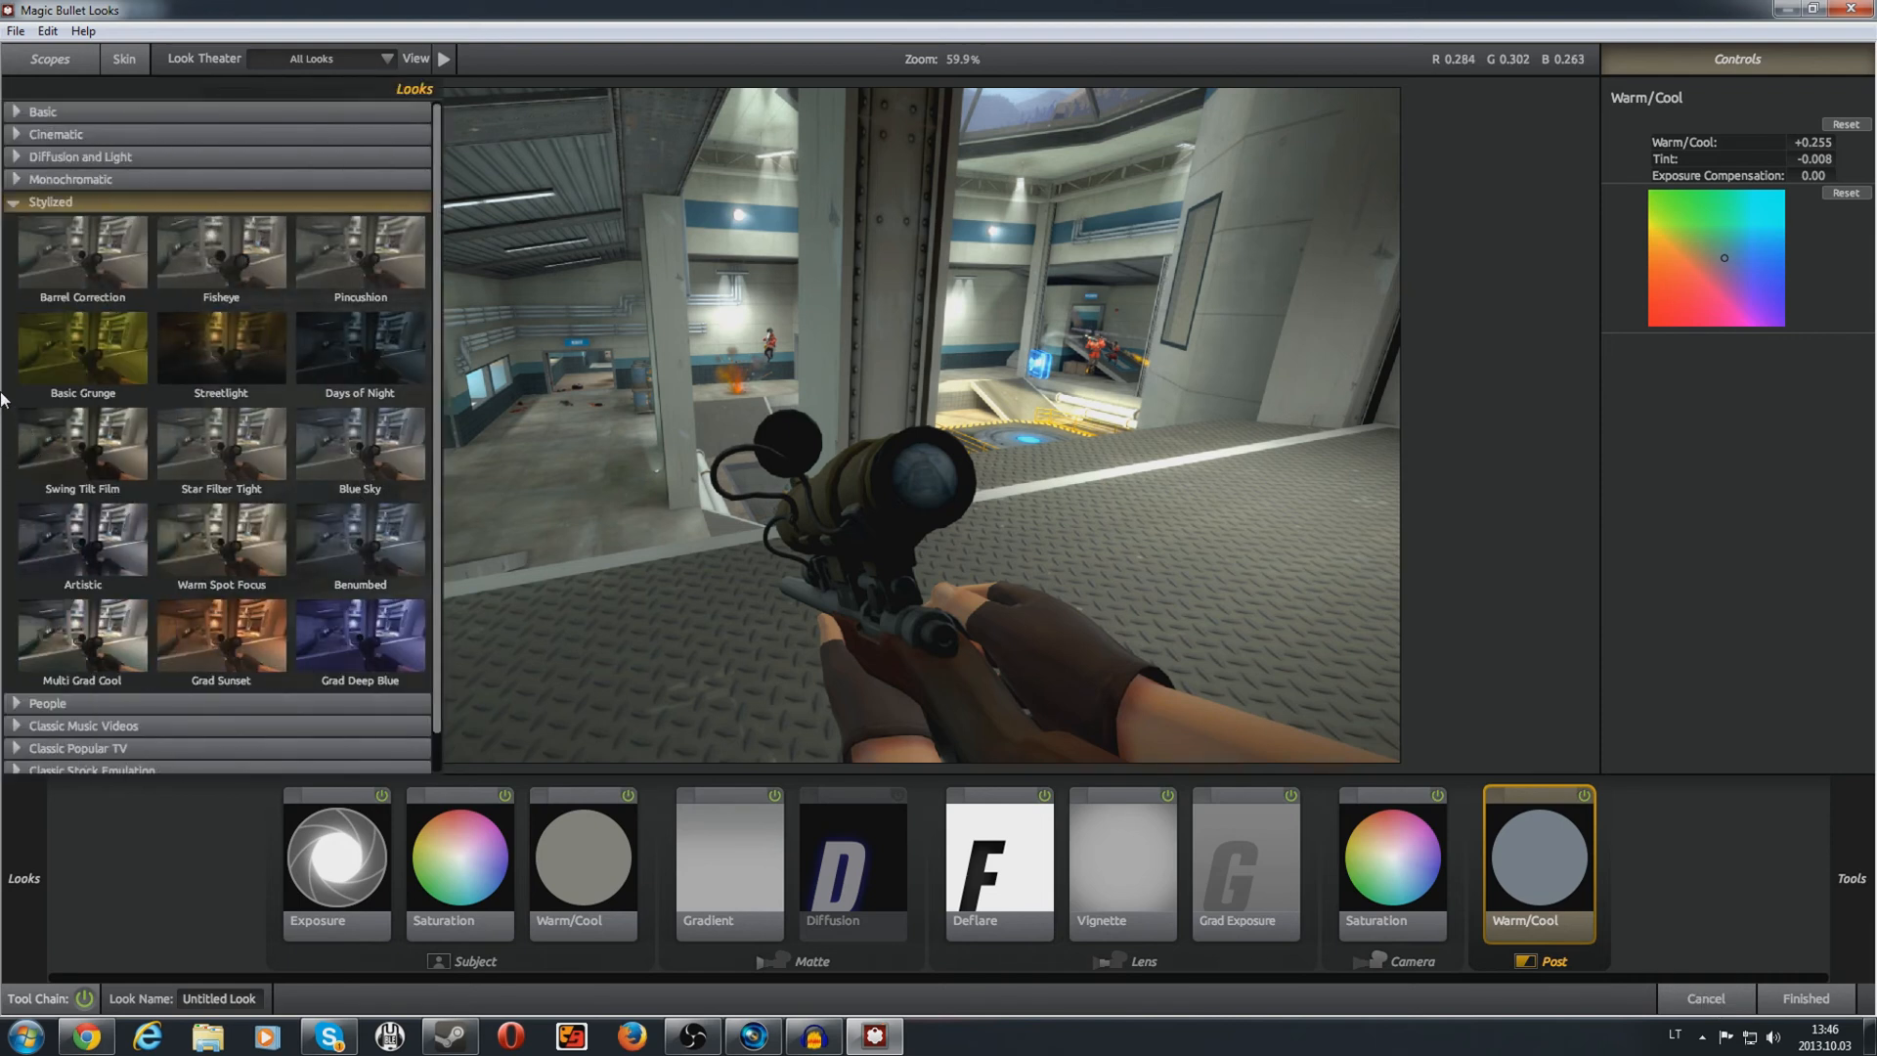
pyautogui.click(1717, 1002)
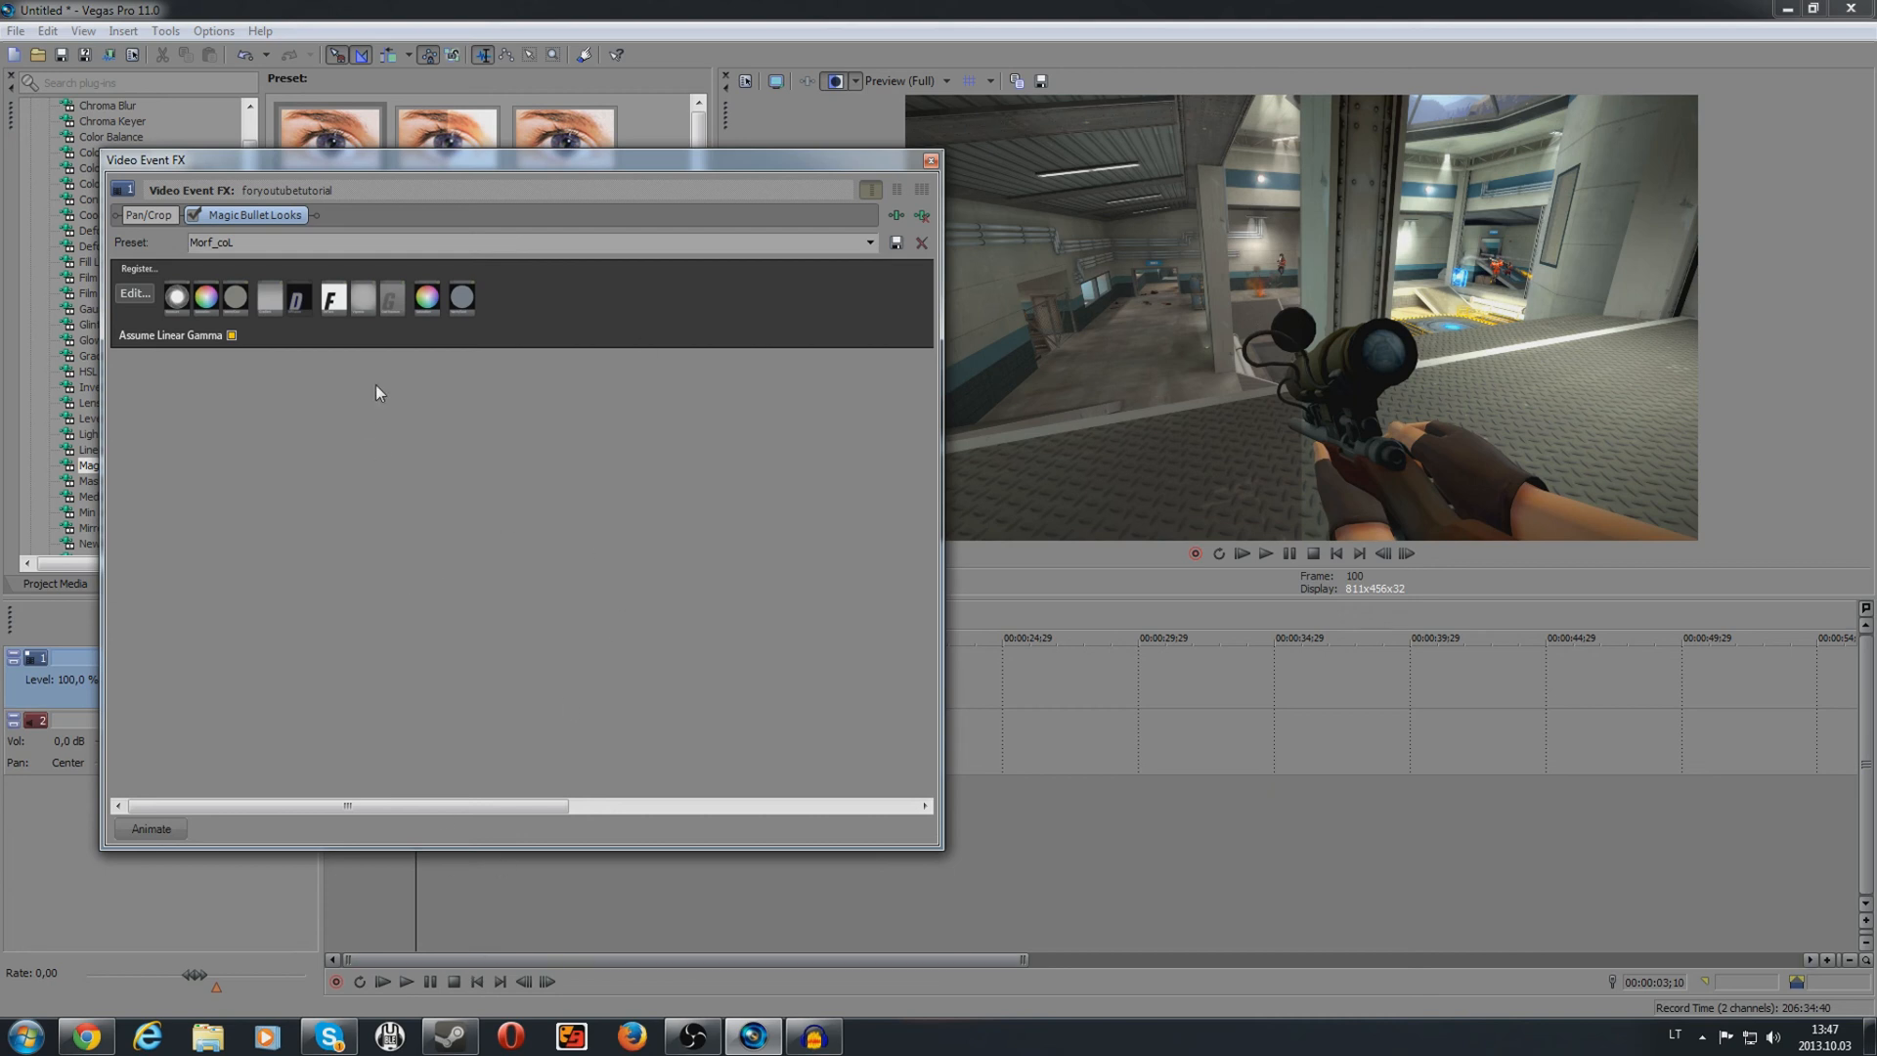
pyautogui.click(923, 214)
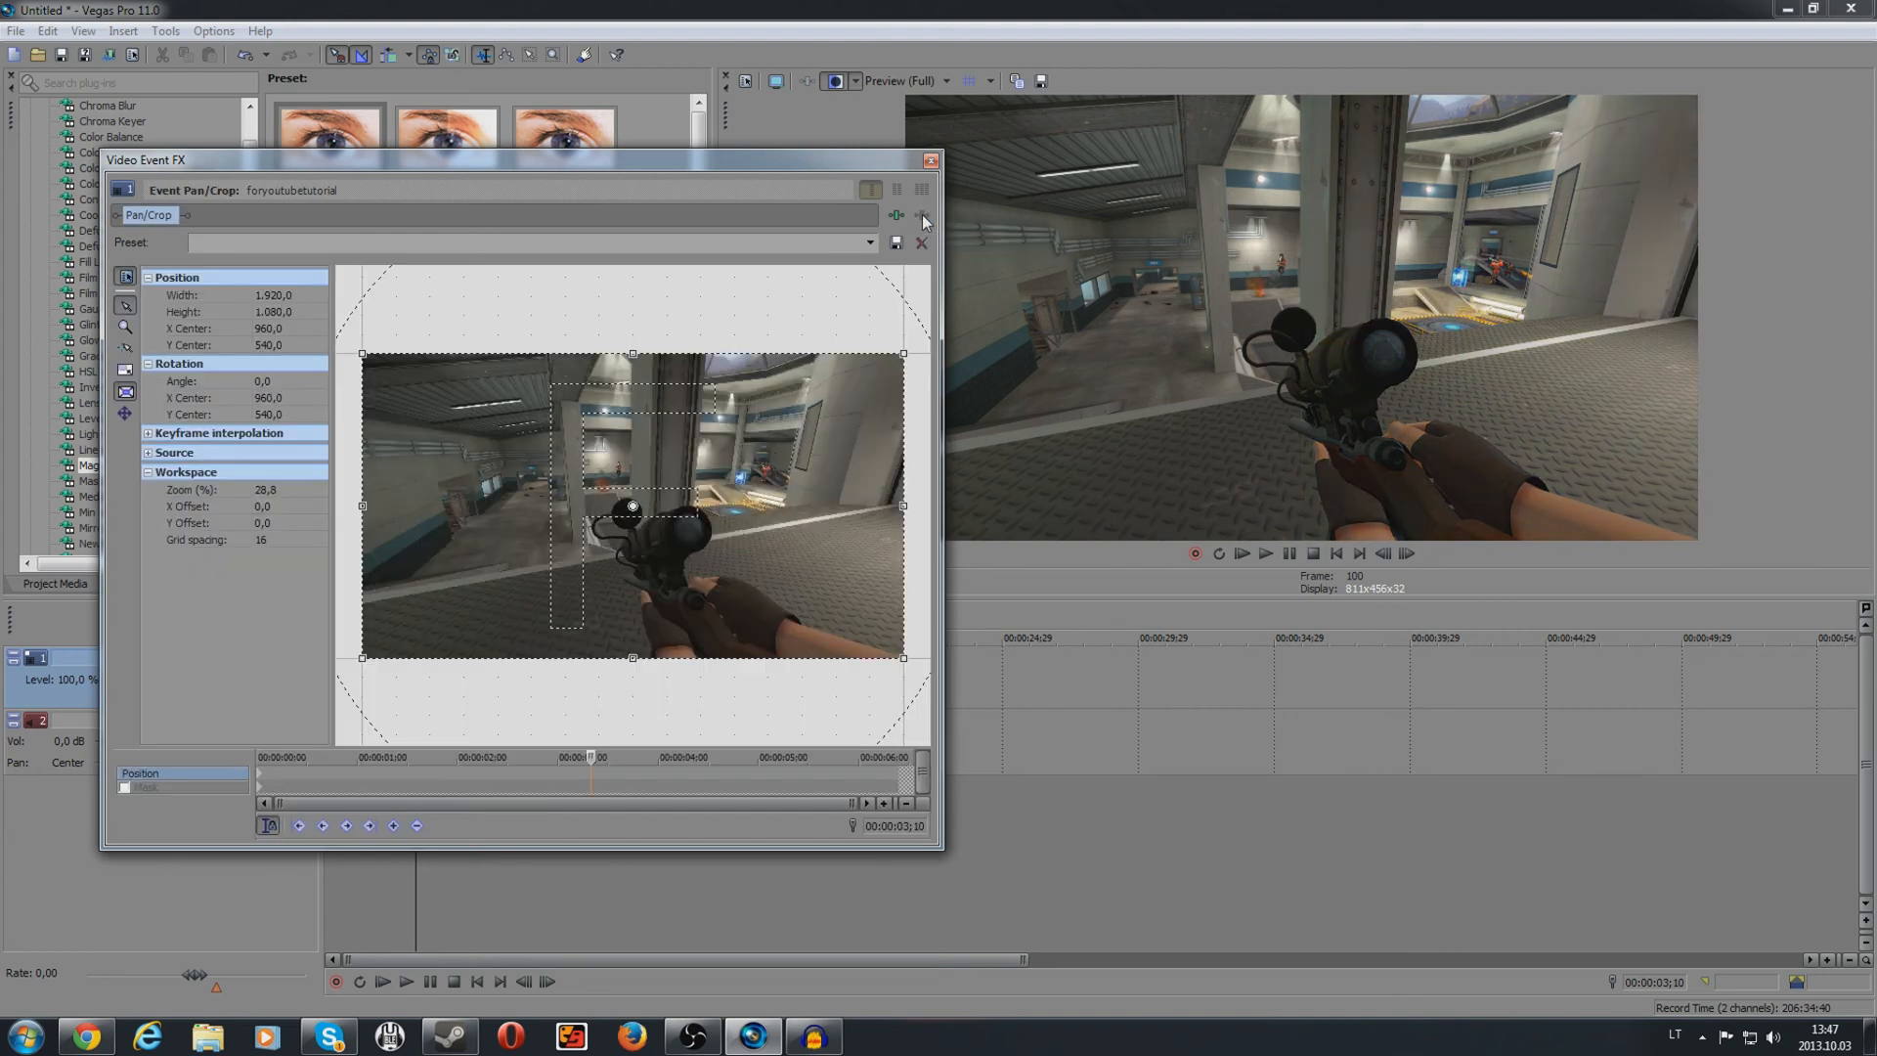
pyautogui.click(930, 160)
# Step: Apply a default Magic Bullet Looks effect to the timeline clip and open its look editor
pyautogui.moveTo(363, 154); pyautogui.dragTo(396, 685)
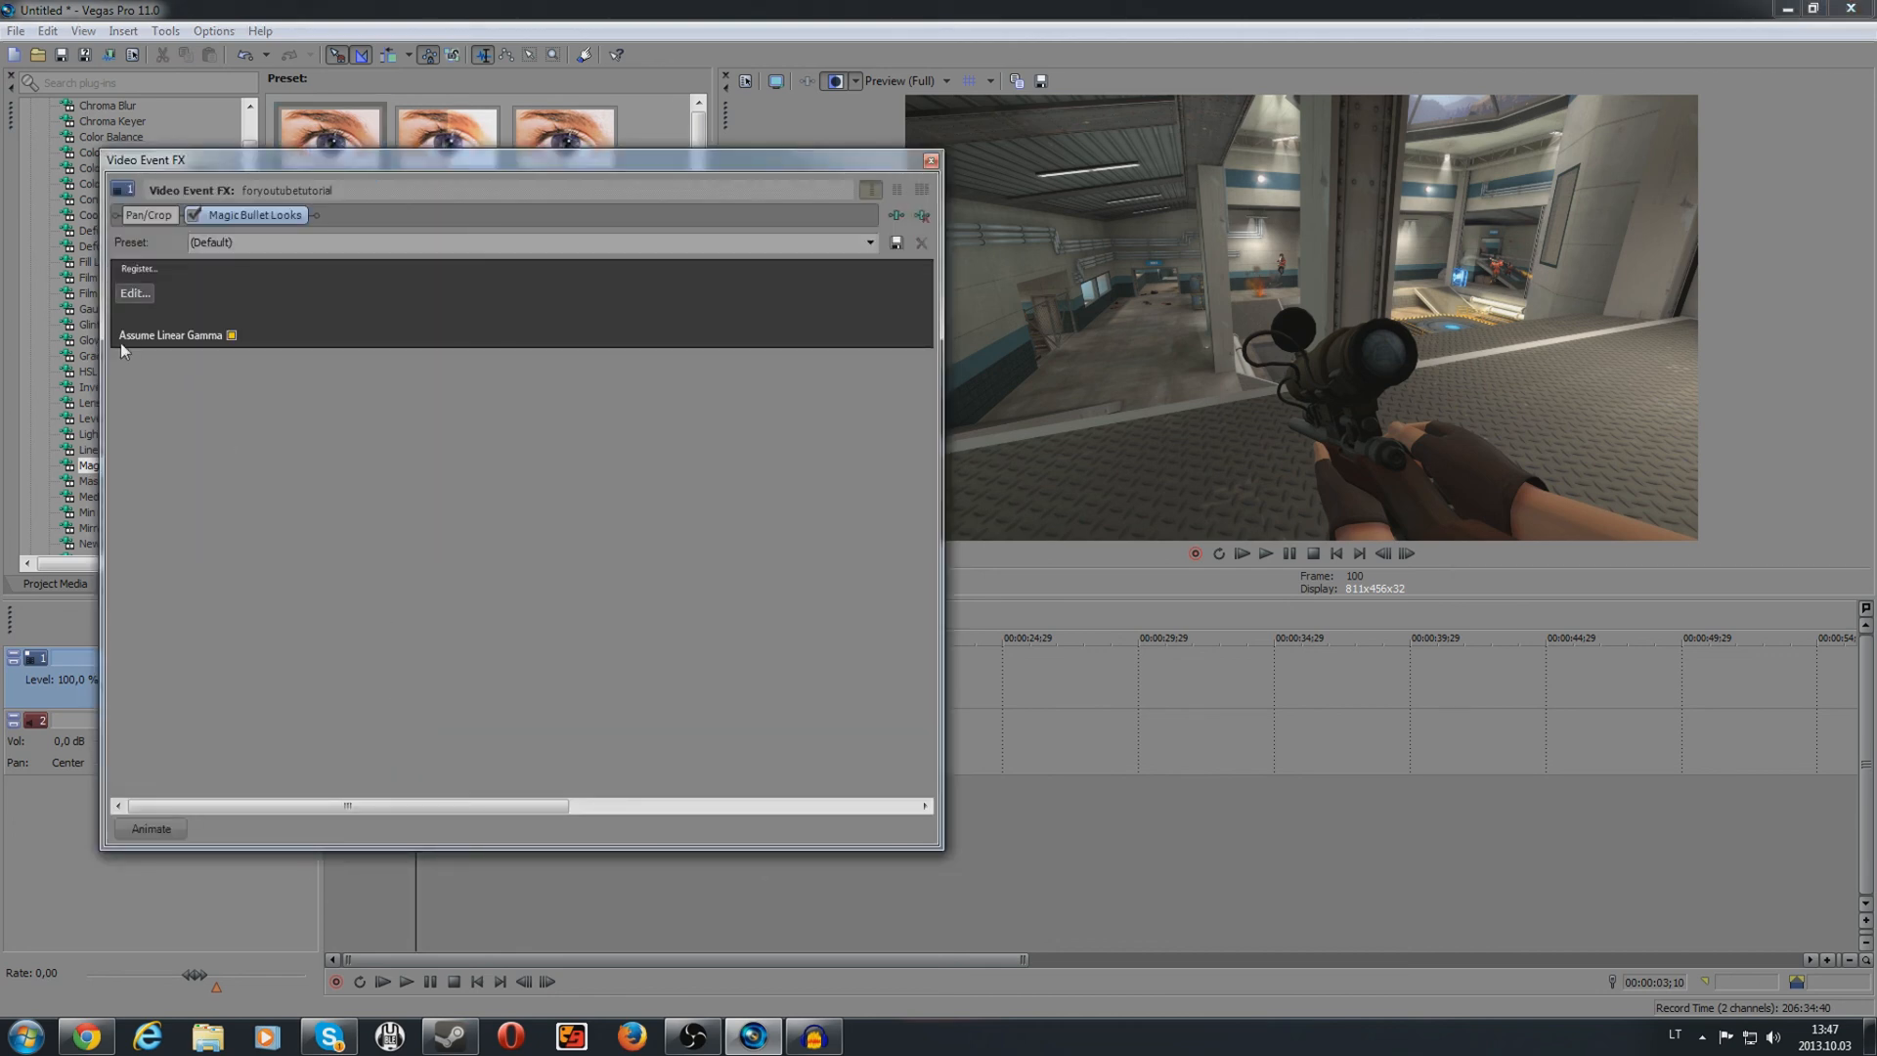
pyautogui.click(134, 294)
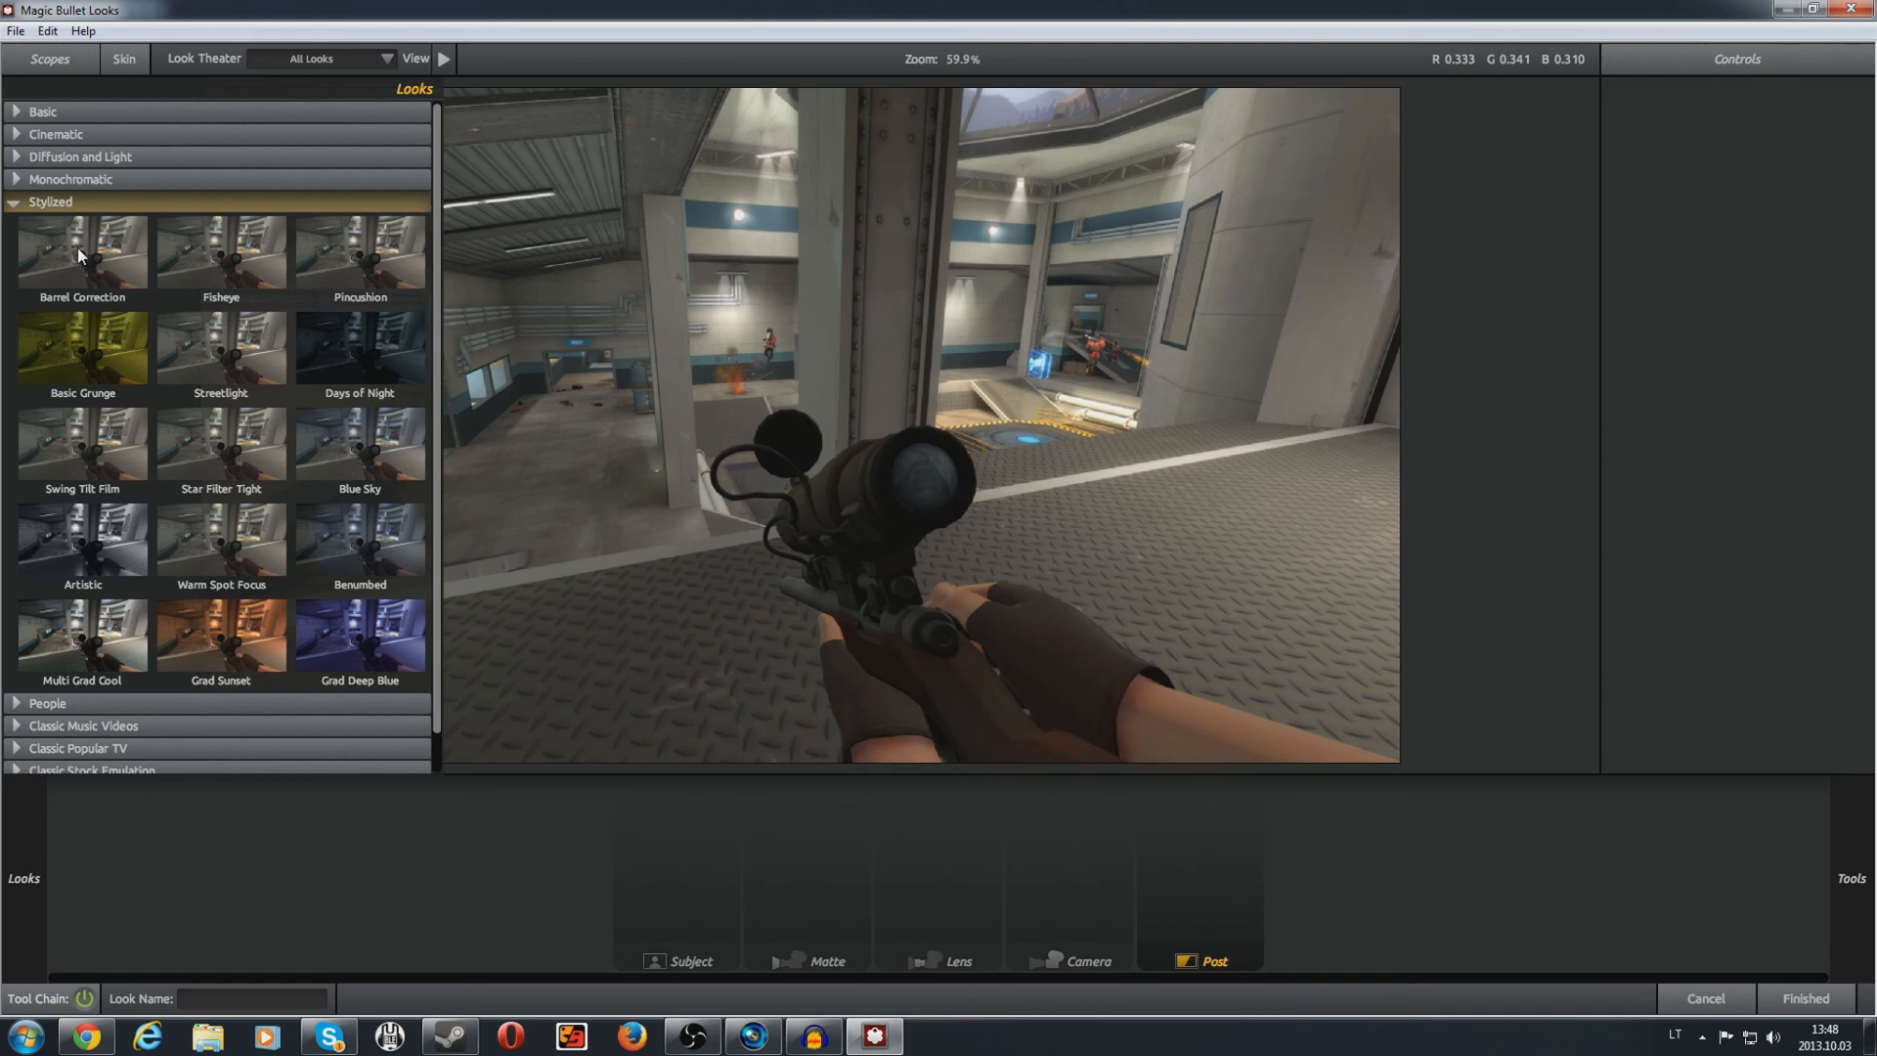
# Step: Try the stylized Fisheye, Pincushion and Blue Sky looks in turn, ending with Swing Tilt Film
pyautogui.click(192, 256)
pyautogui.click(330, 254)
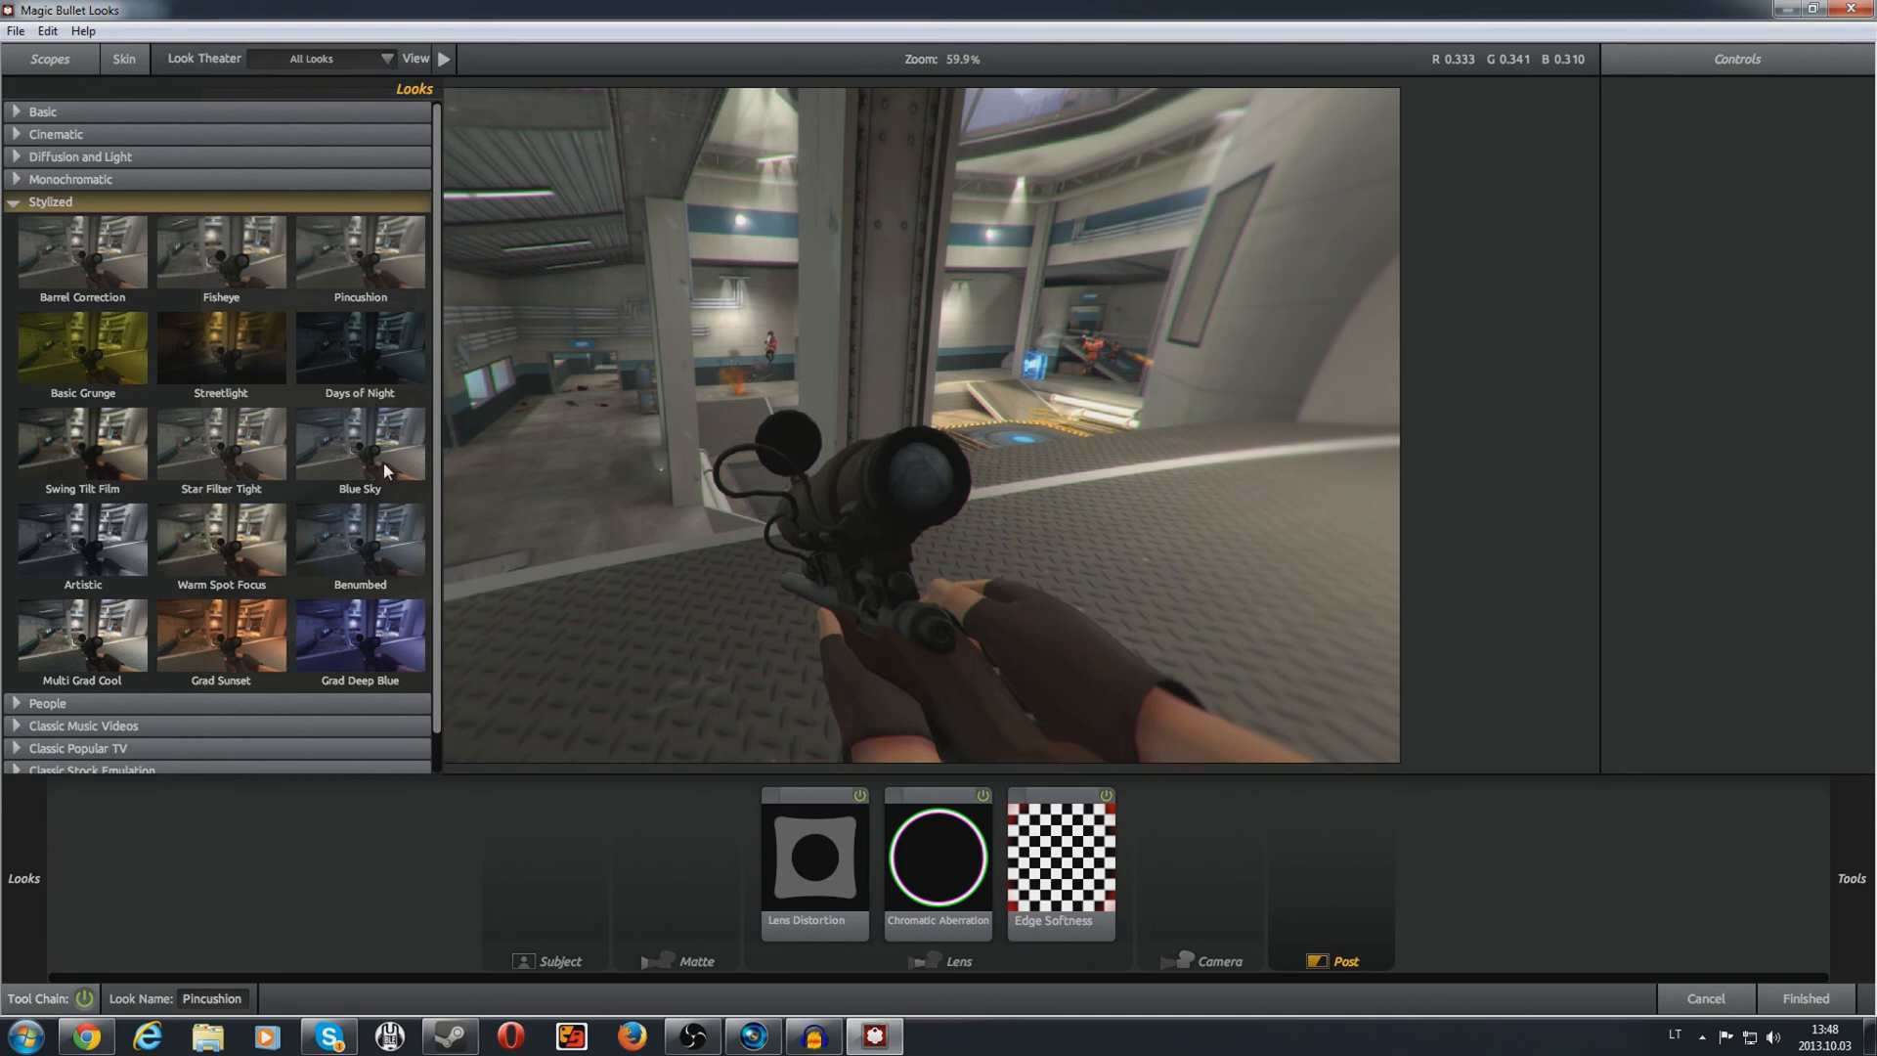
pyautogui.click(317, 435)
pyautogui.click(92, 438)
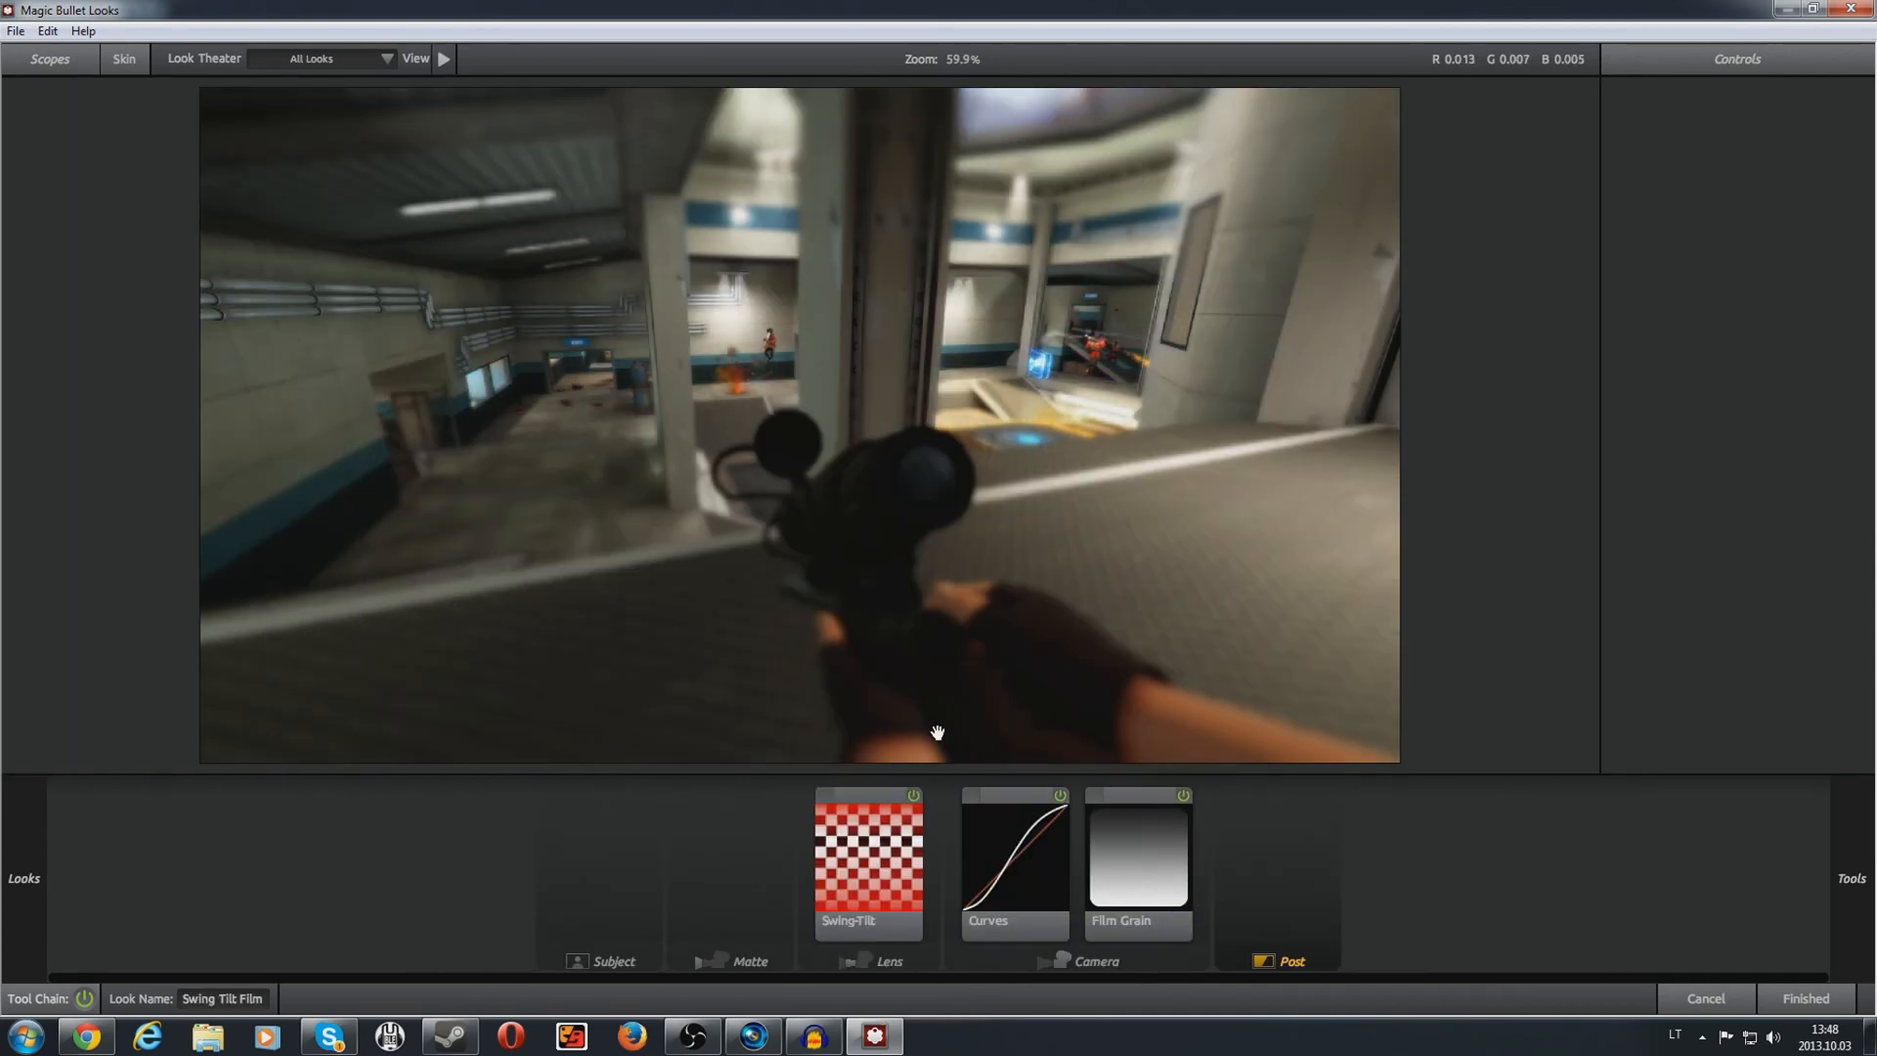
# Step: Disable the Swing-Tilt tool and toggle the Curves tool off and on to compare its effect
pyautogui.click(914, 795)
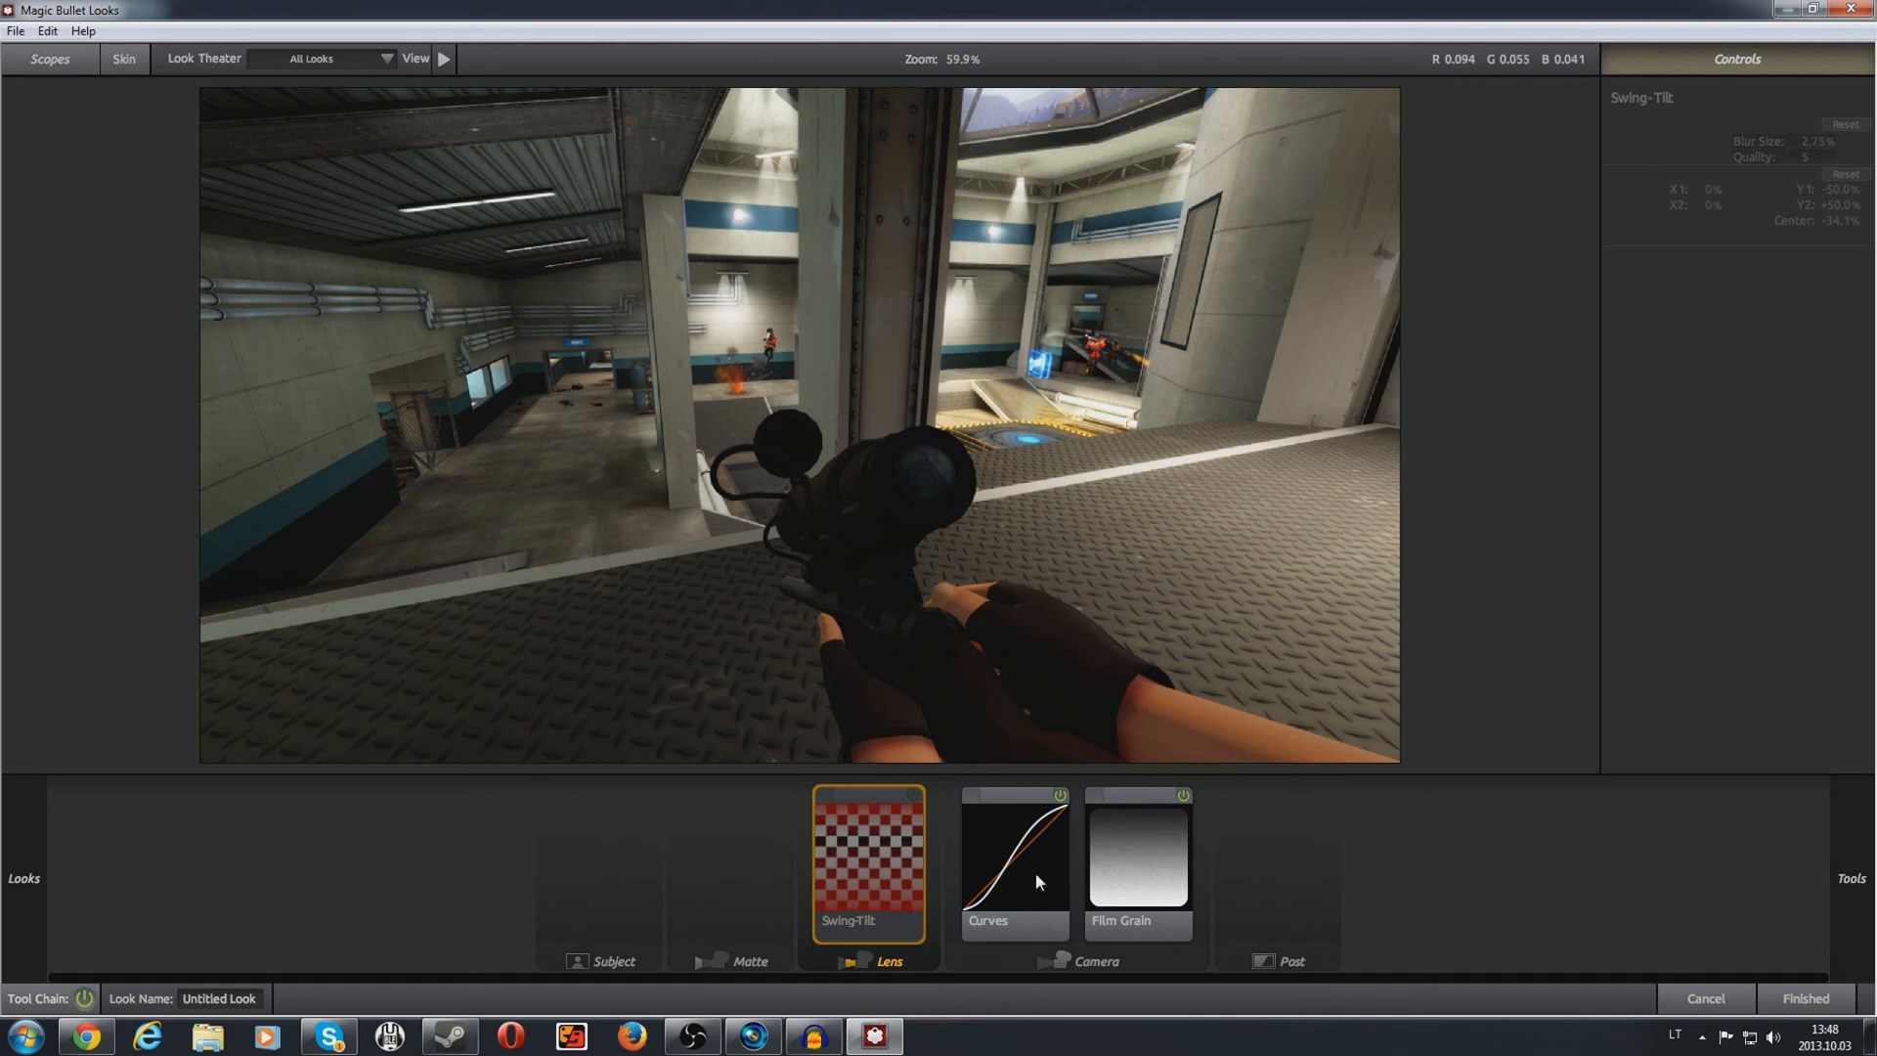
pyautogui.click(1066, 804)
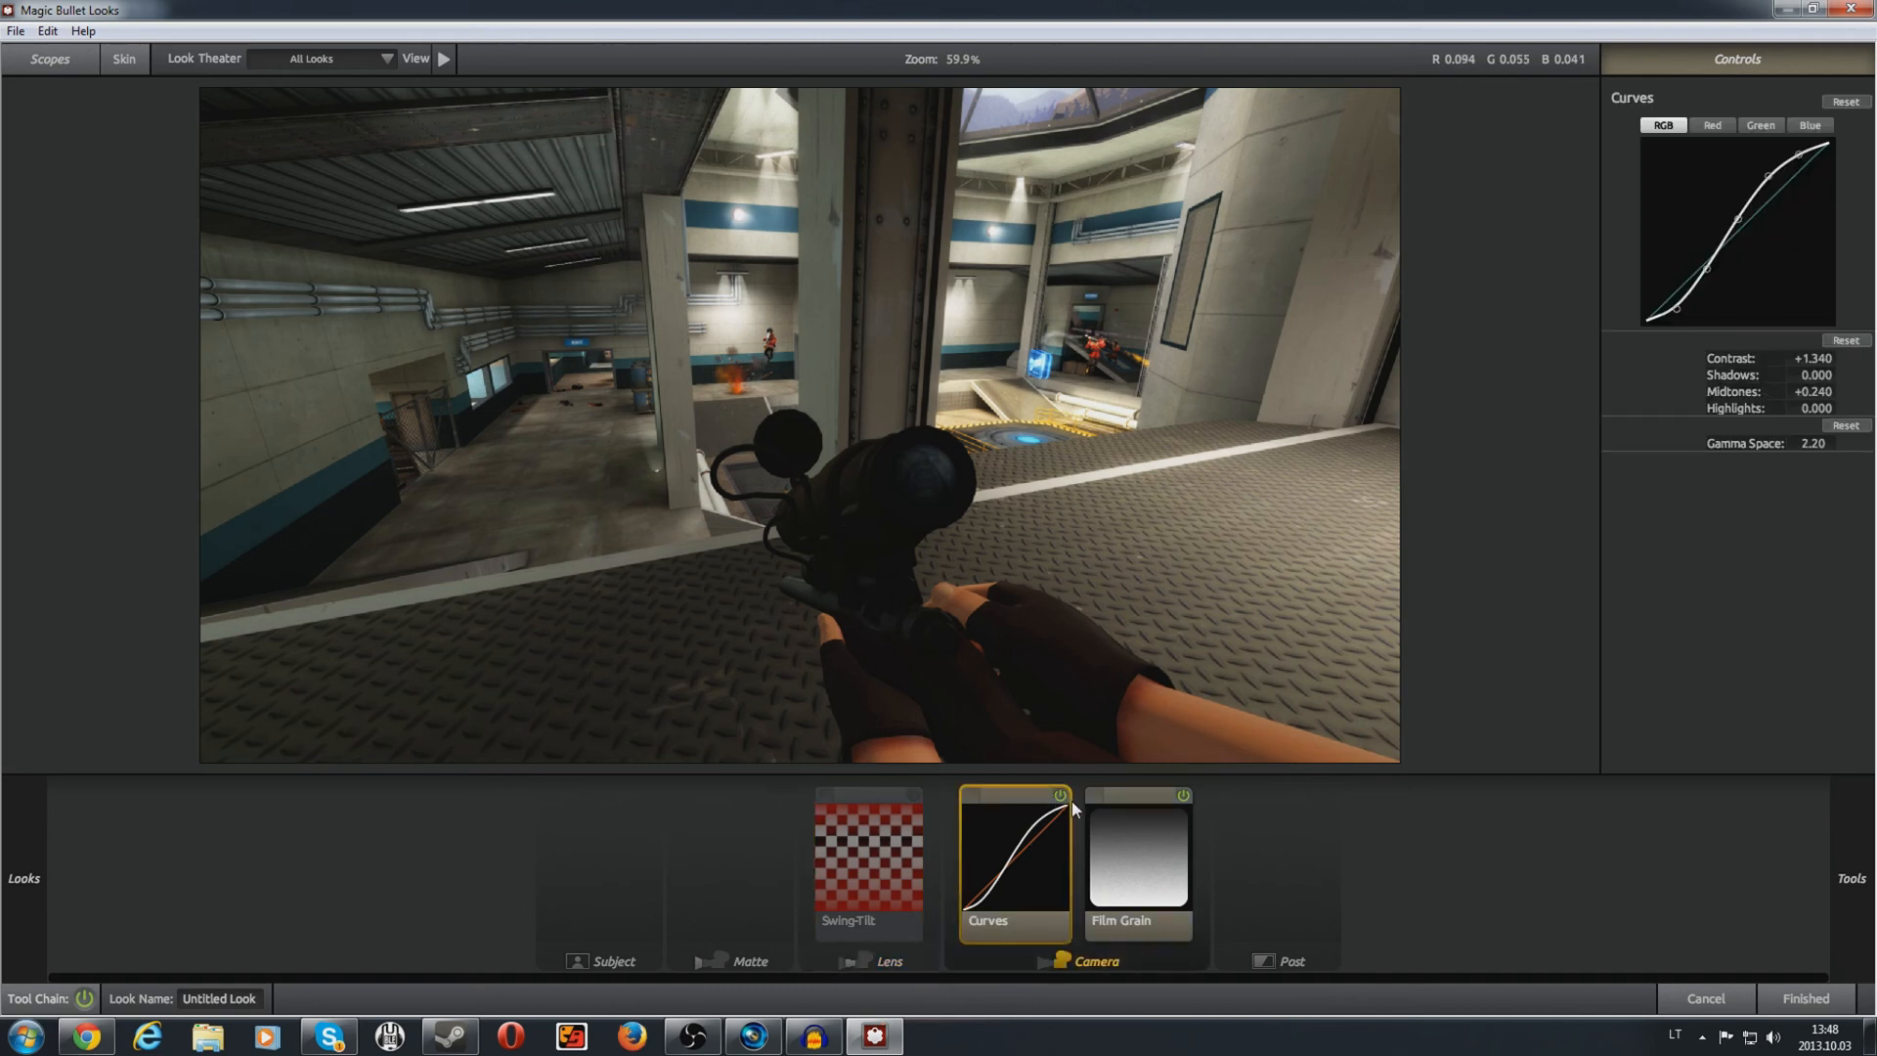
pyautogui.click(1061, 797)
pyautogui.click(1060, 797)
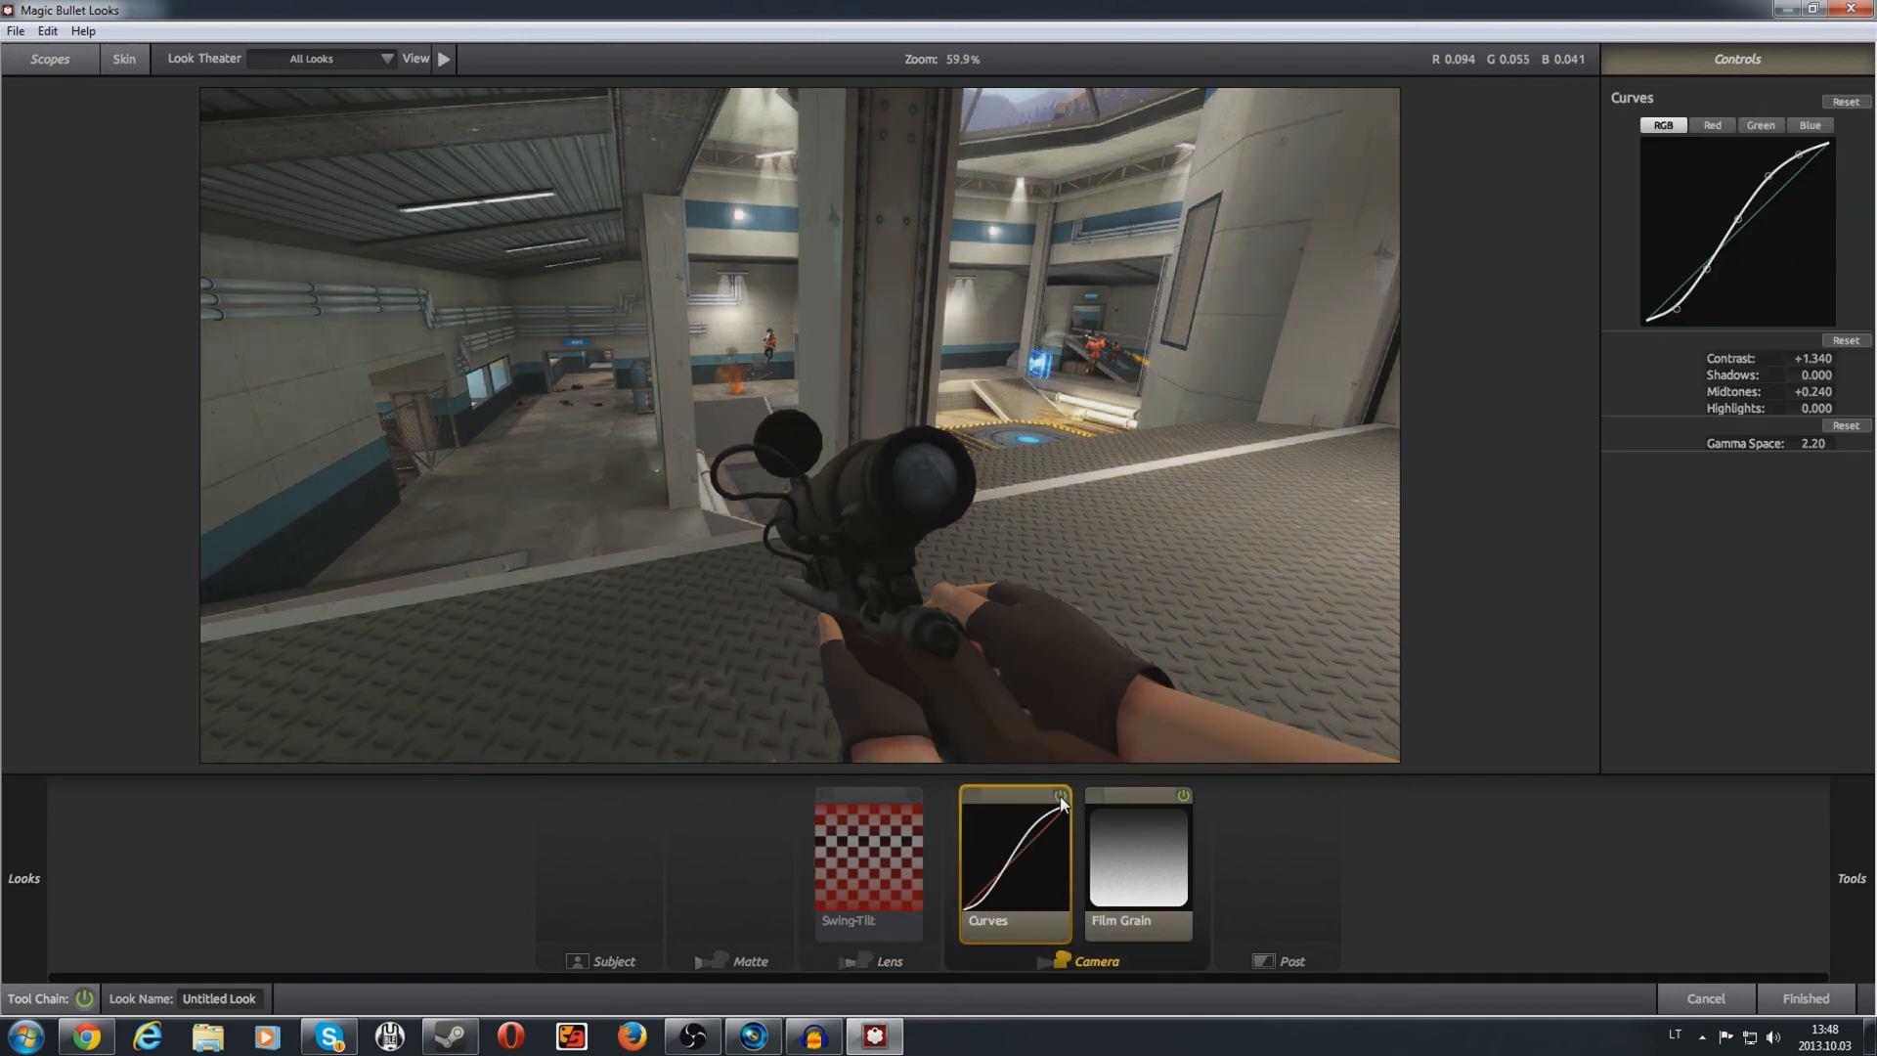
# Step: Toggle the Film Grain tool to compare the image, try a grain amount of 45%, and undo that change
pyautogui.click(1191, 794)
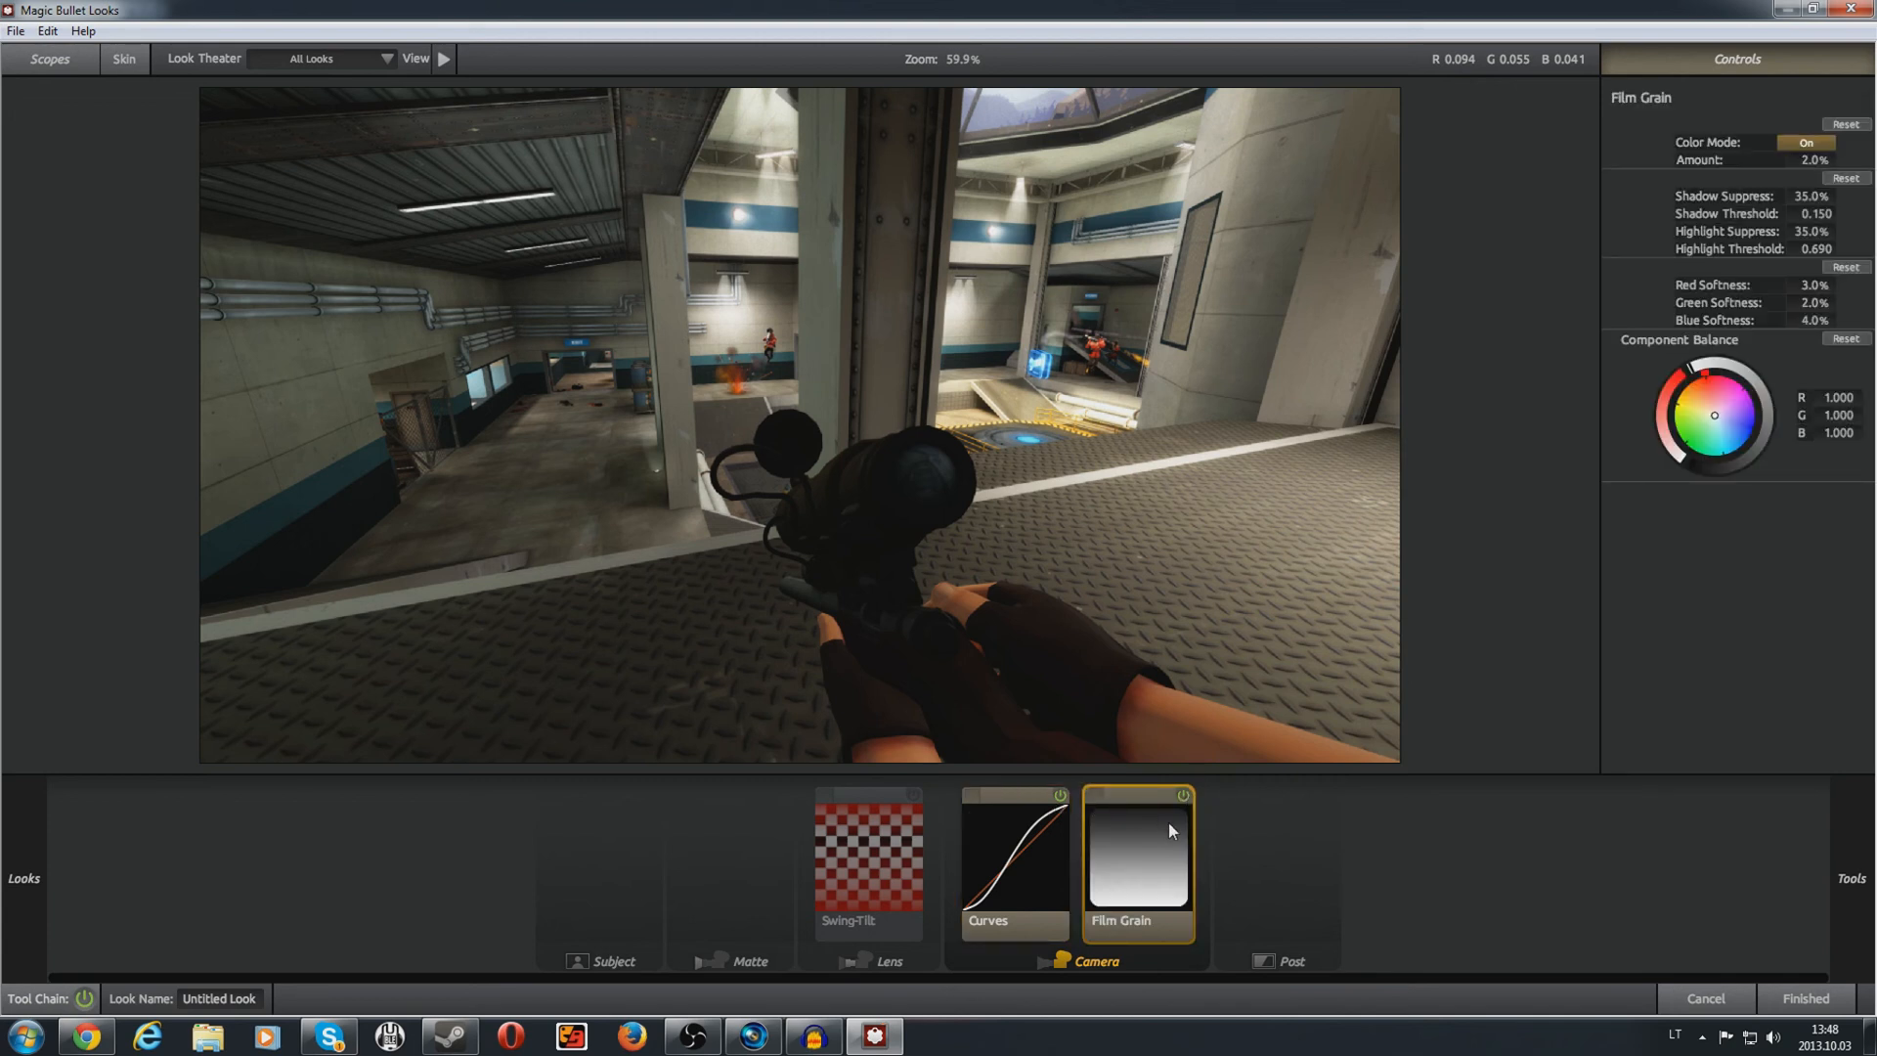
pyautogui.click(1183, 798)
pyautogui.click(1183, 797)
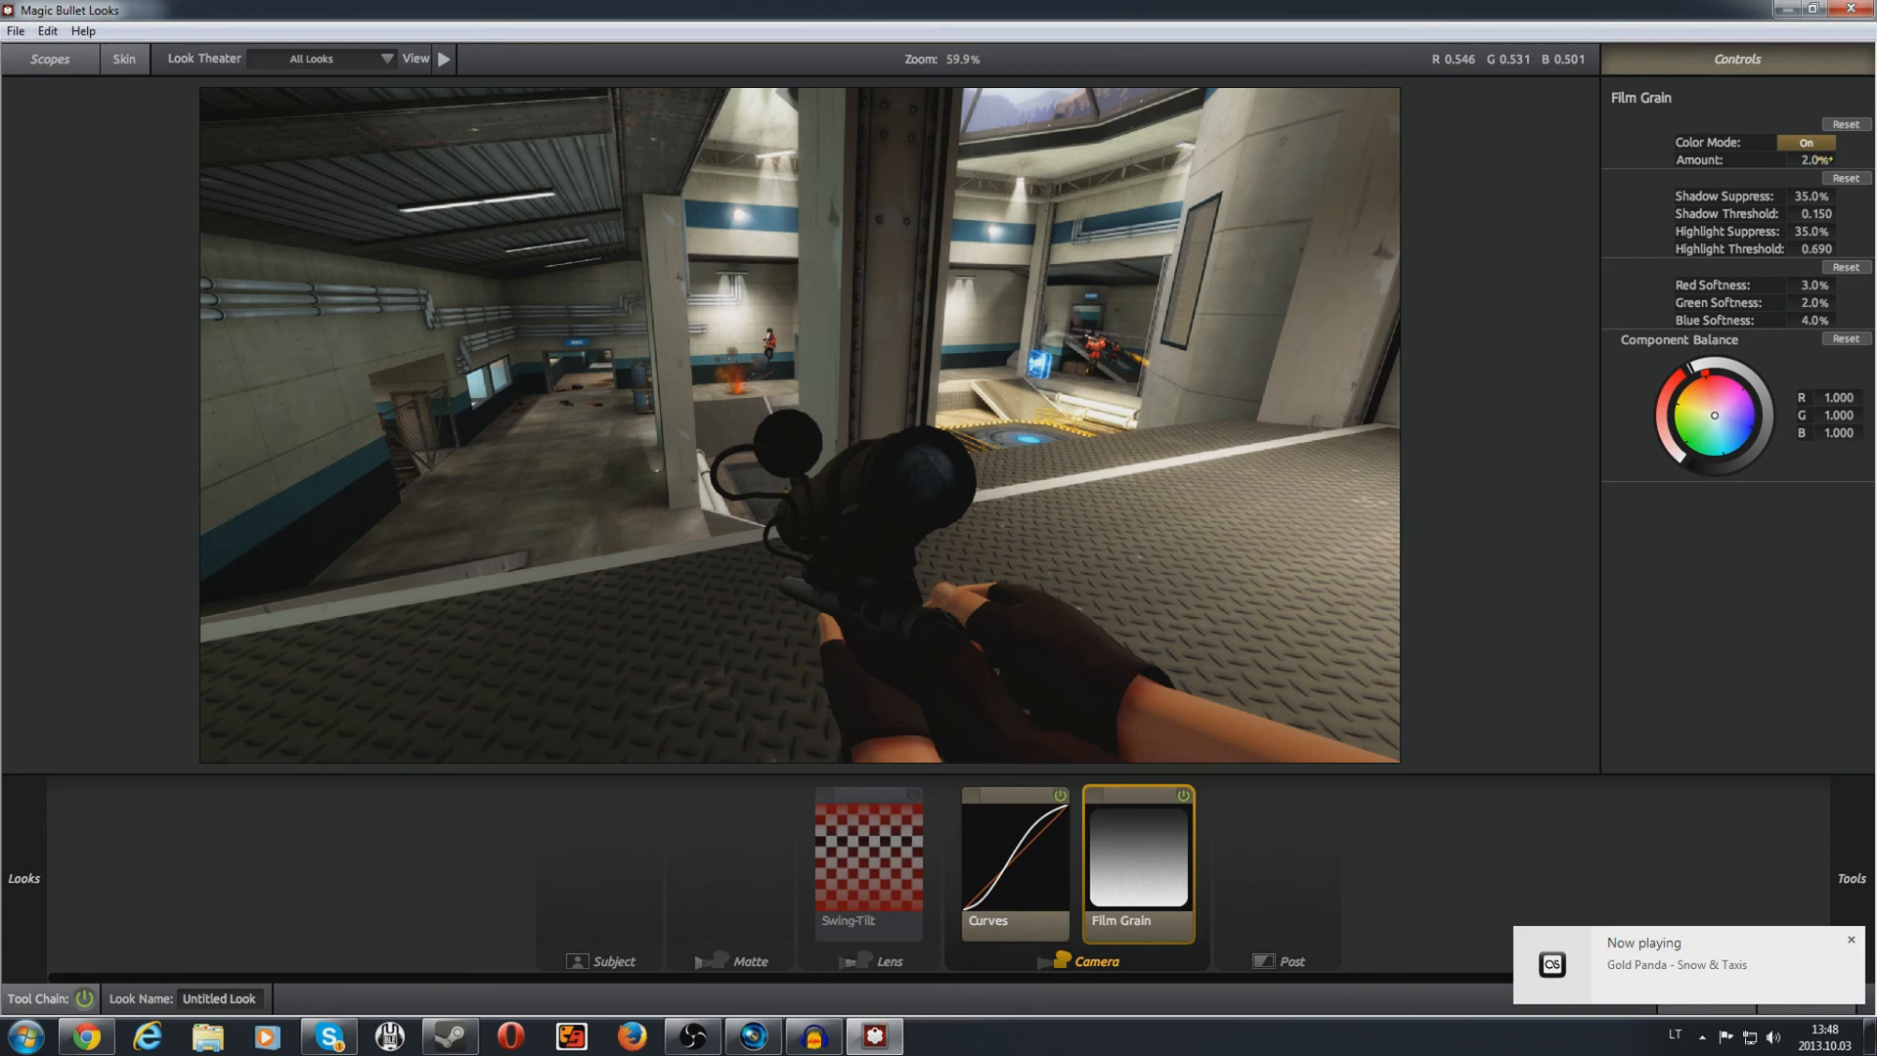
pyautogui.moveTo(1824, 159); pyautogui.dragTo(1867, 160)
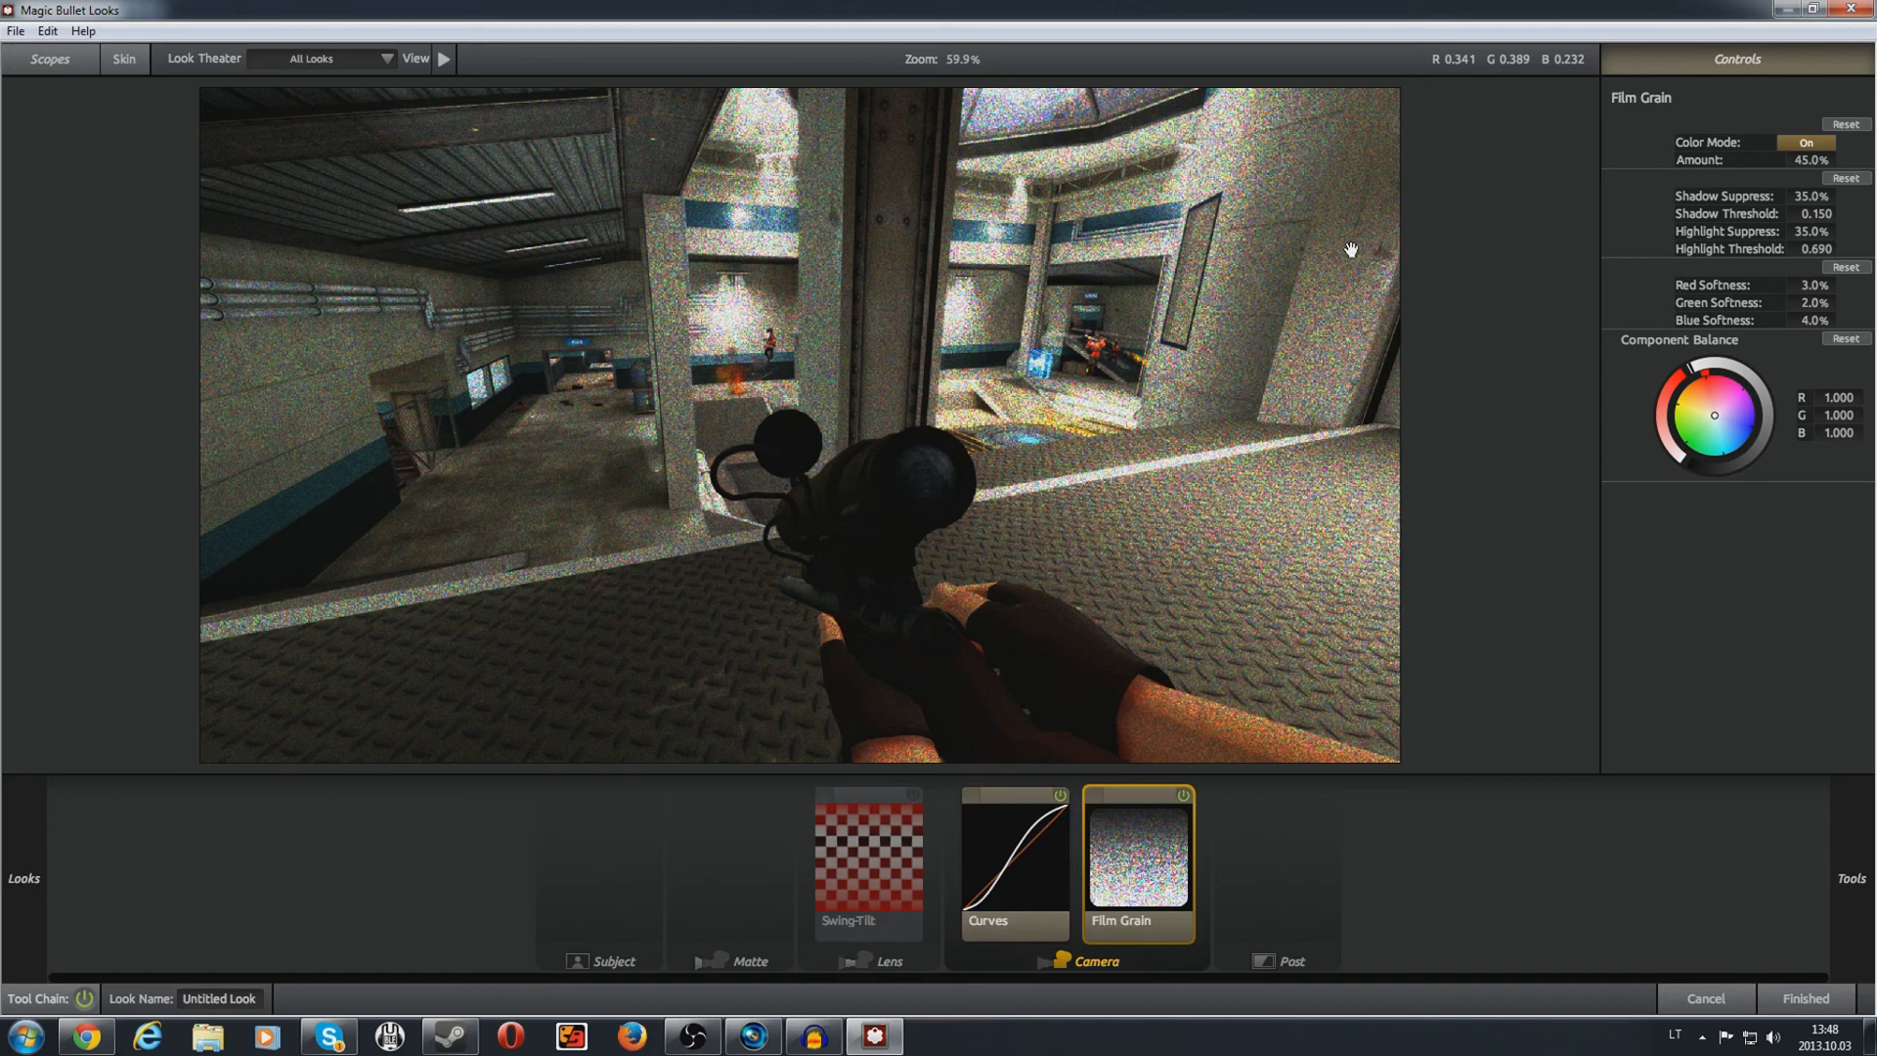
pyautogui.hotkey('ctrl', 'z')
# Step: Compare the image with the Curves tool off and on, and set the Curves contrast to +0.520
pyautogui.click(1000, 850)
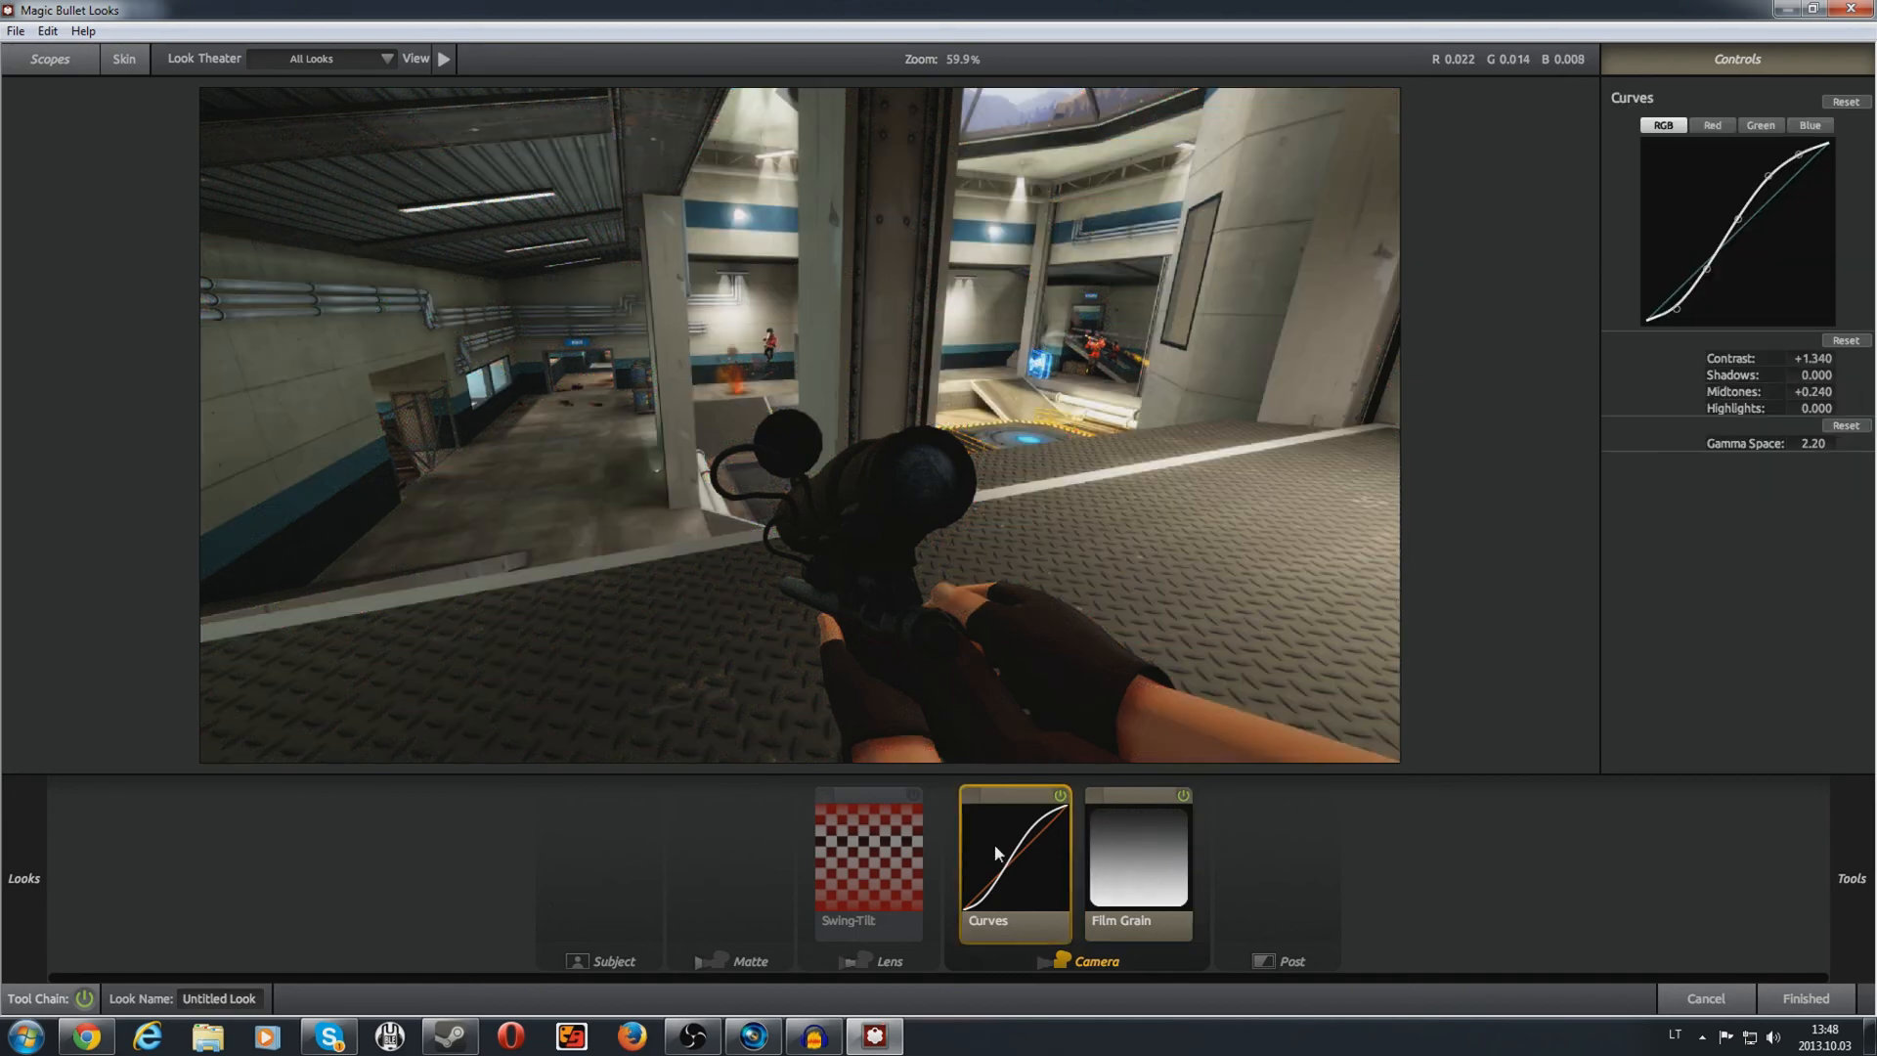
pyautogui.click(1060, 795)
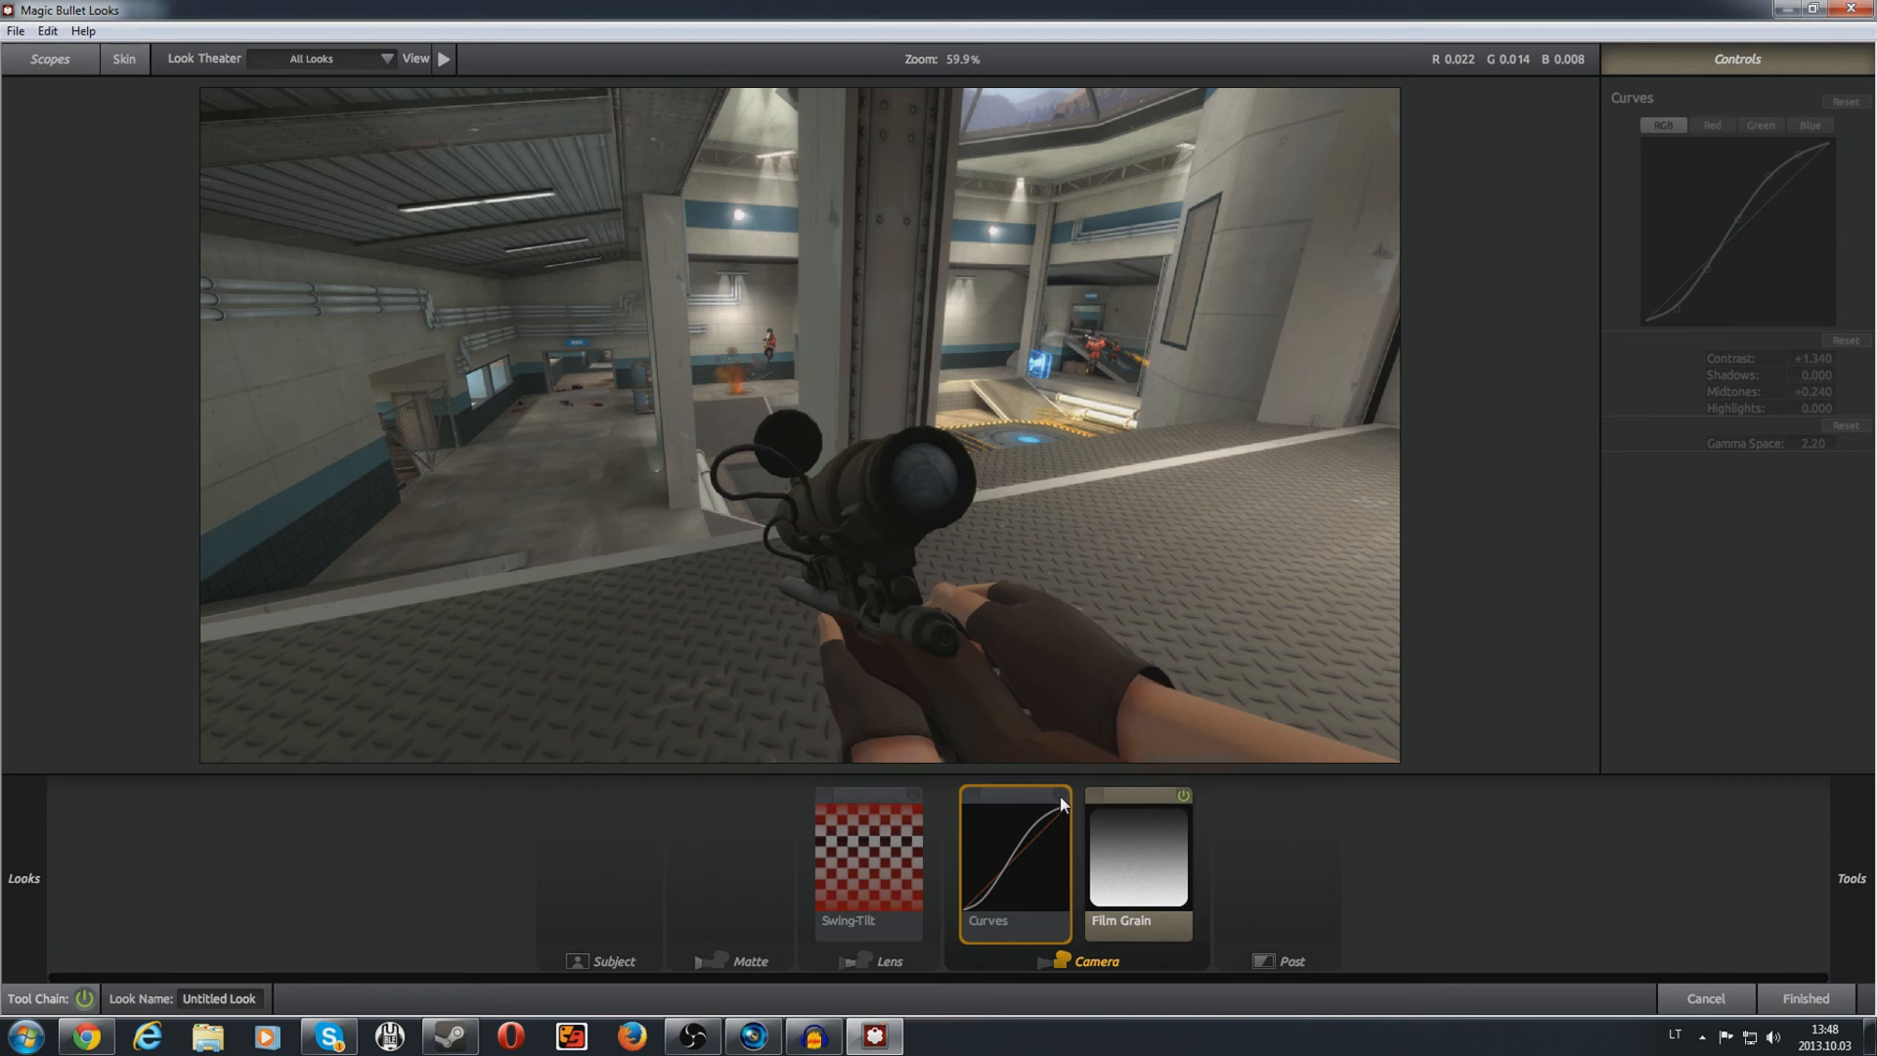
pyautogui.click(1059, 796)
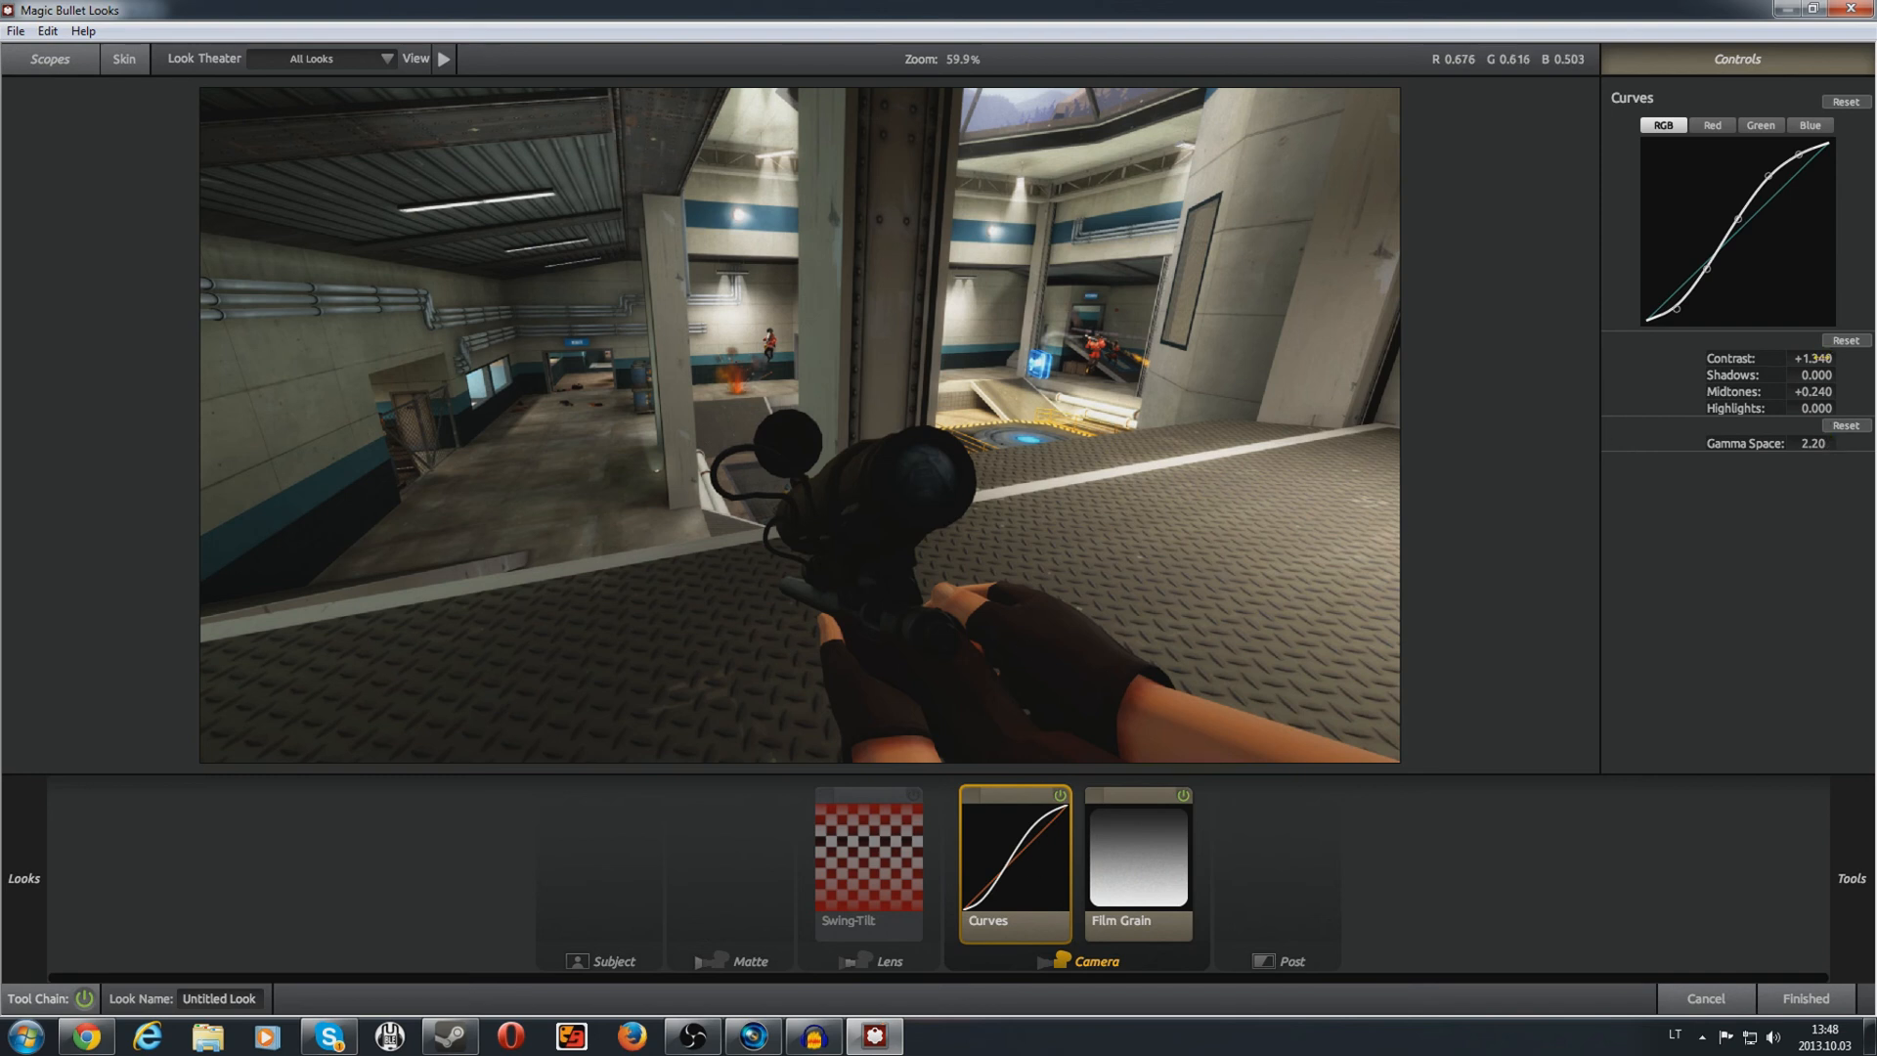
pyautogui.moveTo(1813, 358); pyautogui.dragTo(1733, 359)
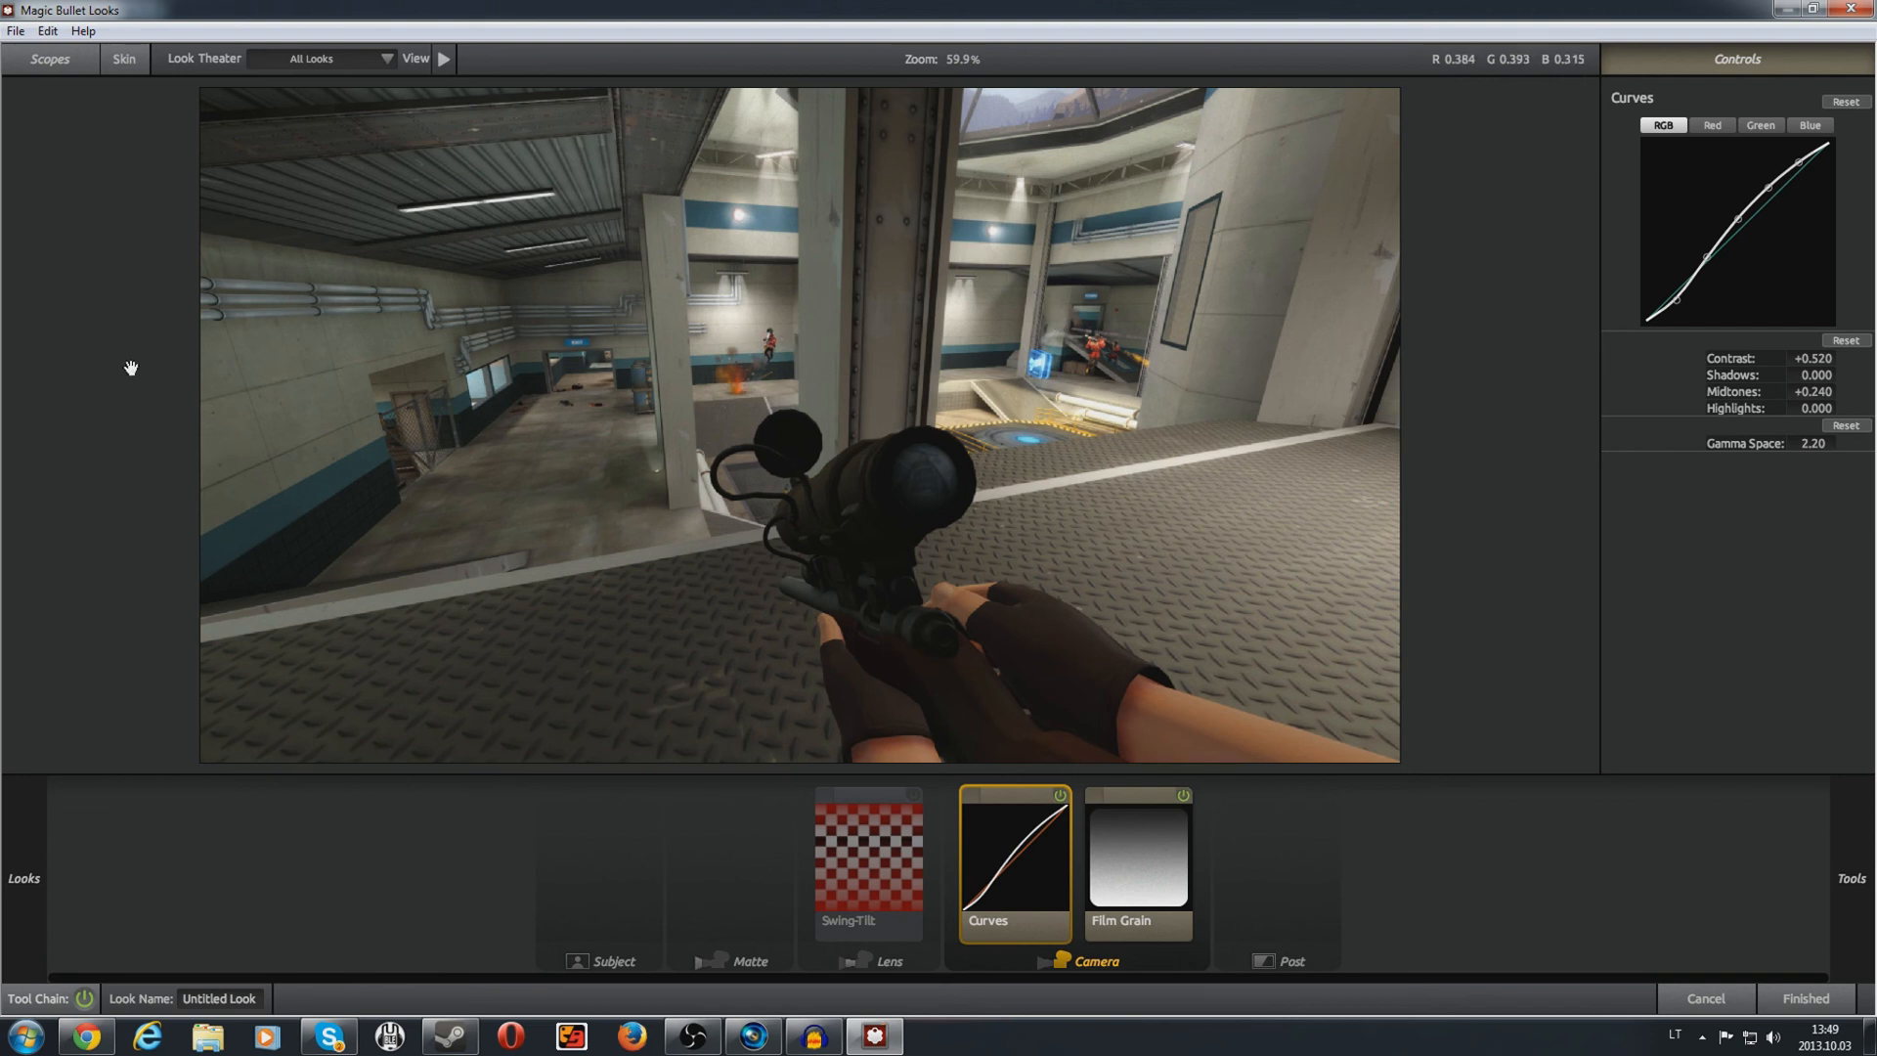
# Step: Try the stylized Warm Spot Focus and Blue Sky looks, and toggle Blue Sky's Gradient tool, leaving it disabled
pyautogui.moveTo(27, 375)
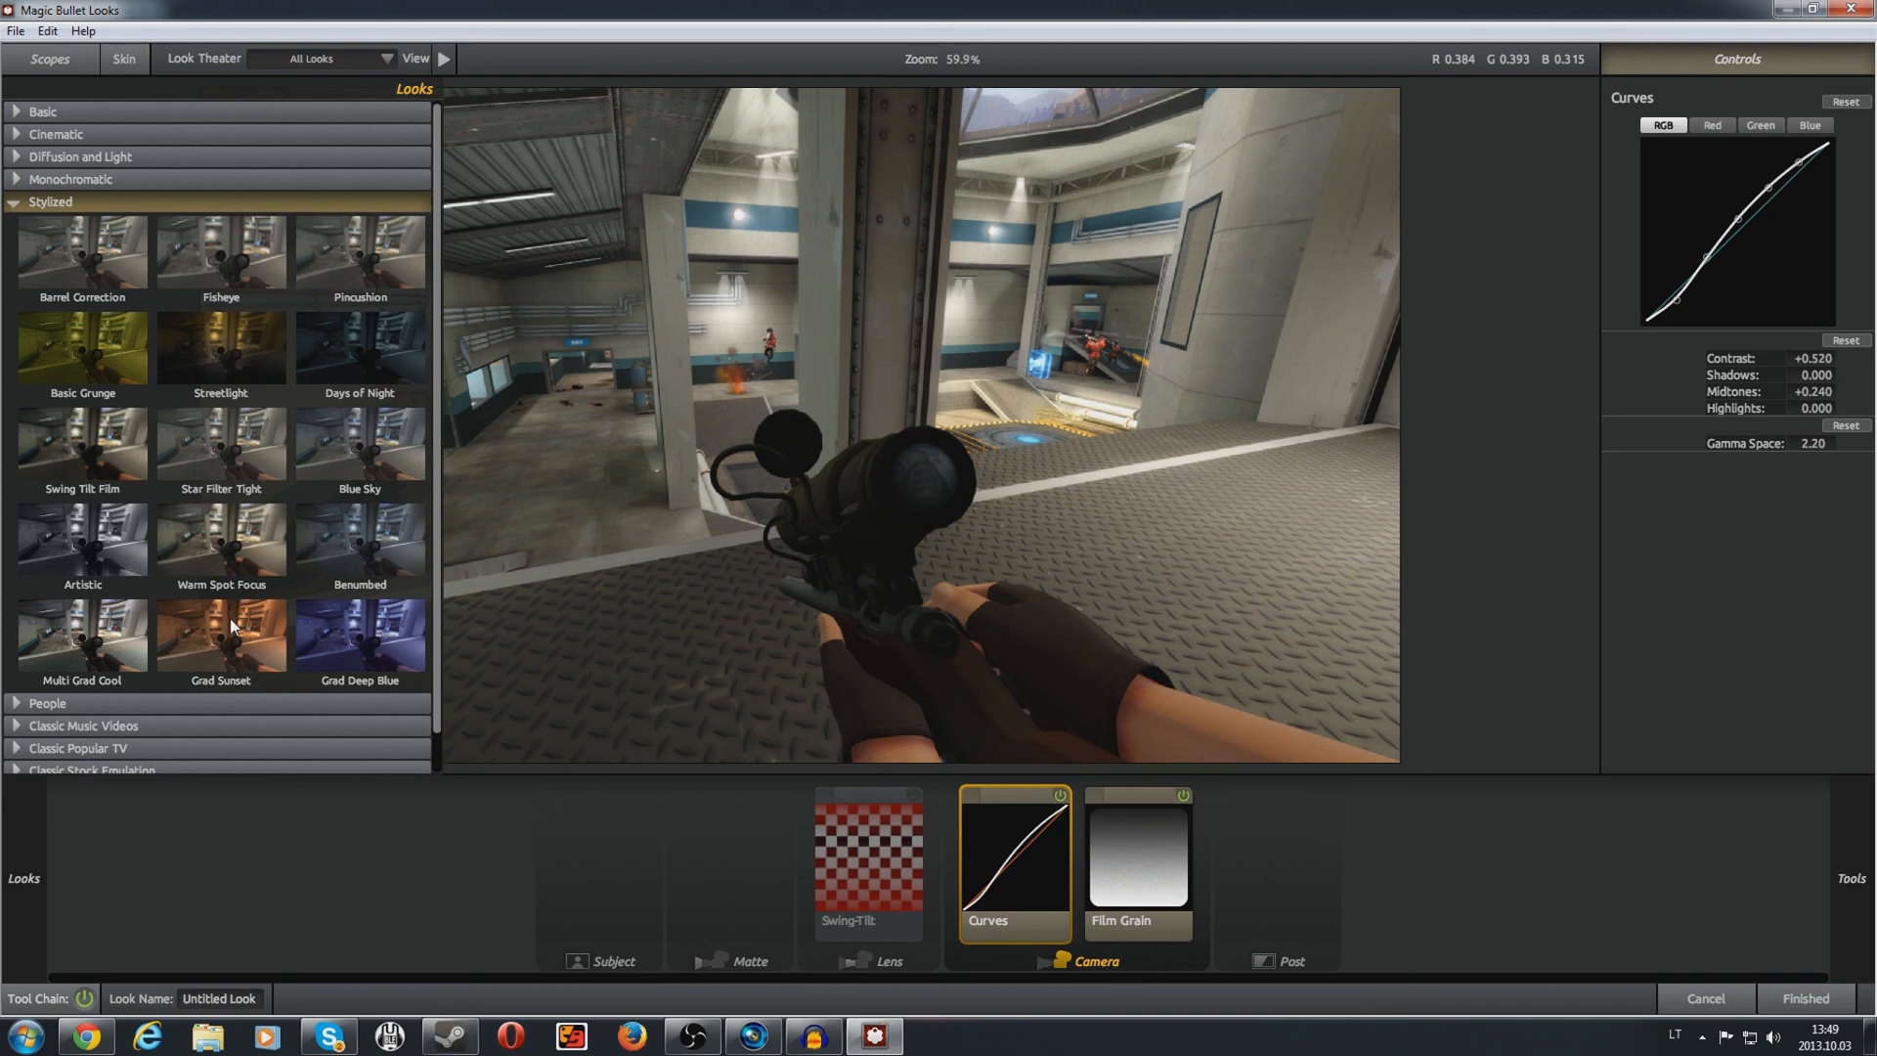
pyautogui.click(264, 529)
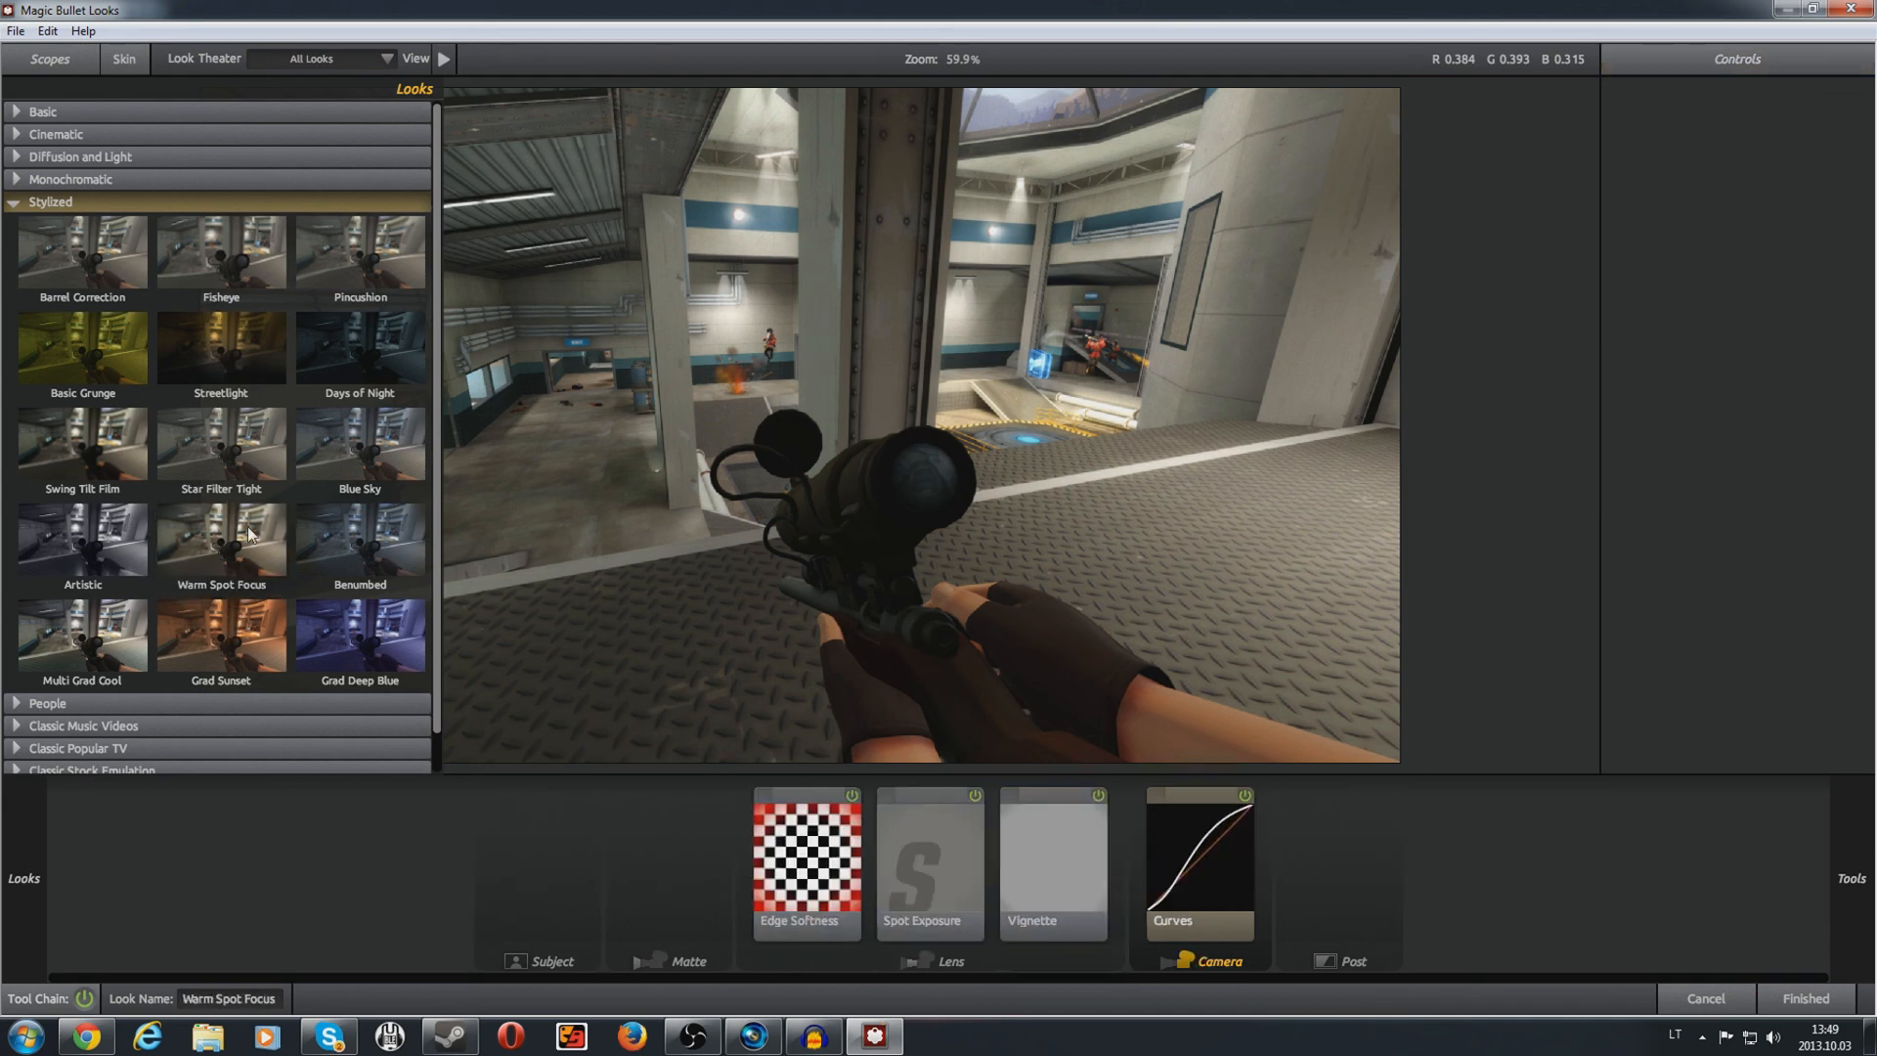
pyautogui.click(364, 460)
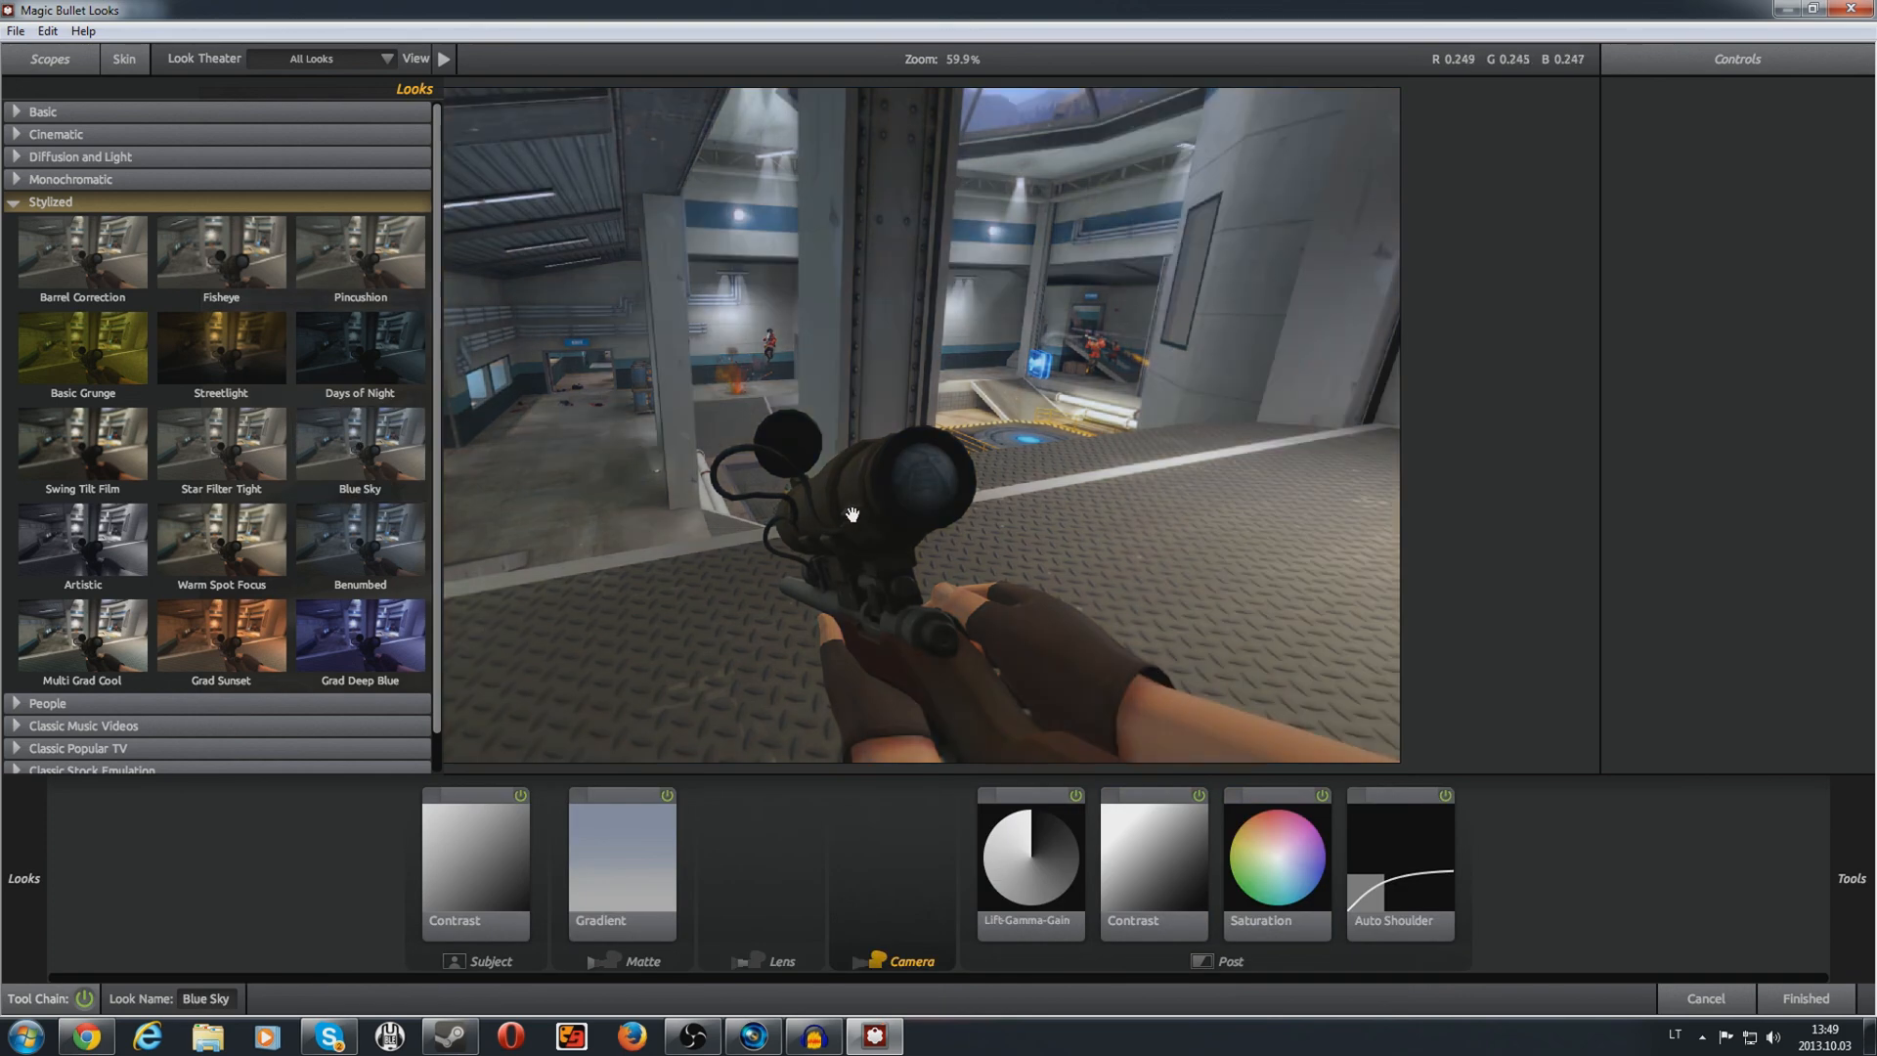
pyautogui.click(668, 804)
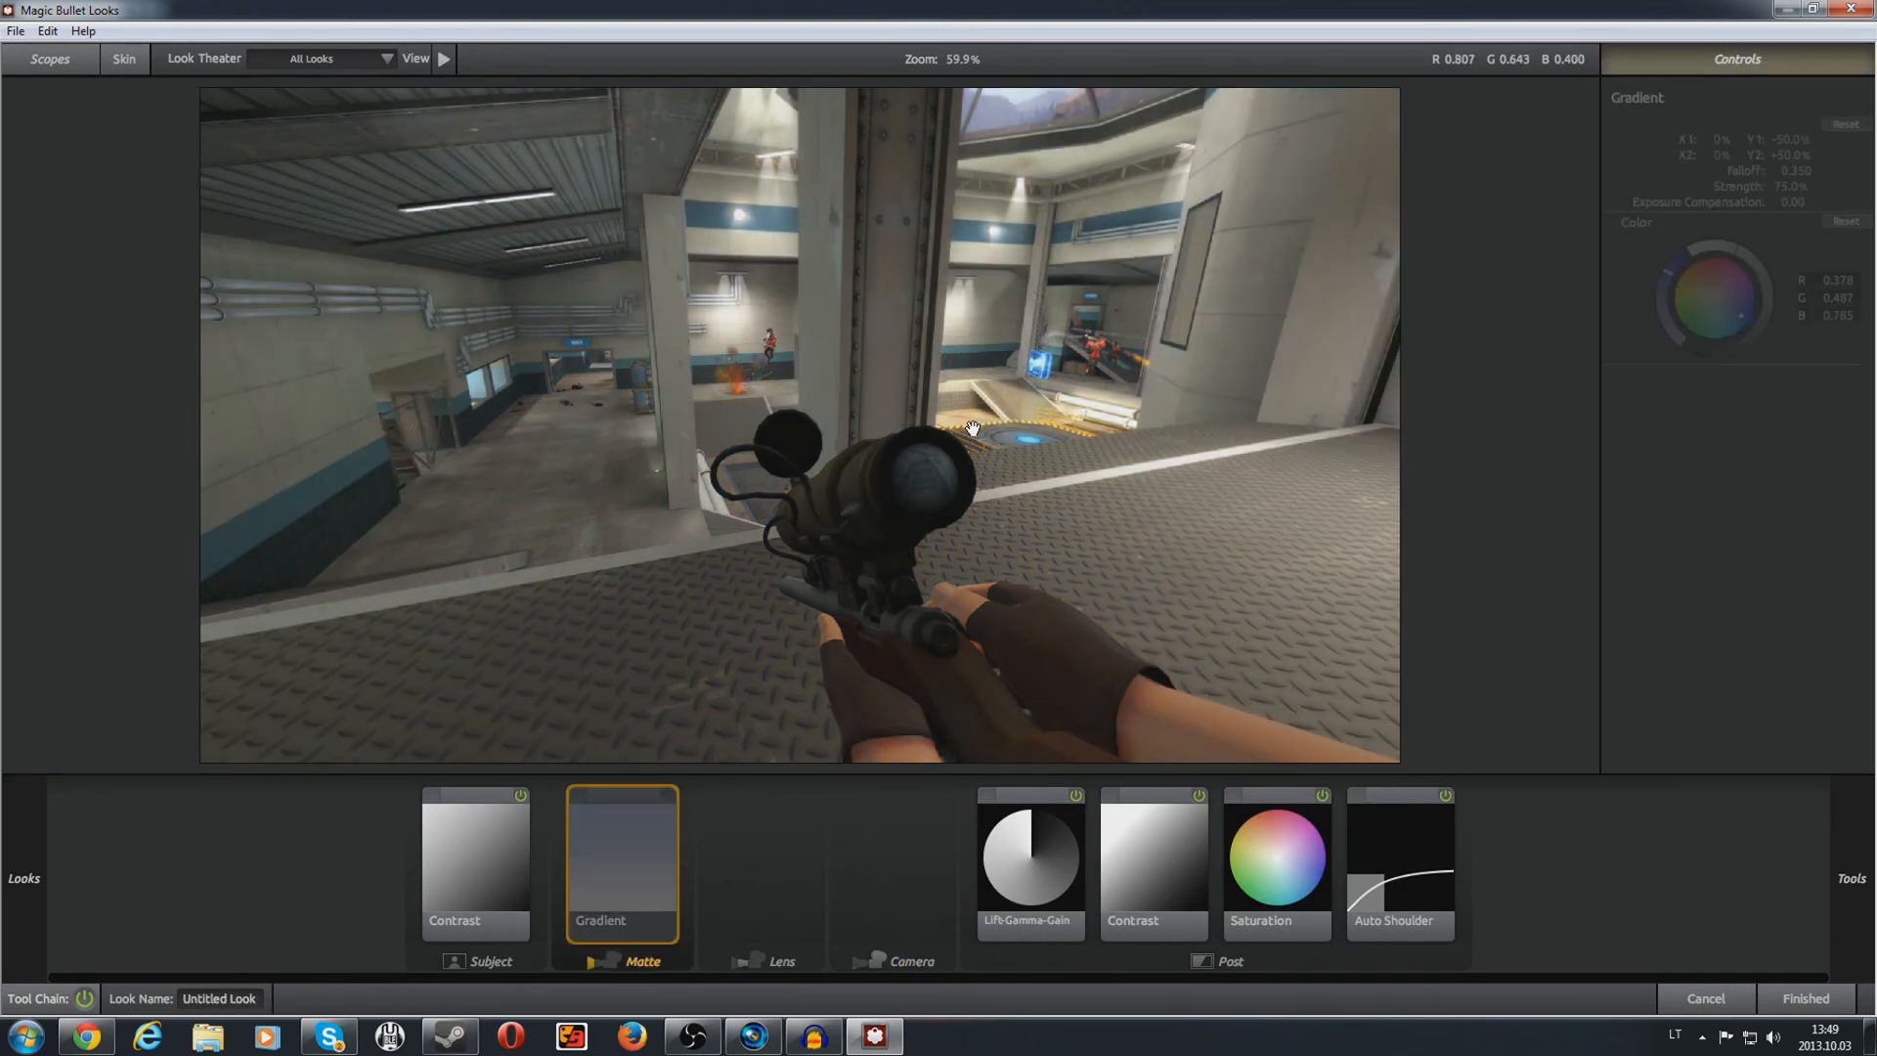
pyautogui.click(664, 796)
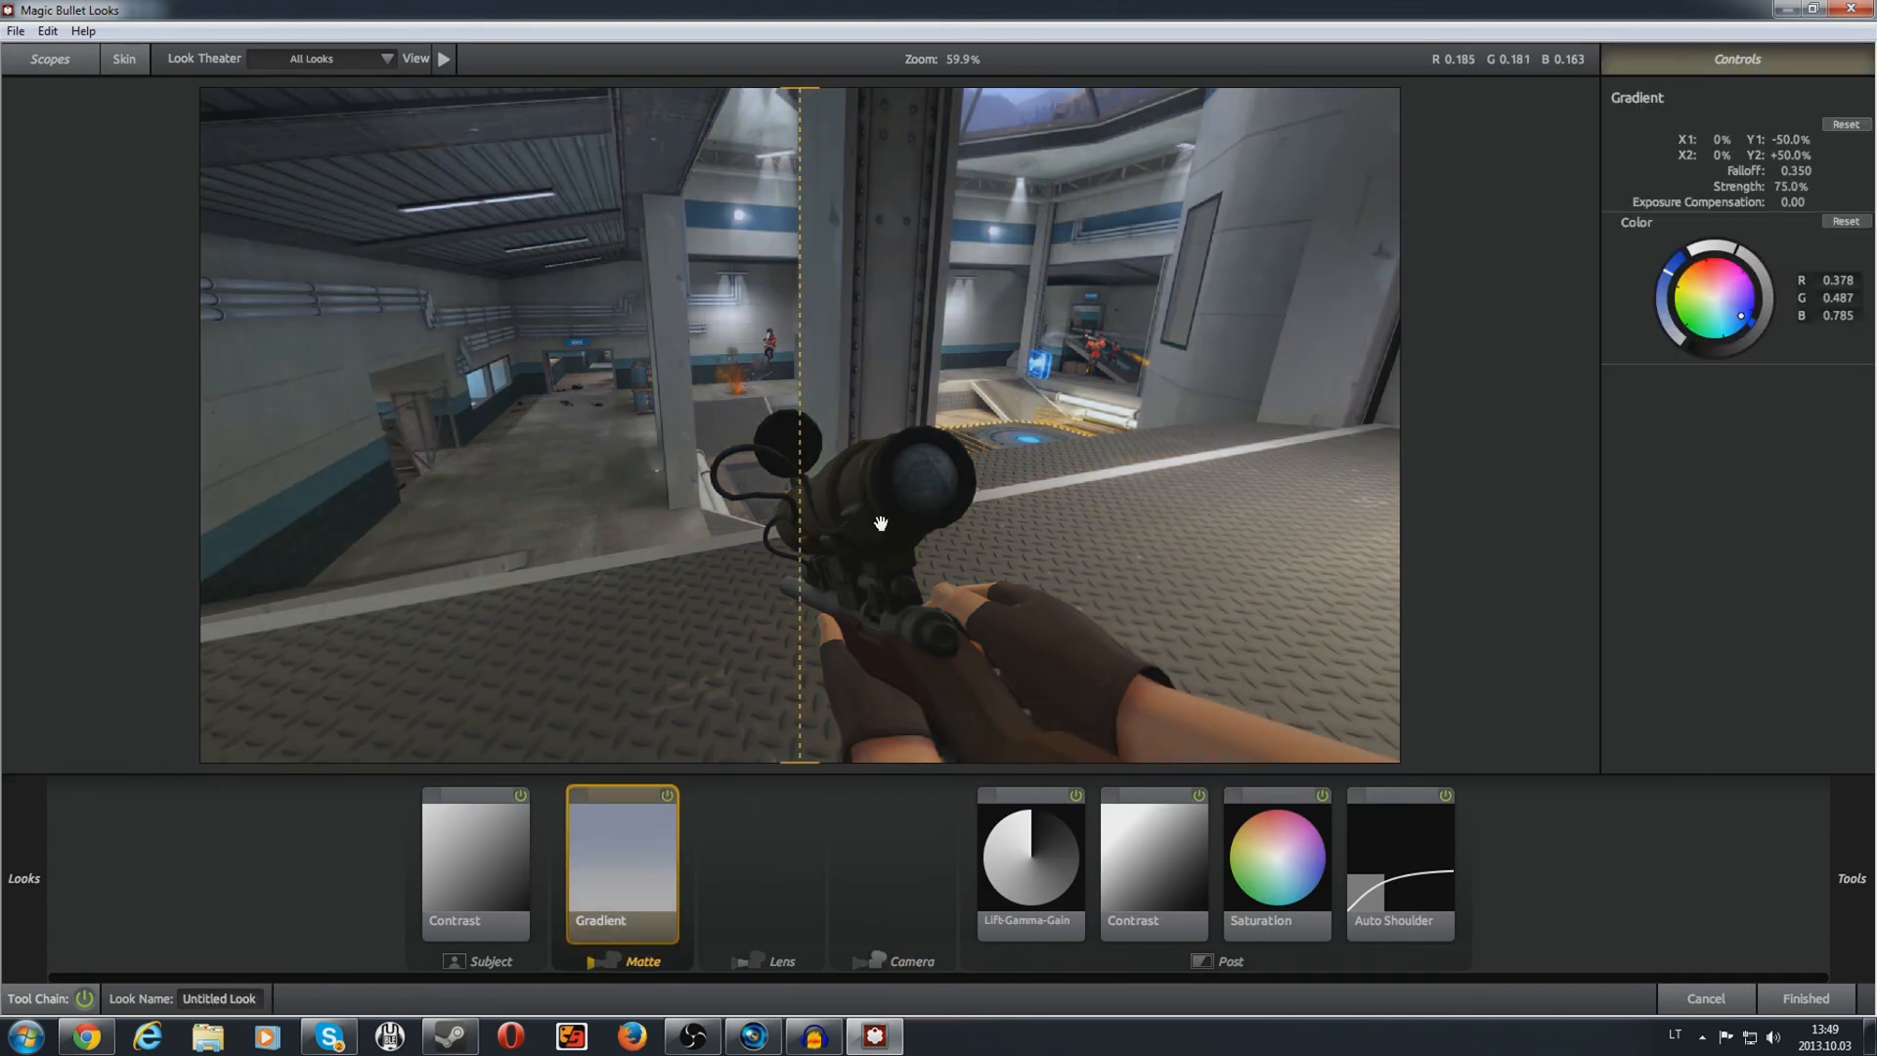
pyautogui.click(668, 795)
# Step: Apply the stylized Multi Grad Cool look and toggle both of its Gradient tools off and on to compare
pyautogui.moveTo(23, 878)
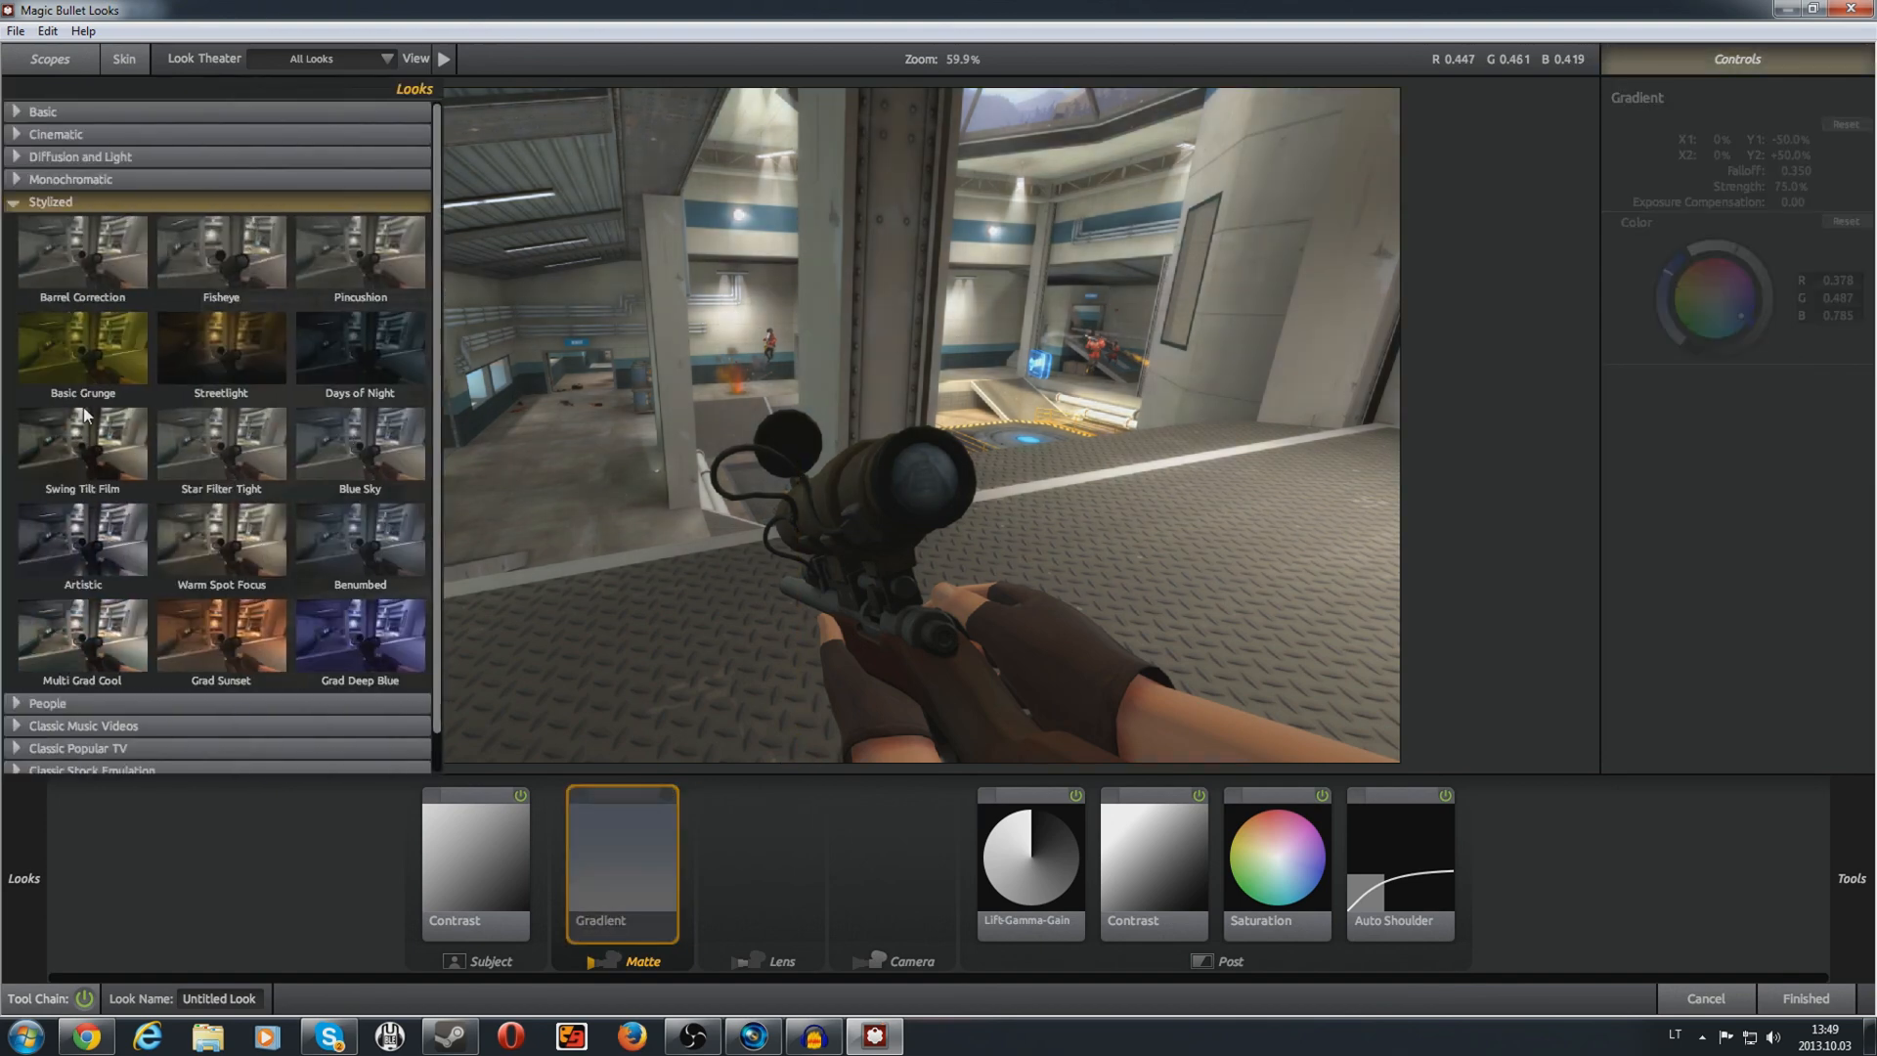
pyautogui.scroll(-1, 88, 411)
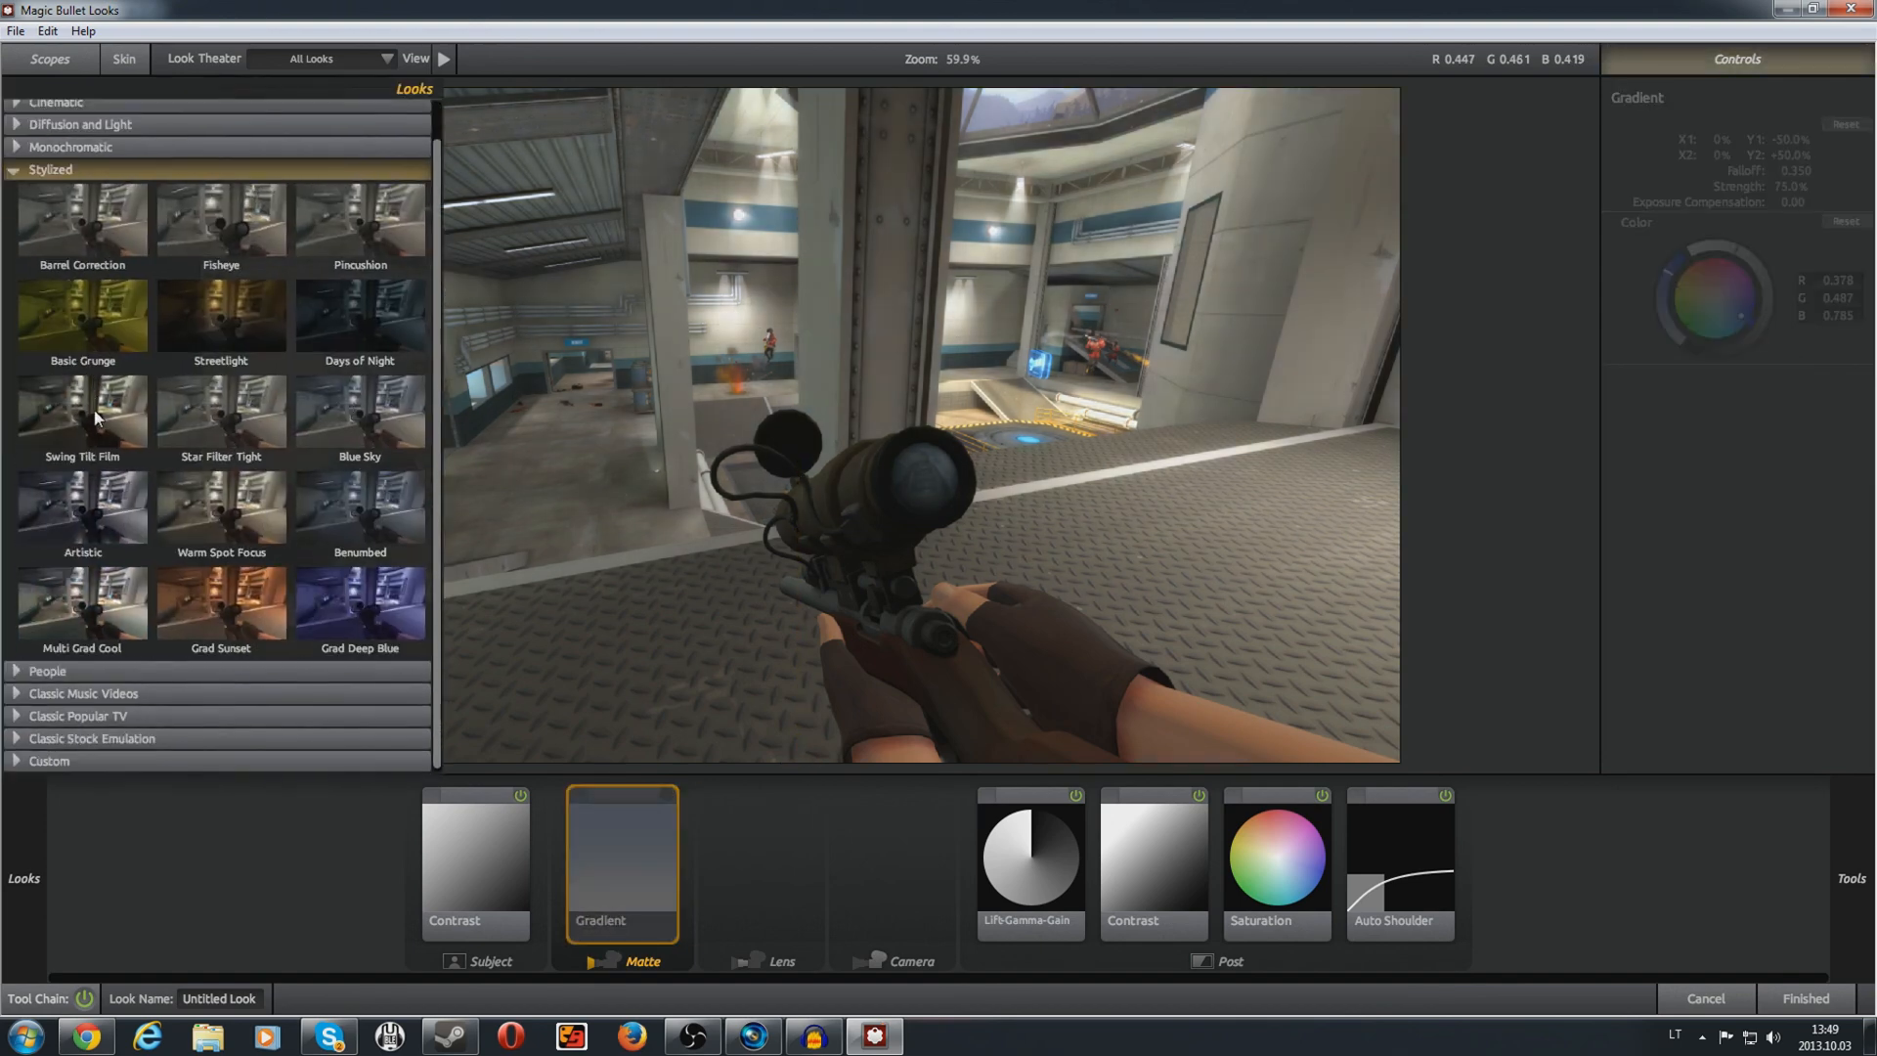
pyautogui.click(96, 601)
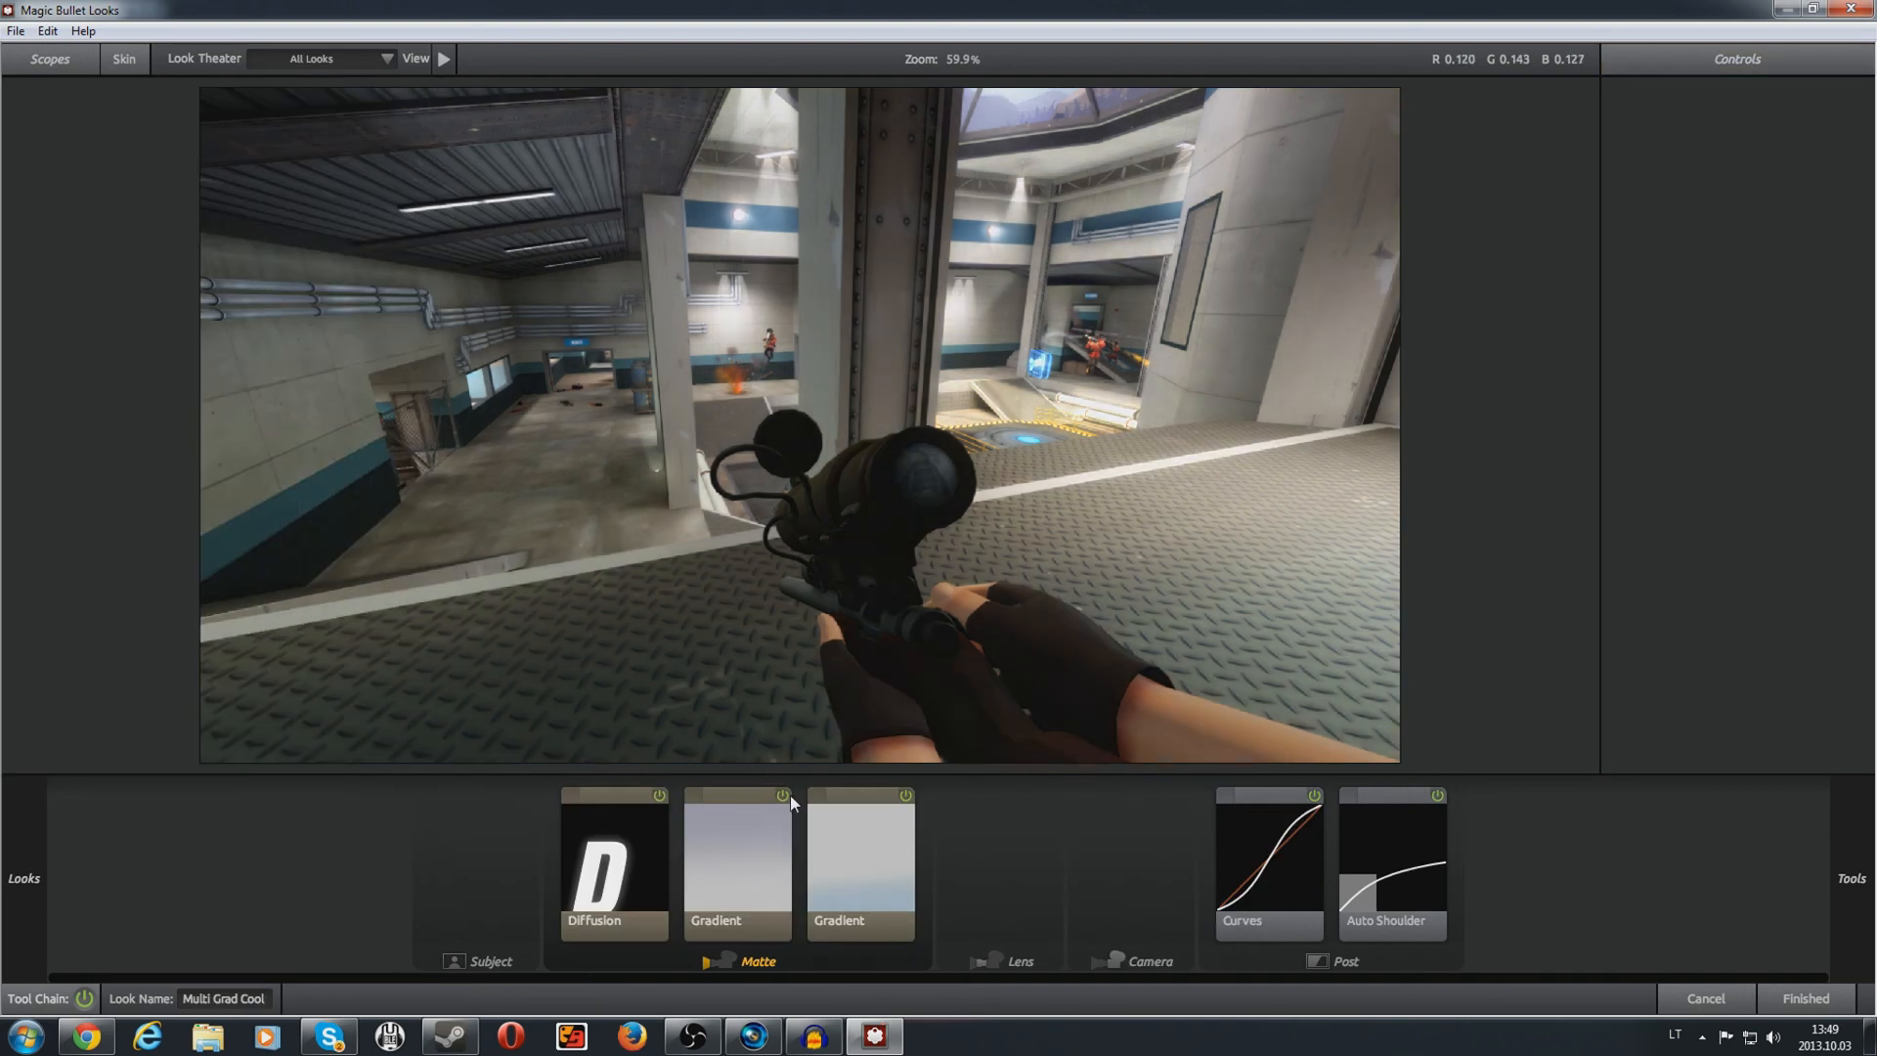
pyautogui.click(785, 796)
pyautogui.click(907, 794)
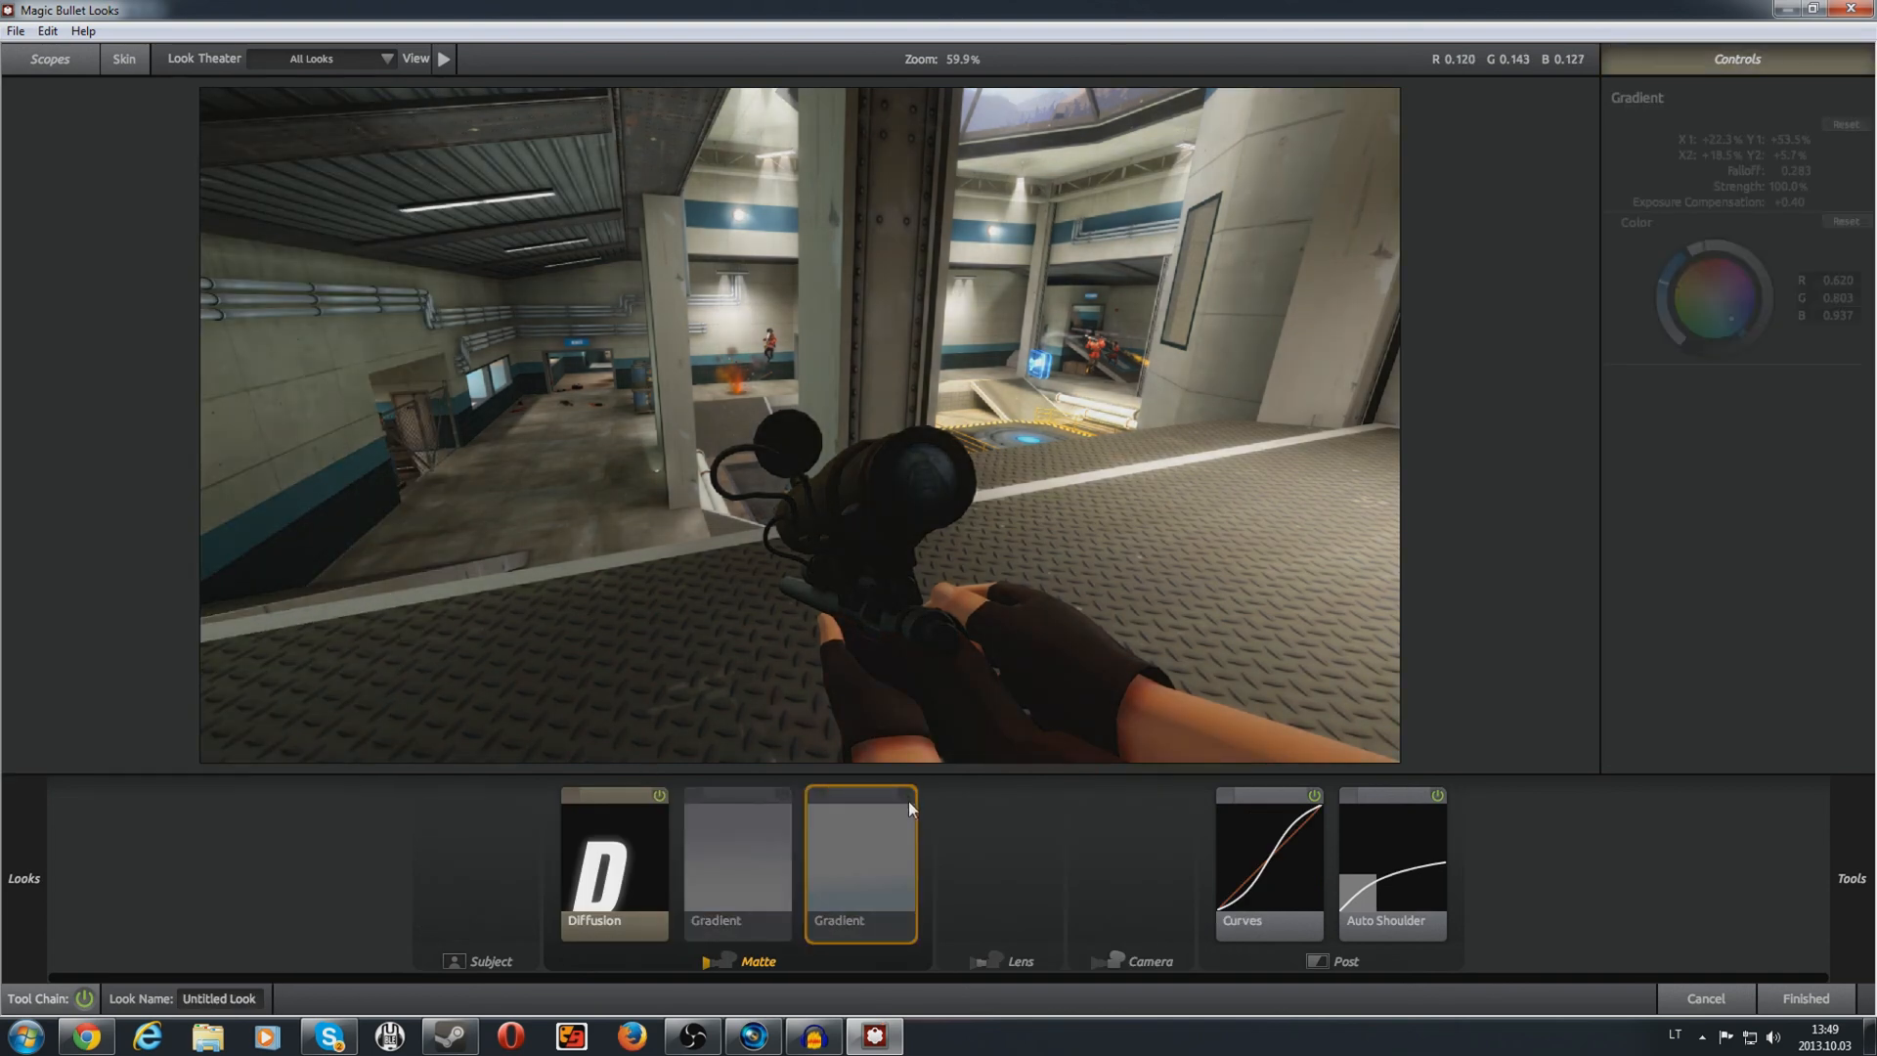
pyautogui.click(908, 796)
pyautogui.click(786, 796)
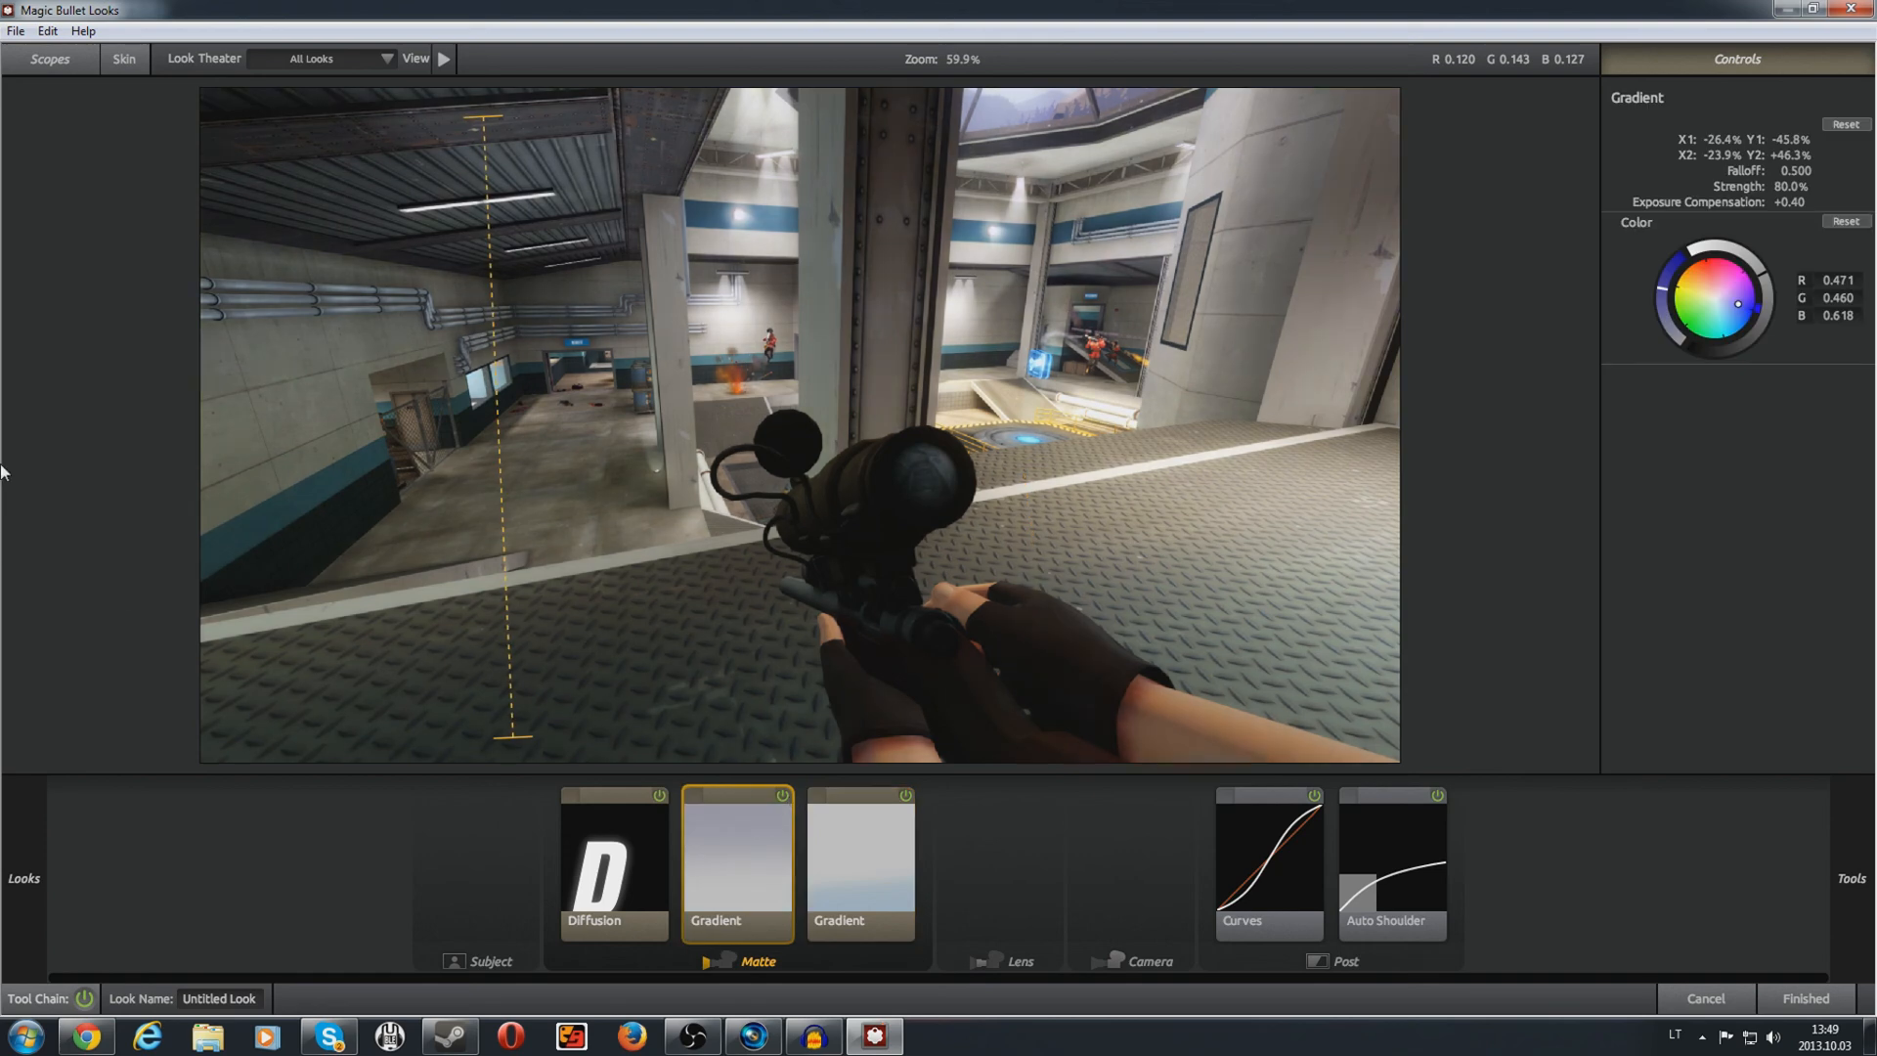
# Step: Apply the stylized Grad Sunset look and toggle its Gradient tool off and on to compare the orange tint
pyautogui.moveTo(6, 467)
pyautogui.click(230, 608)
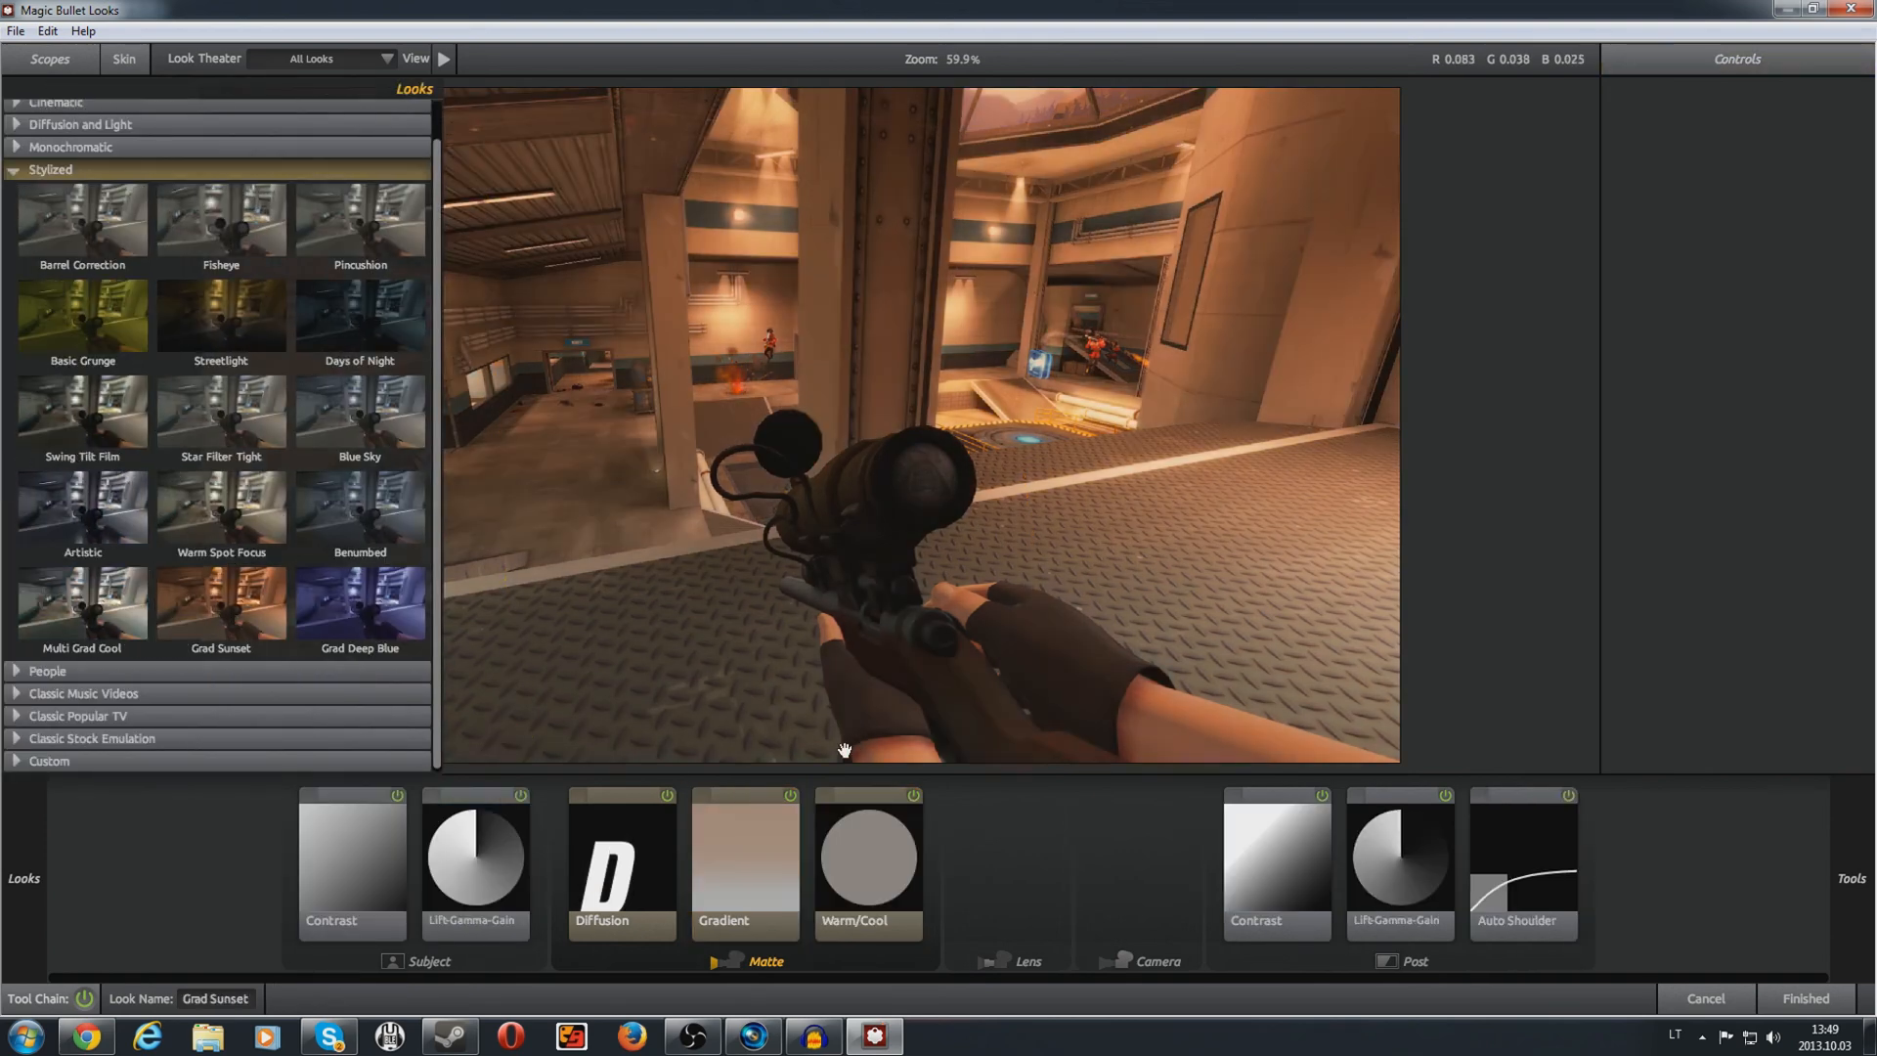
pyautogui.click(789, 796)
pyautogui.click(789, 796)
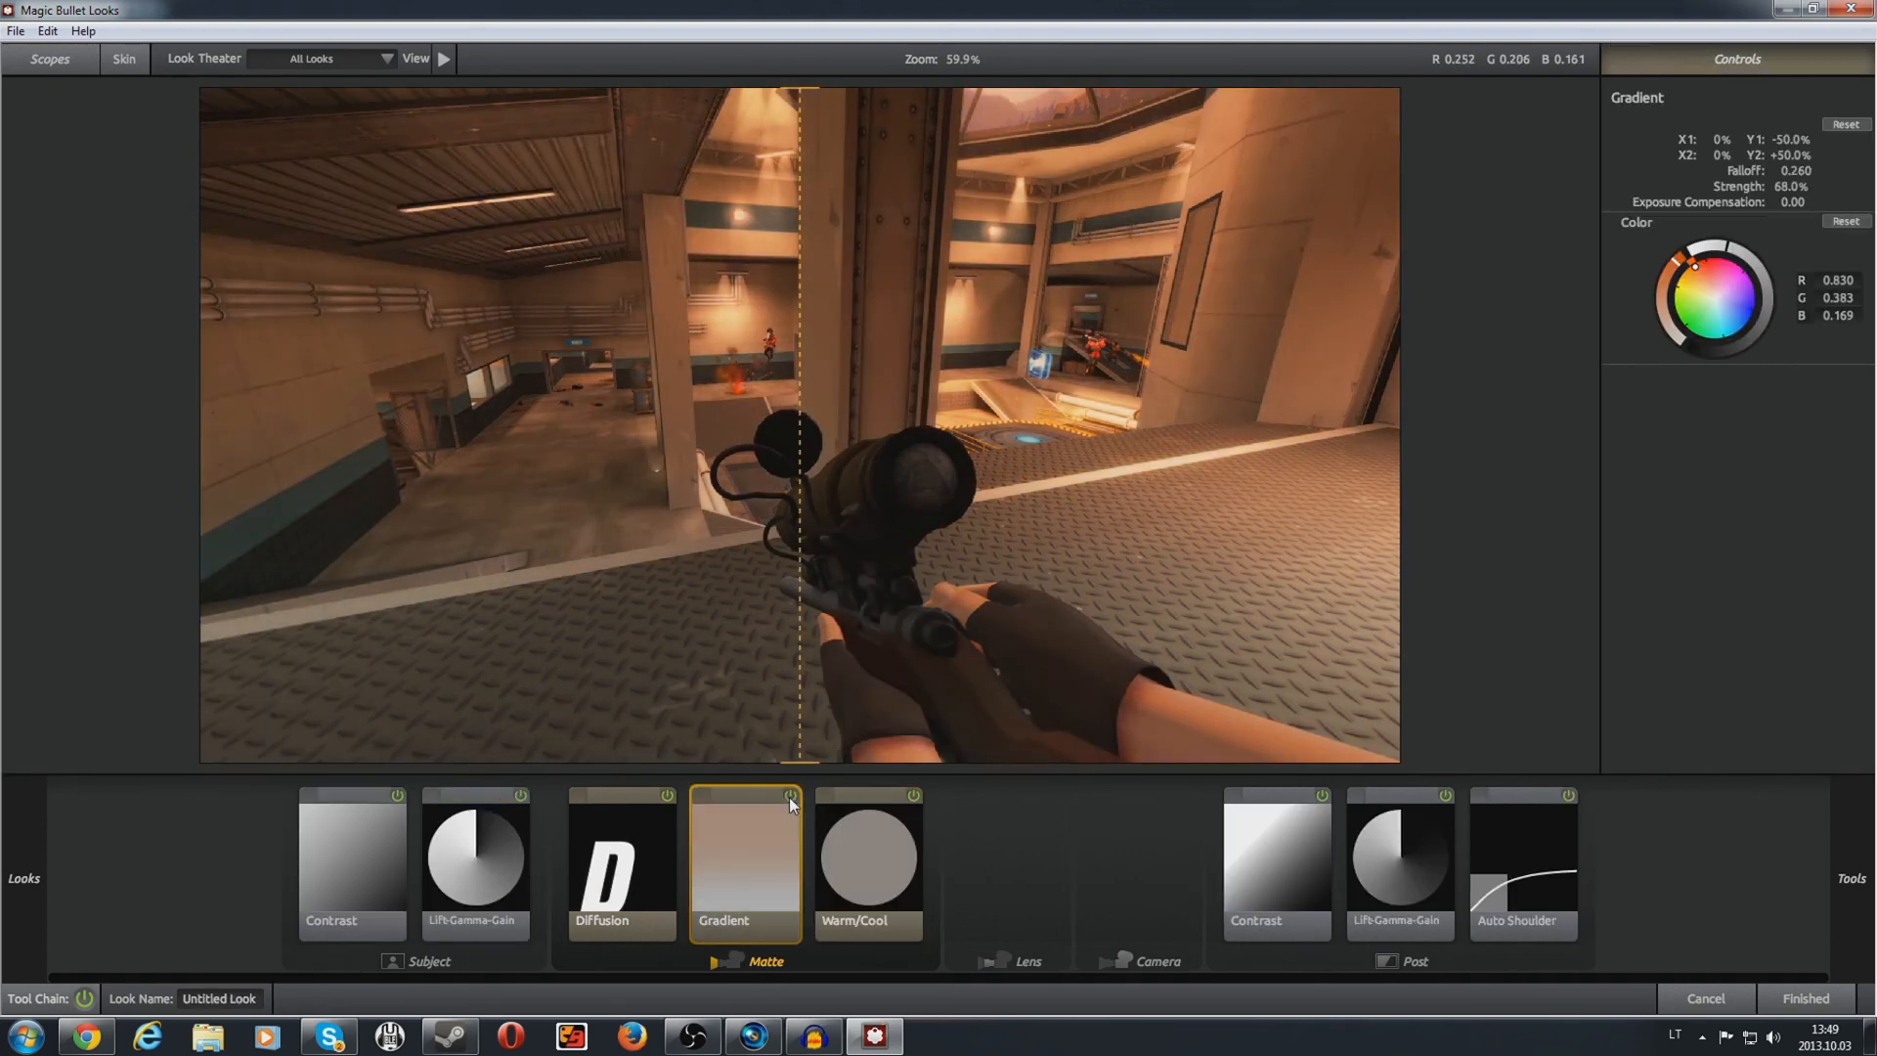
# Step: Disable the Gradient tool and try the Subtle Film and Subtle Film Soft looks from the Classic Stock Emulation category
pyautogui.click(789, 796)
pyautogui.click(14, 172)
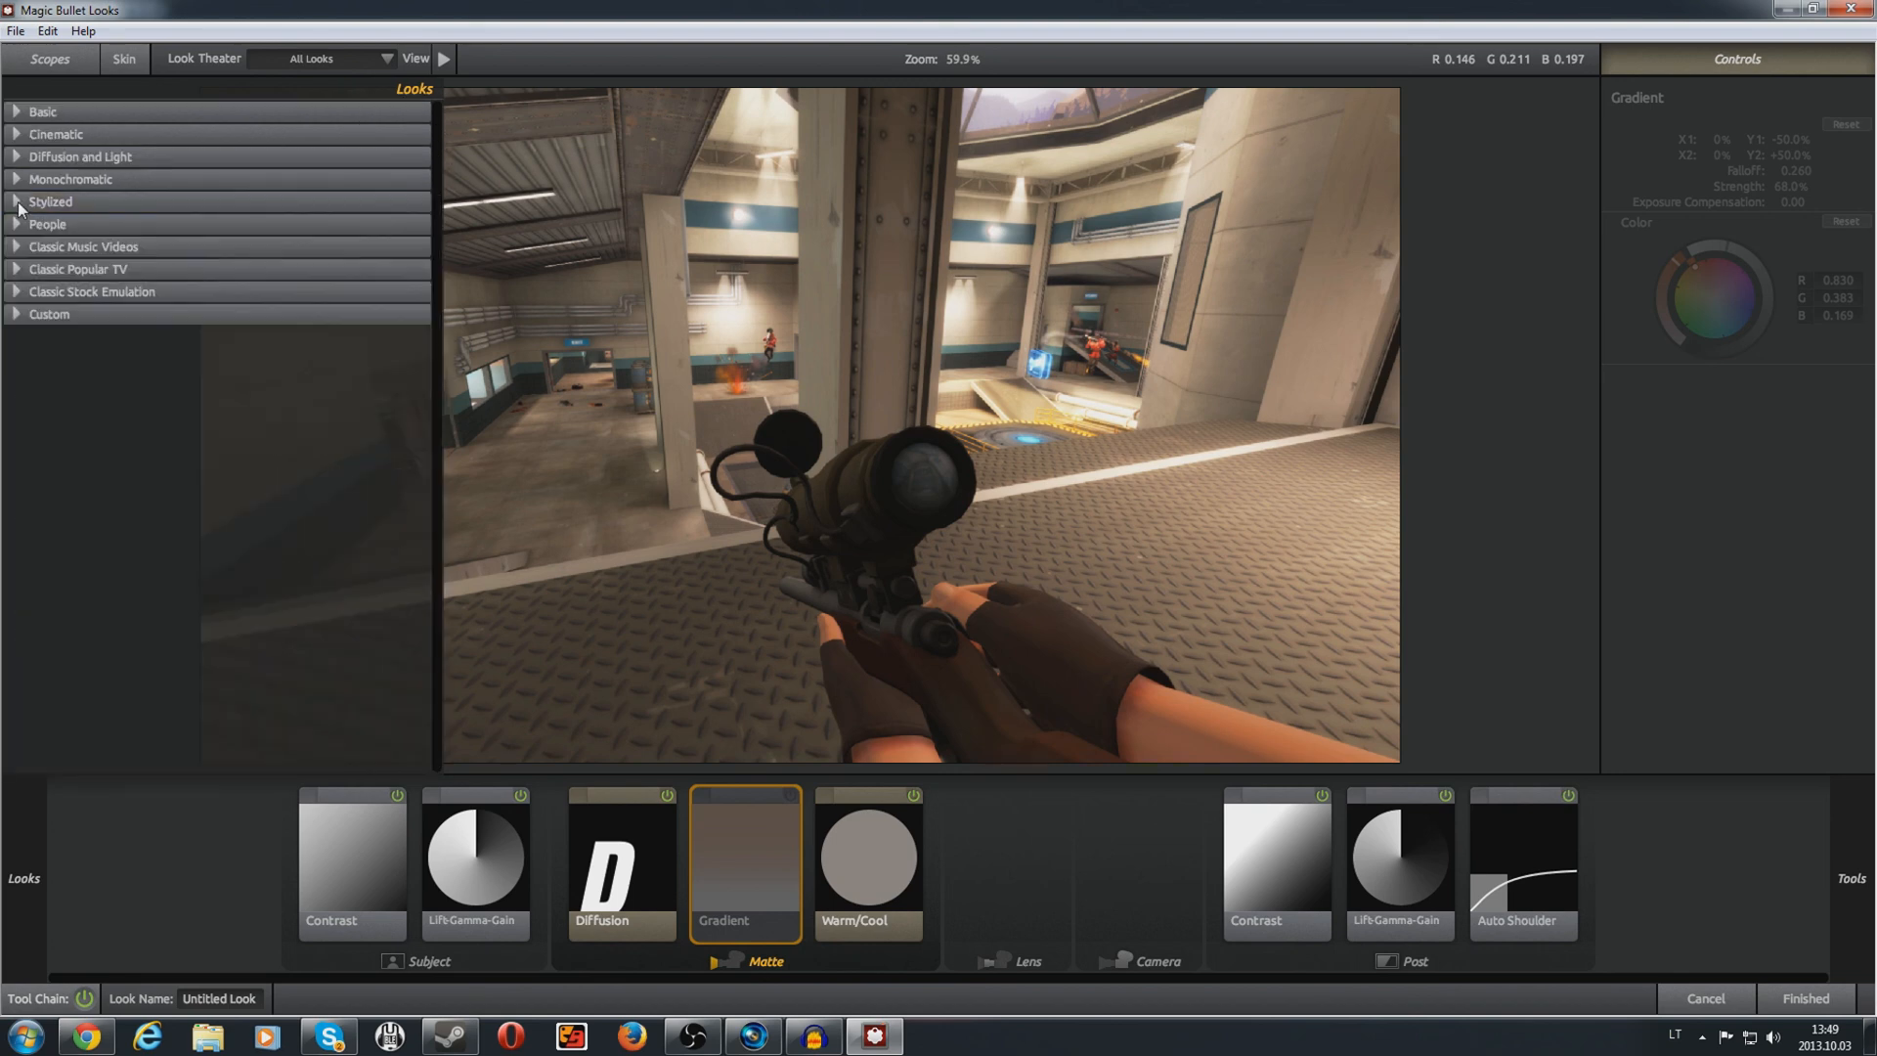
pyautogui.click(16, 293)
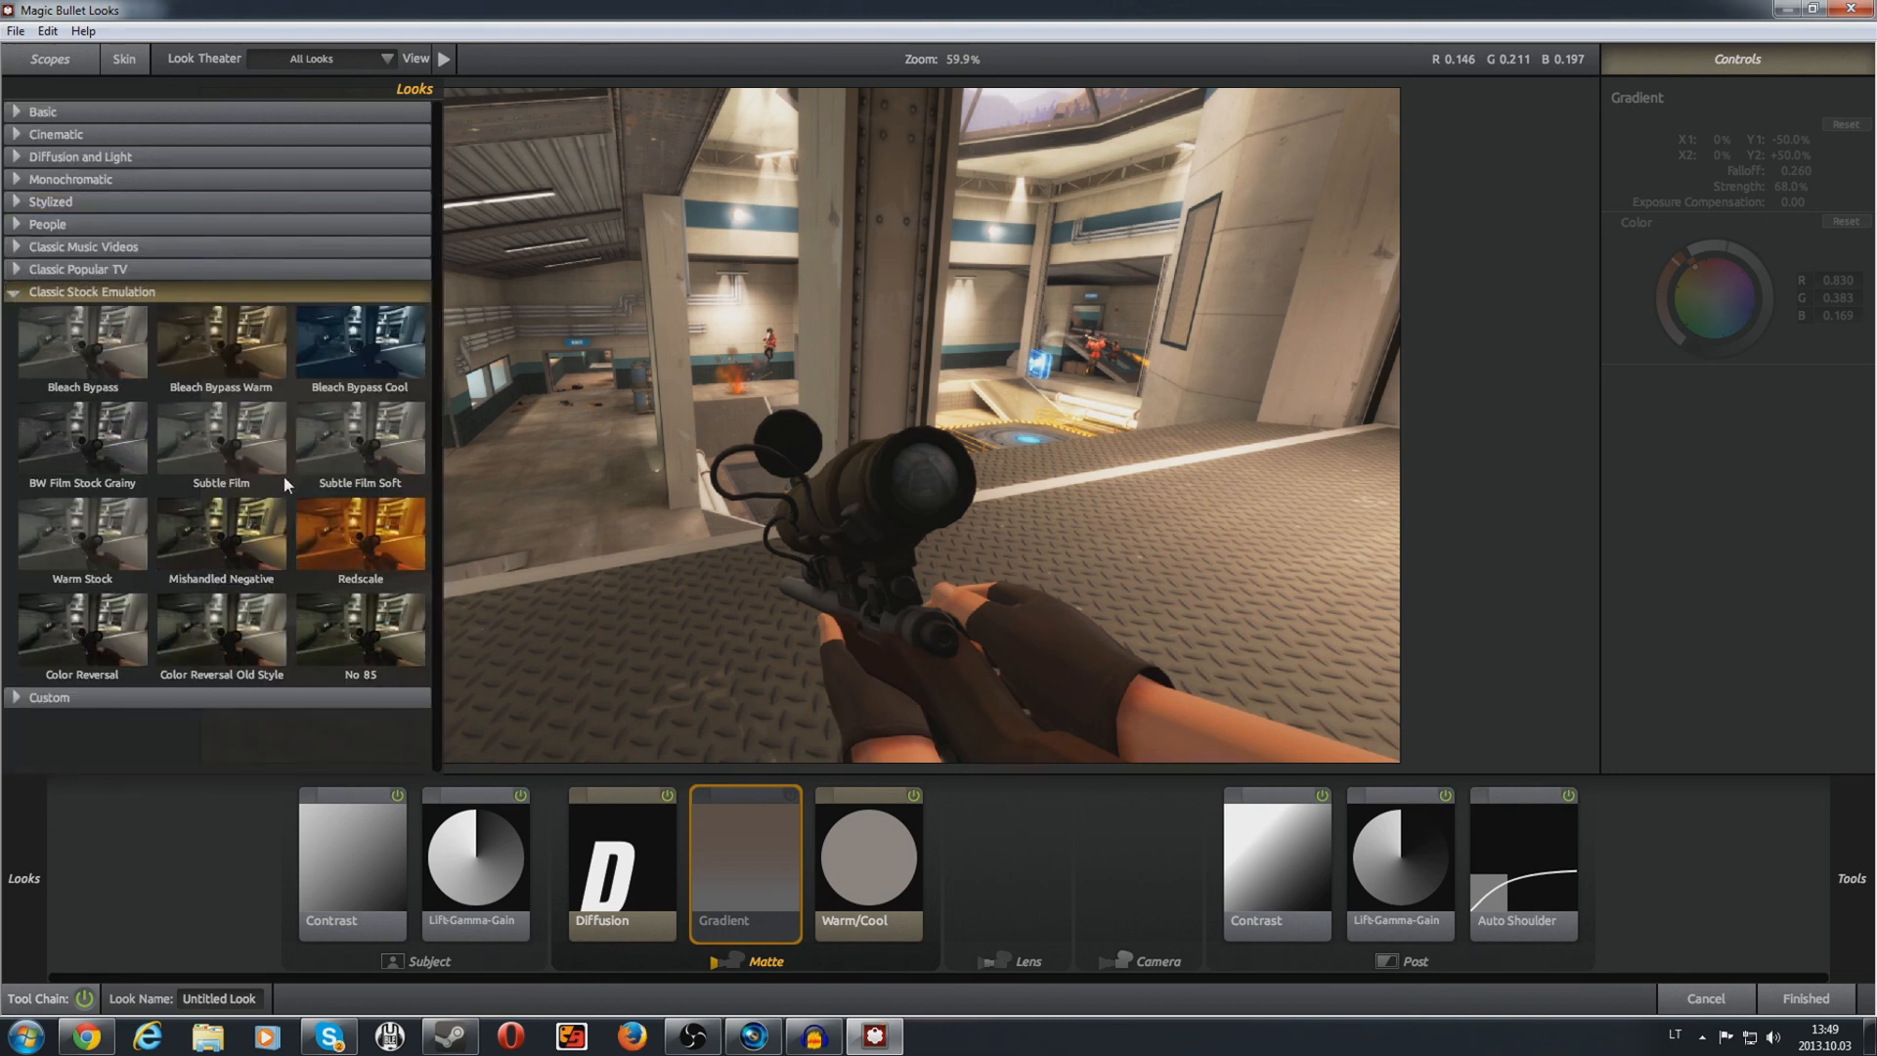
pyautogui.click(232, 444)
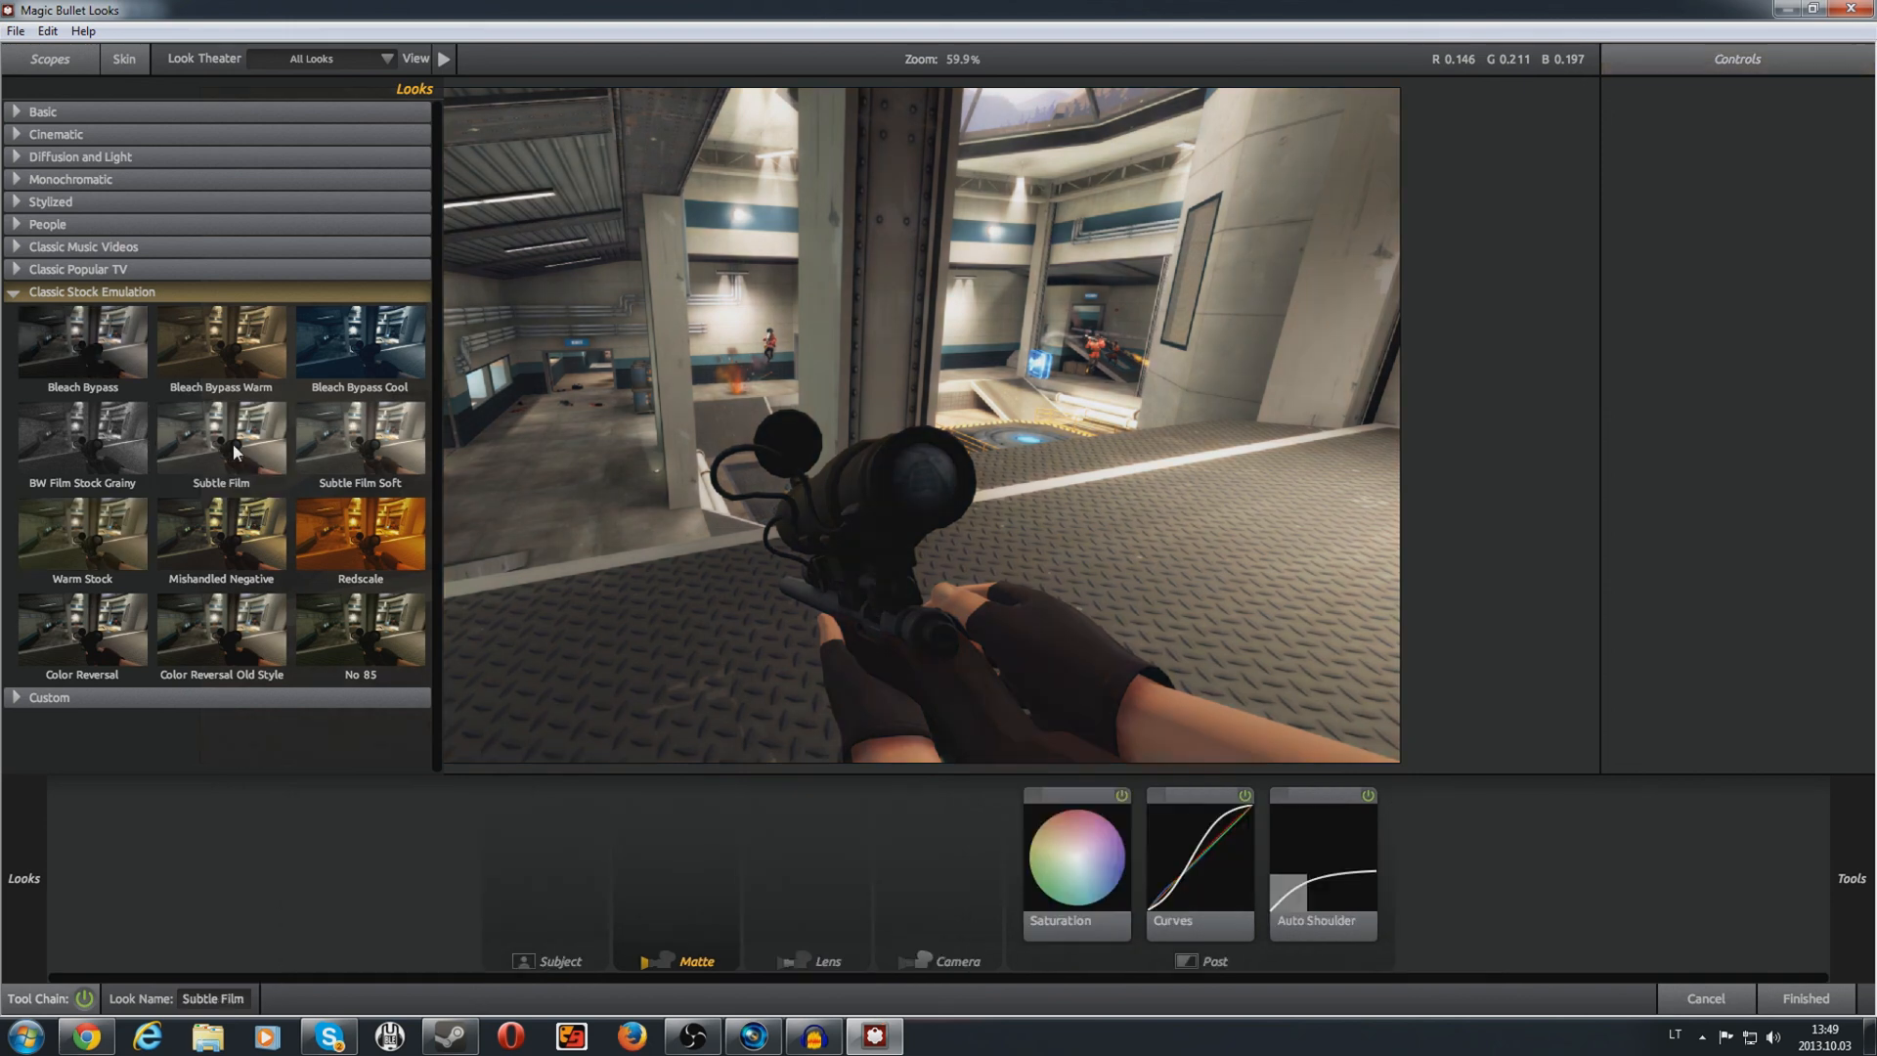
pyautogui.click(339, 437)
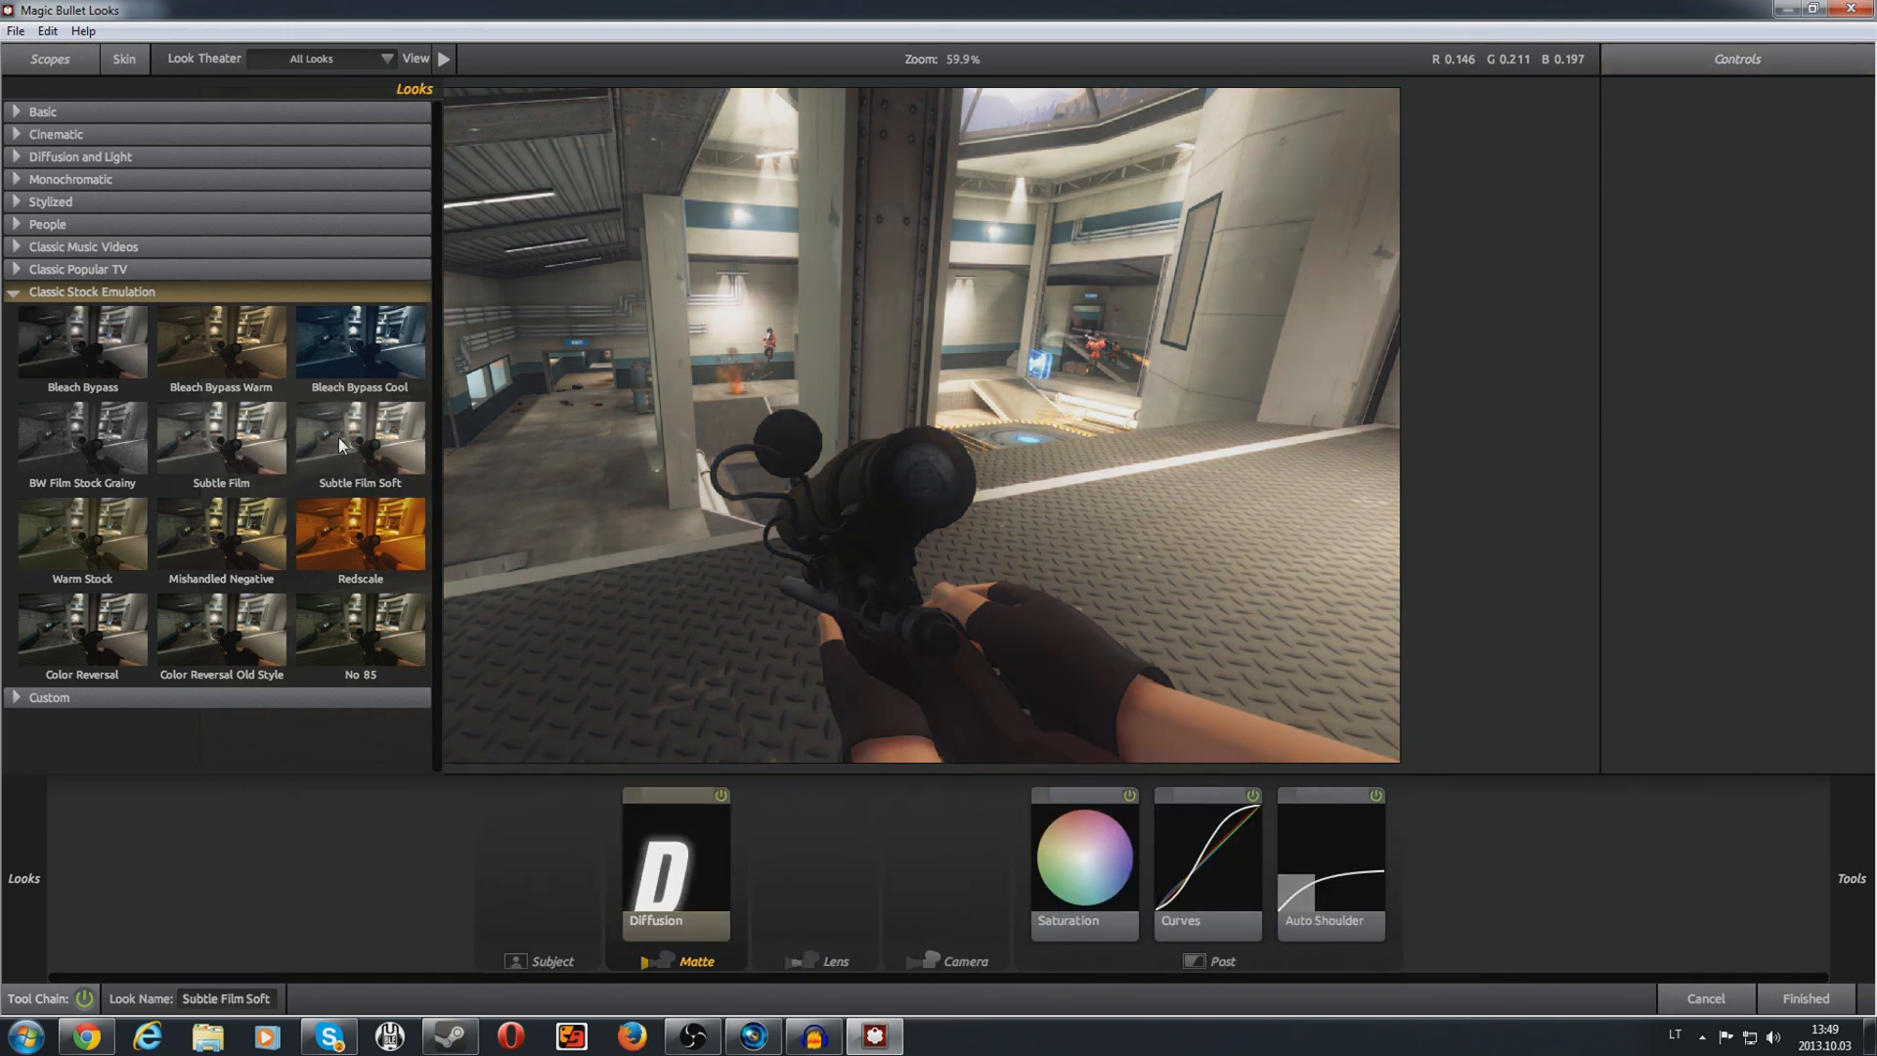
pyautogui.click(15, 292)
pyautogui.click(14, 137)
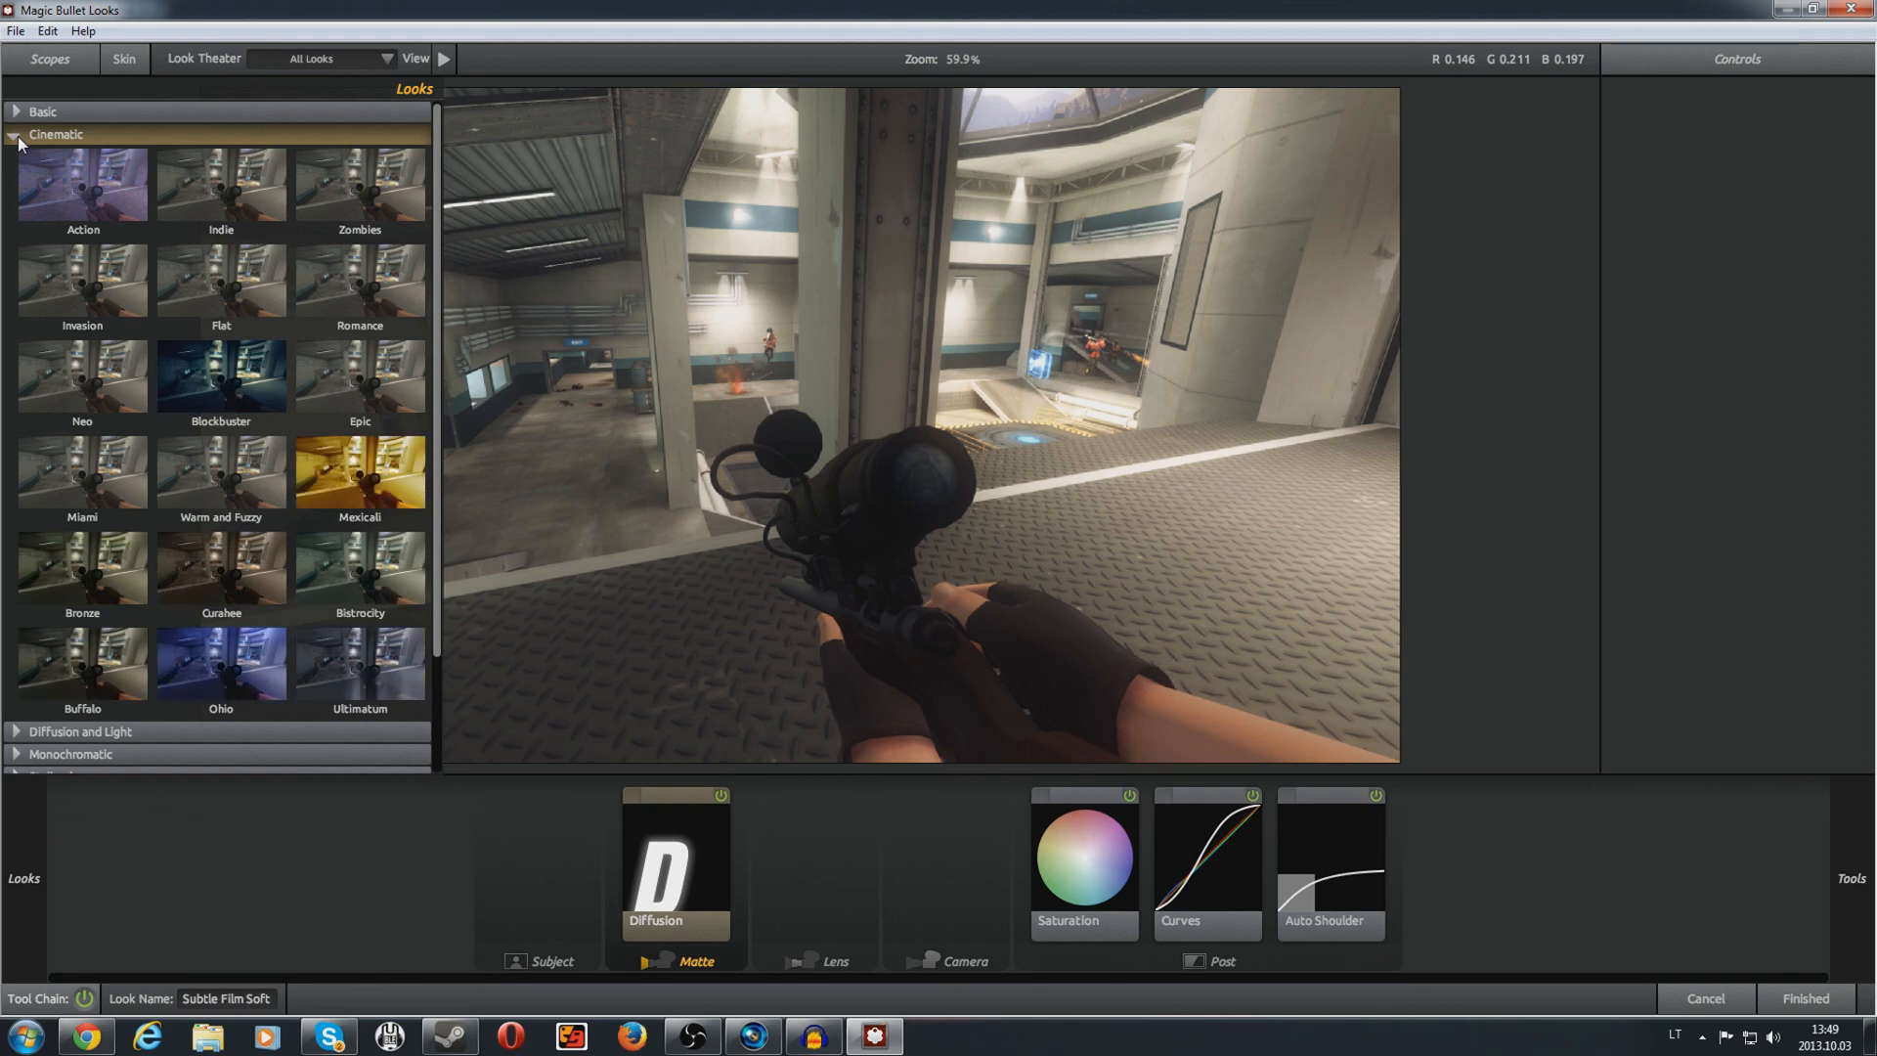
pyautogui.click(17, 137)
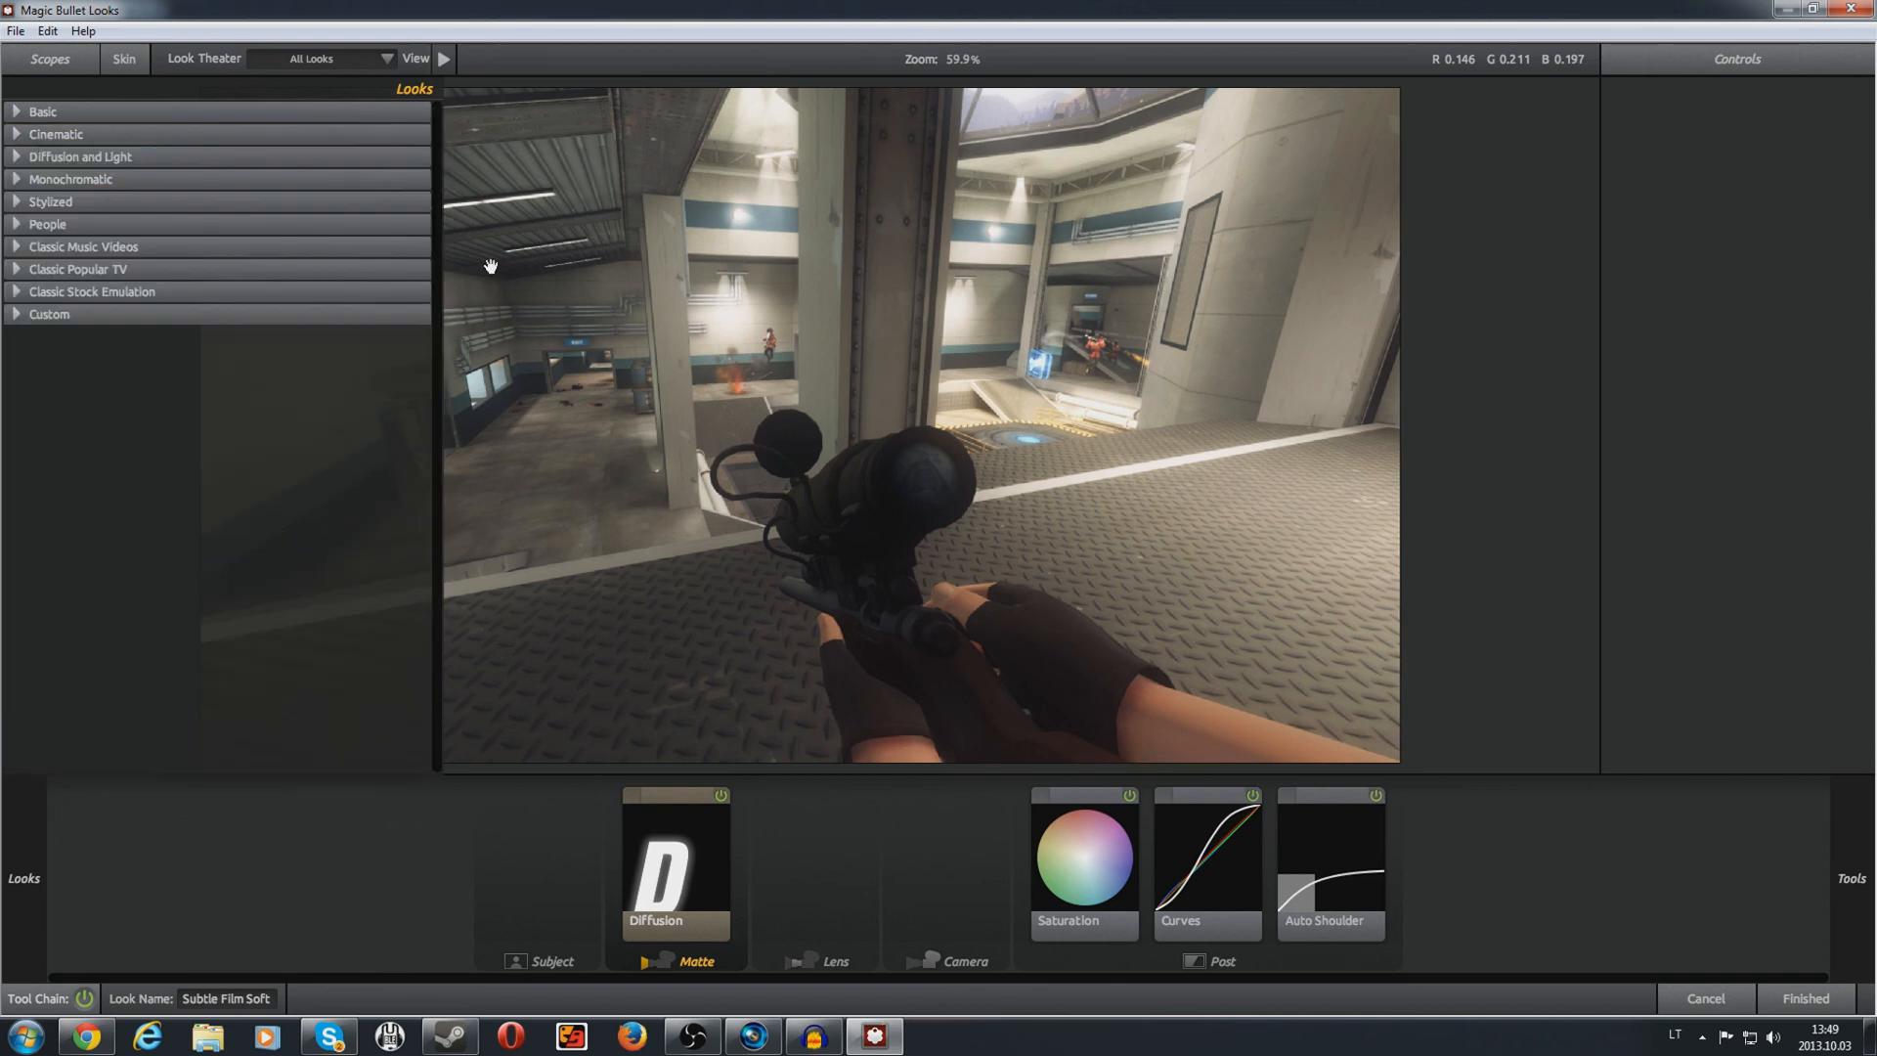
# Step: Cancel the look editing and remove the Magic Bullet Looks effect from the gameplay clip
pyautogui.click(1705, 999)
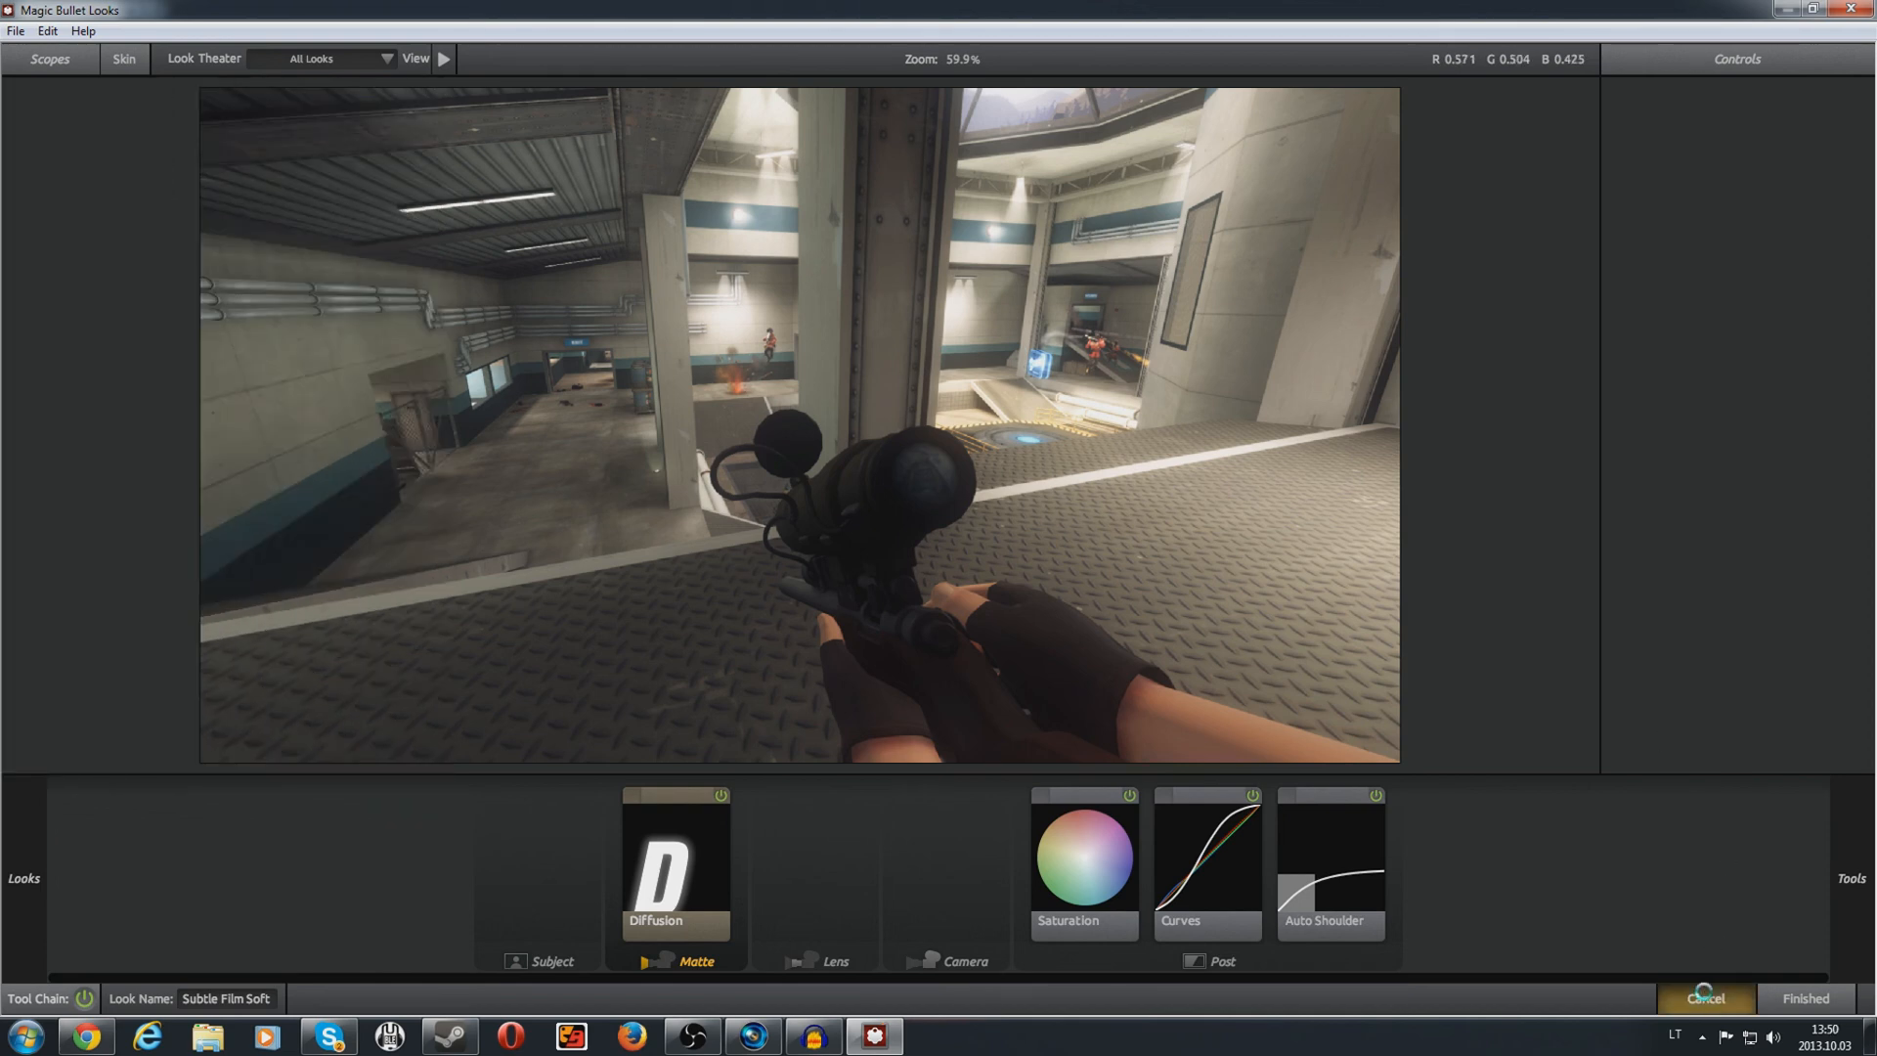
pyautogui.click(921, 216)
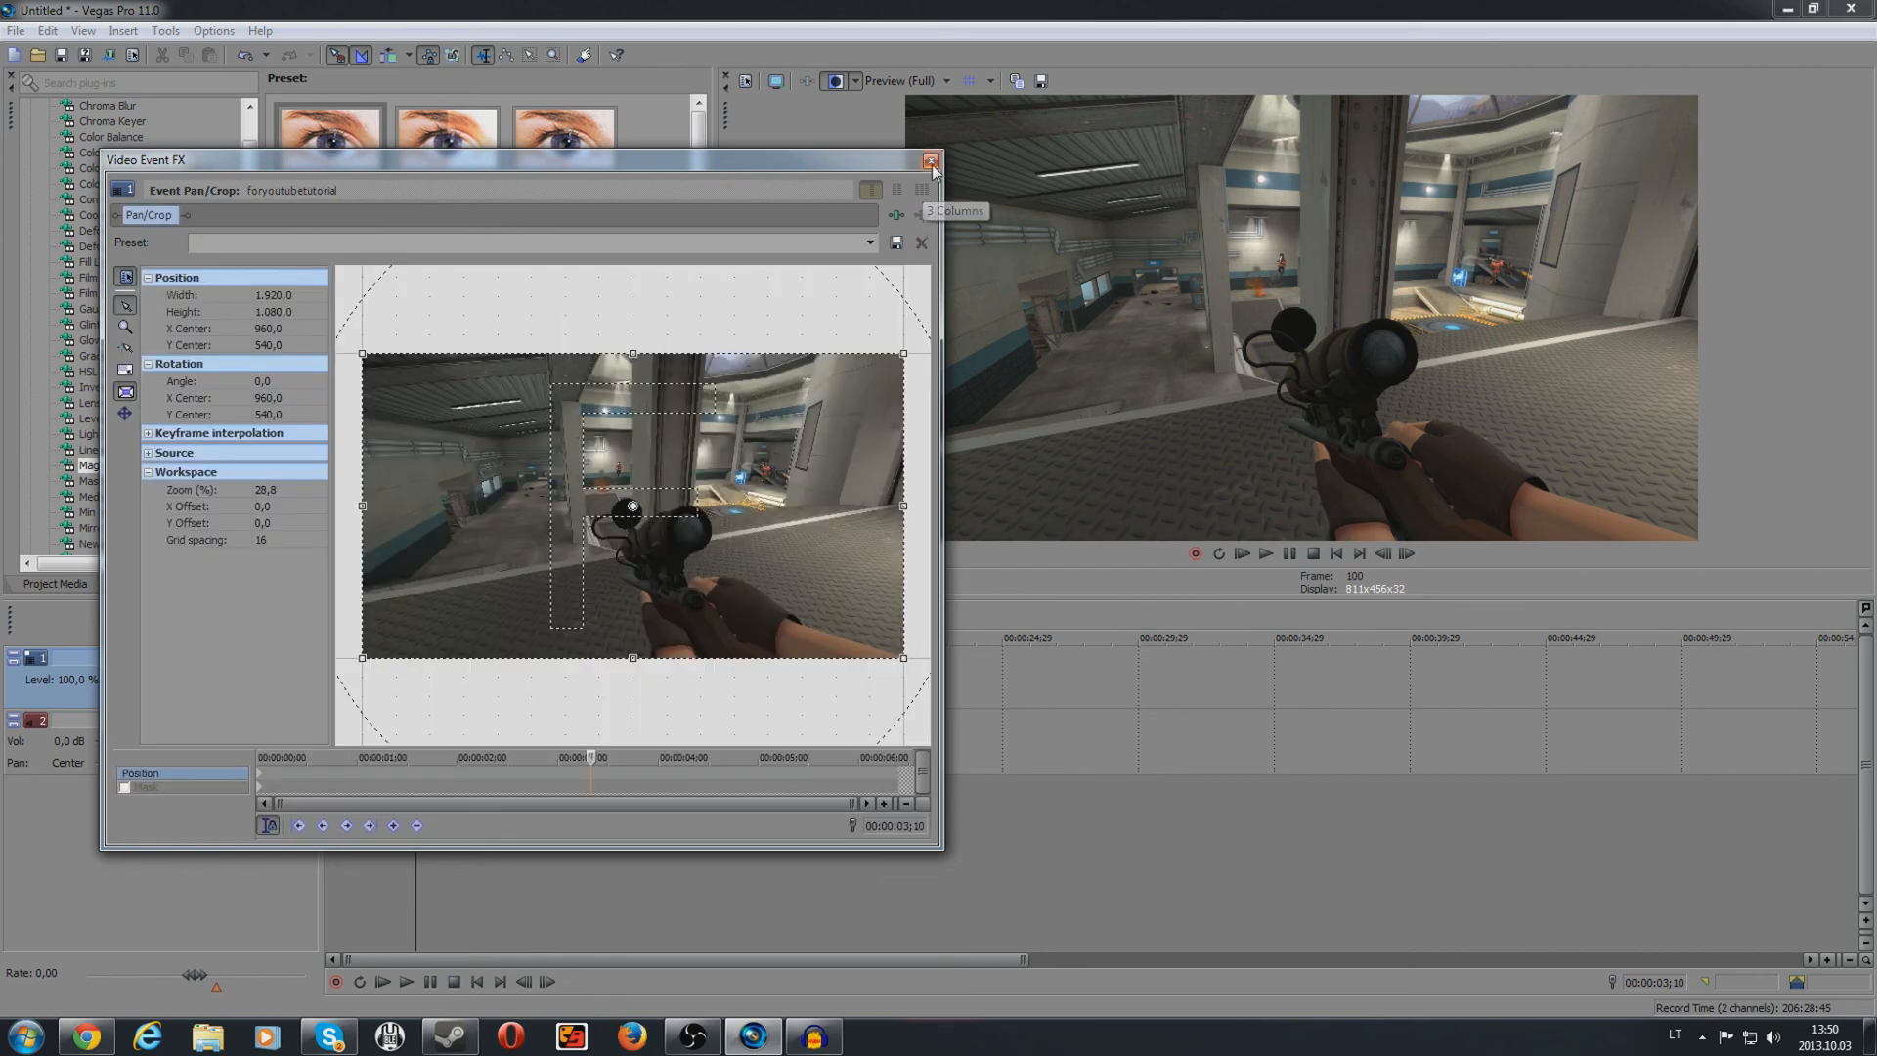
pyautogui.click(931, 162)
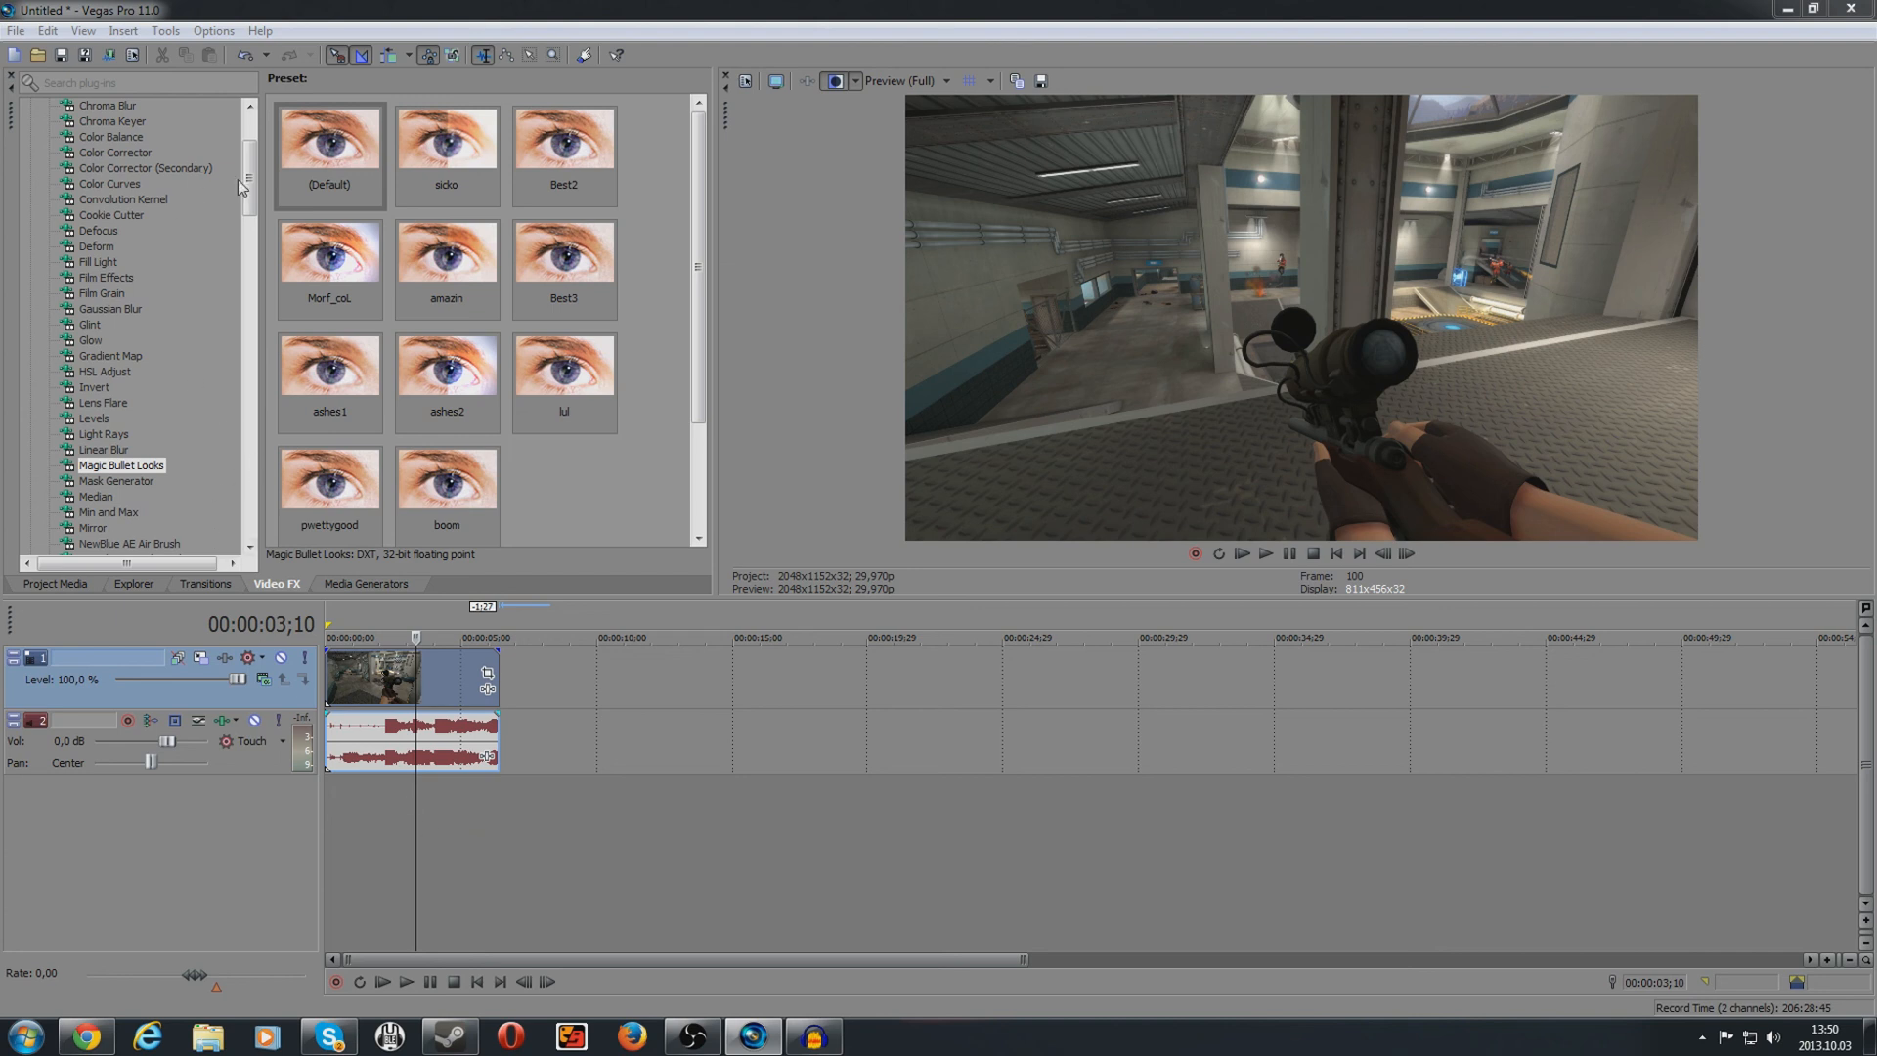
# Step: Look through the list of available video effects and examine the Color Curves presets
pyautogui.scroll(3, 238, 179)
pyautogui.scroll(-4, 210, 245)
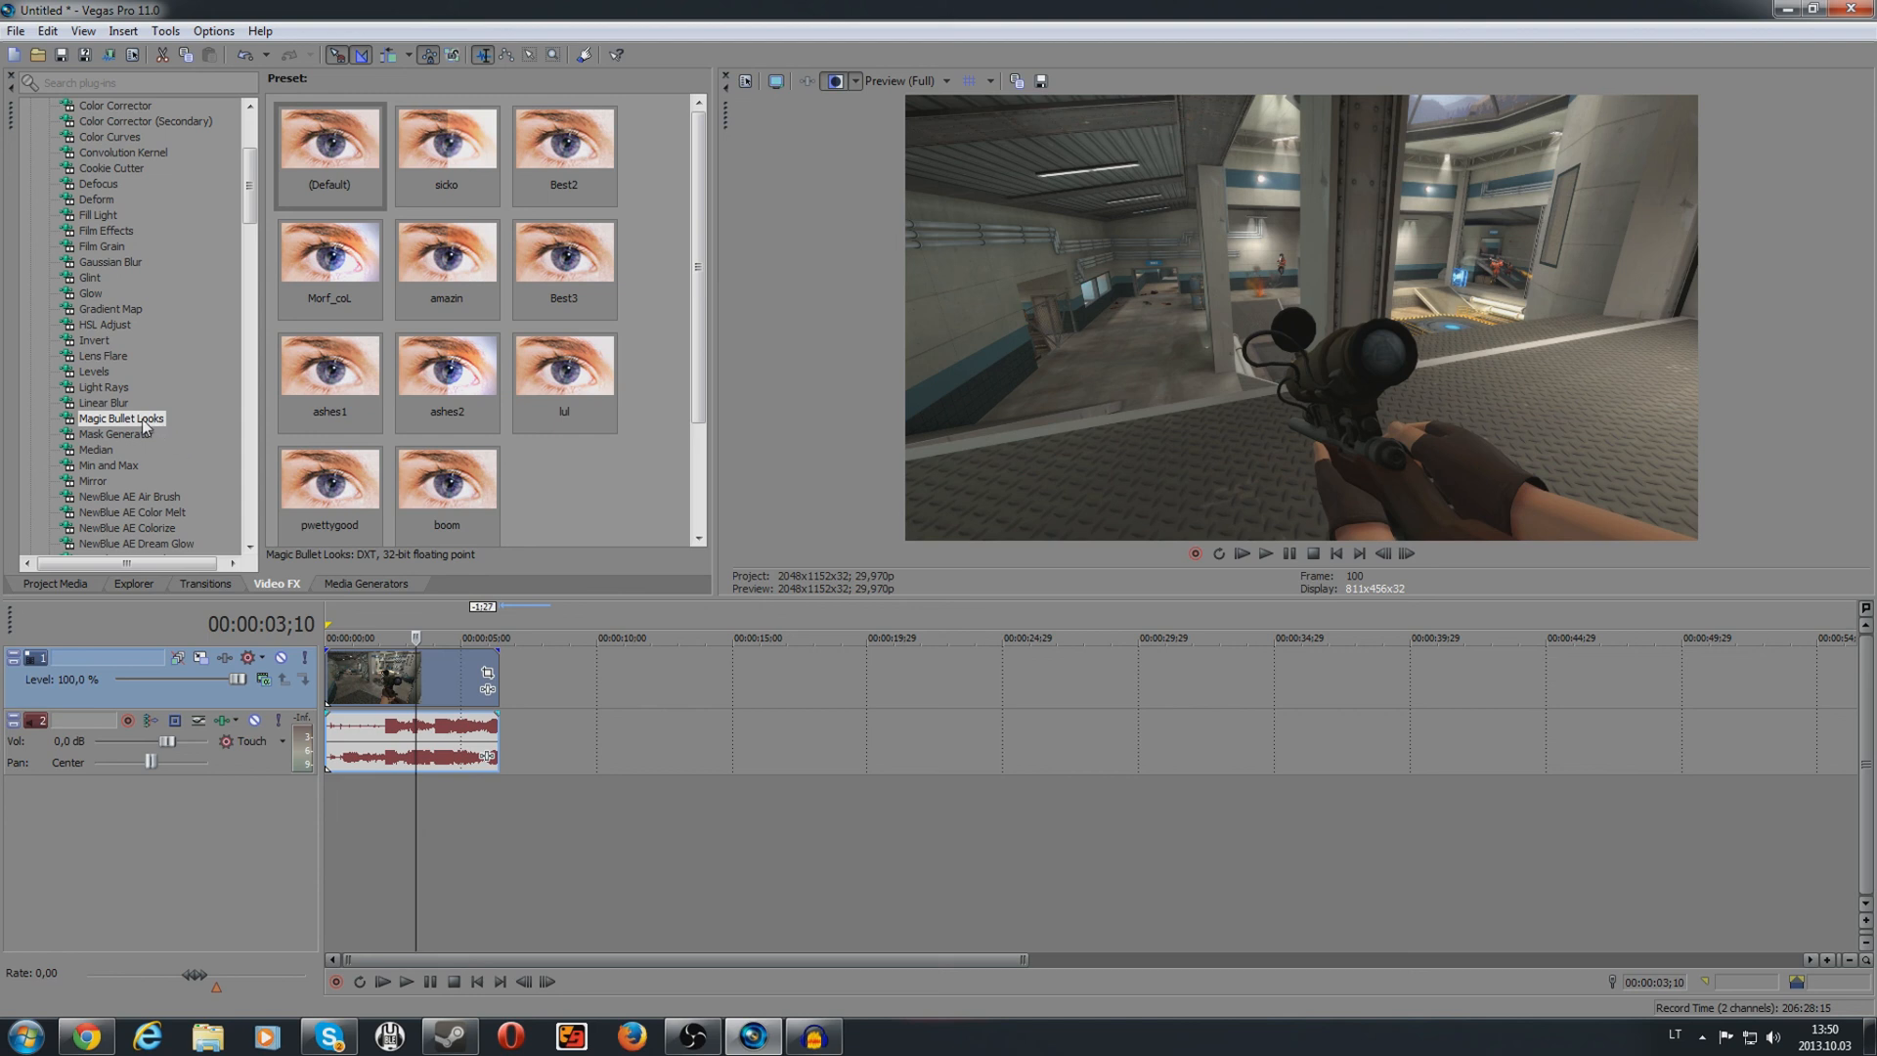
pyautogui.scroll(4, 186, 386)
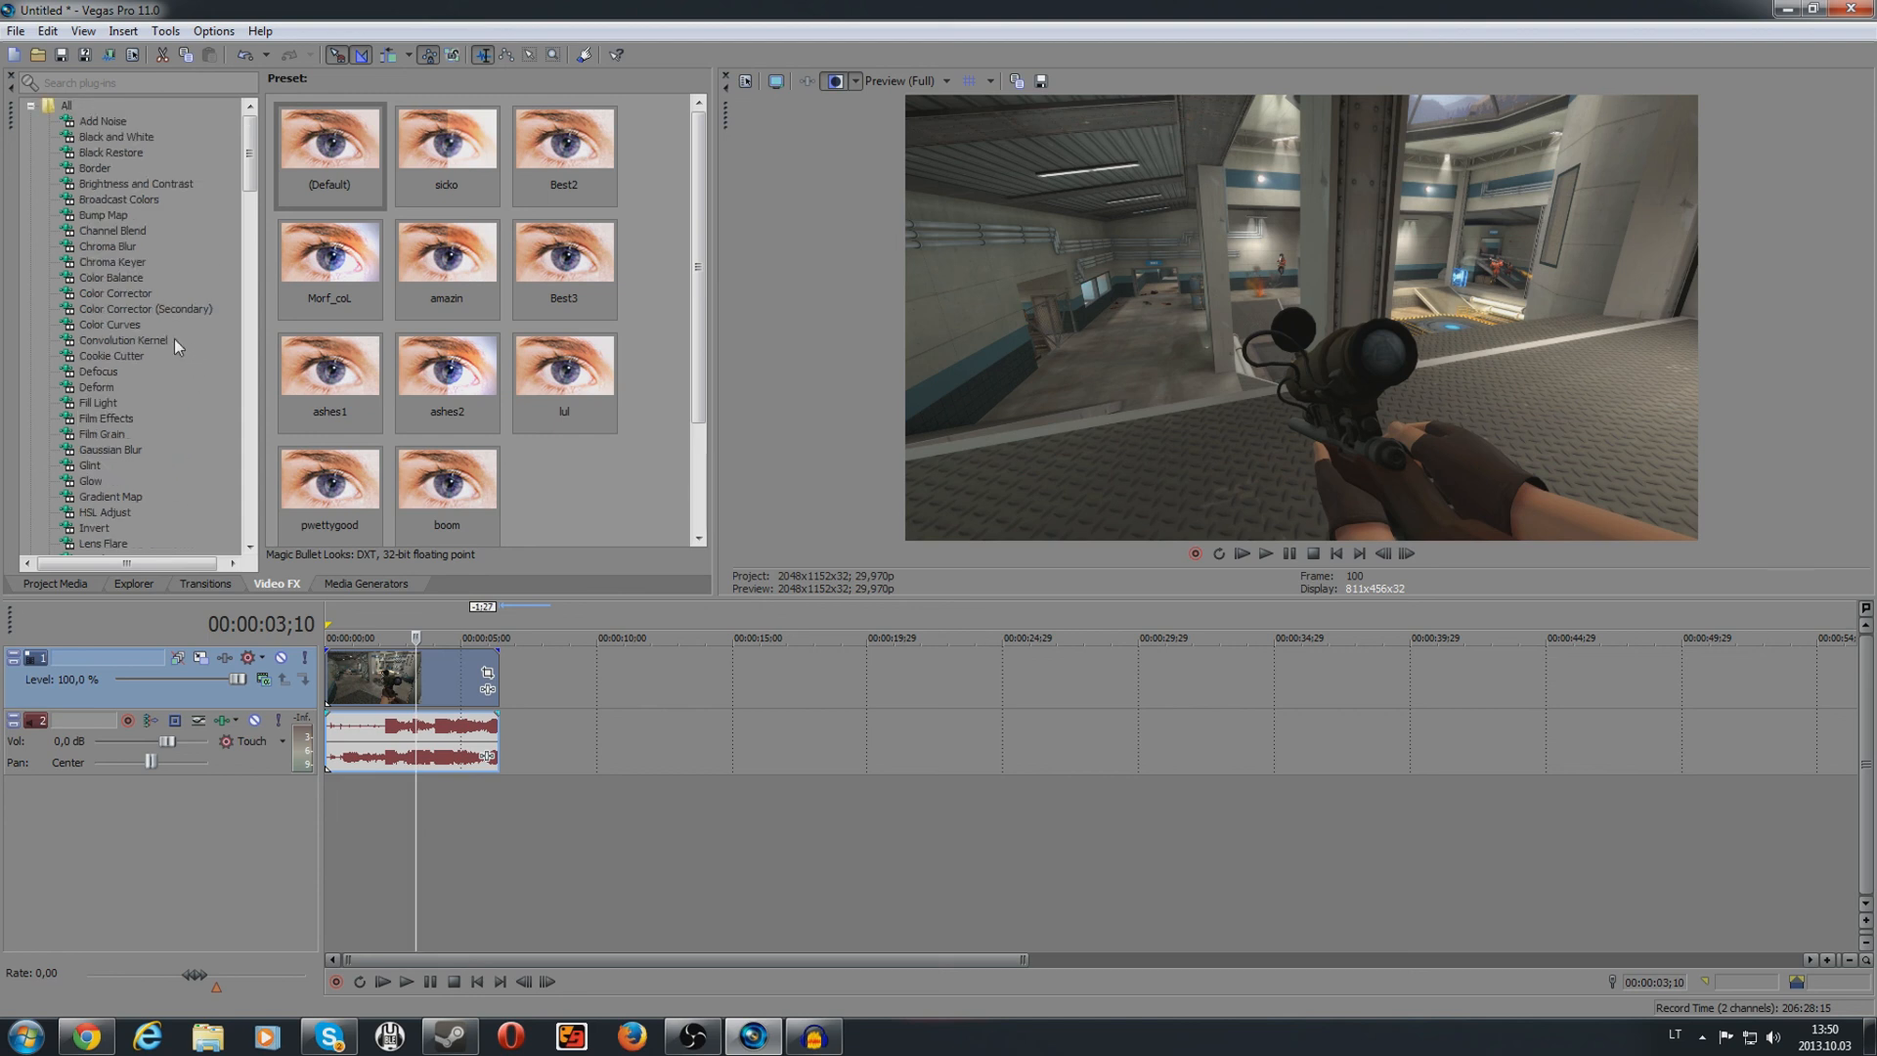
pyautogui.click(119, 326)
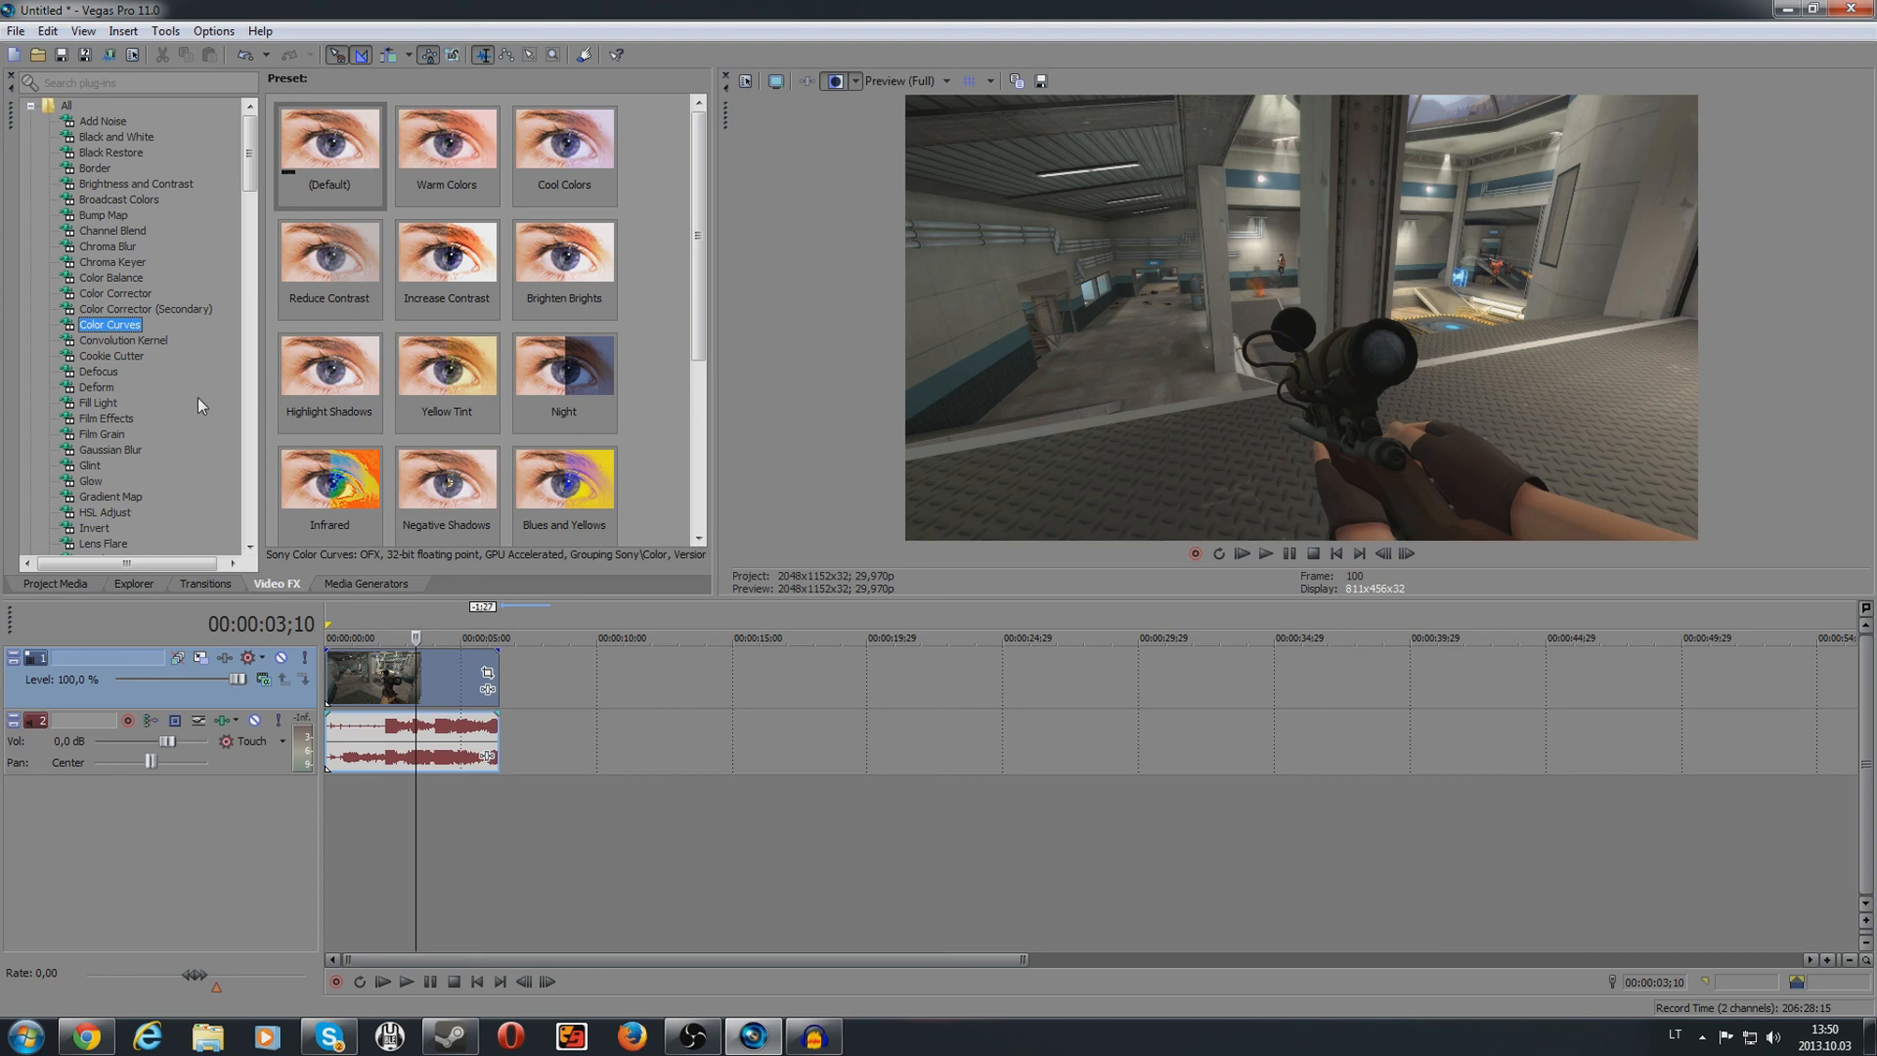
pyautogui.scroll(-4, 198, 379)
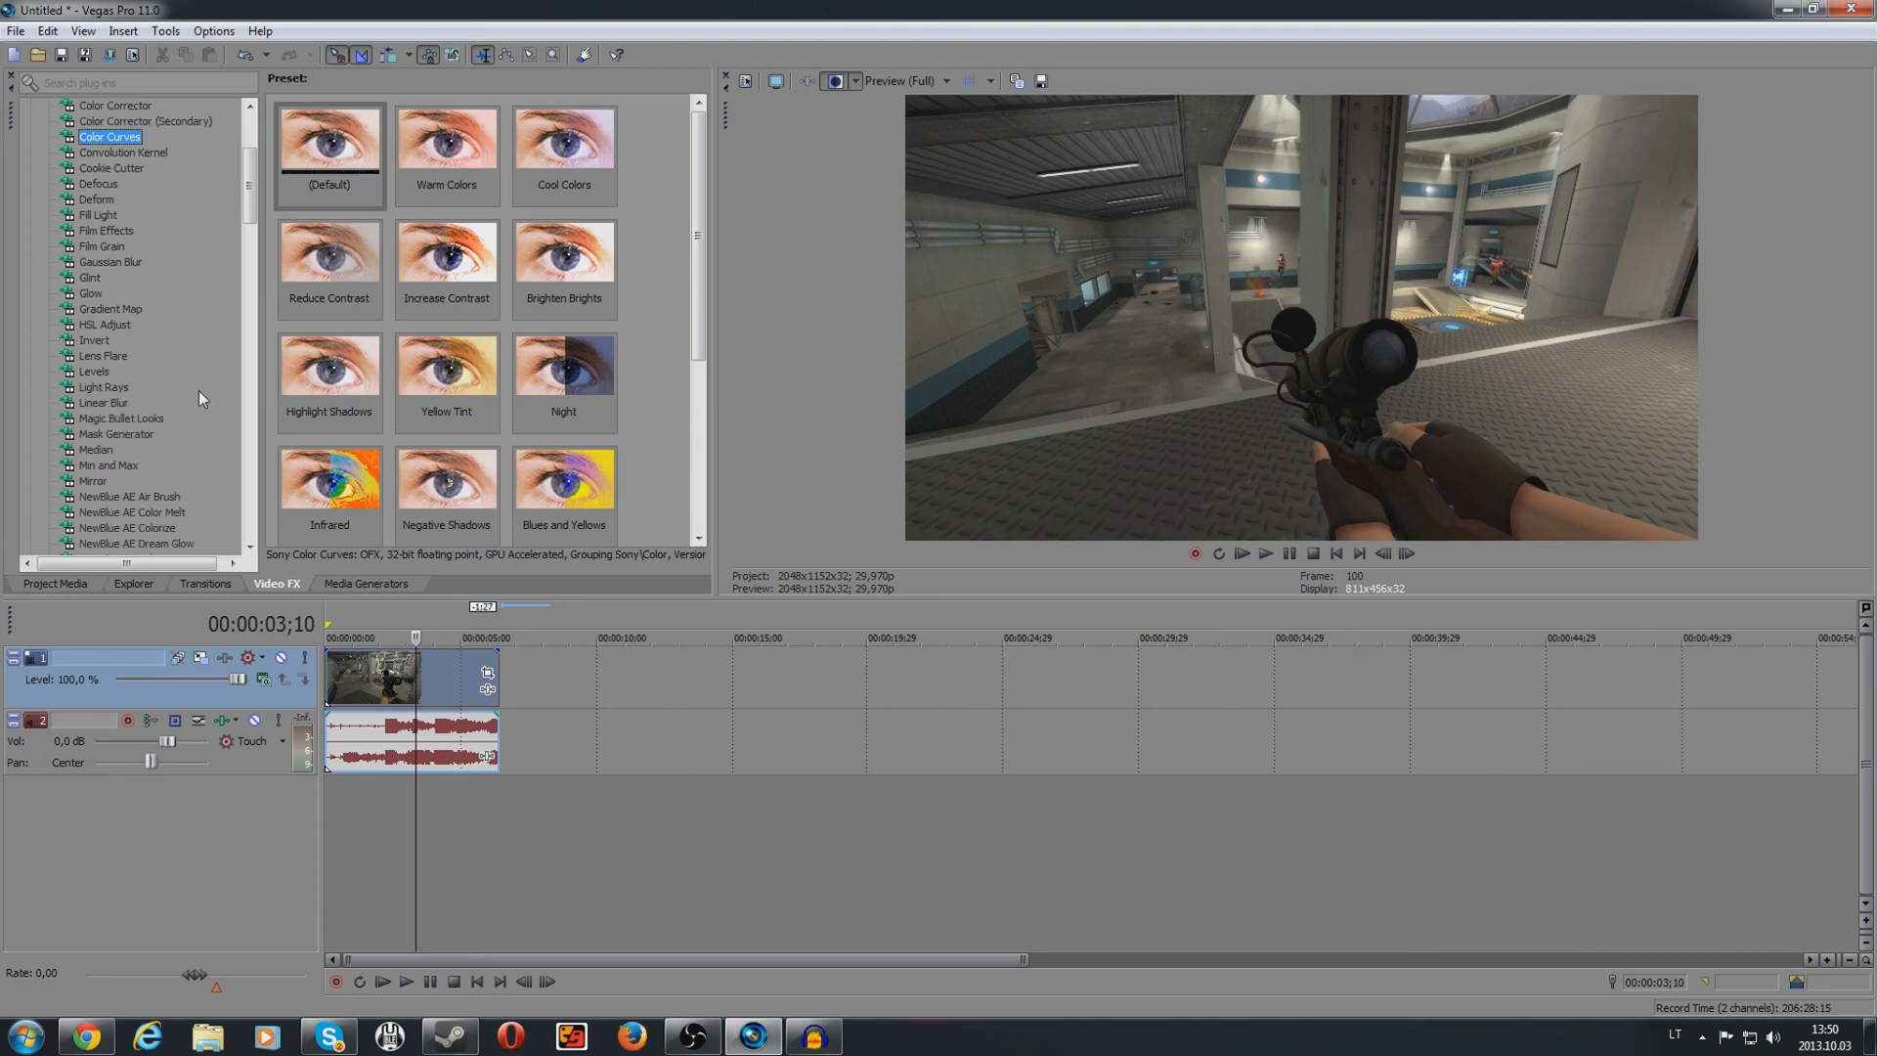
pyautogui.scroll(-2, 197, 390)
pyautogui.scroll(-10, 195, 383)
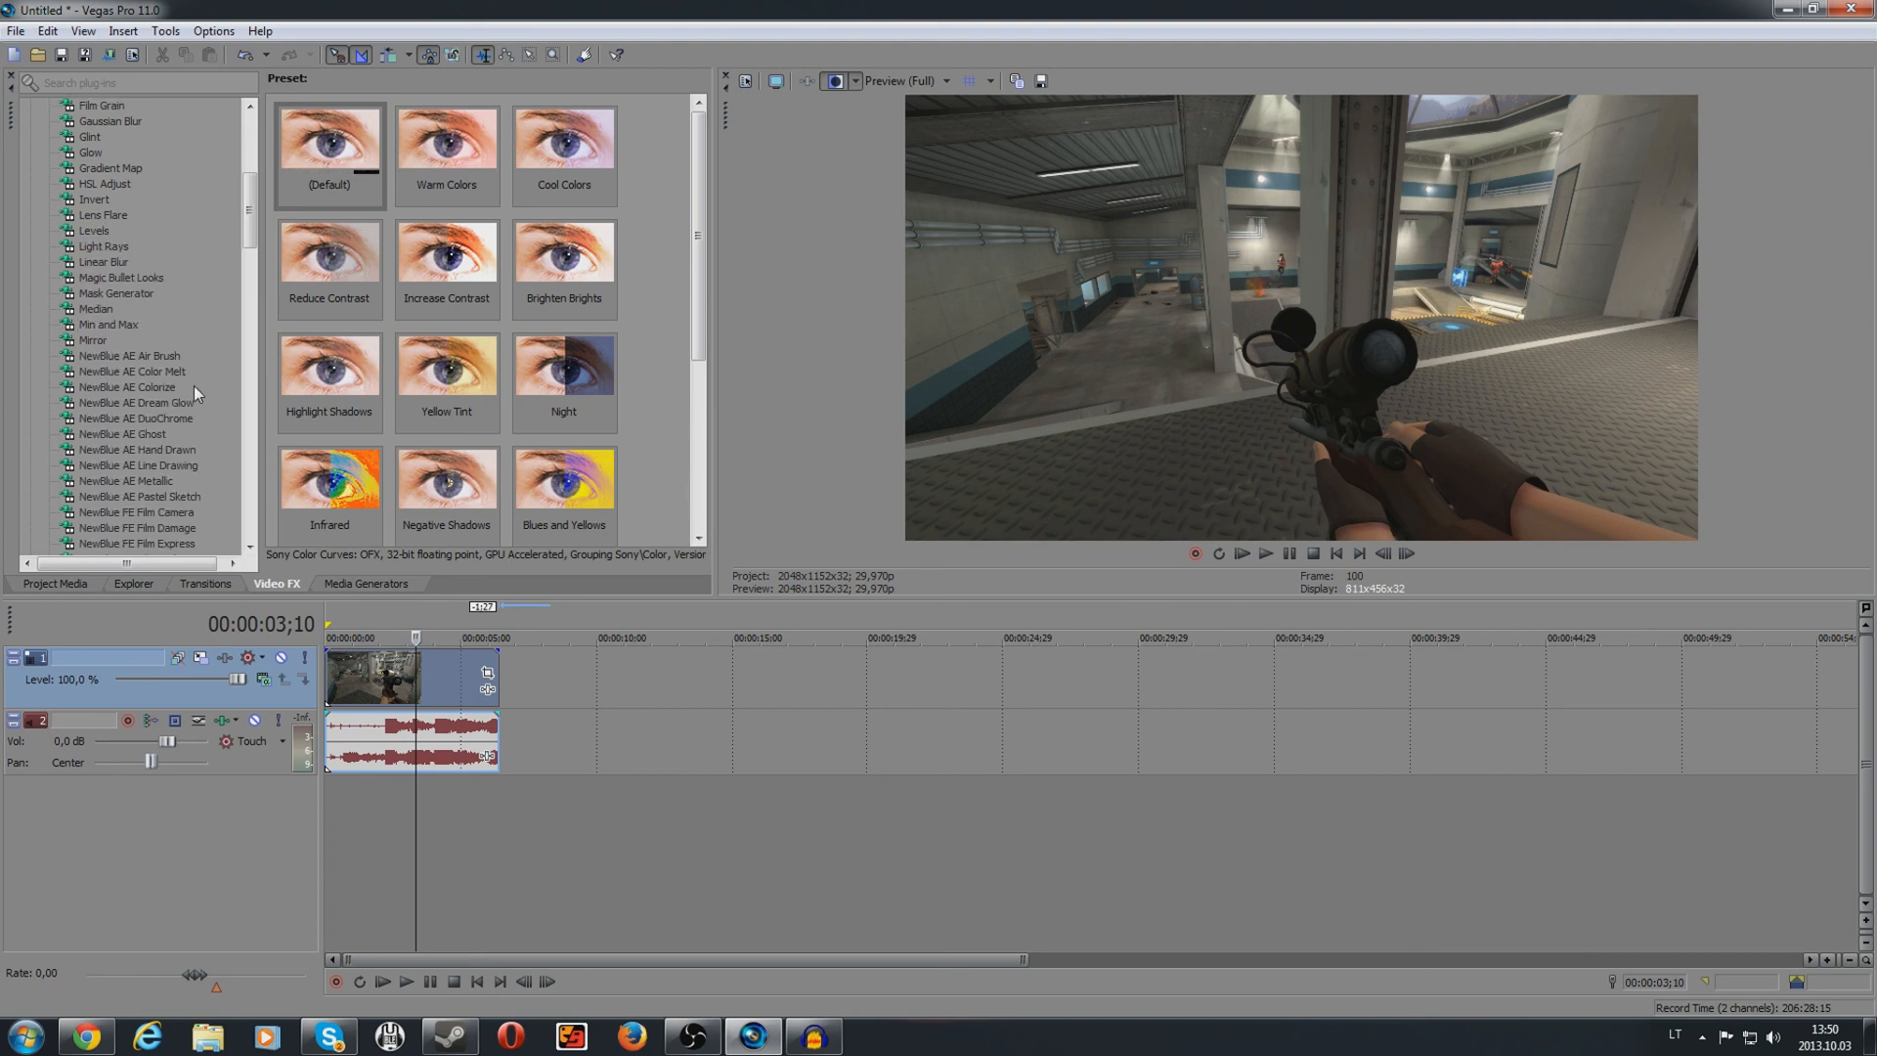
pyautogui.scroll(-12, 195, 445)
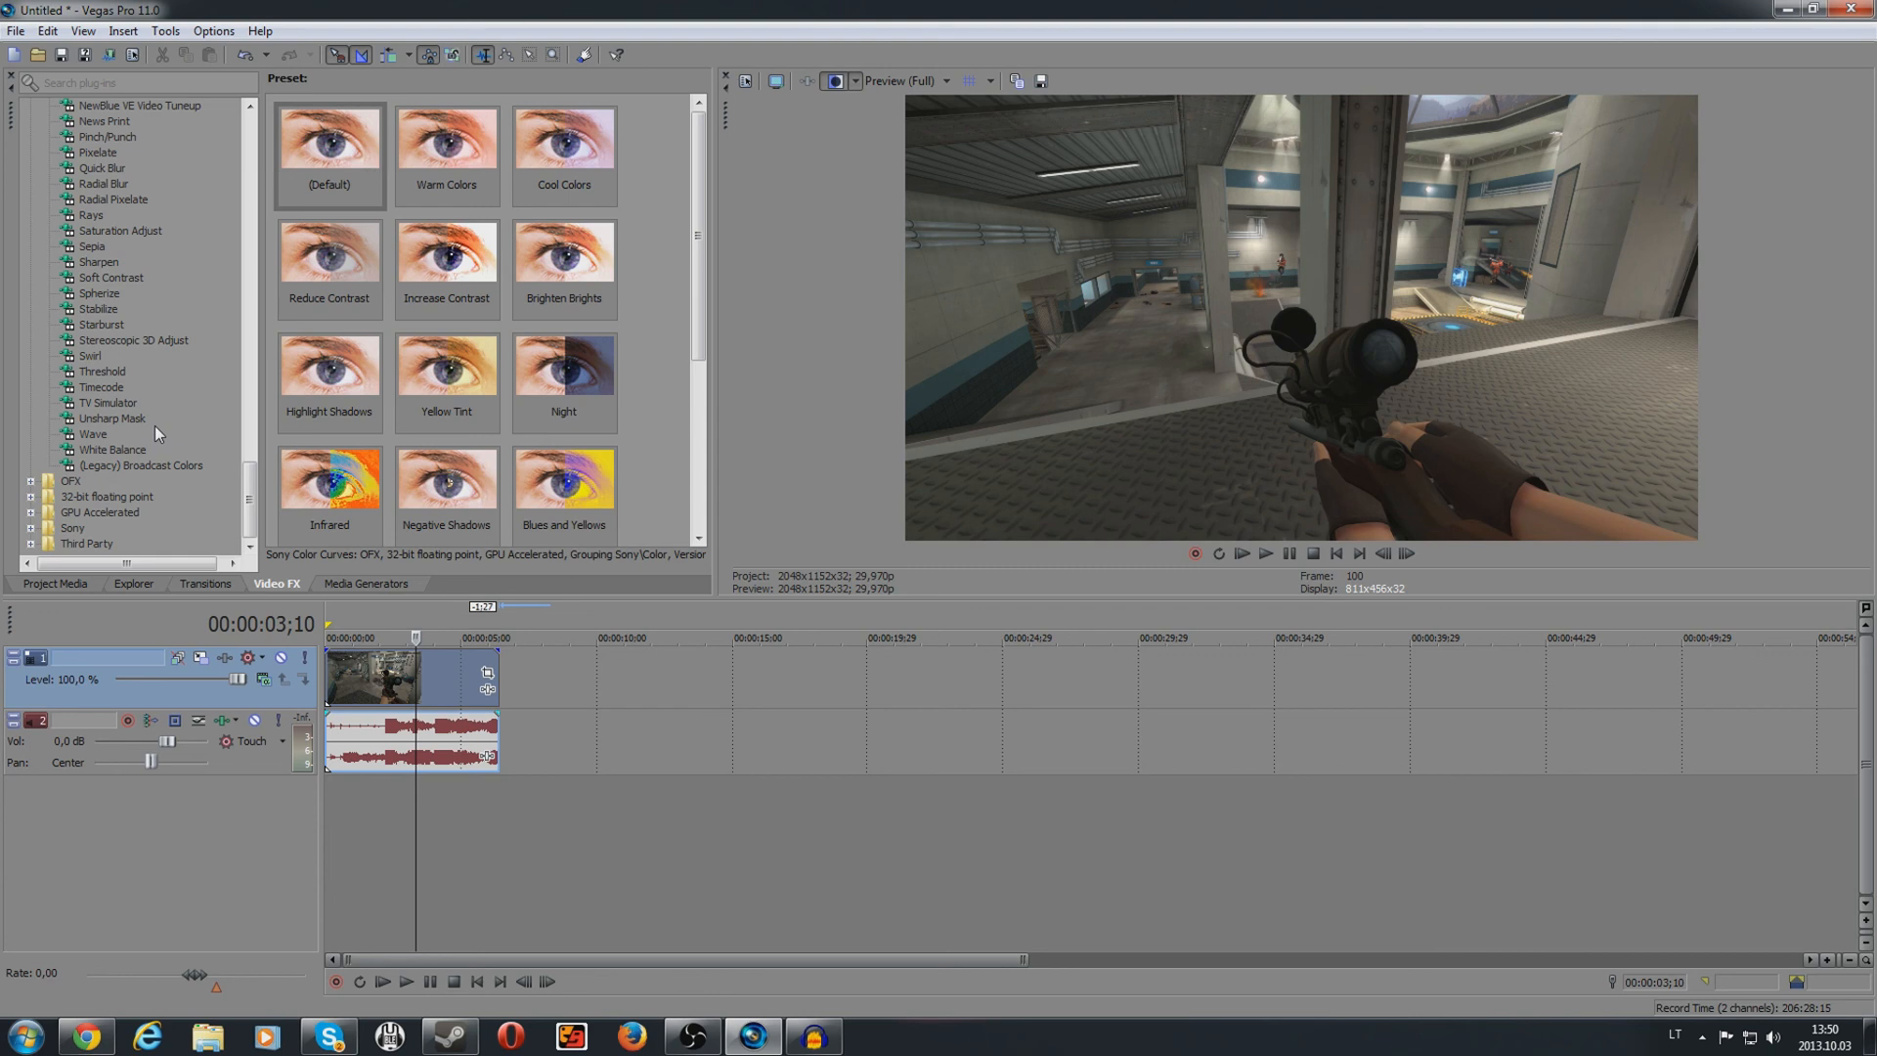
pyautogui.scroll(4, 155, 425)
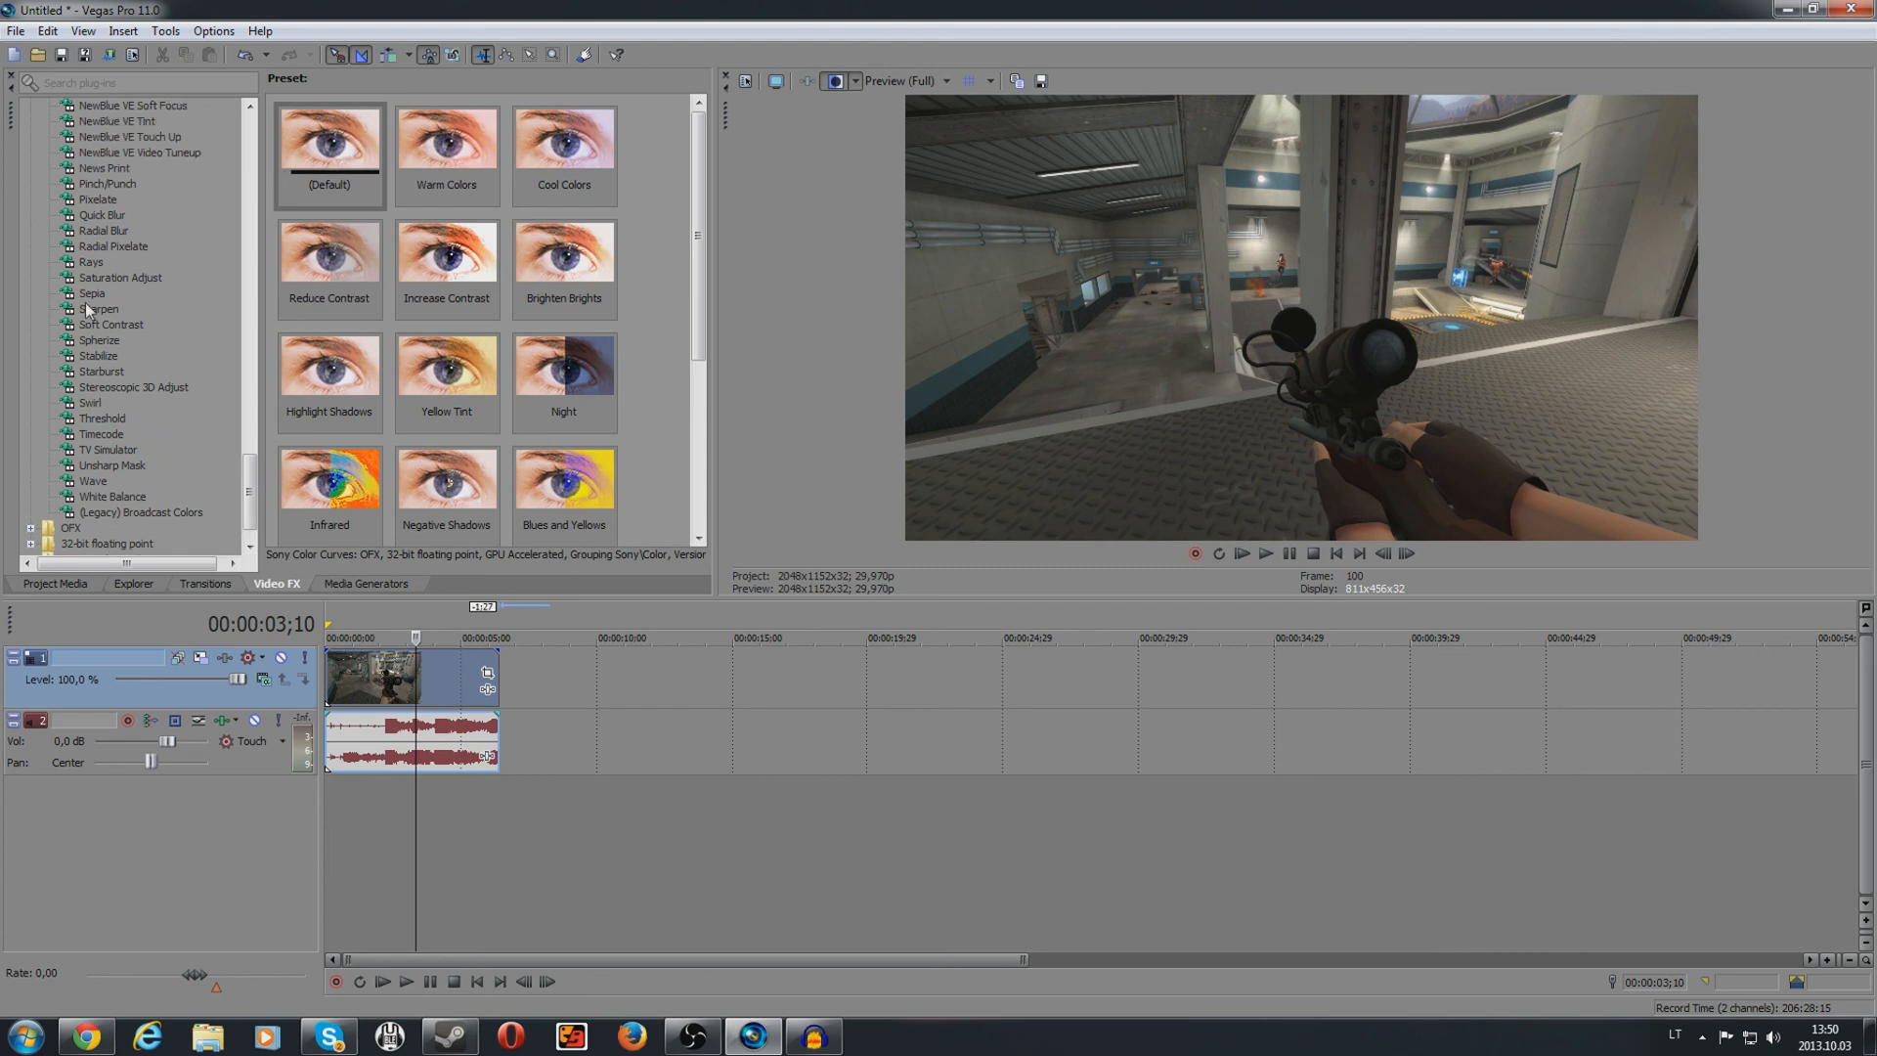
pyautogui.scroll(15, 161, 332)
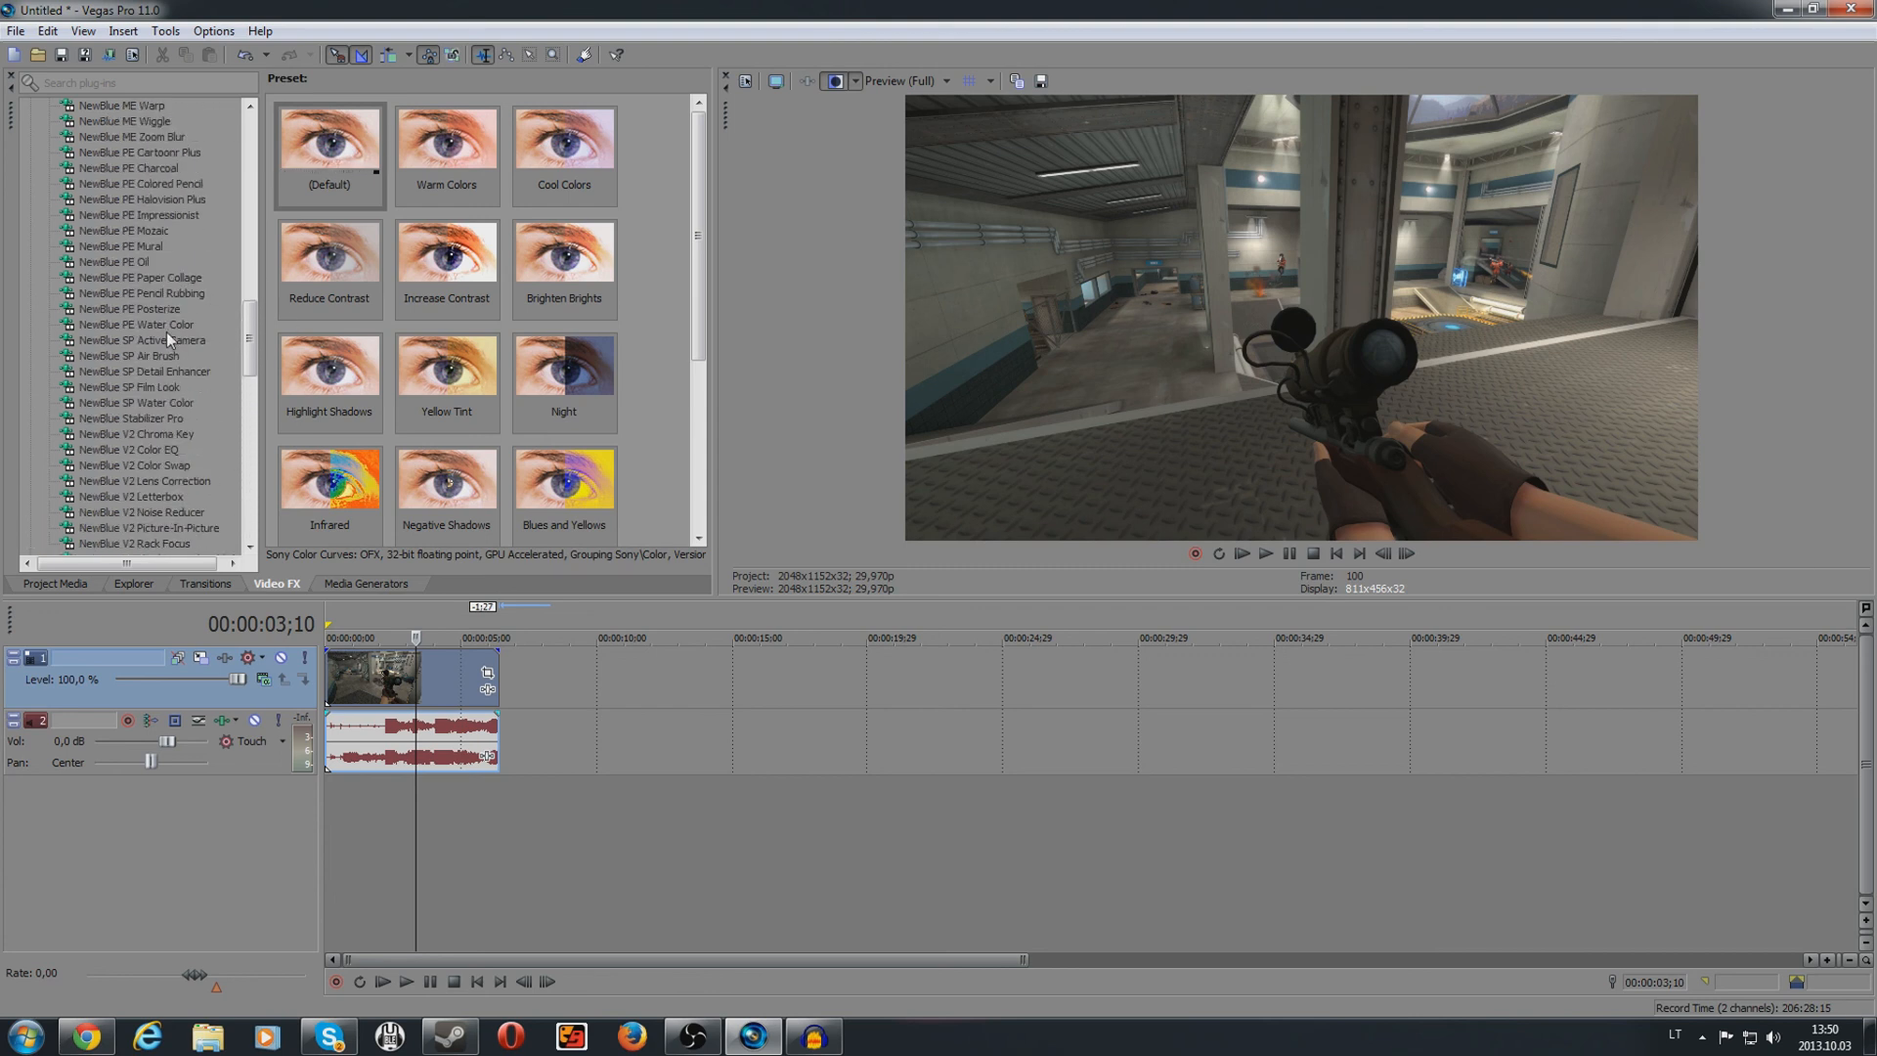
pyautogui.scroll(12, 168, 332)
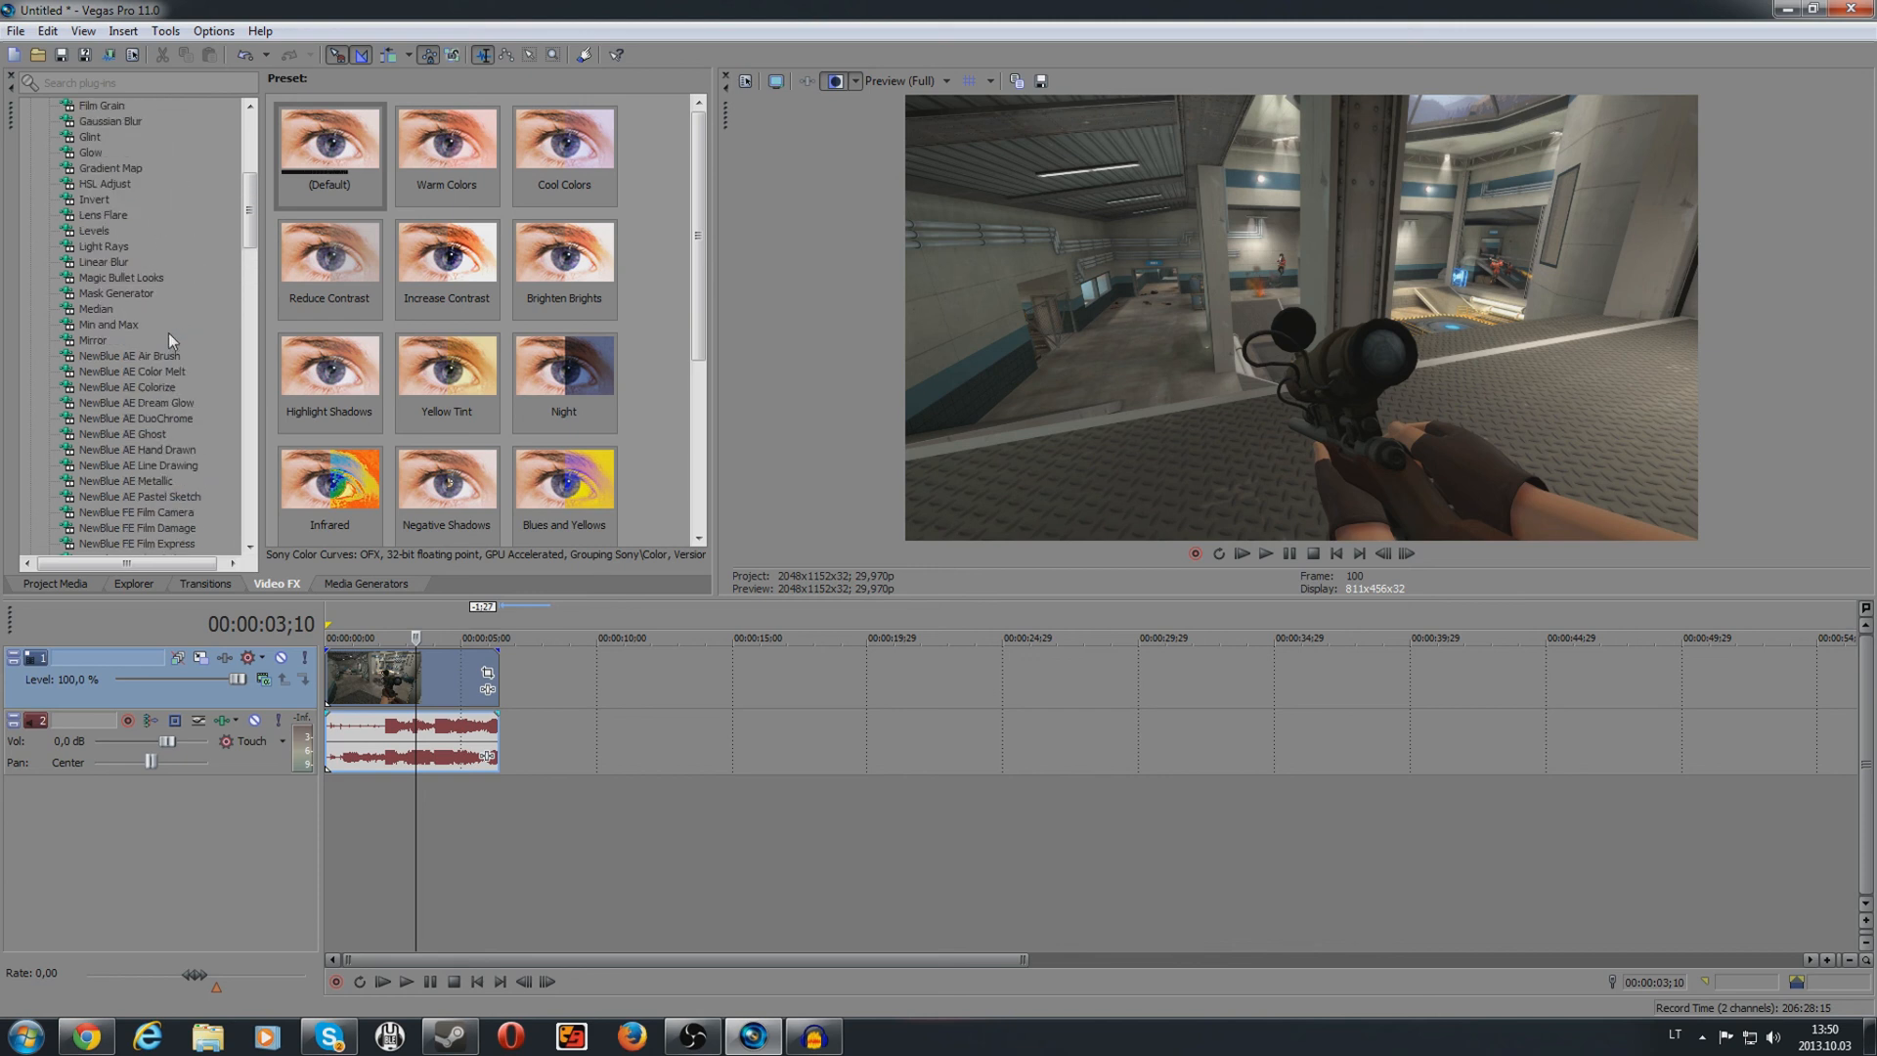
pyautogui.scroll(7, 156, 323)
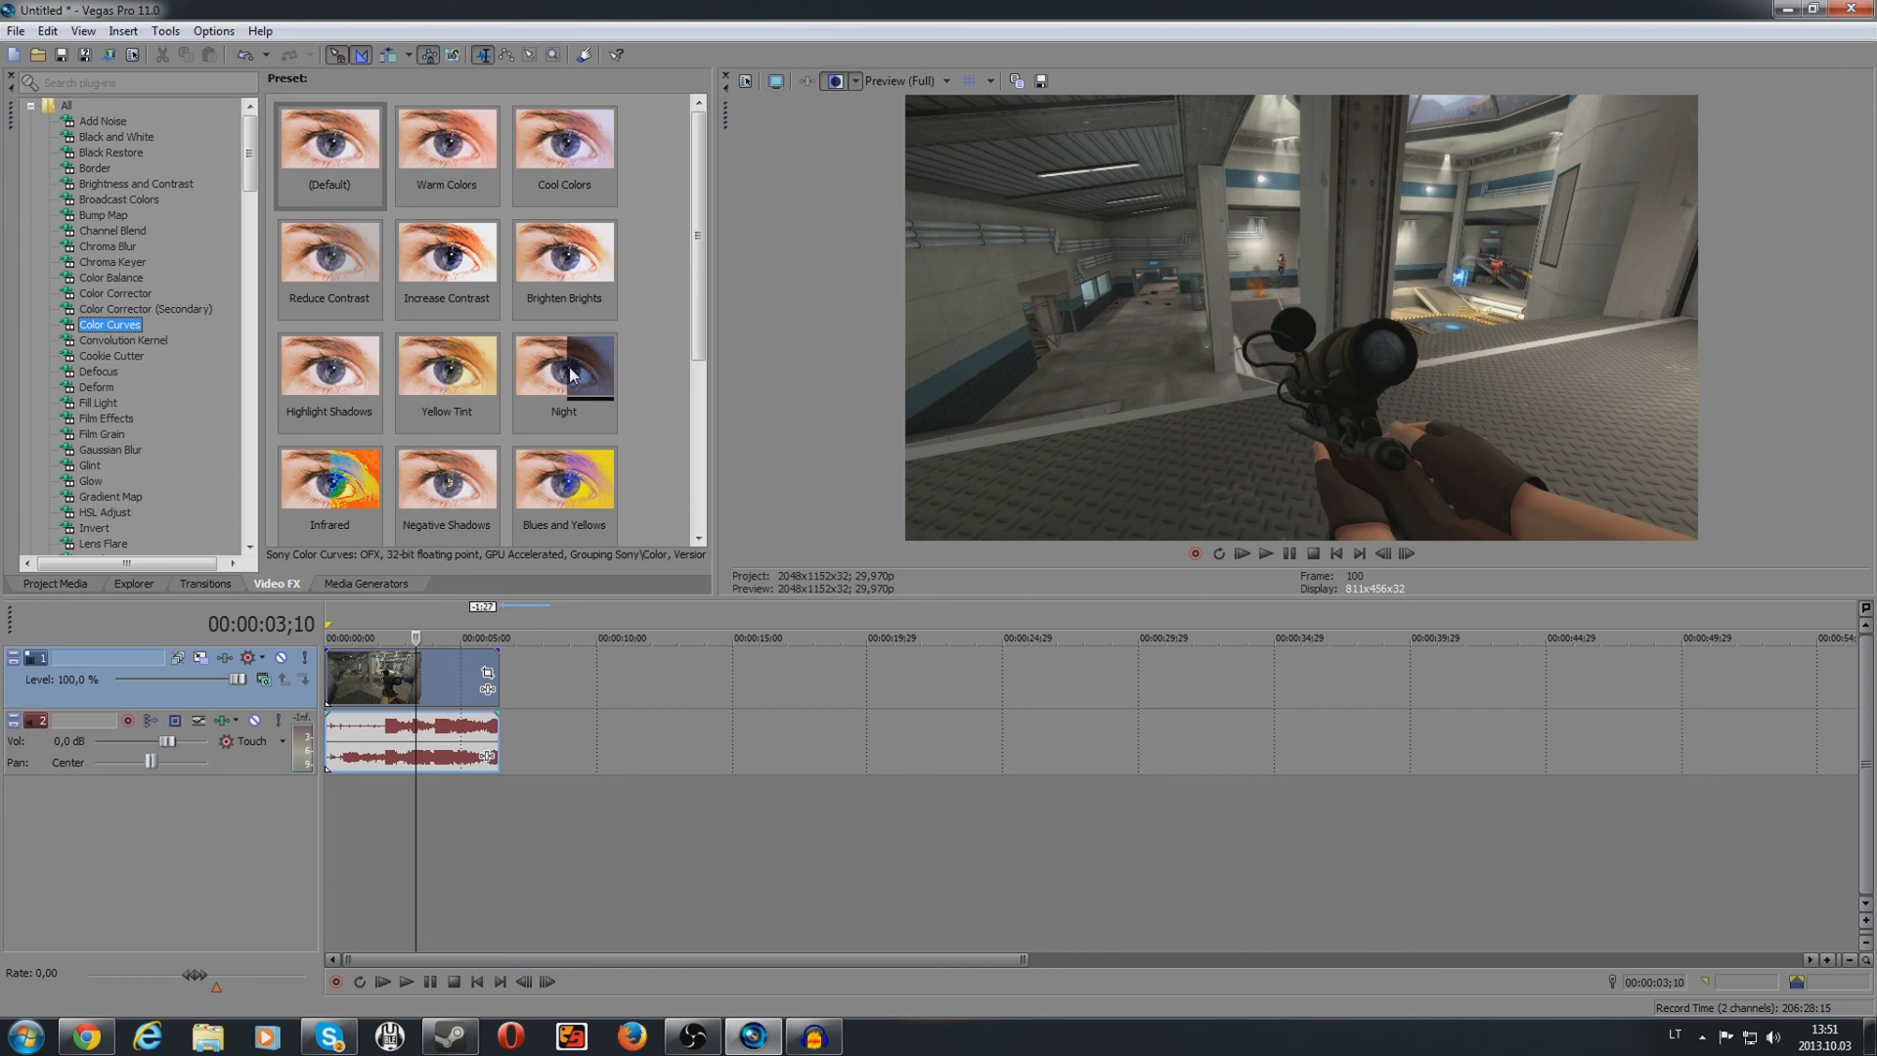
# Step: Apply the Color Curves Night preset to the gameplay clip and turn off the split-screen preview
pyautogui.moveTo(572, 374); pyautogui.dragTo(403, 689)
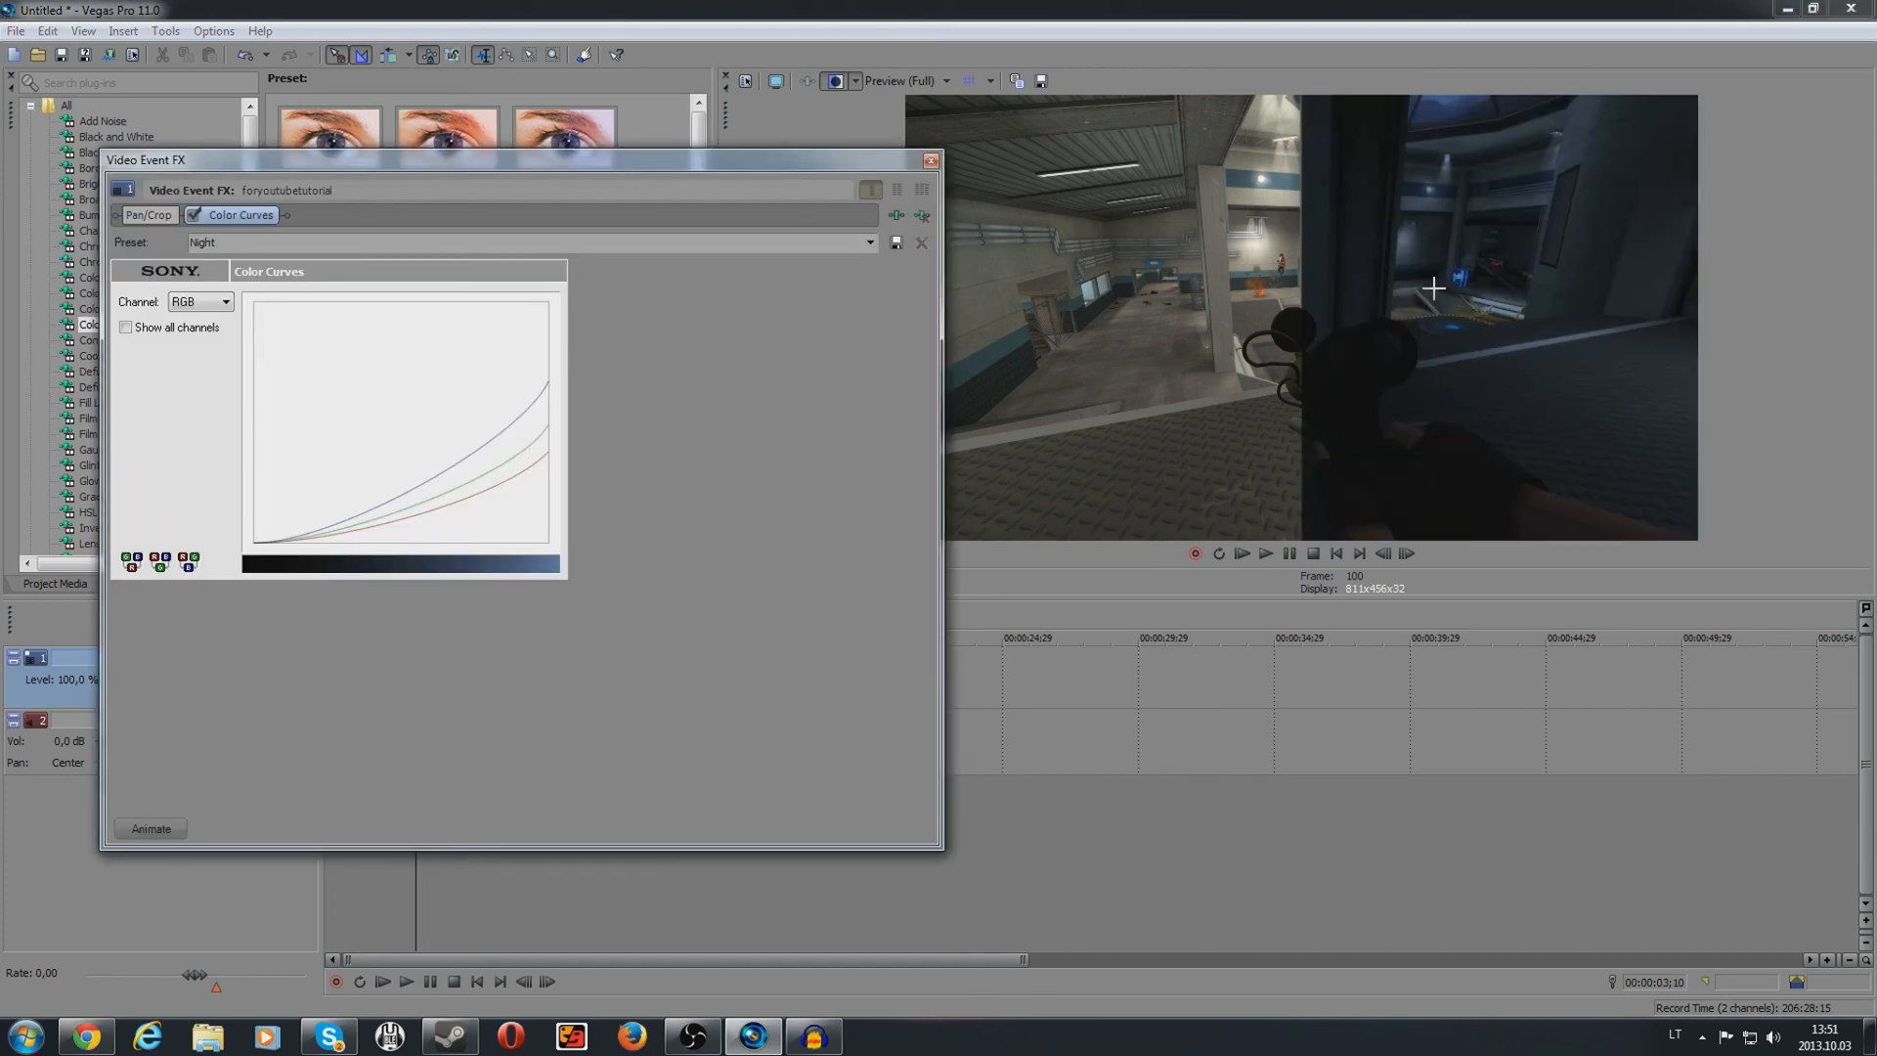
pyautogui.click(931, 159)
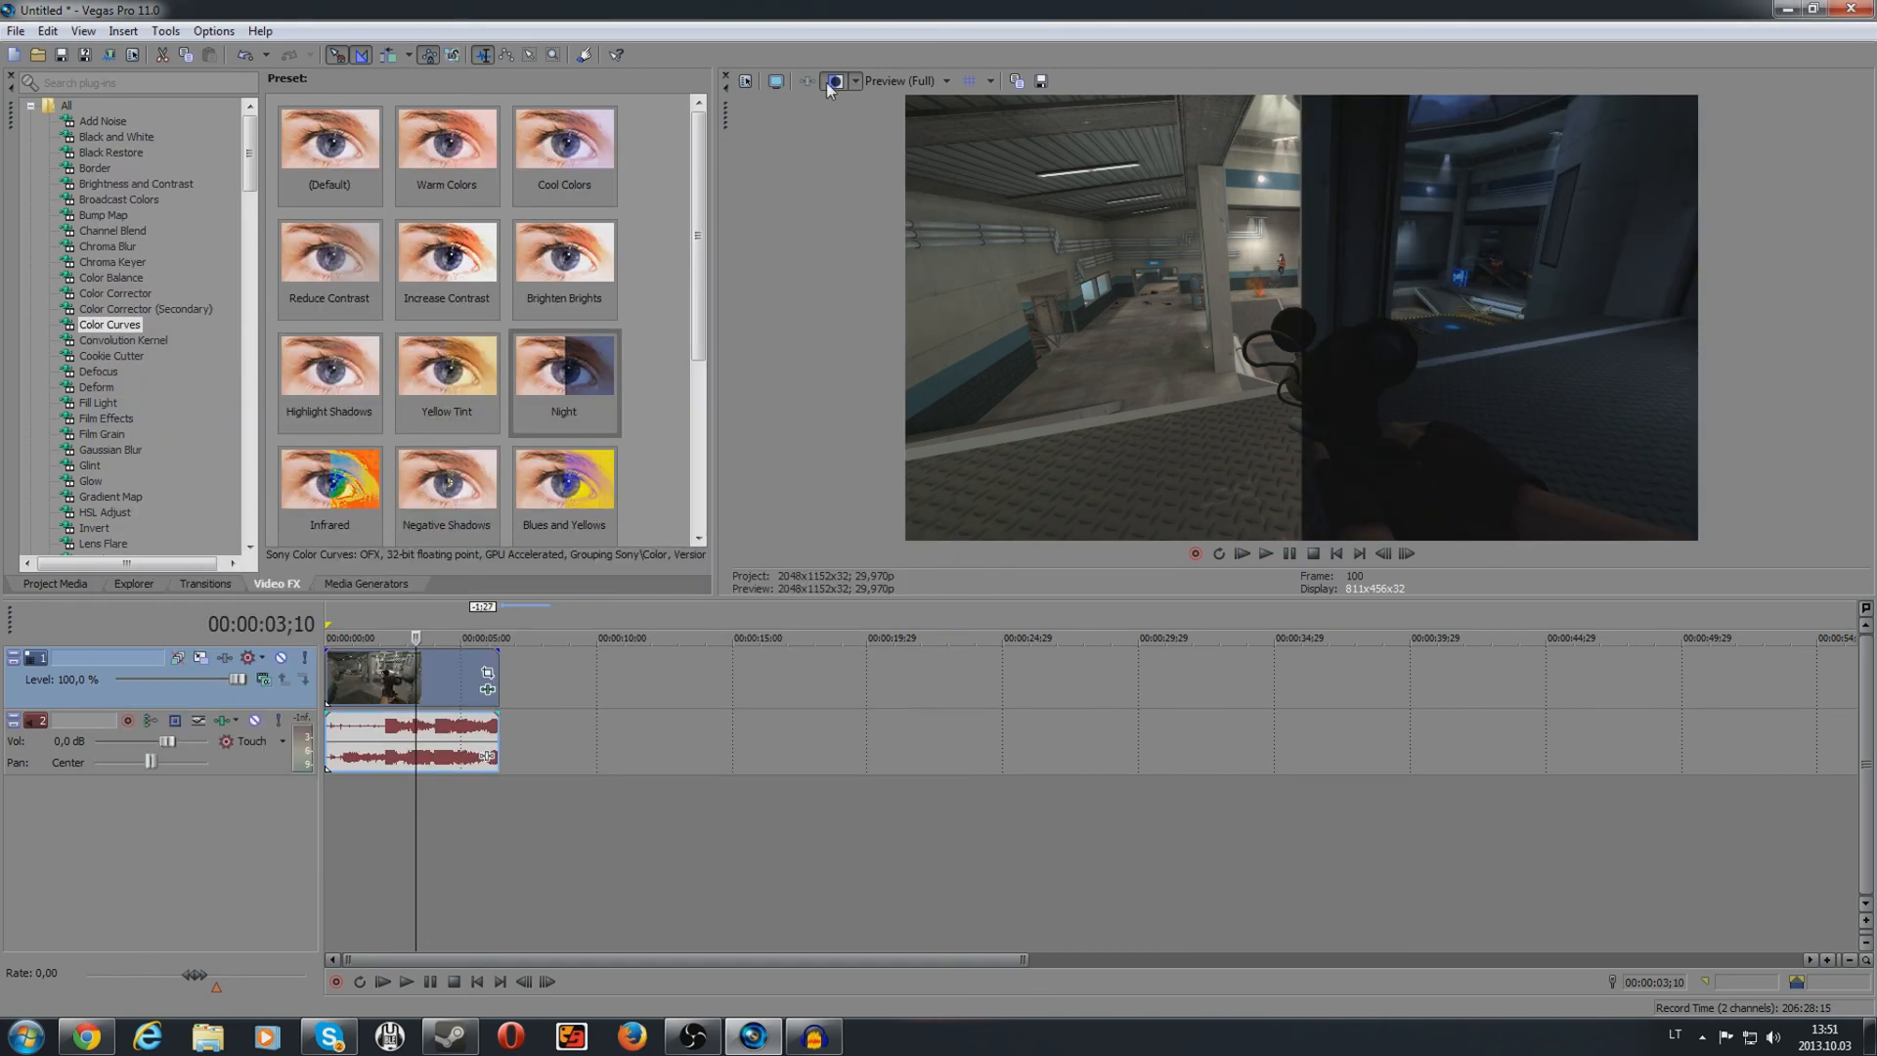
pyautogui.click(835, 81)
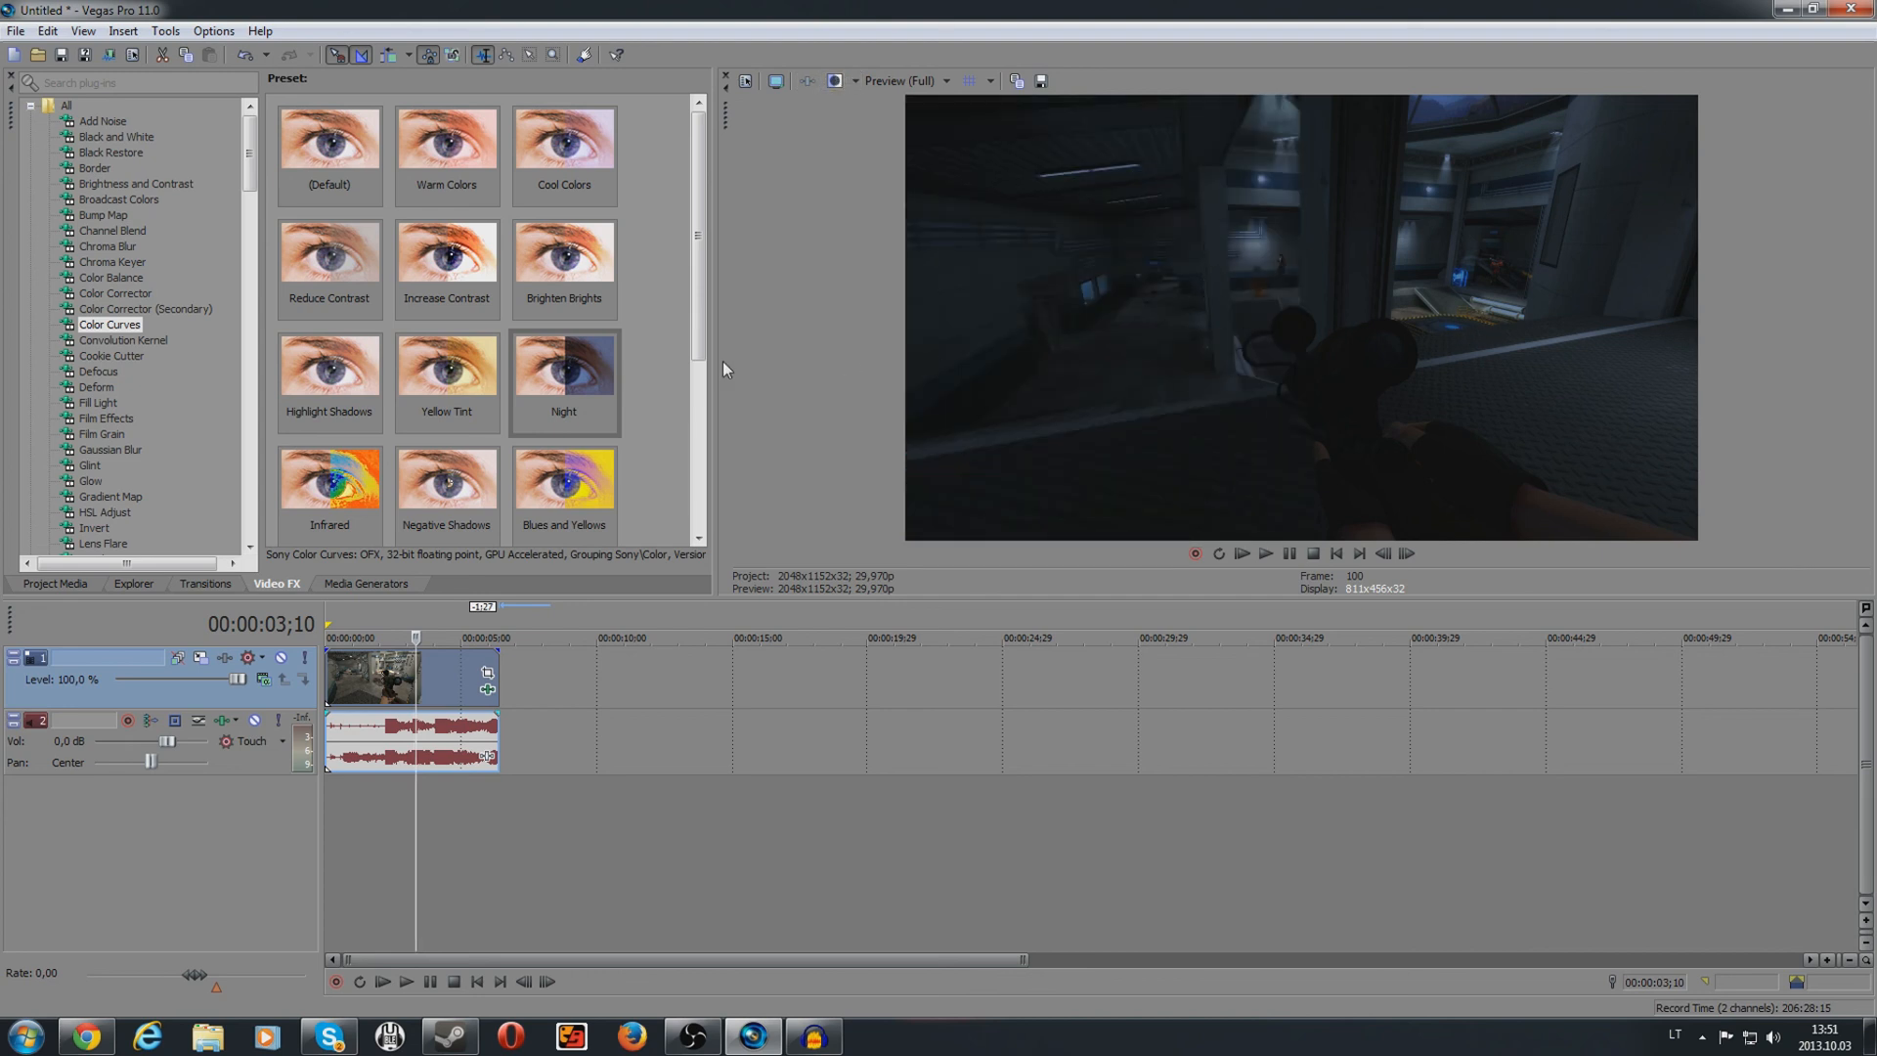
# Step: Try the Color Curves Yellow Tint preset on top of the Night effect and remove it again
pyautogui.moveTo(479, 359); pyautogui.dragTo(448, 481)
pyautogui.moveTo(428, 675); pyautogui.dragTo(435, 675)
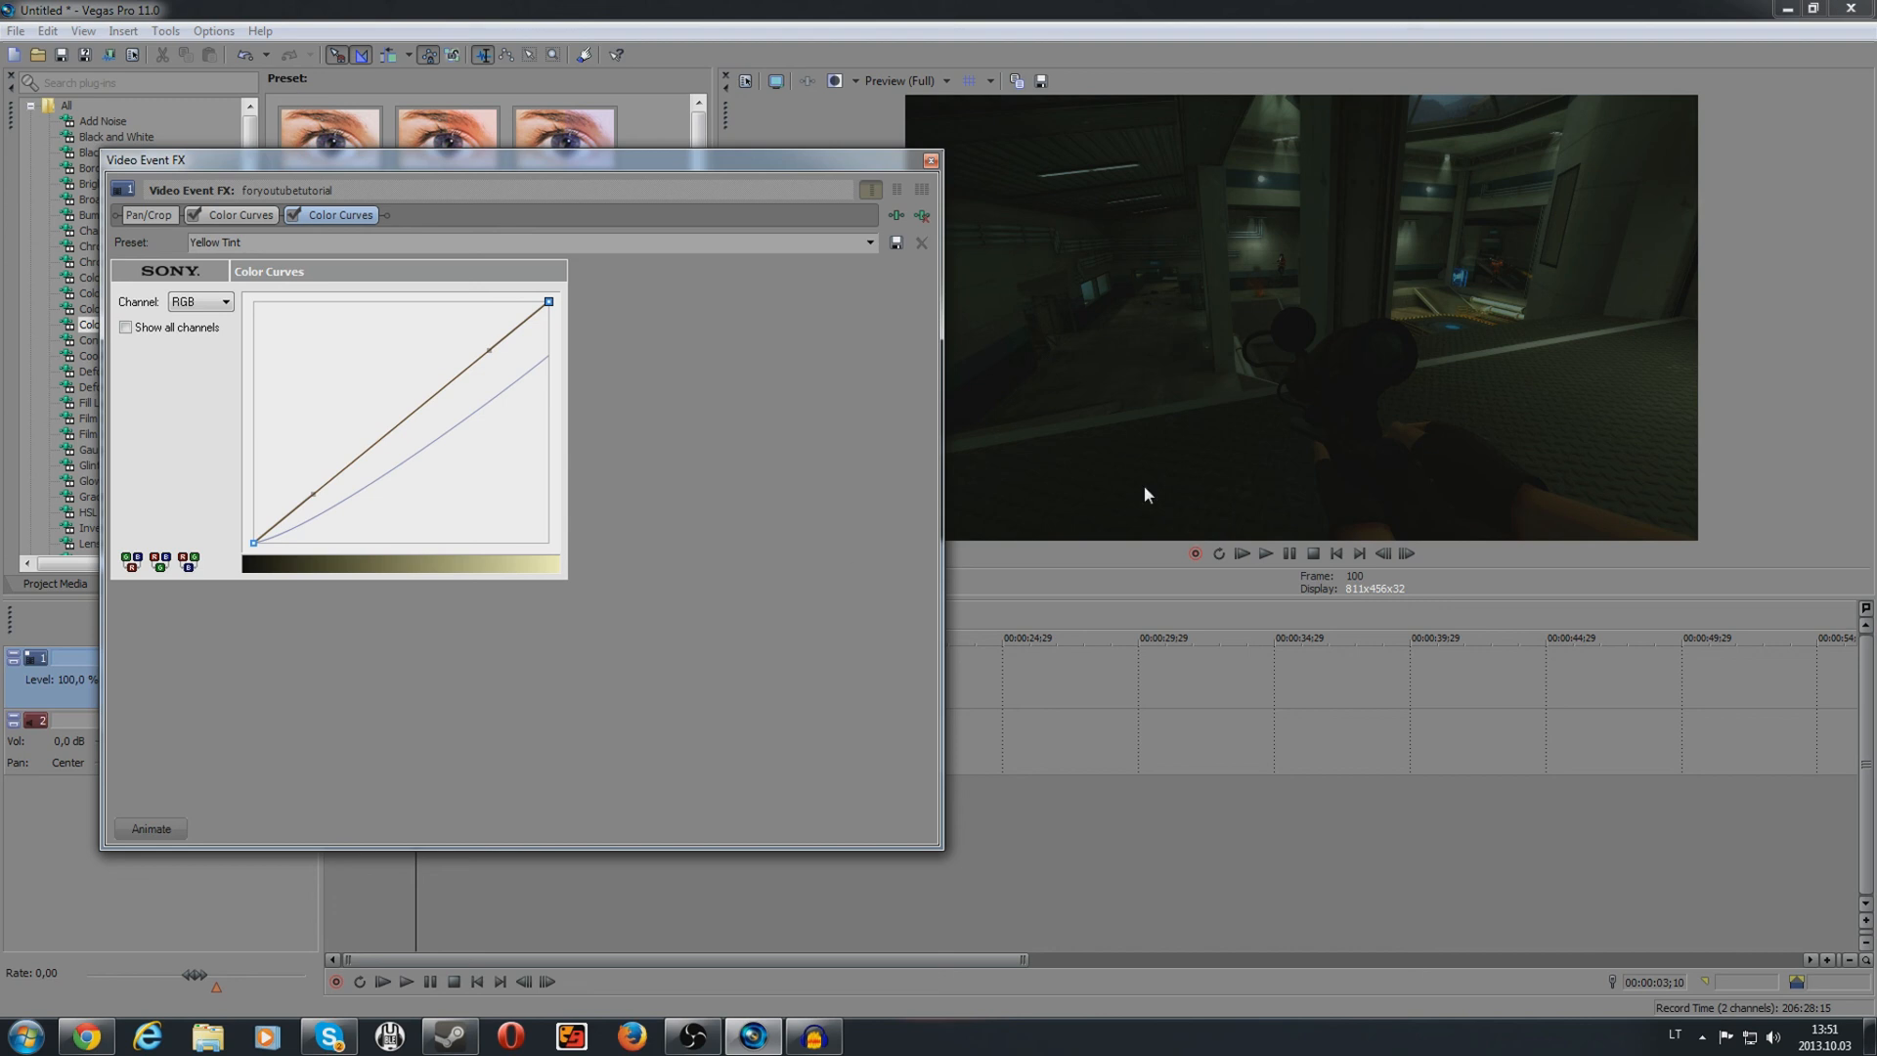
pyautogui.click(921, 216)
pyautogui.click(931, 159)
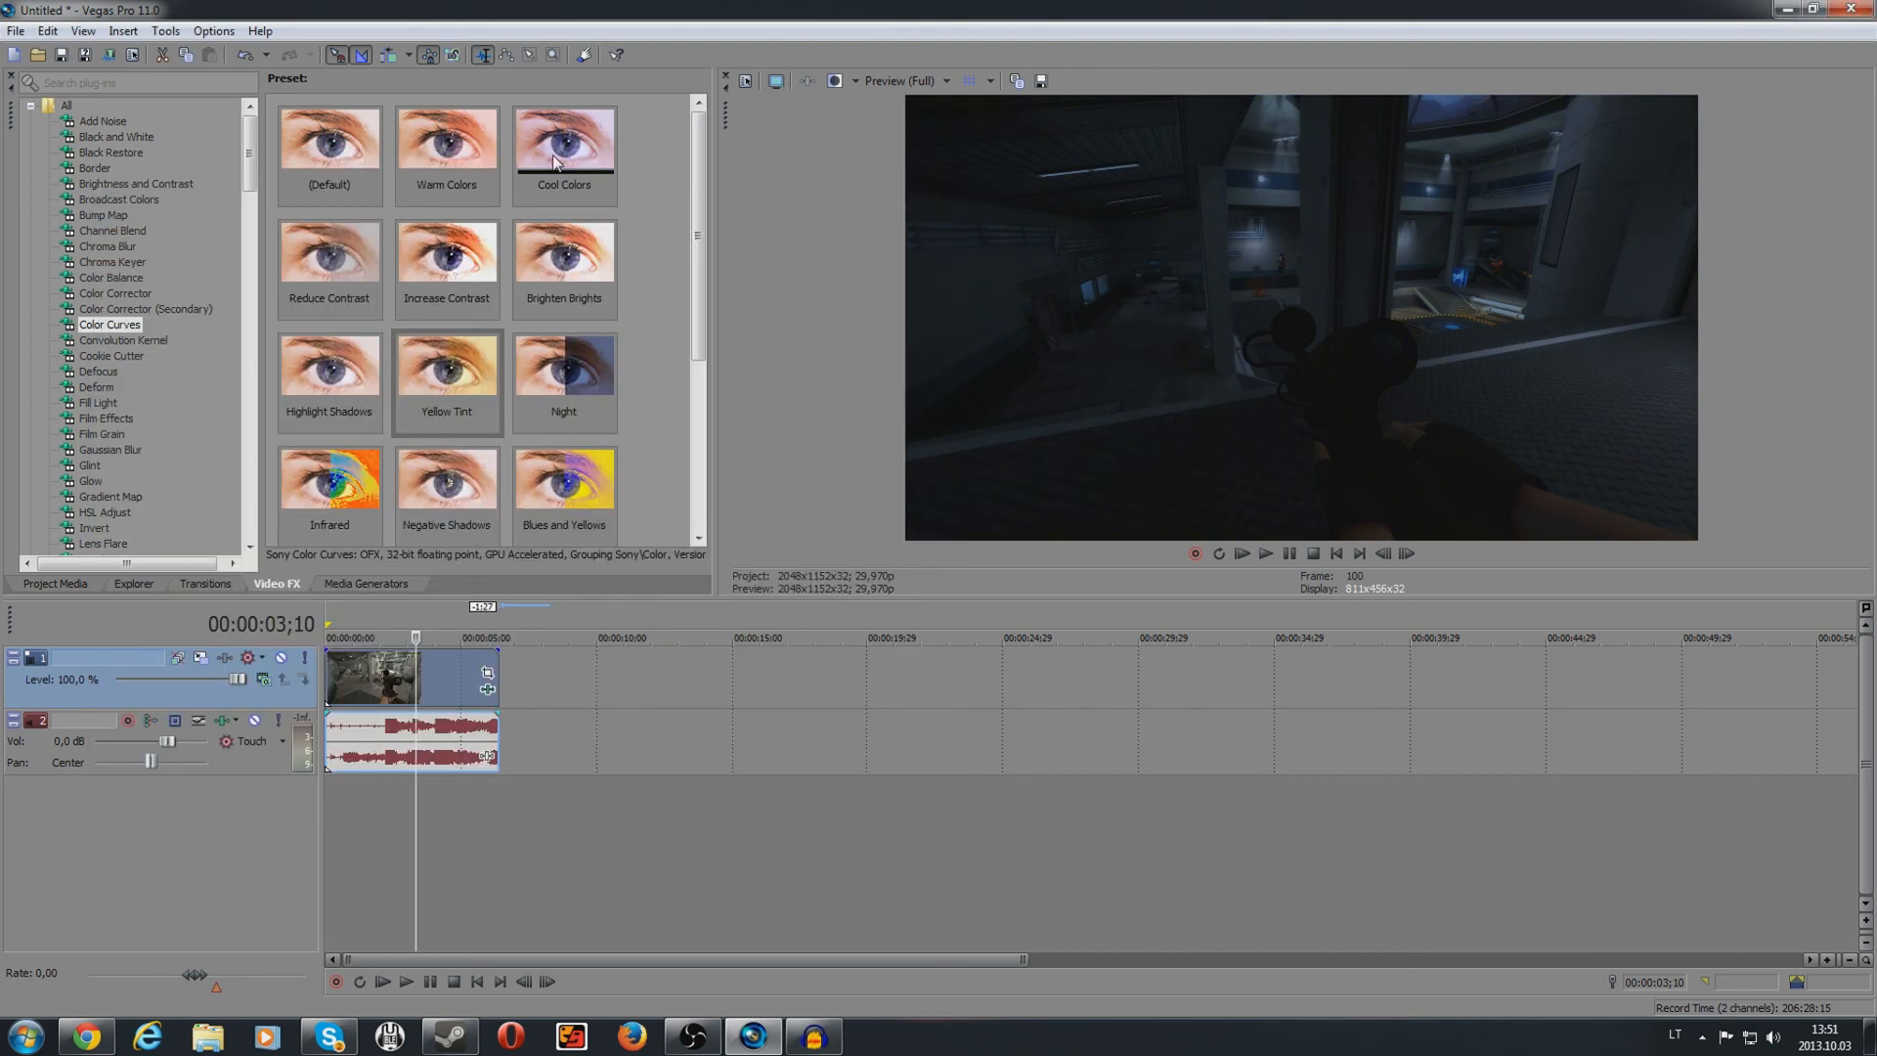
# Step: Try the Color Curves Cool Colors preset on the clip, and remove both it and the Night effect
pyautogui.moveTo(427, 657); pyautogui.dragTo(419, 684)
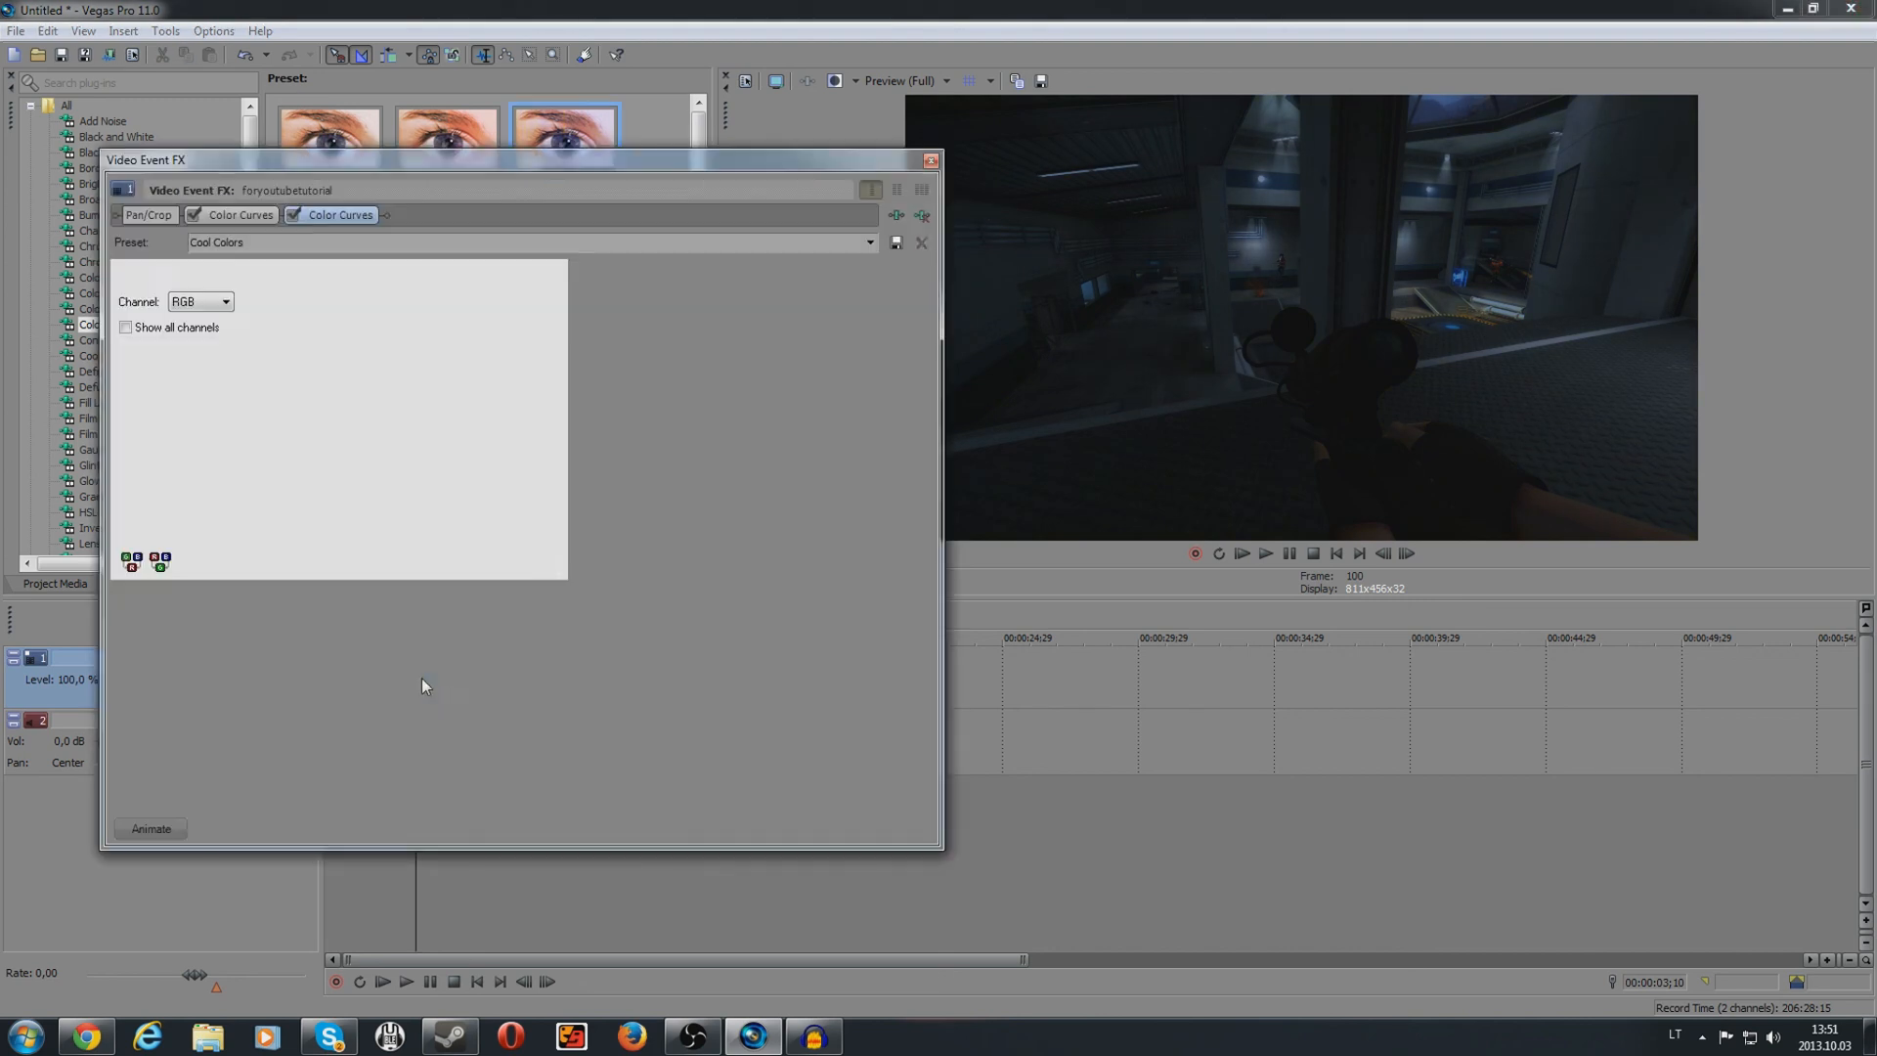
pyautogui.click(922, 216)
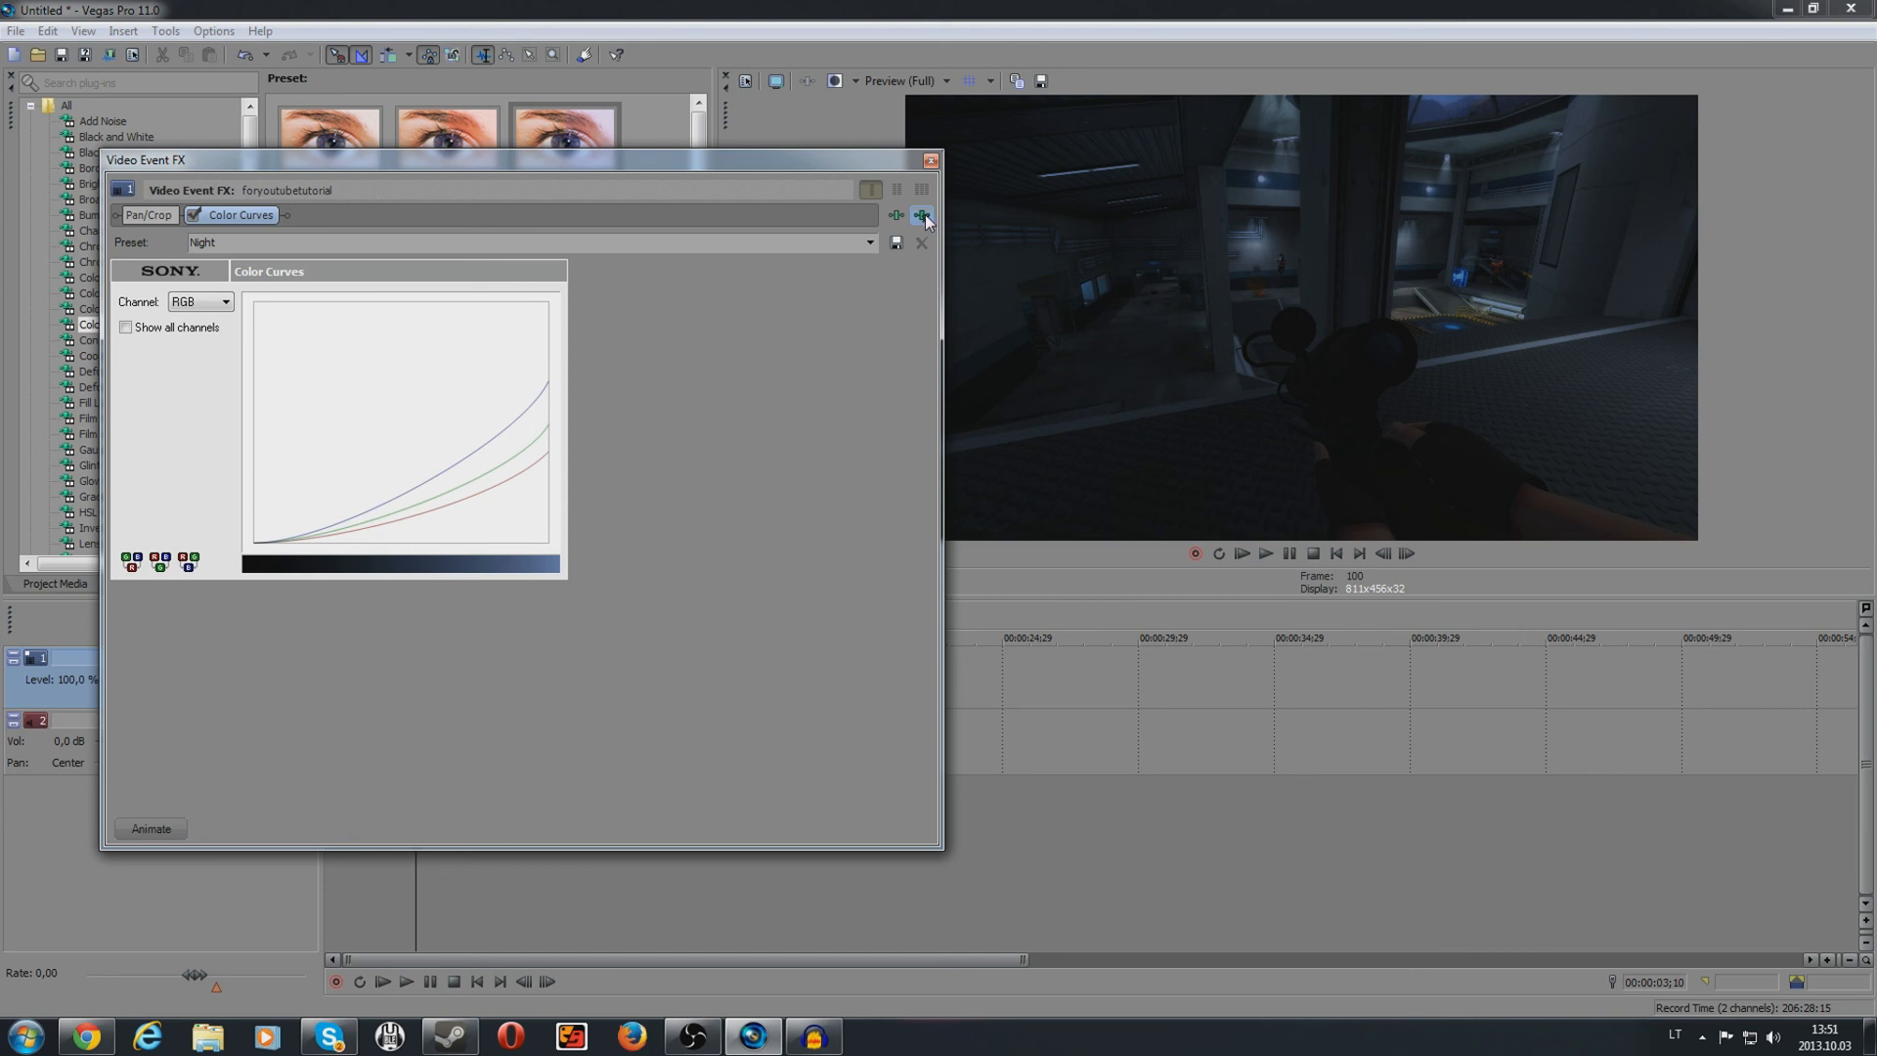
pyautogui.click(925, 214)
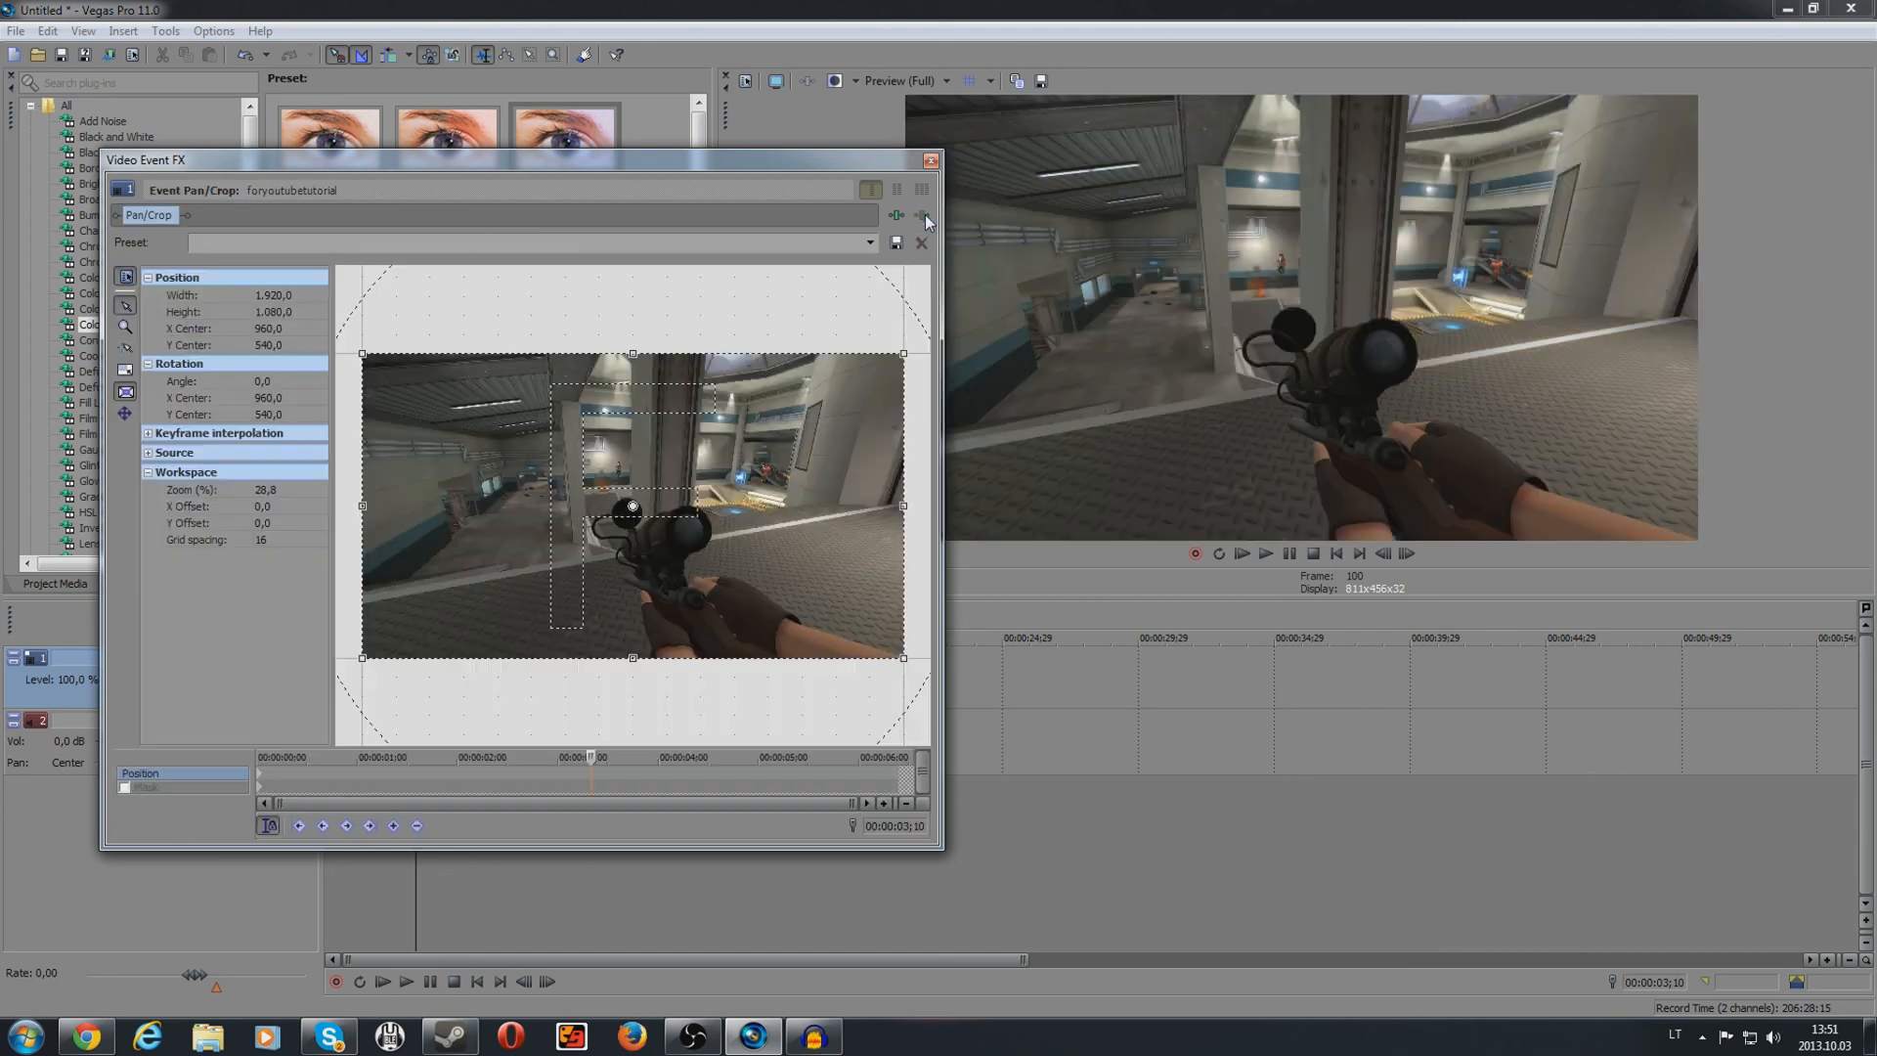
pyautogui.click(927, 160)
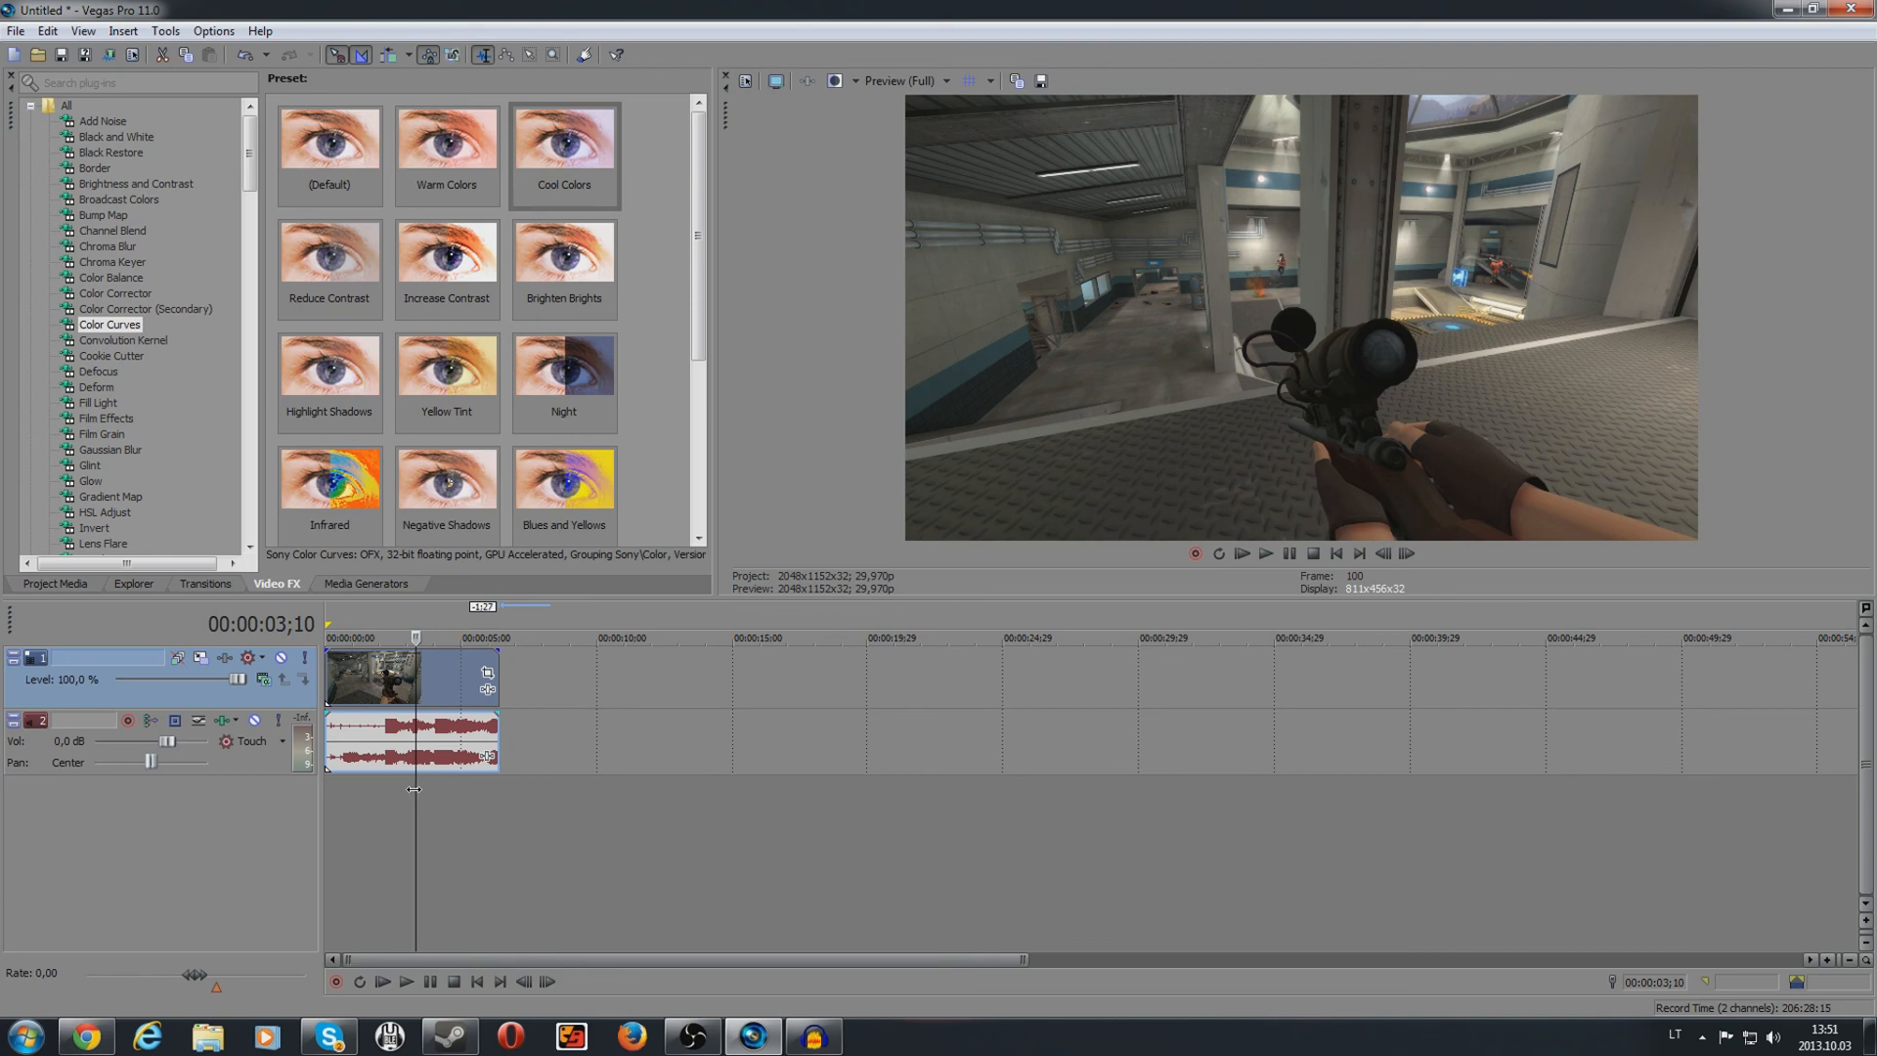
# Step: Scrub the playhead back to 00:00:02;26 on the timeline
pyautogui.moveTo(415, 789)
pyautogui.mouseDown()
pyautogui.moveTo(372, 787)
pyautogui.moveTo(493, 790)
pyautogui.moveTo(386, 793)
pyautogui.moveTo(402, 795)
pyautogui.mouseUp()
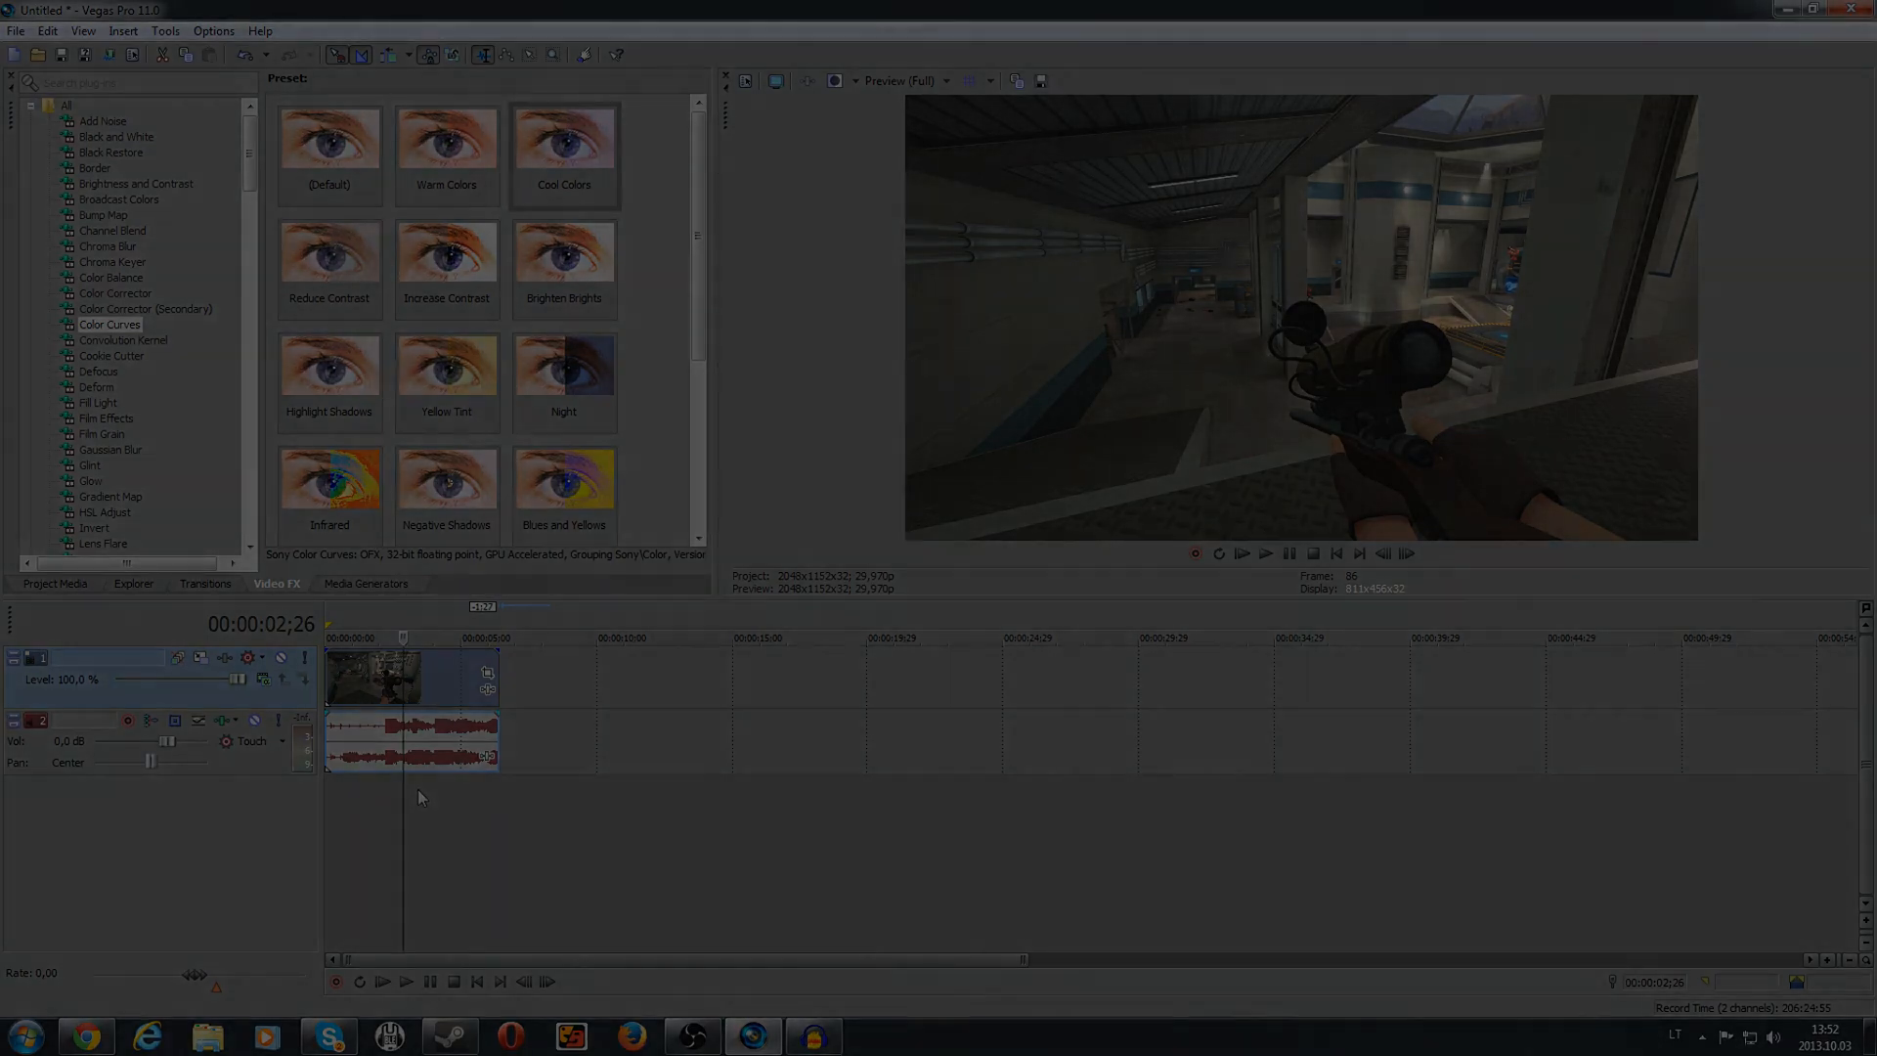